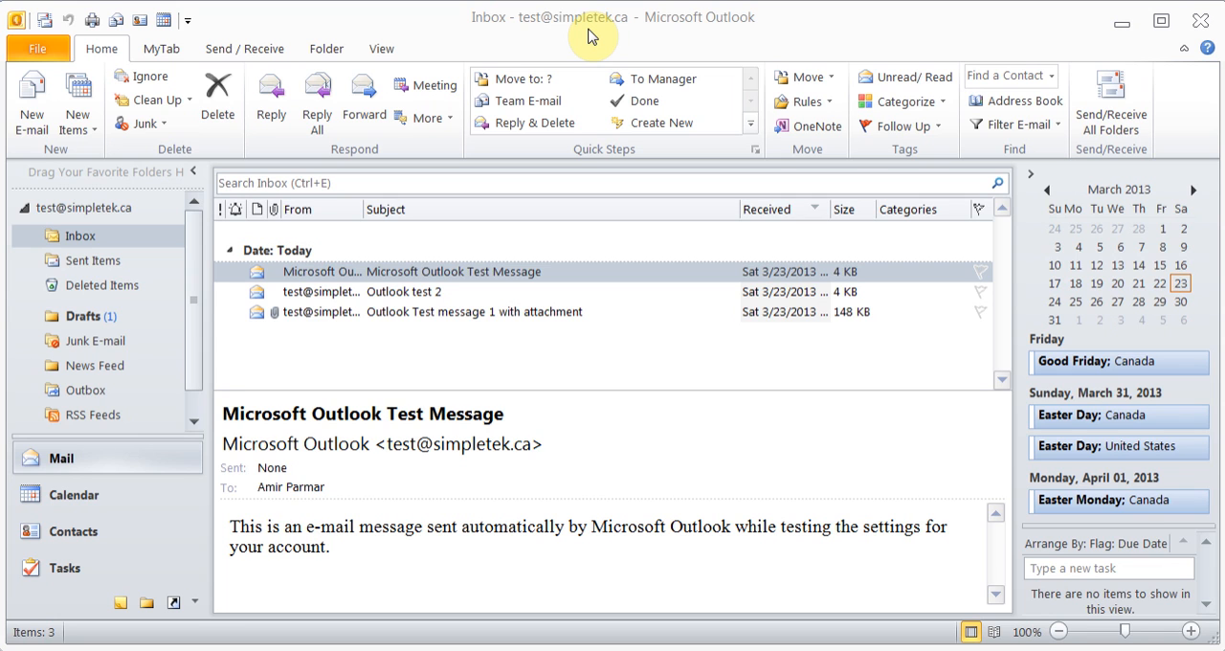
Hide the custom MyTab from the ribbon through the ribbon customization options
{"action": "left_click", "coordinate": [162, 48]}
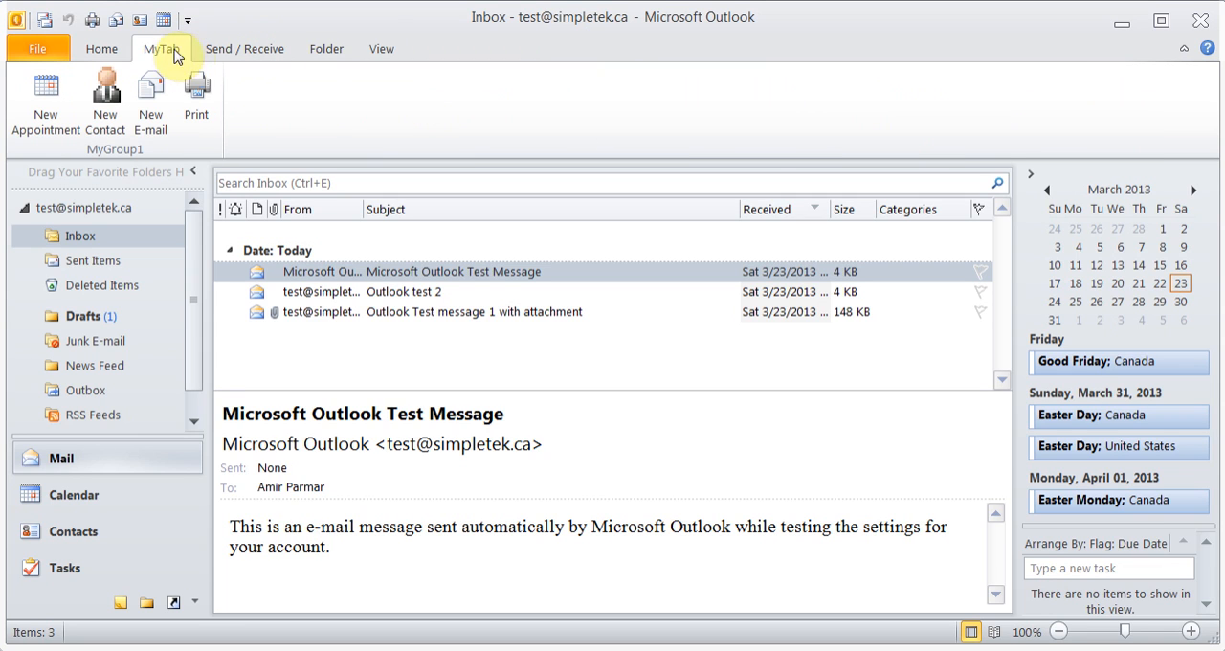
{"action": "left_click", "coordinate": [103, 49]}
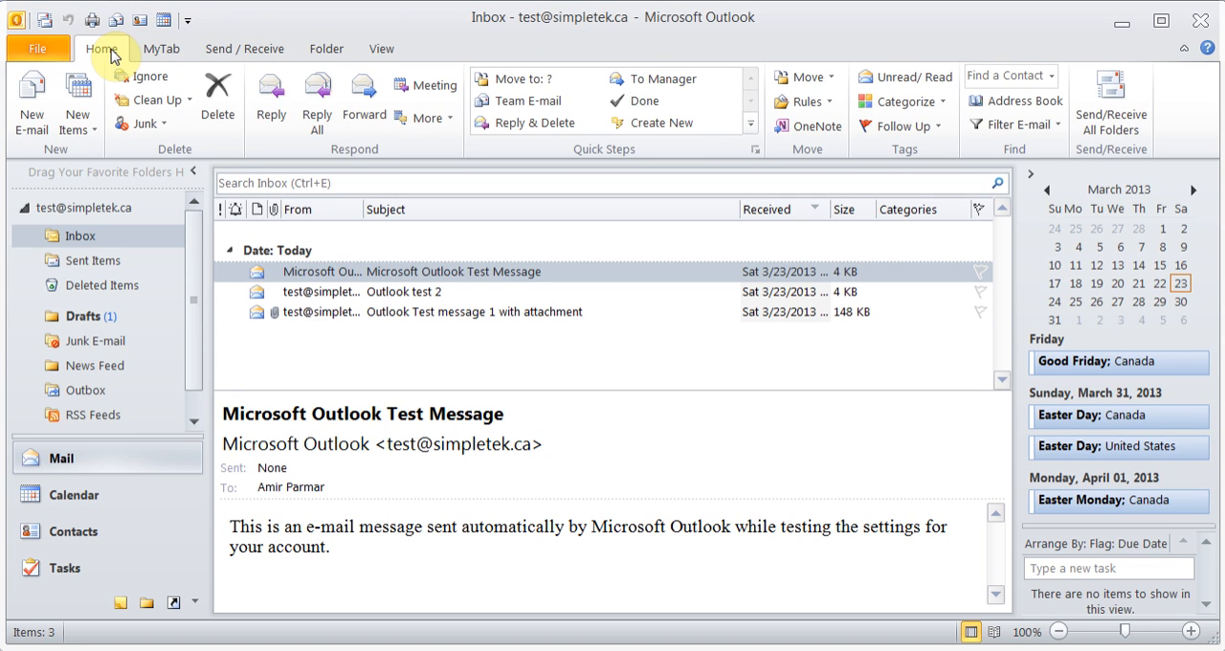
{"action": "left_click", "coordinate": [52, 49]}
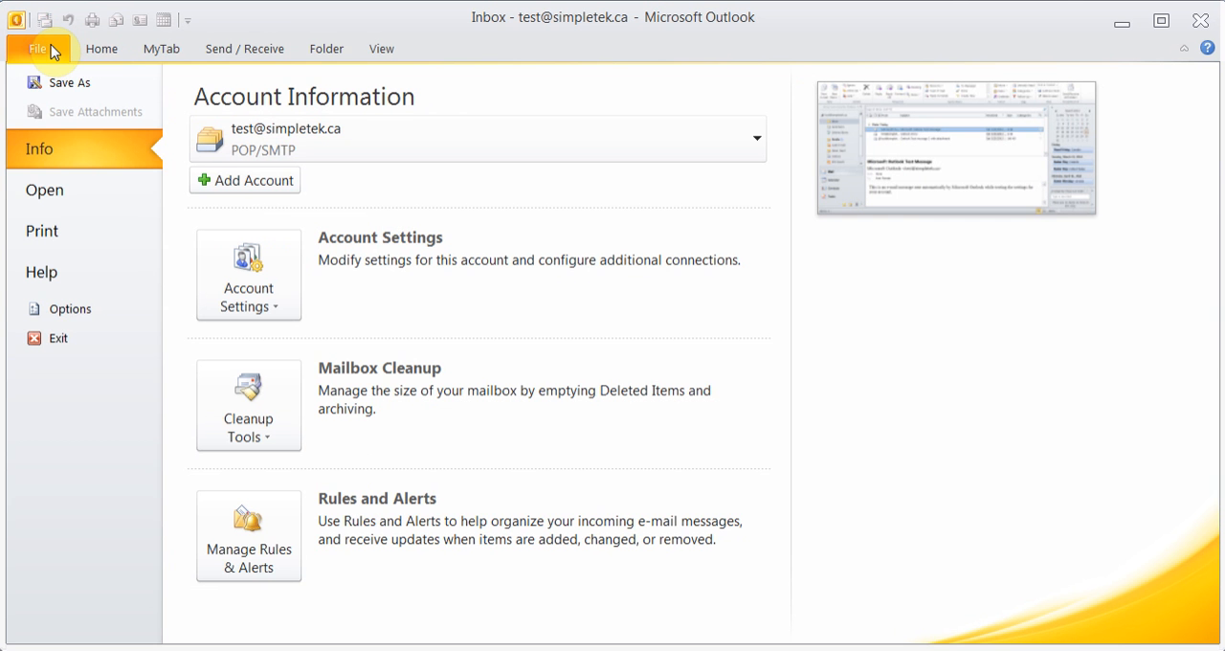
{"action": "left_click", "coordinate": [87, 312]}
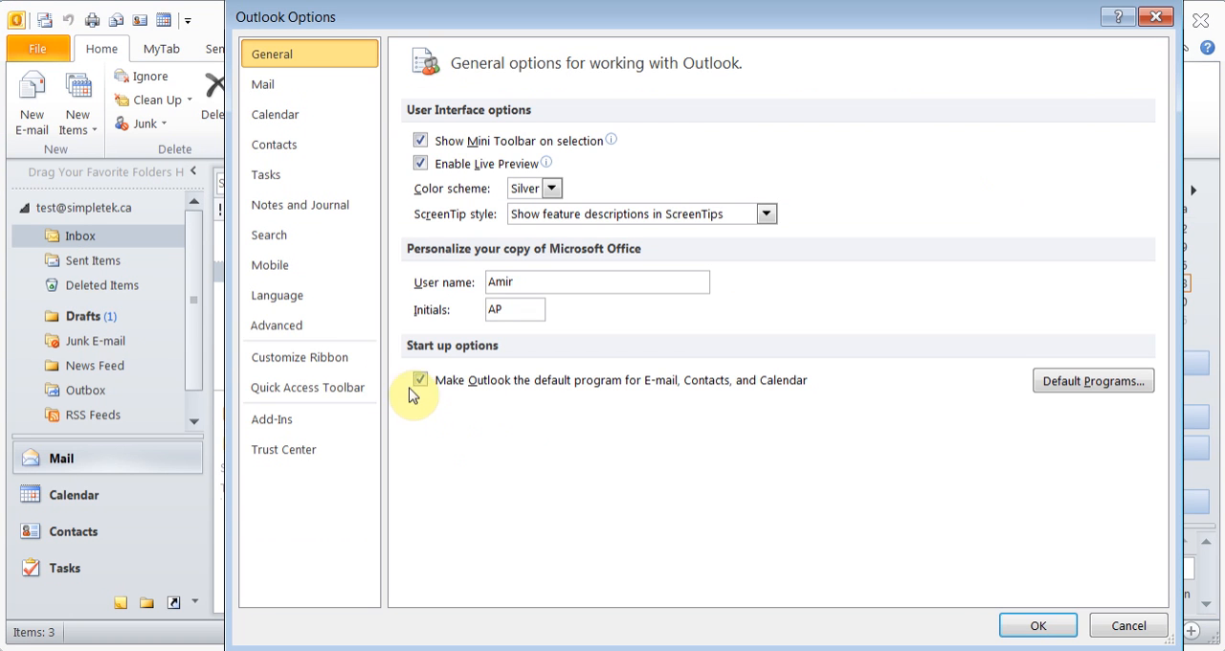
{"action": "left_click", "coordinate": [347, 369]}
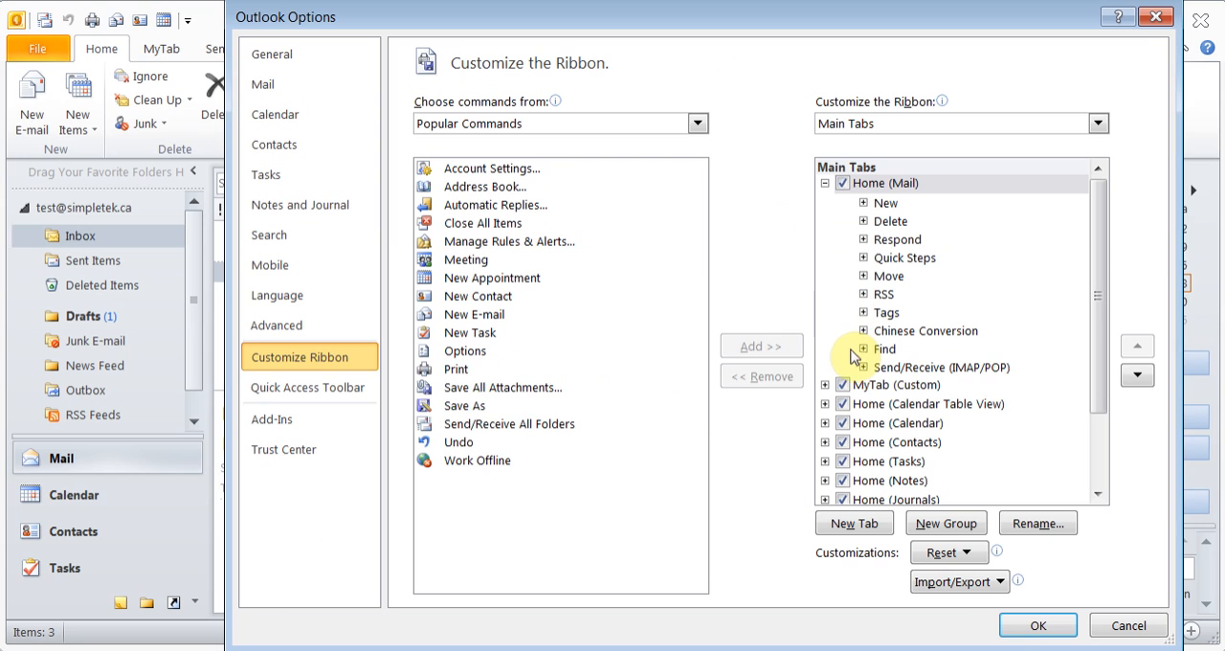
{"action": "left_click", "coordinate": [844, 386]}
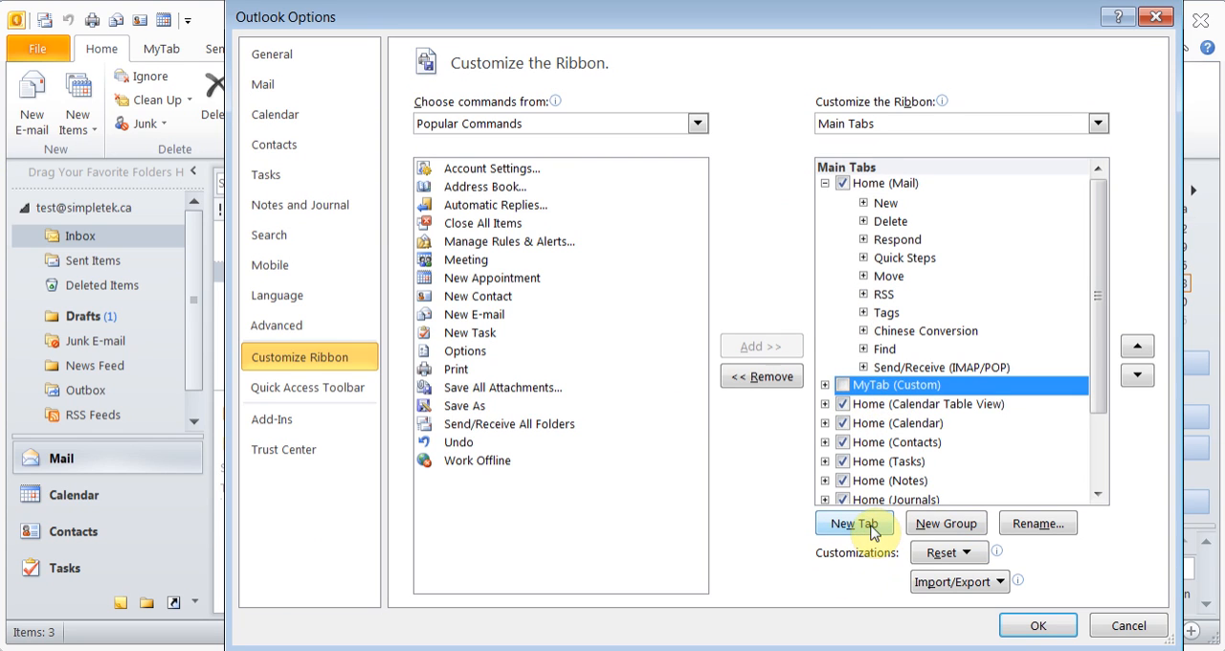
{"action": "left_click", "coordinate": [1039, 625]}
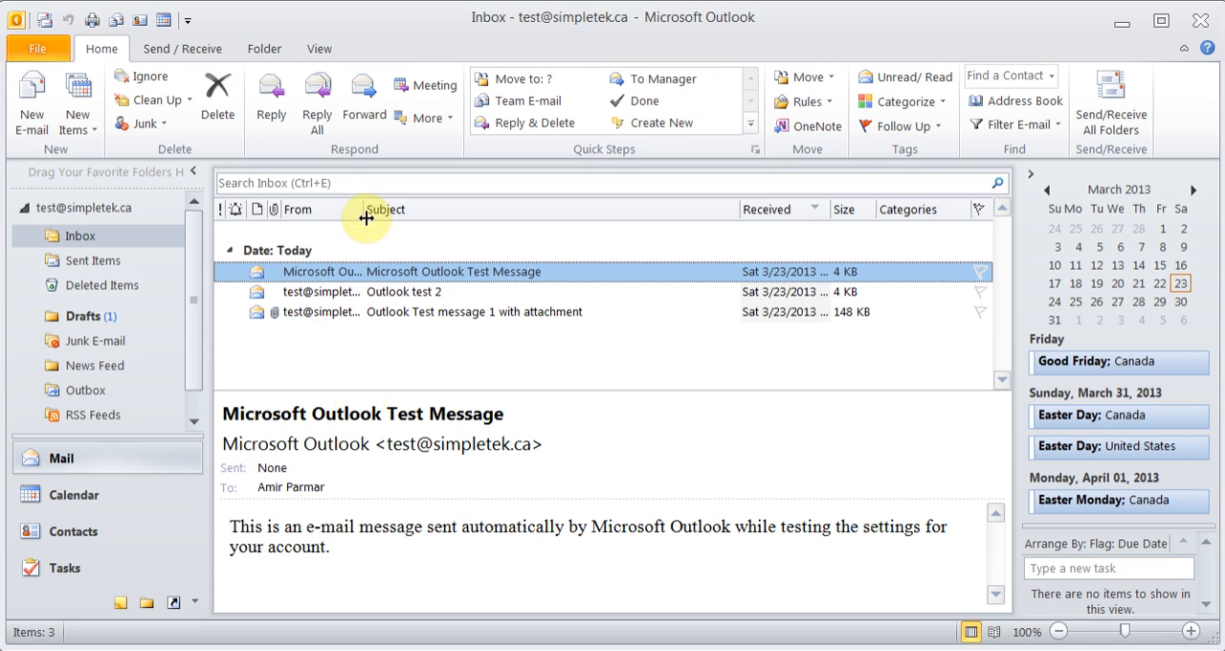
Look through the Inbox, Sent Items, Deleted Items and Drafts folders, ending back in the Inbox
{"action": "left_click", "coordinate": [94, 236]}
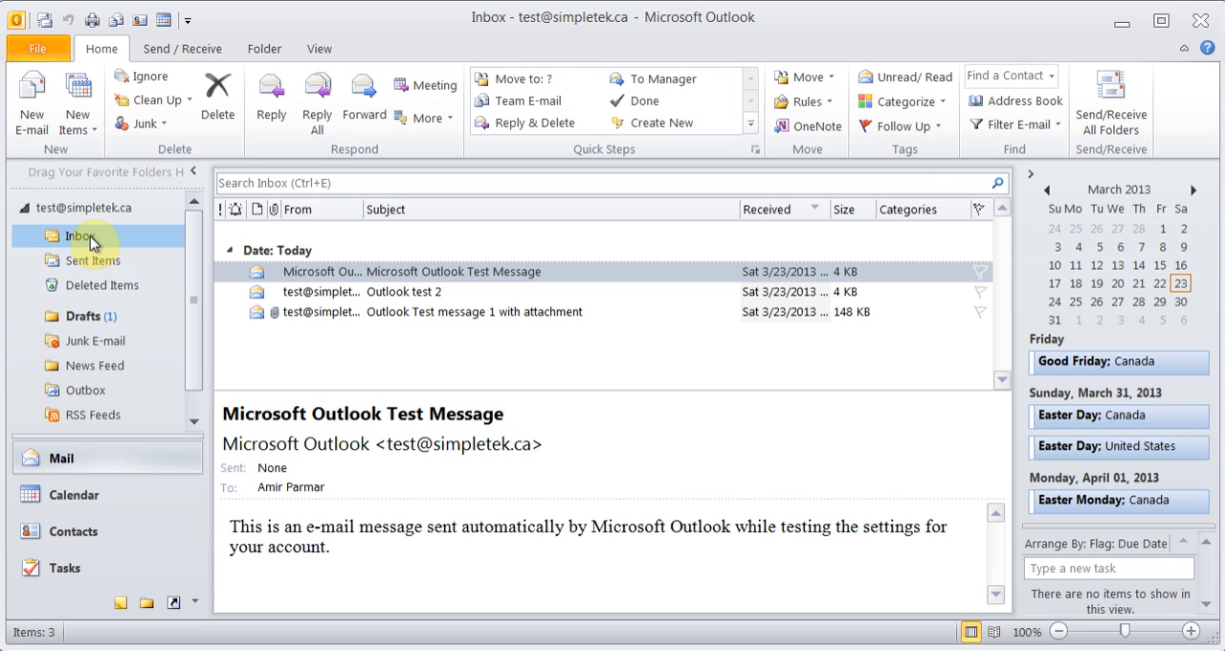
{"action": "left_click", "coordinate": [90, 261]}
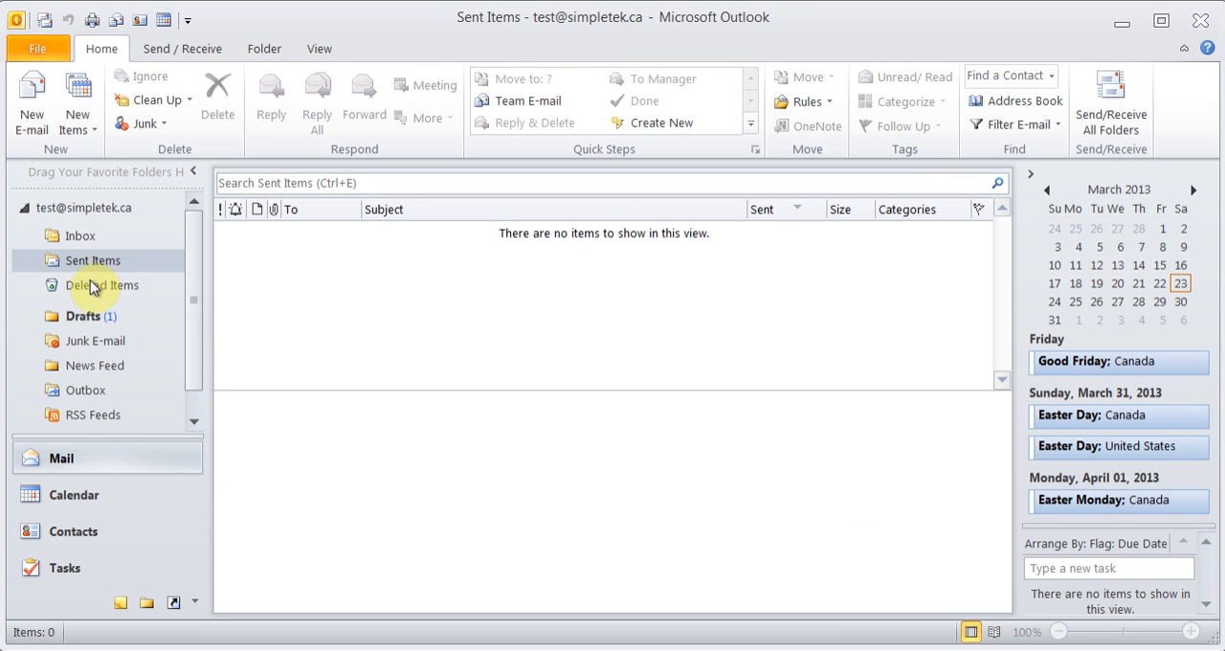
{"action": "left_click", "coordinate": [92, 287]}
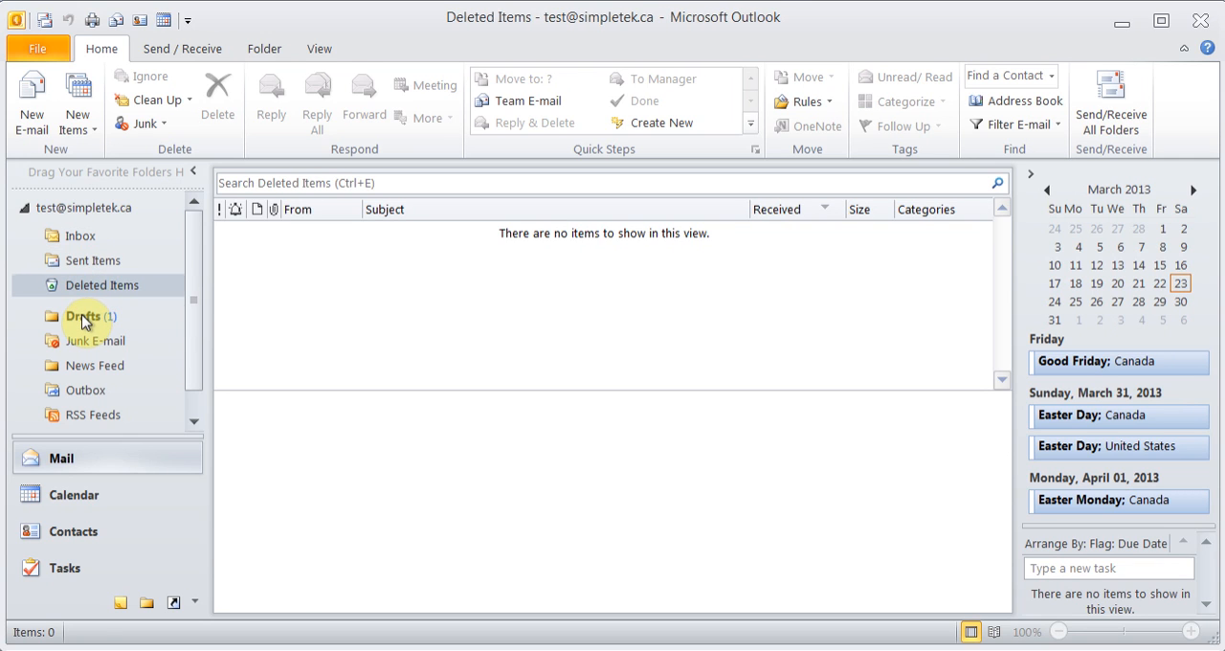
{"action": "left_click", "coordinate": [85, 320]}
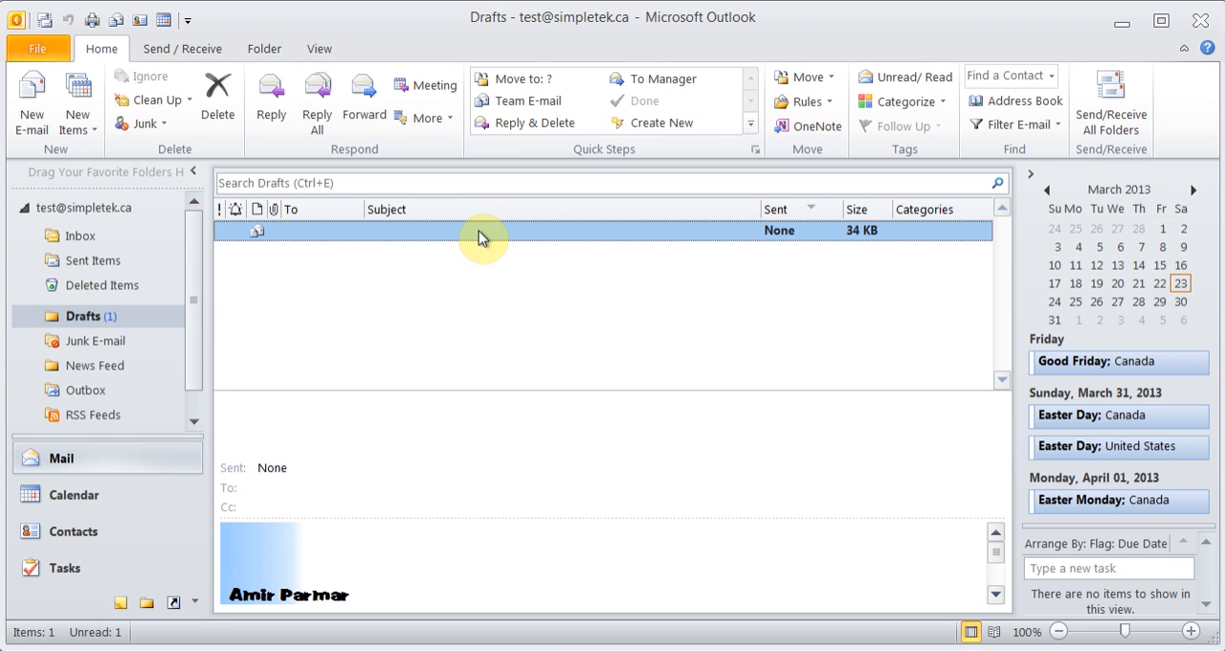
{"action": "left_click", "coordinate": [99, 239]}
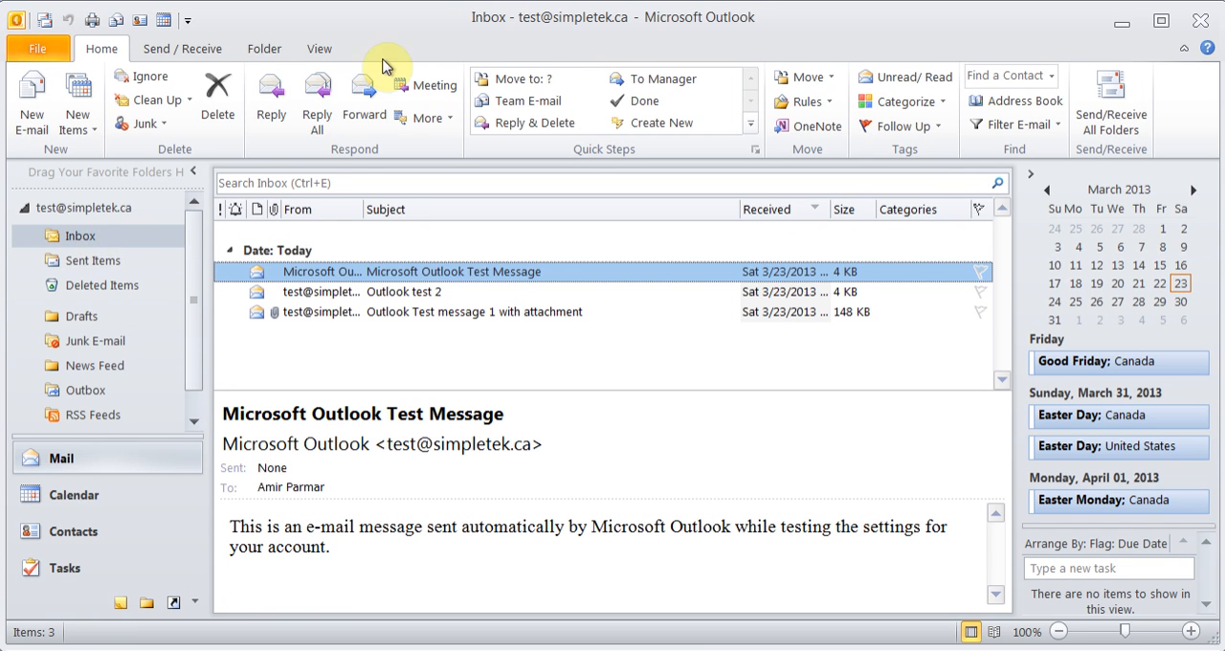
Review the available e-mail filters, including the date range and category choices, without applying any
{"action": "left_click", "coordinate": [319, 50]}
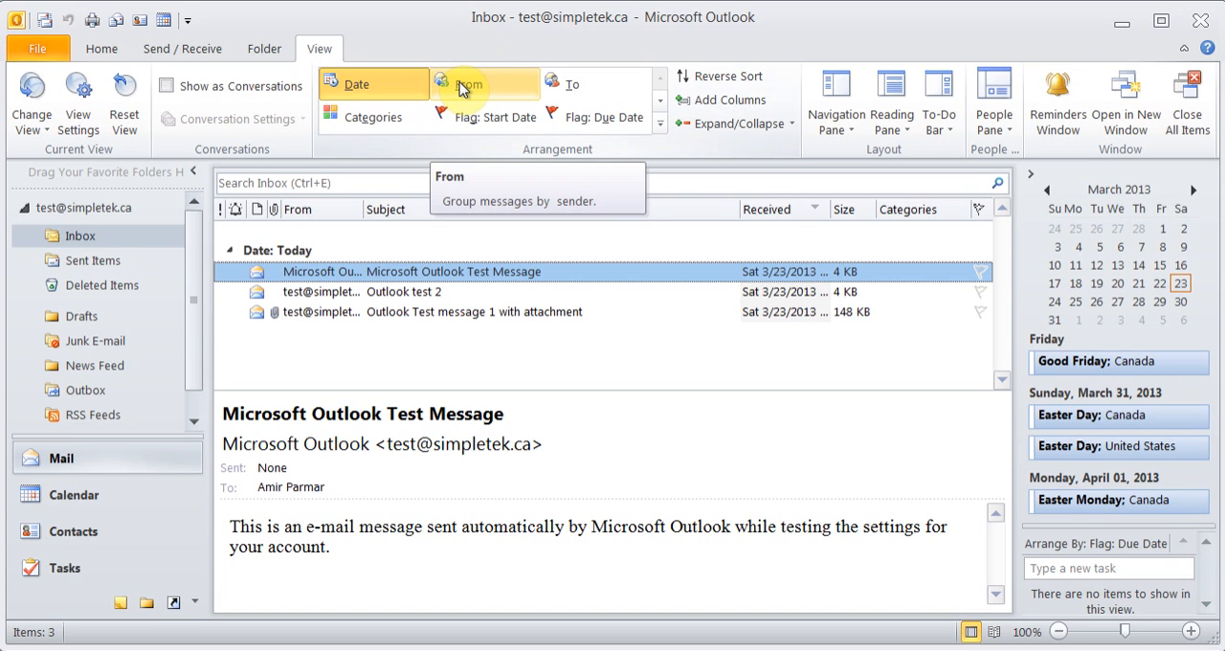
{"action": "left_click", "coordinate": [102, 49]}
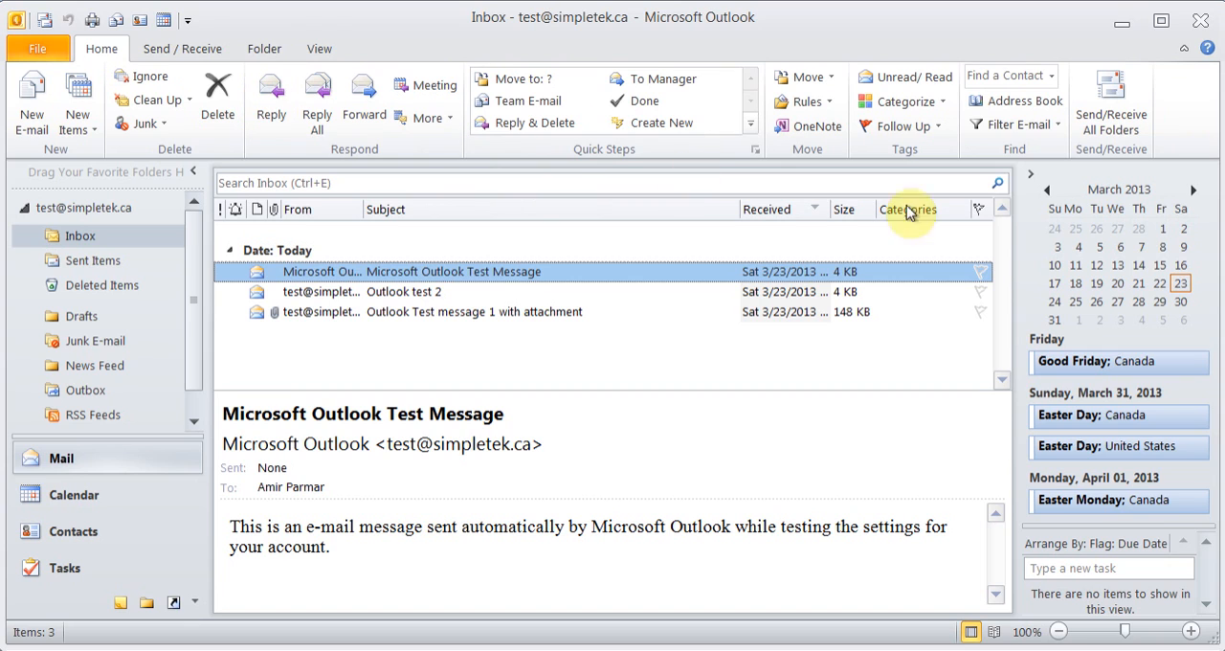
{"action": "left_click", "coordinate": [1056, 129]}
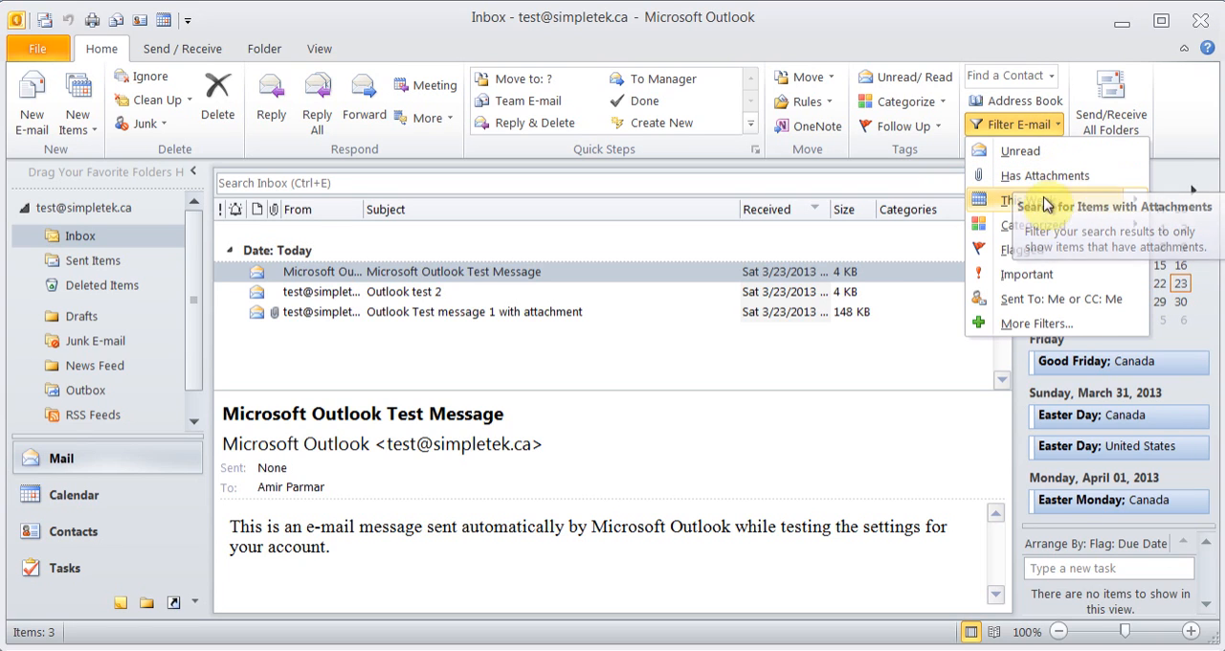
{"action": "mouse_move", "coordinate": [1043, 207]}
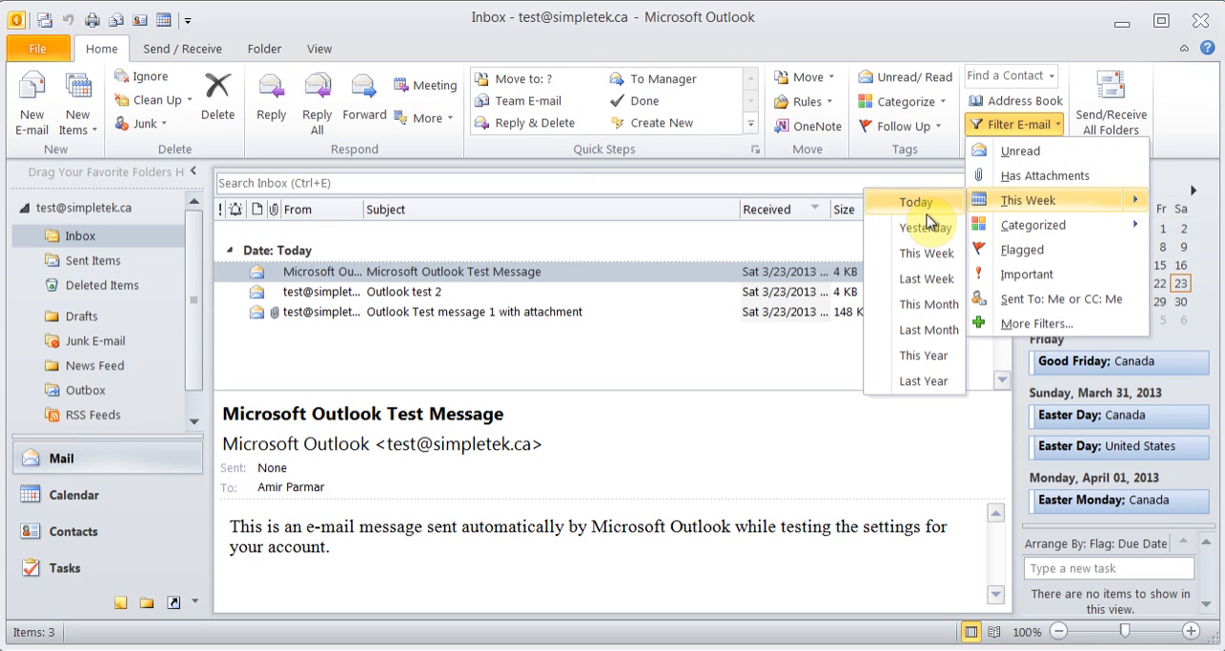
{"action": "mouse_move", "coordinate": [1022, 239]}
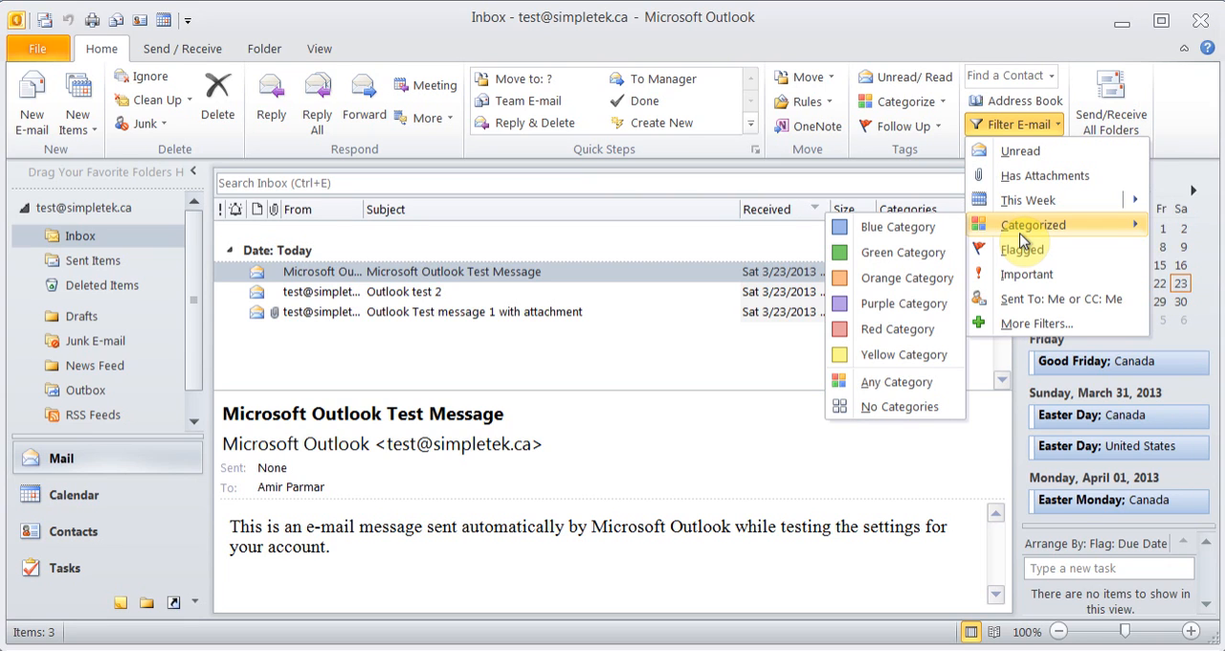
{"action": "left_click", "coordinate": [855, 55]}
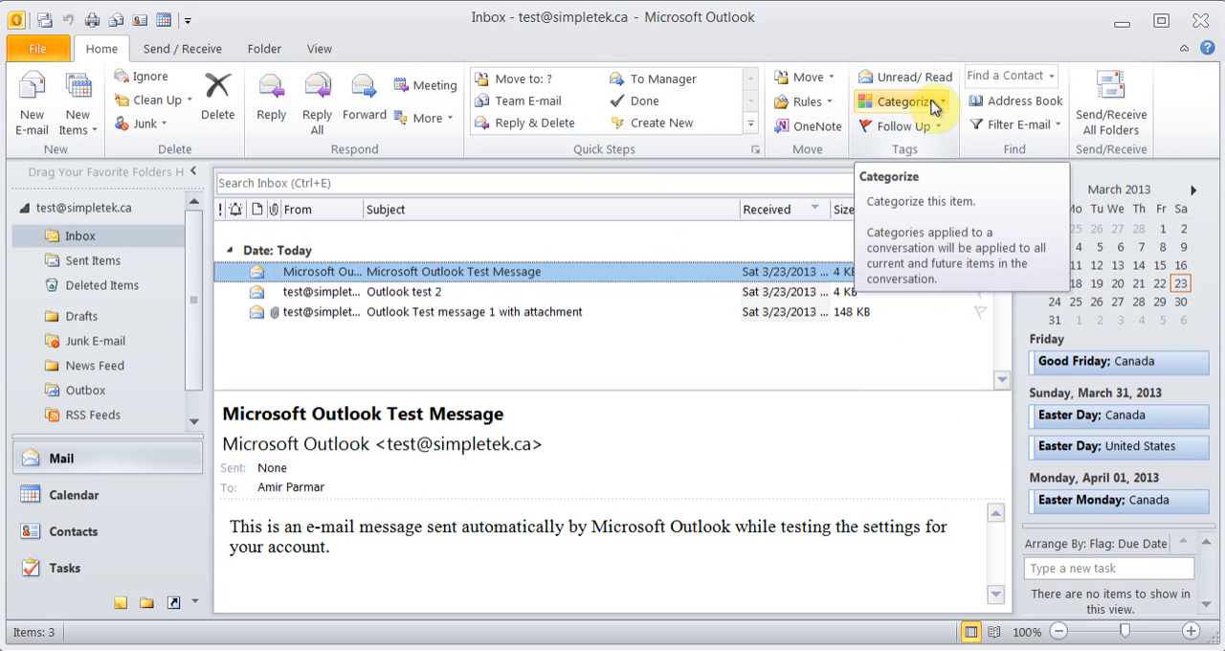
Assign the Red Category to the "Microsoft Outlook Test Message" e-mail, keeping the category's default name
{"action": "left_click", "coordinate": [933, 105]}
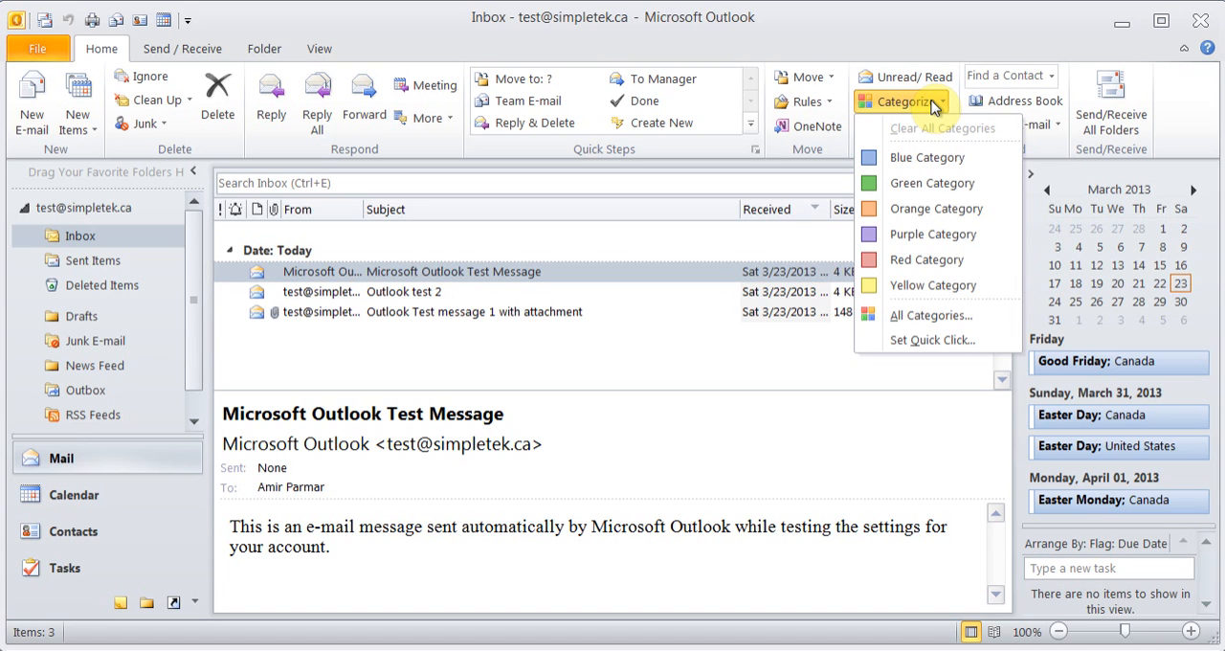
{"action": "left_click", "coordinate": [927, 259]}
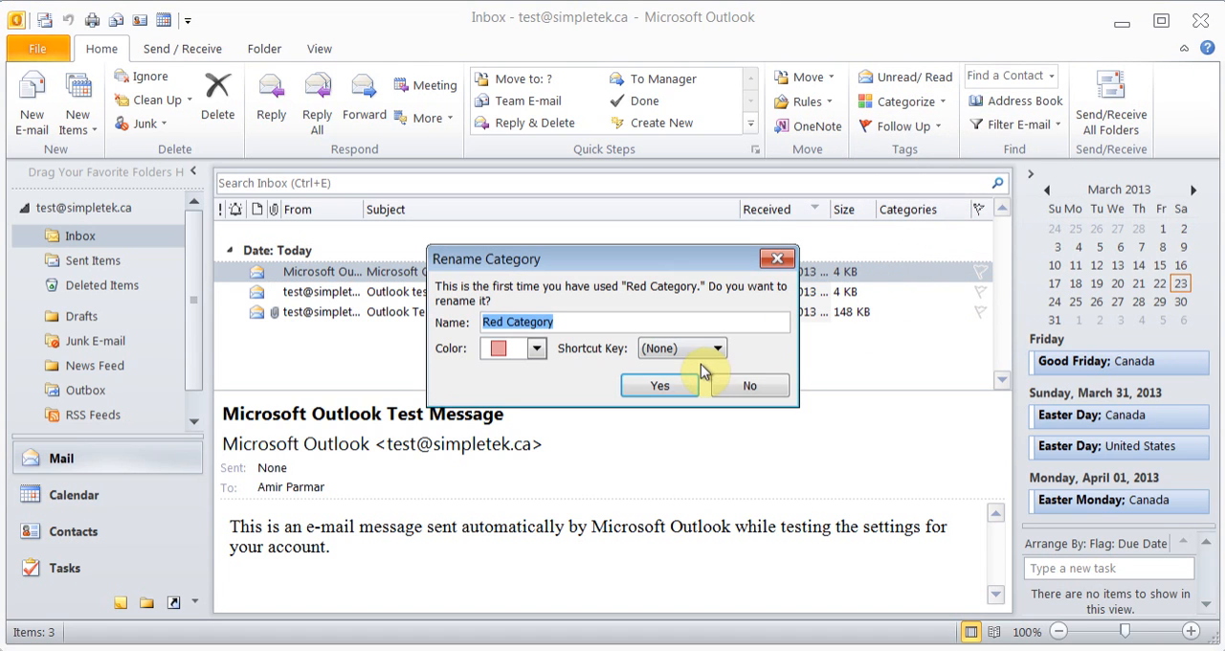
{"action": "left_click", "coordinate": [660, 386]}
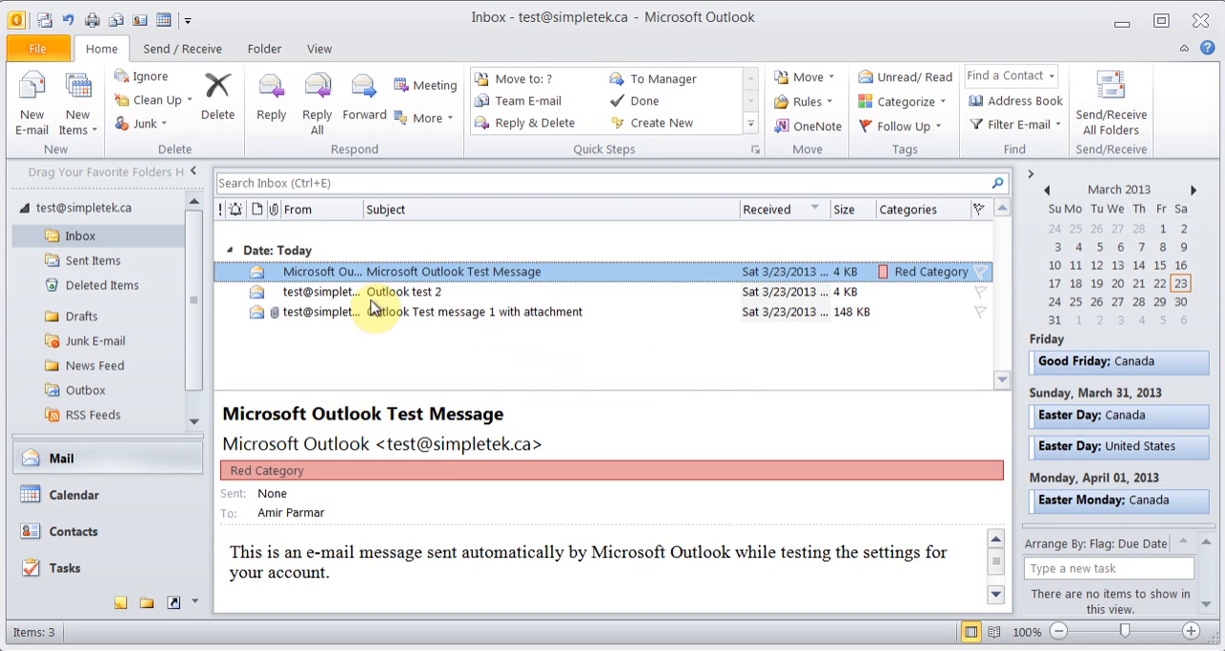
Filter the Inbox to messages in the Red Category, and close the filtered search
{"action": "left_click", "coordinate": [1064, 127]}
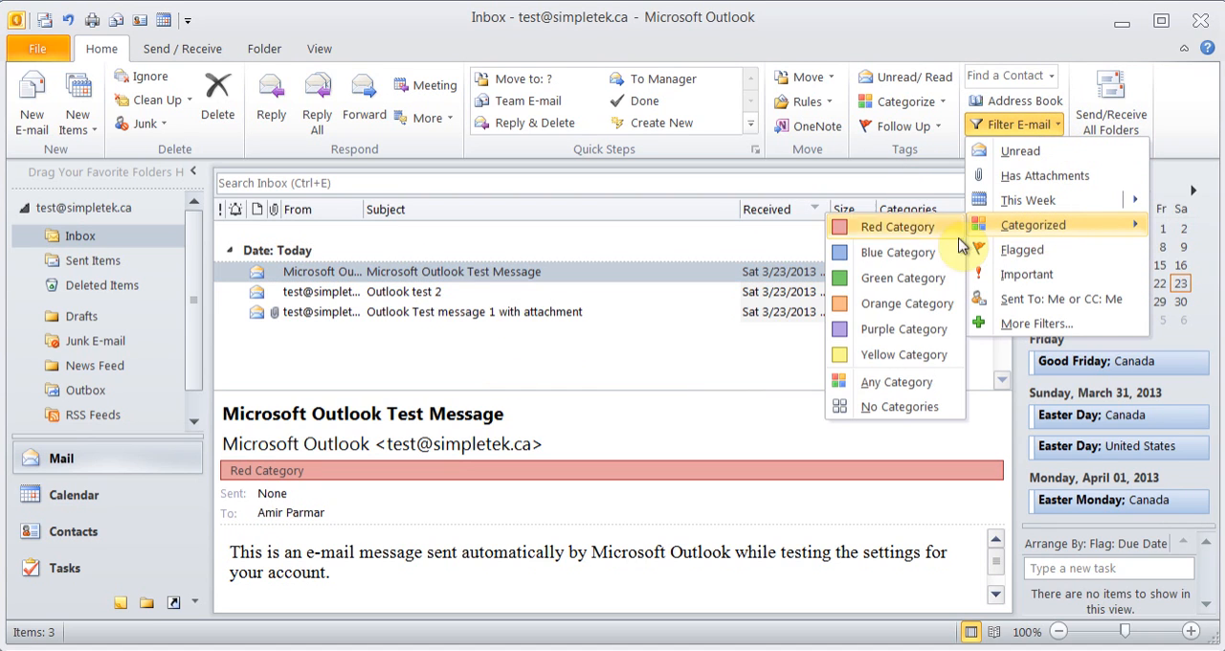
{"action": "left_click", "coordinate": [888, 232]}
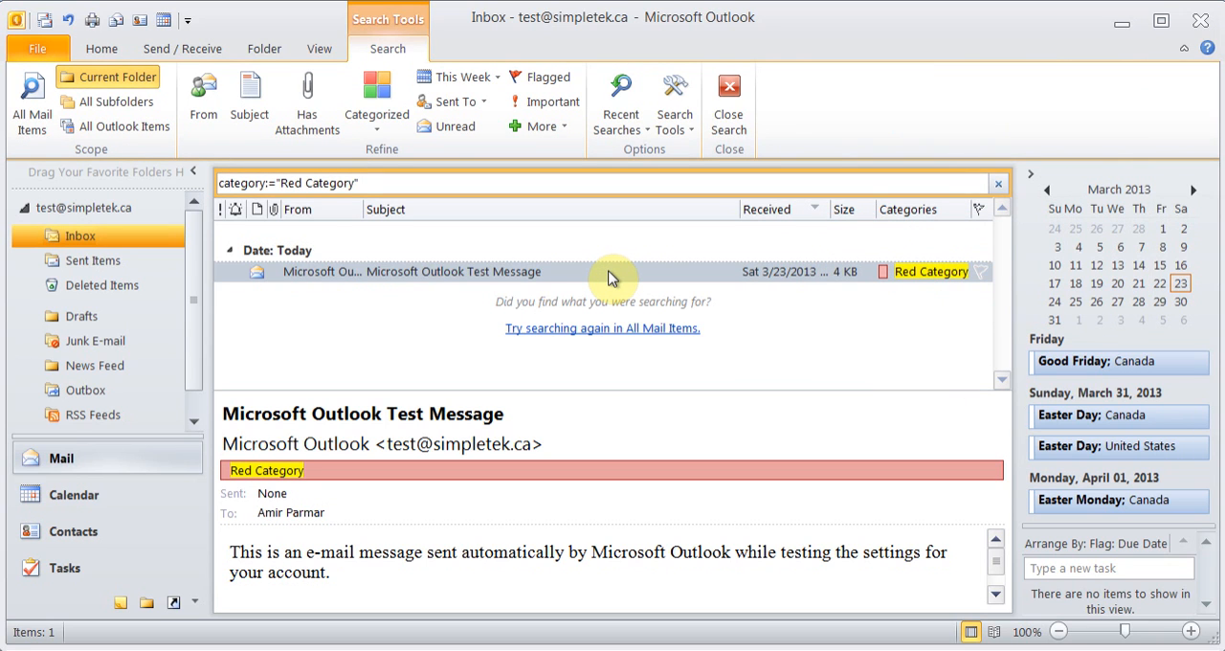
{"action": "left_click", "coordinate": [732, 107]}
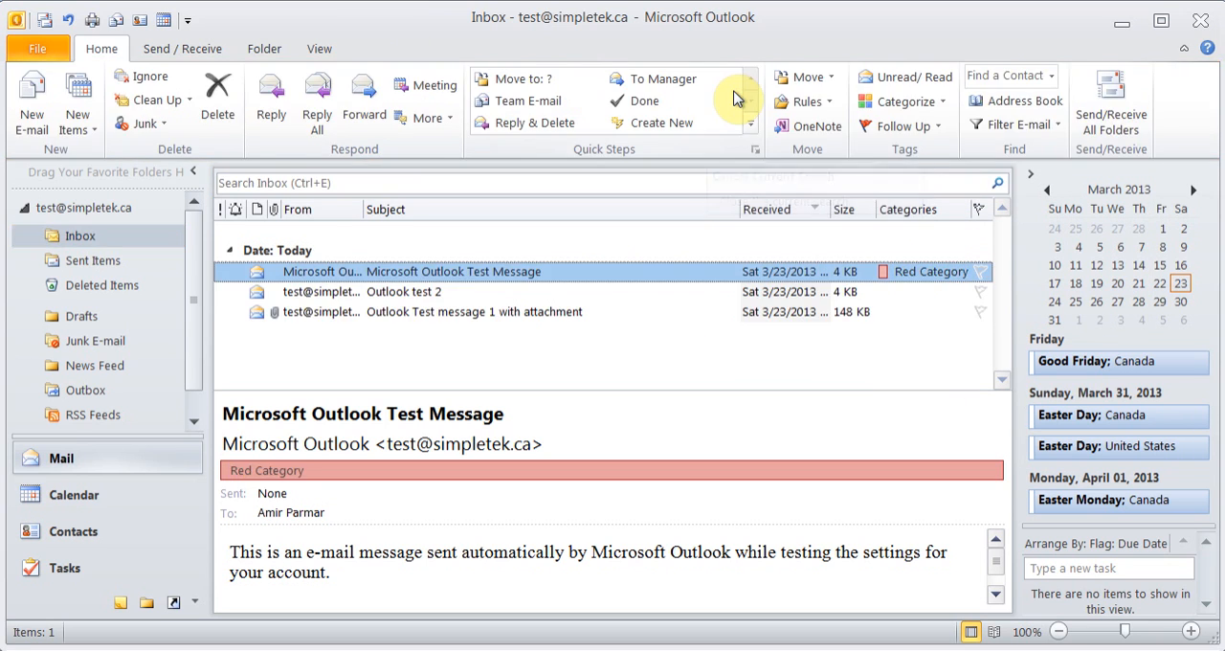
Start a custom follow-up flag on the "Outlook test 2" message with the flag text "Test Follow UP"
{"action": "left_click", "coordinate": [387, 297]}
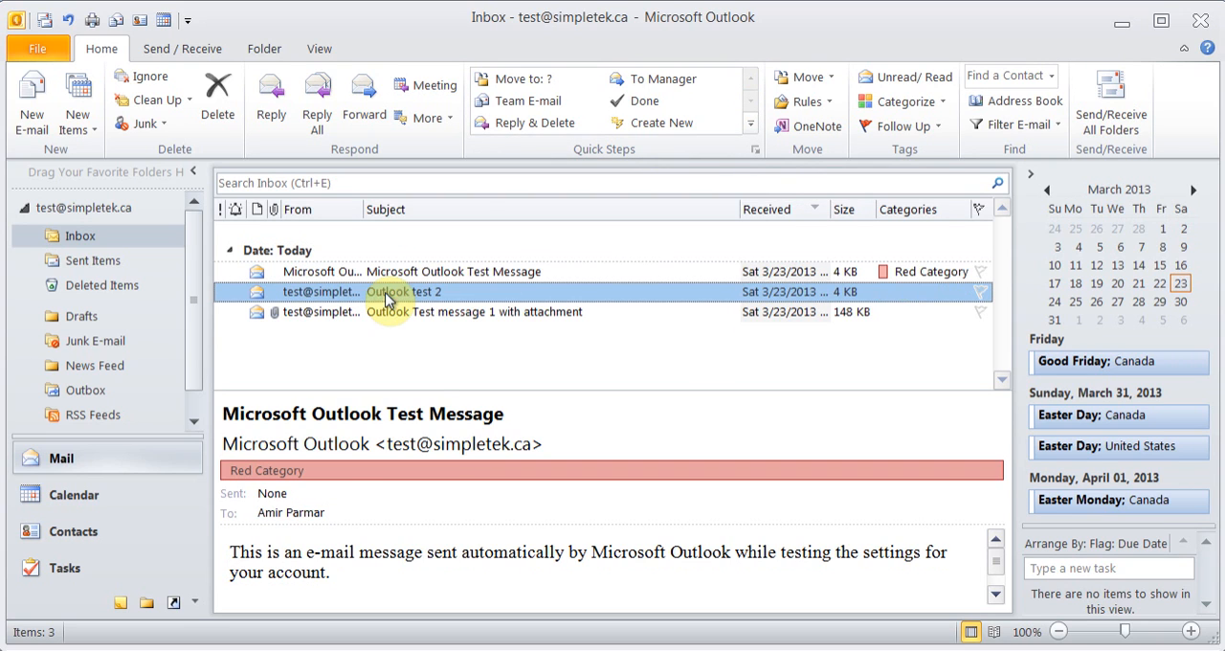
{"action": "left_click", "coordinate": [932, 132]}
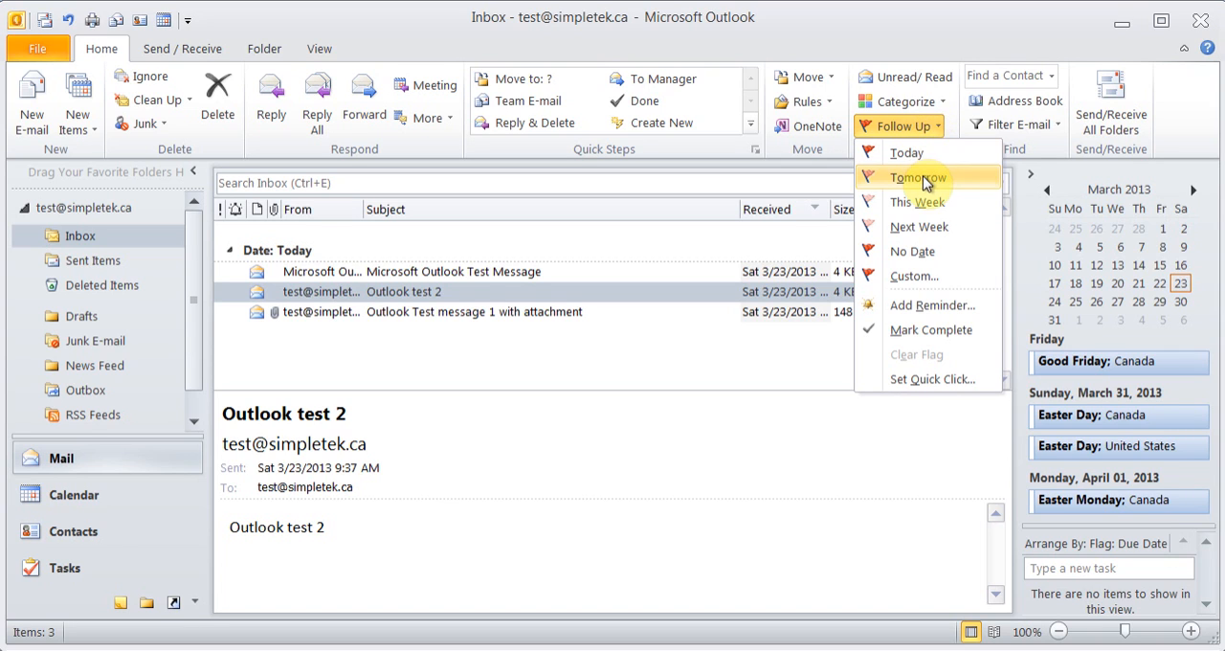
{"action": "left_click", "coordinate": [914, 277]}
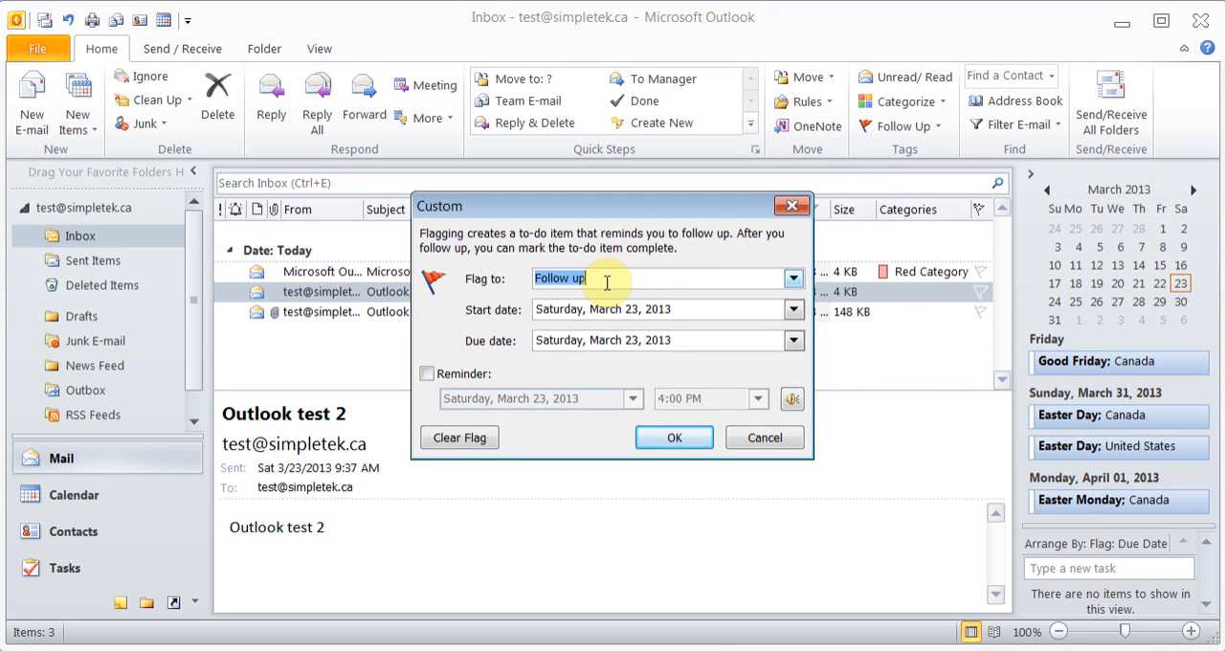
{"action": "type", "text": "Test Follow Up"}
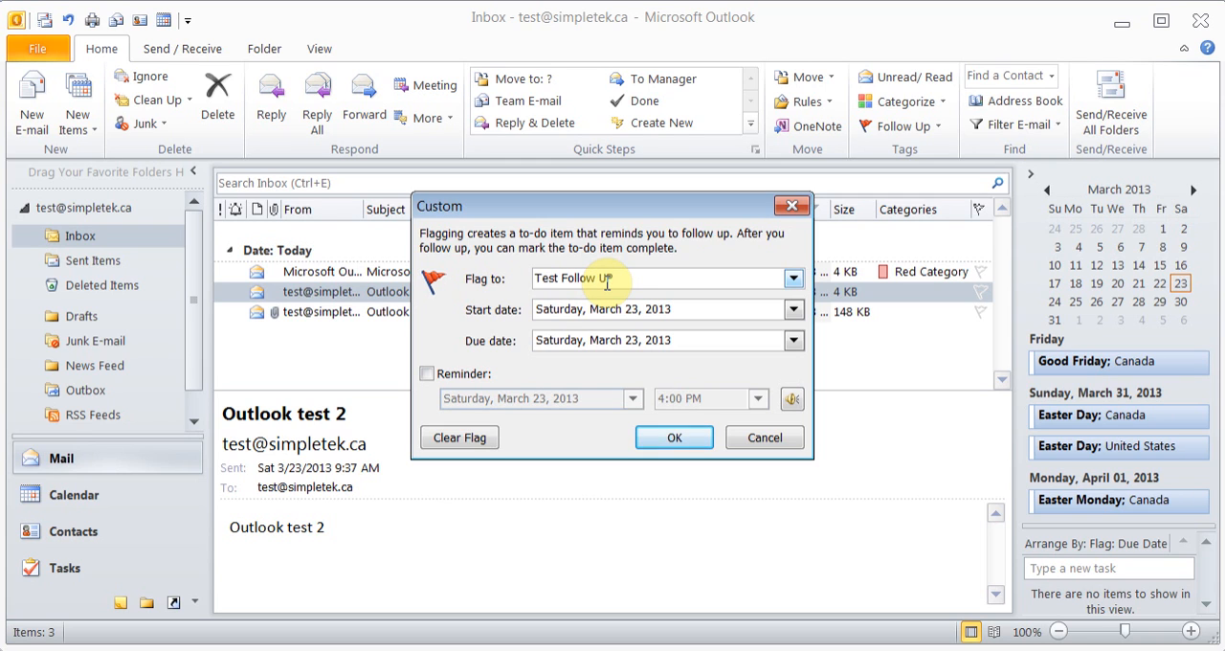
Set the follow-up flag's start date to Monday, March 25, 2013 and its due date to Thursday, March 28, 2013
{"action": "left_click", "coordinate": [794, 310]}
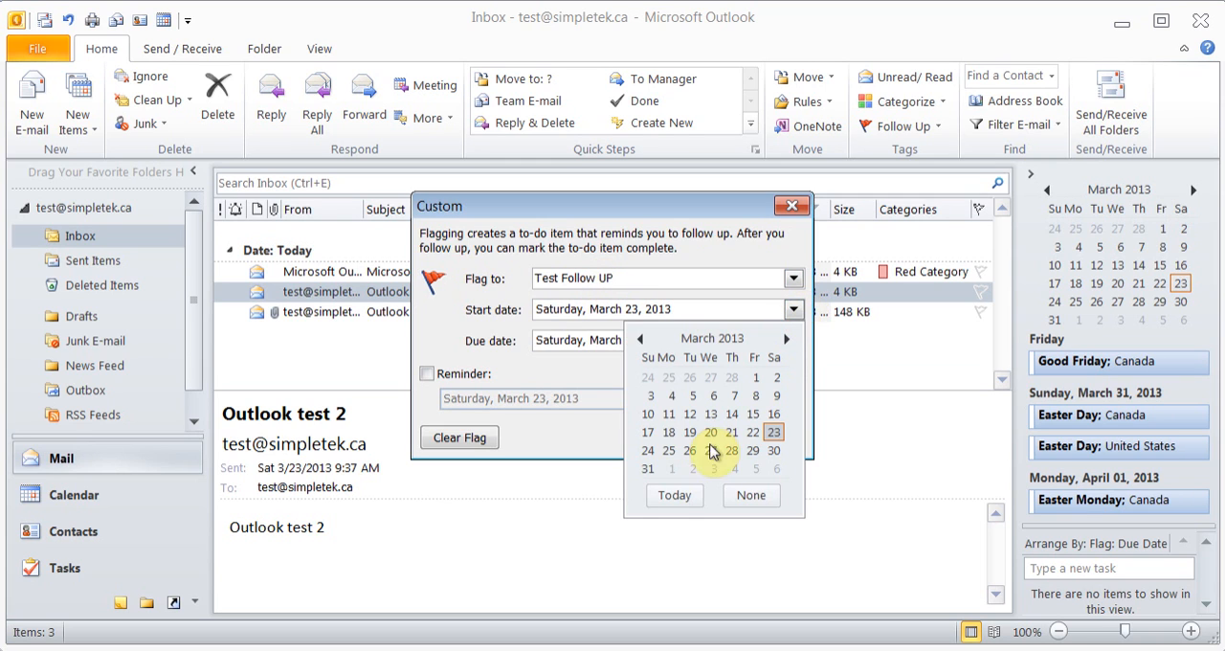
{"action": "left_click", "coordinate": [670, 450]}
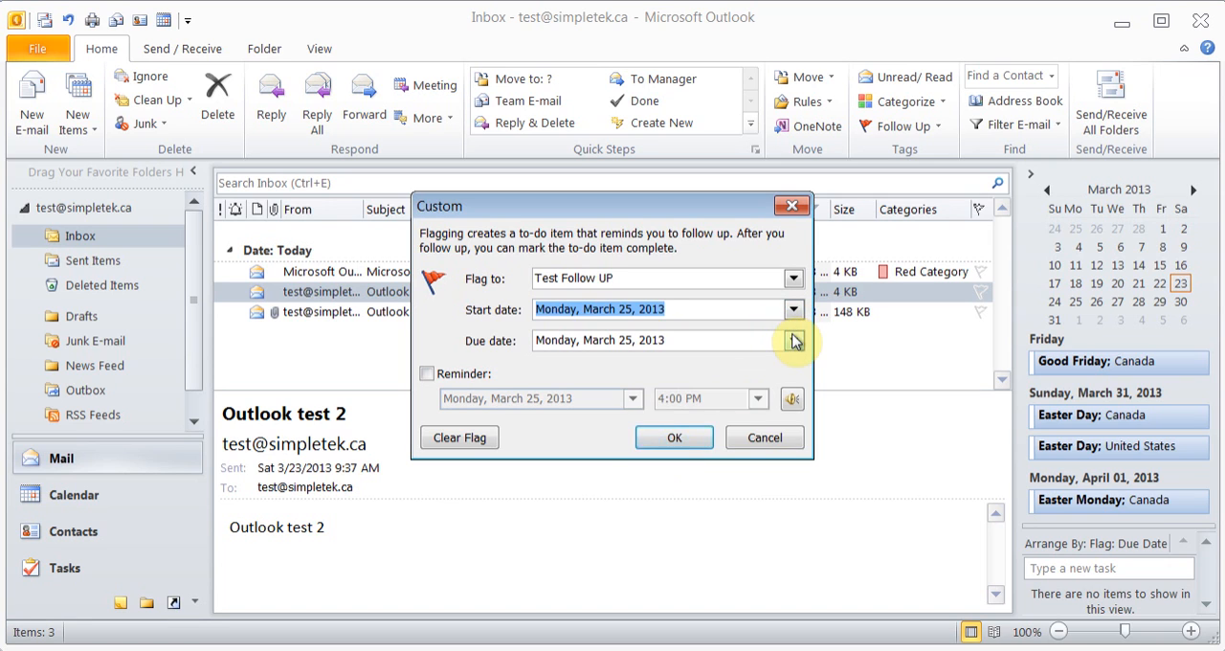
{"action": "left_click", "coordinate": [793, 340]}
{"action": "left_click", "coordinate": [742, 489]}
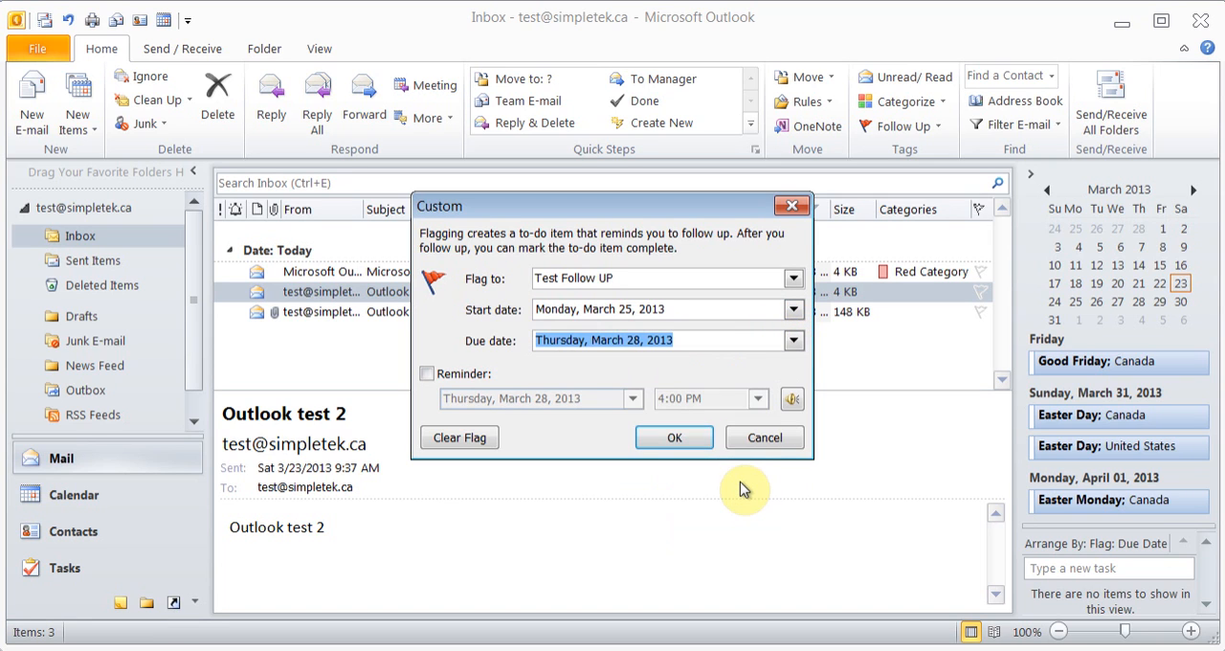
Enable a reminder for Wednesday, March 27, 2013 at 4:00 PM and apply the follow-up flag
{"action": "left_click", "coordinate": [427, 374]}
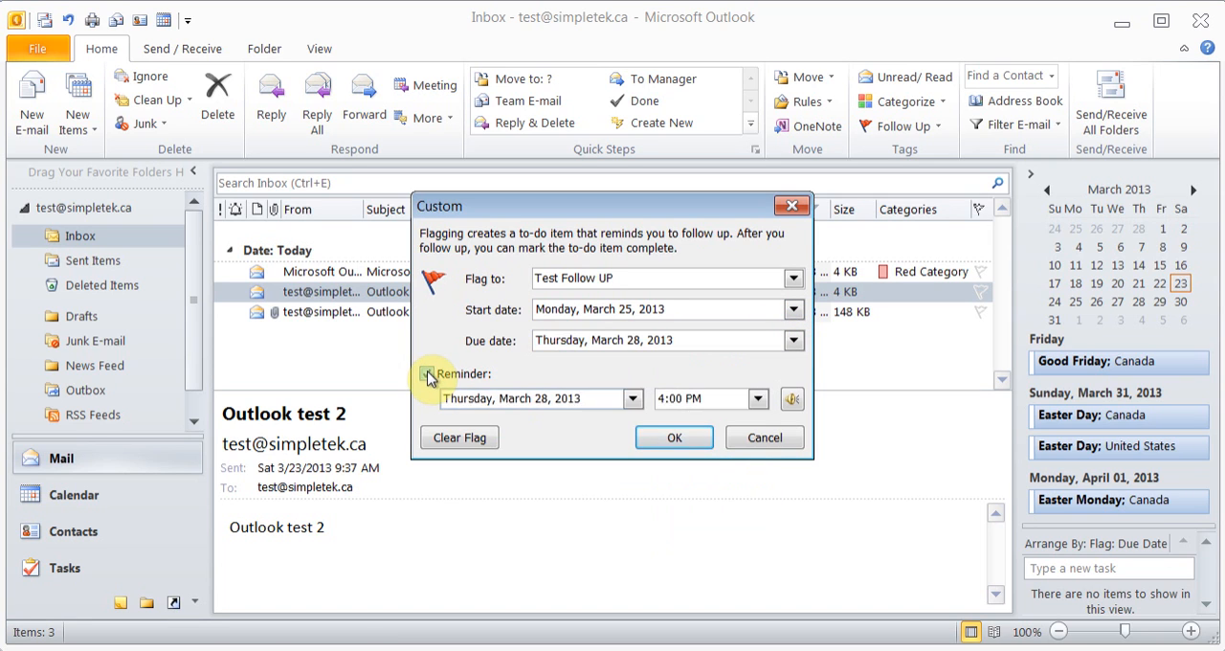
{"action": "left_click", "coordinate": [632, 399]}
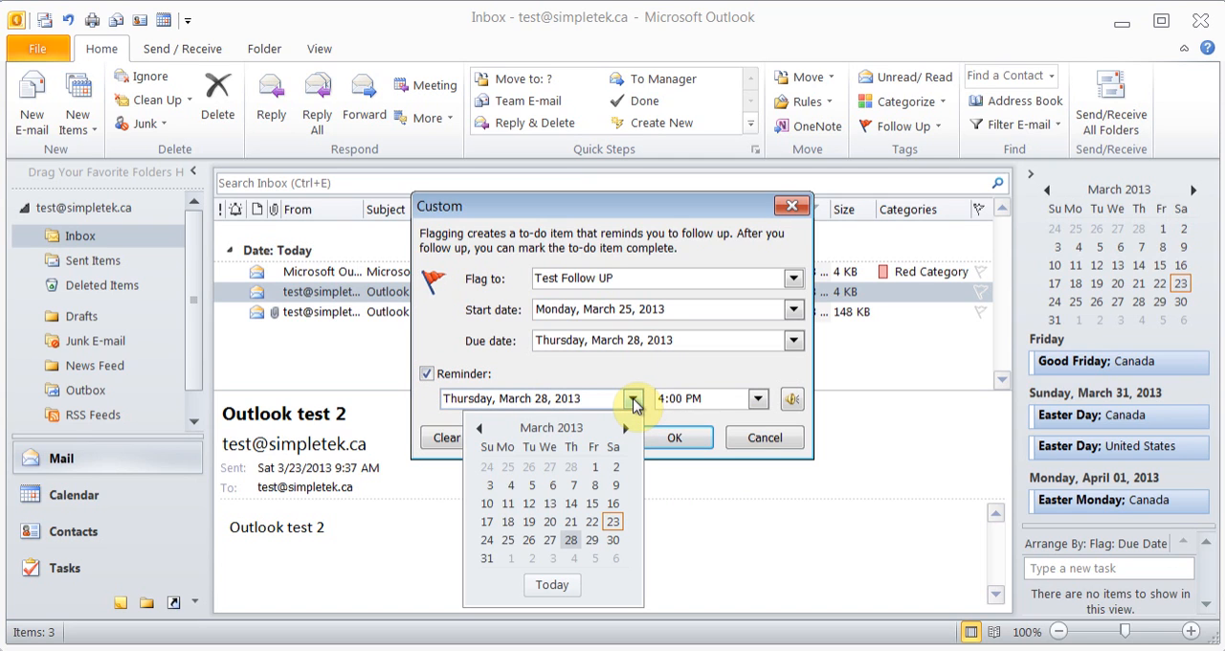
{"action": "left_click", "coordinate": [549, 540]}
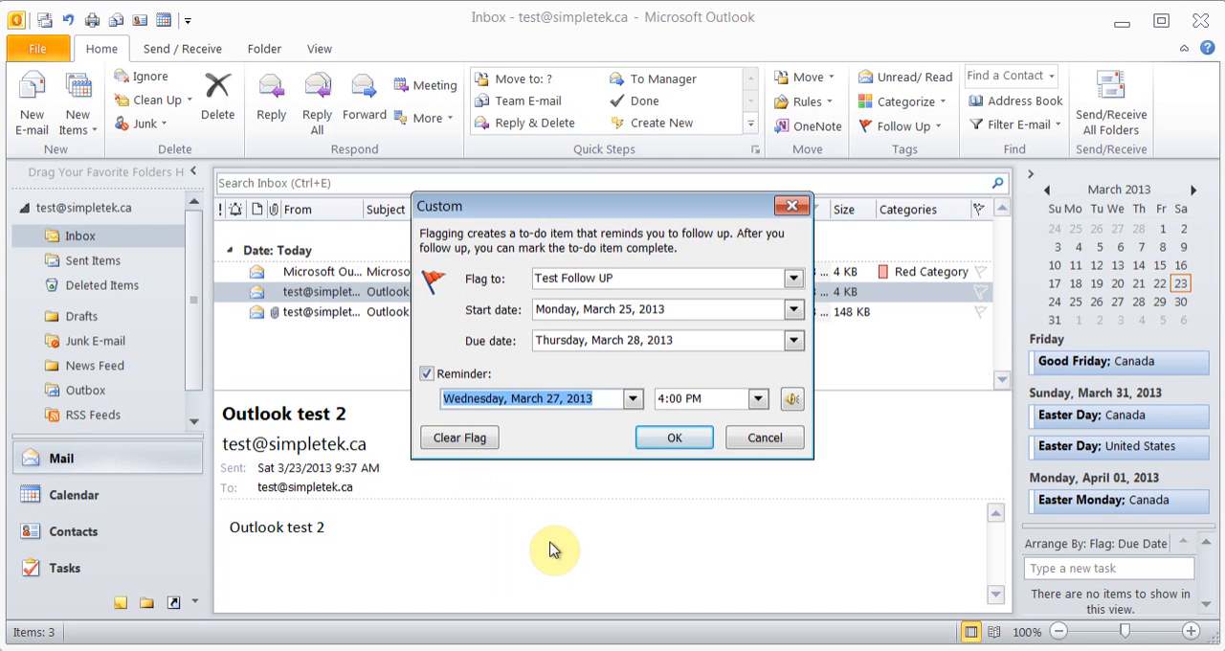
{"action": "left_click", "coordinate": [675, 439]}
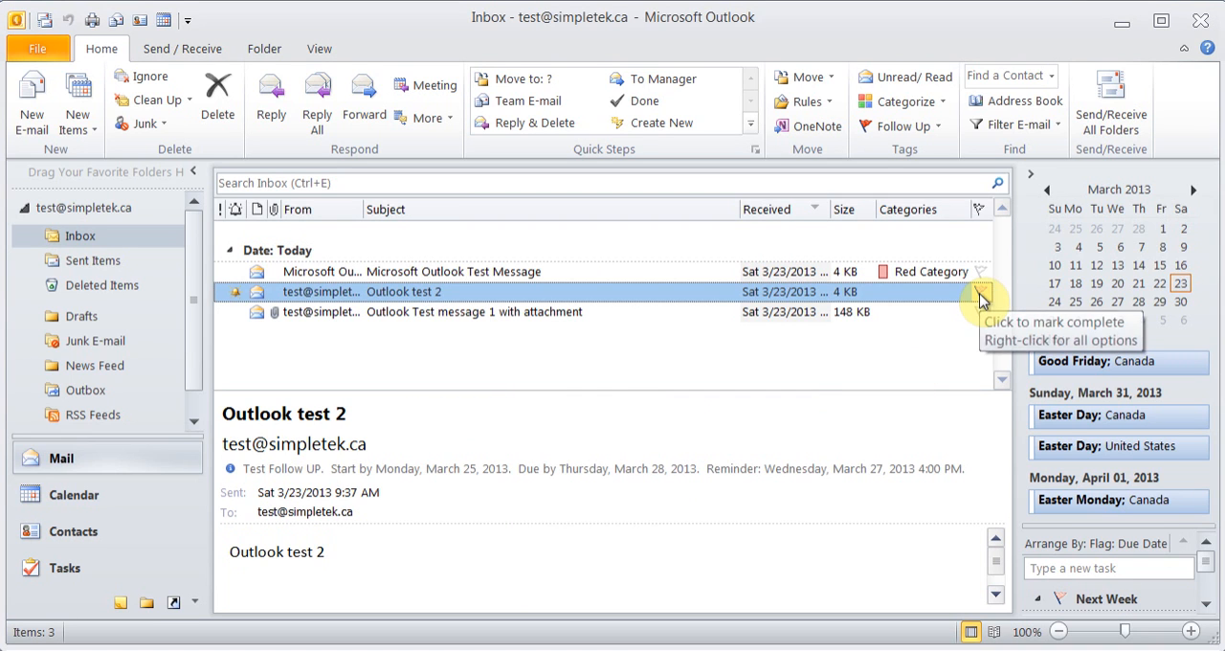
Filter the Inbox to flagged messages, extend the search to all mail items, and close the search
{"action": "left_click", "coordinate": [1044, 132]}
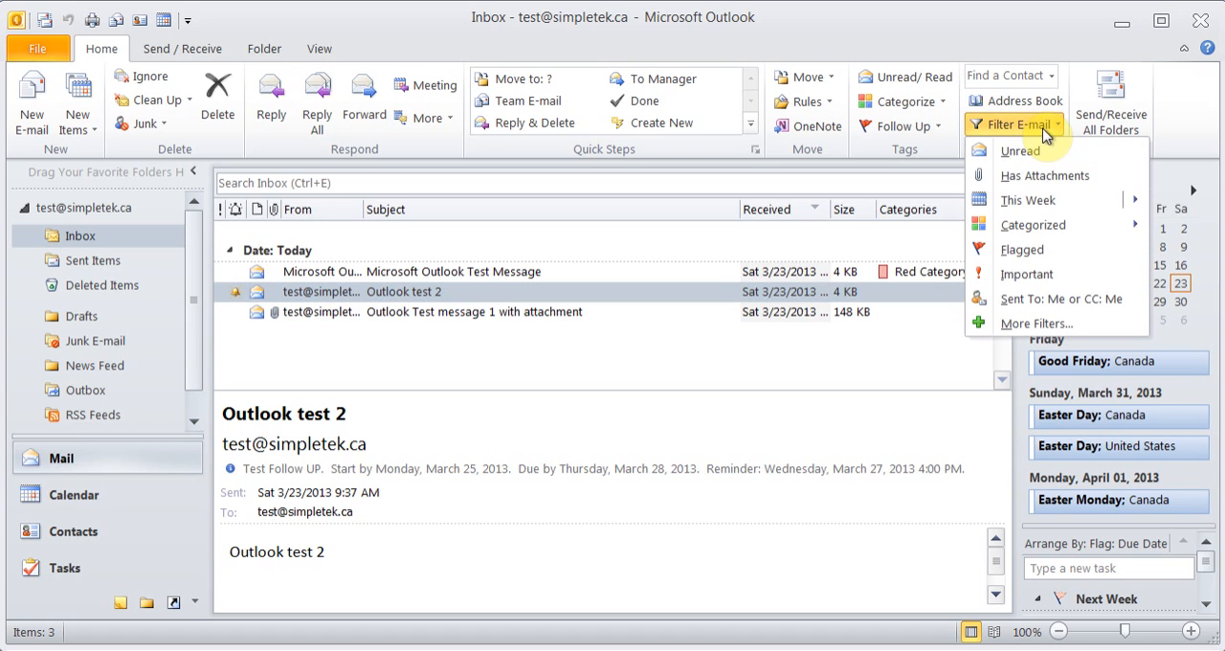
{"action": "left_click", "coordinate": [1022, 248]}
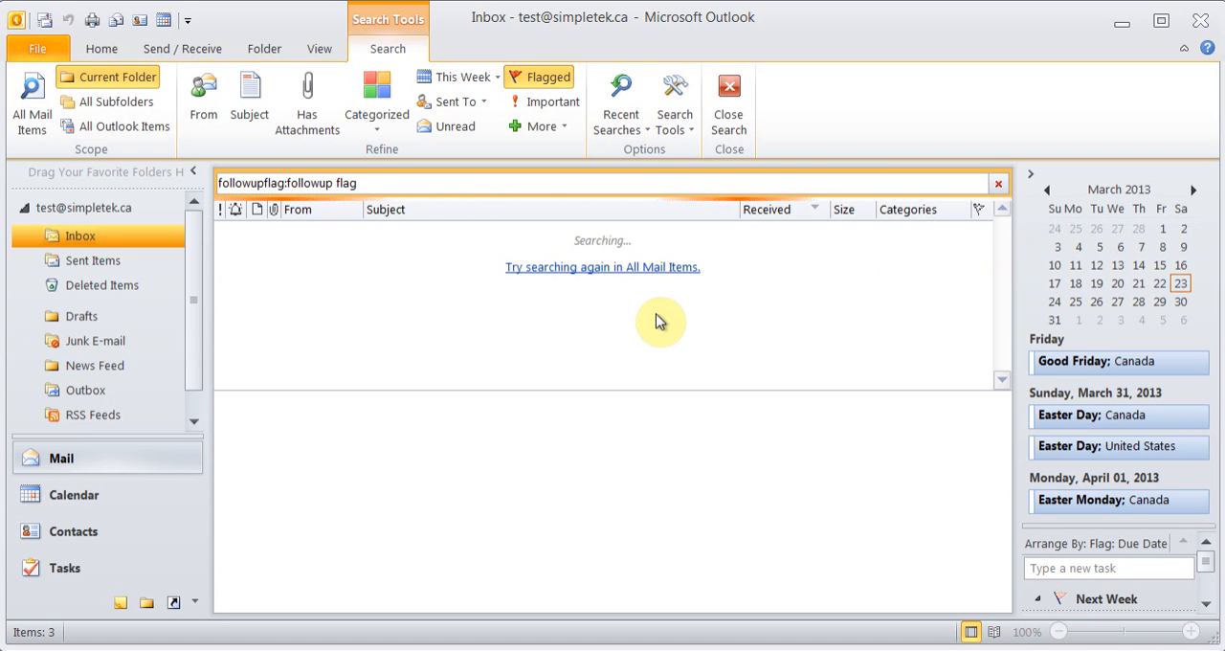
{"action": "left_click", "coordinate": [627, 268]}
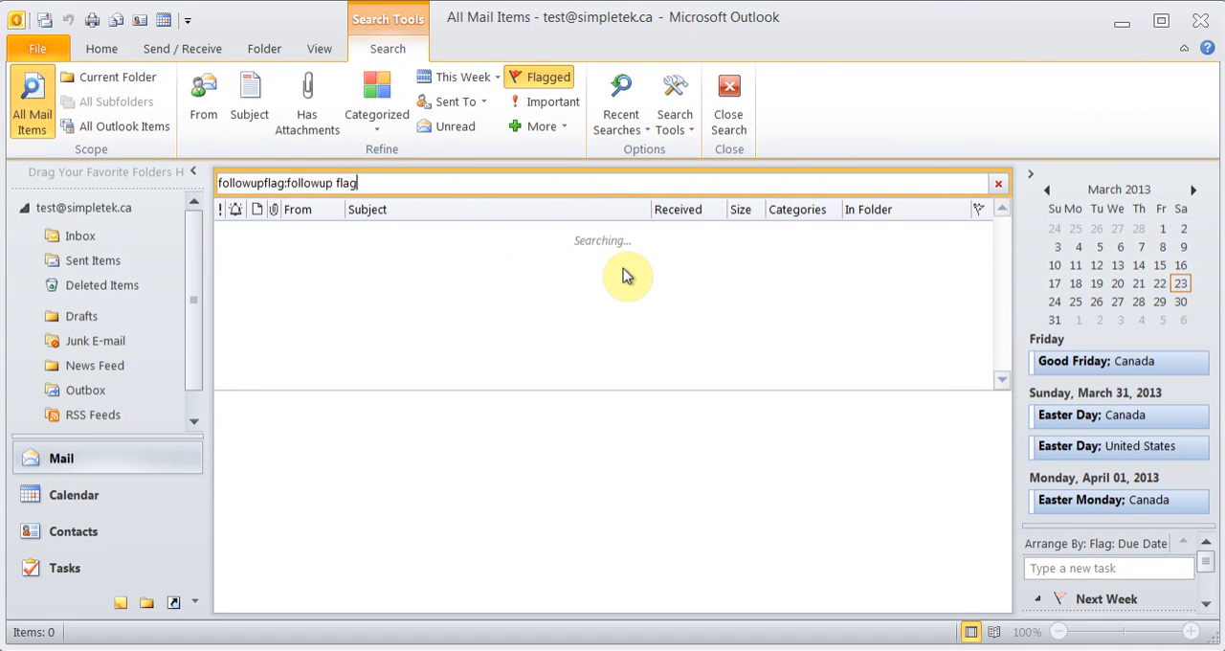
{"action": "left_click", "coordinate": [742, 110]}
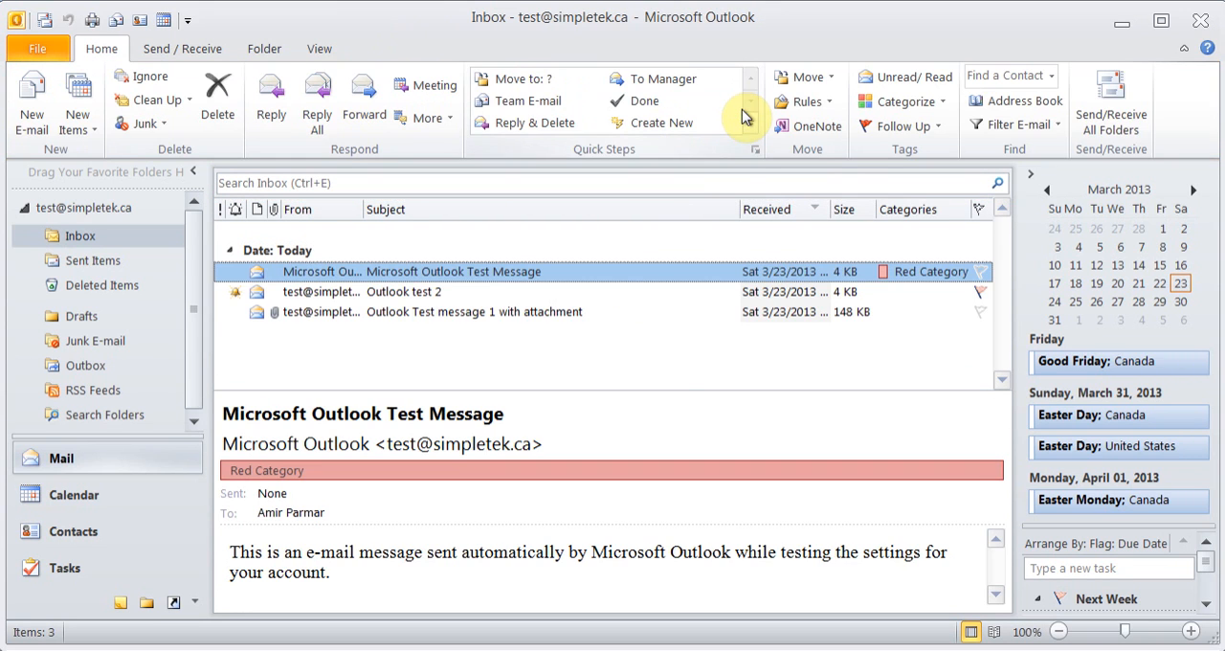
Filter only the Inbox for flagged messages again, and close the filtered search
{"action": "left_click", "coordinate": [1017, 124]}
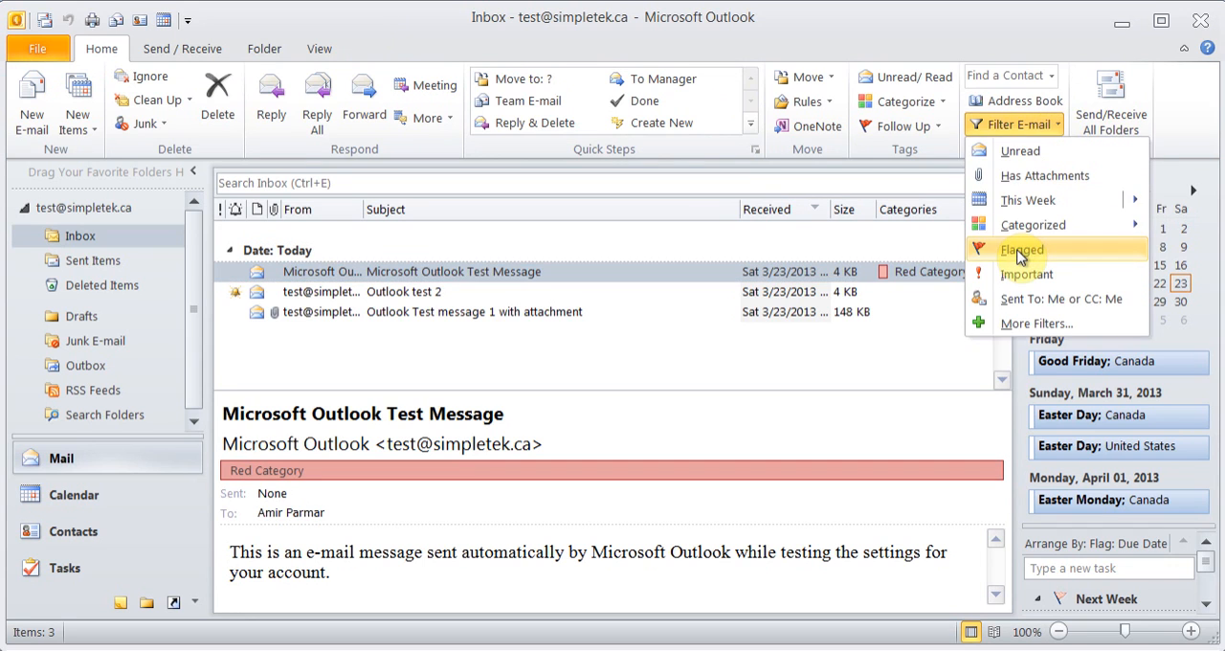
{"action": "left_click", "coordinate": [1019, 250]}
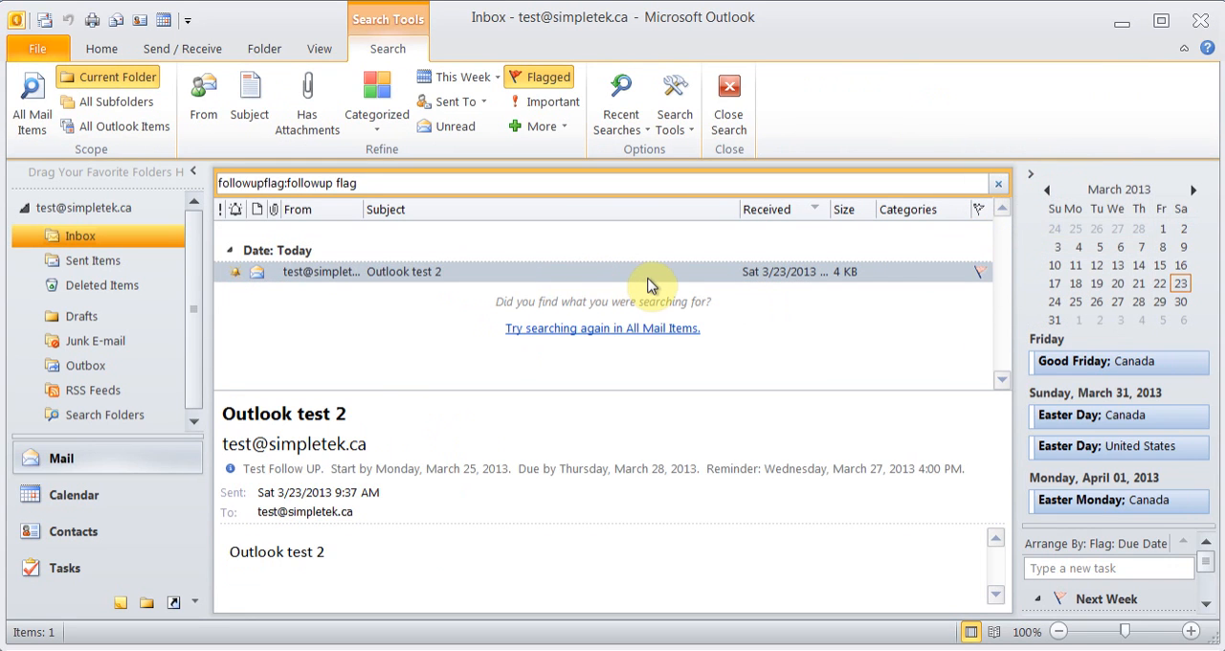
{"action": "left_click", "coordinate": [727, 103]}
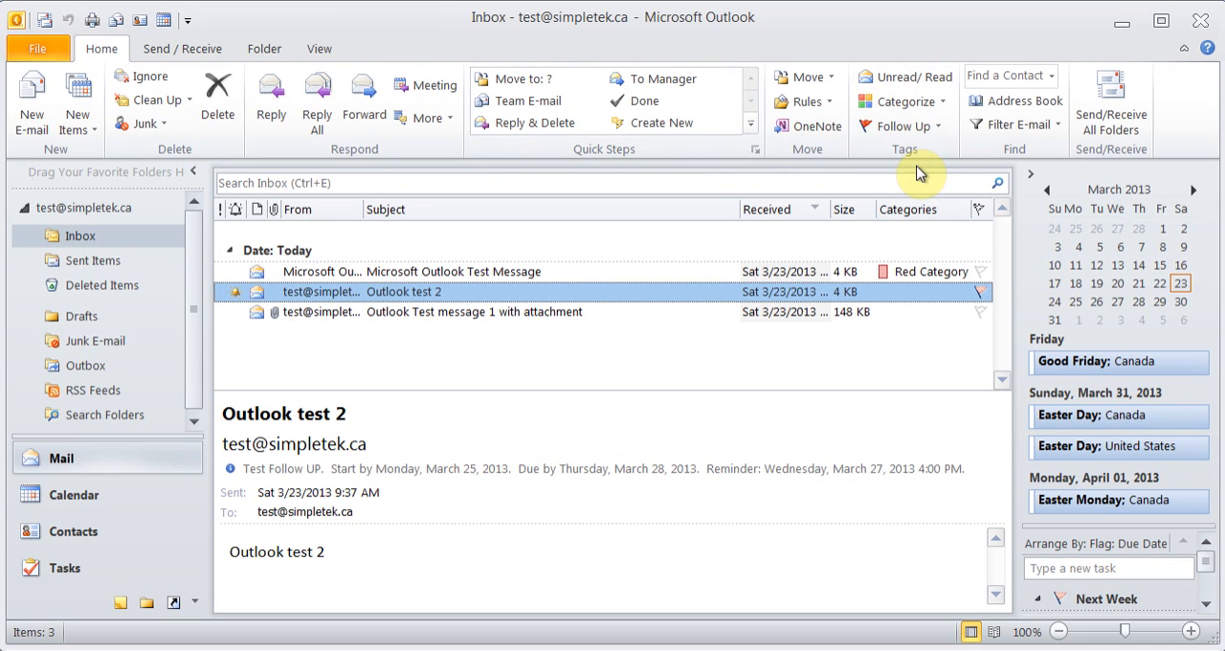
Mark the "Outlook Test message 1 with attachment" message as unread, and switch it back to read
{"action": "left_click", "coordinate": [484, 314]}
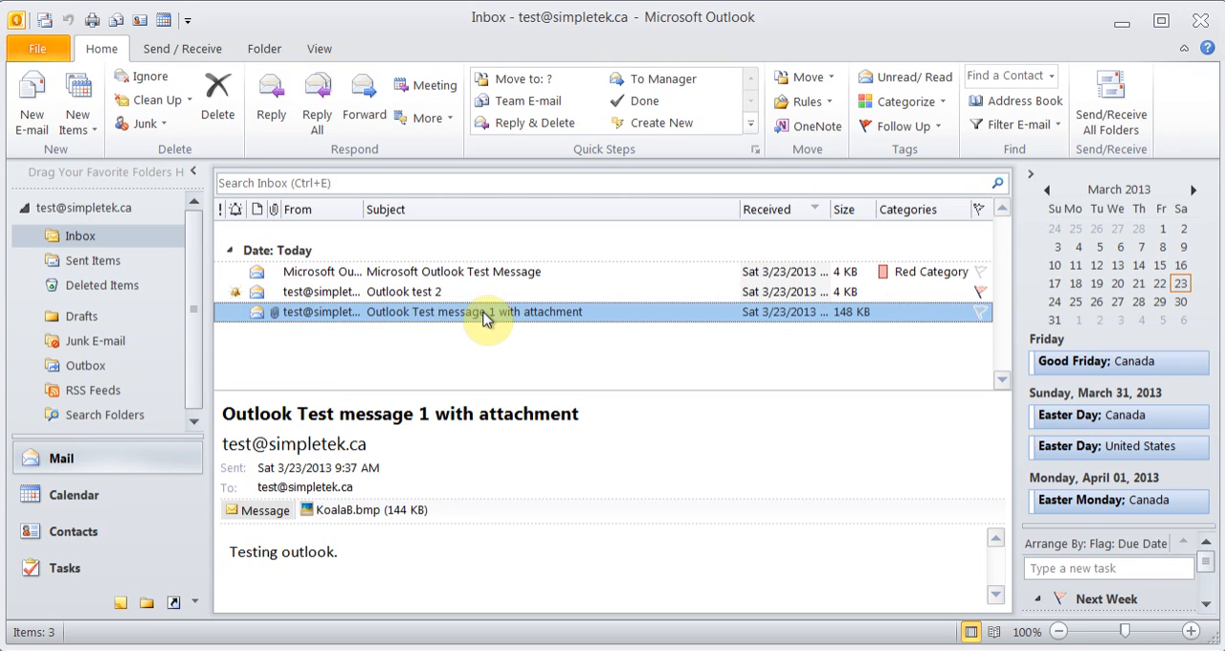
{"action": "left_click", "coordinate": [914, 87]}
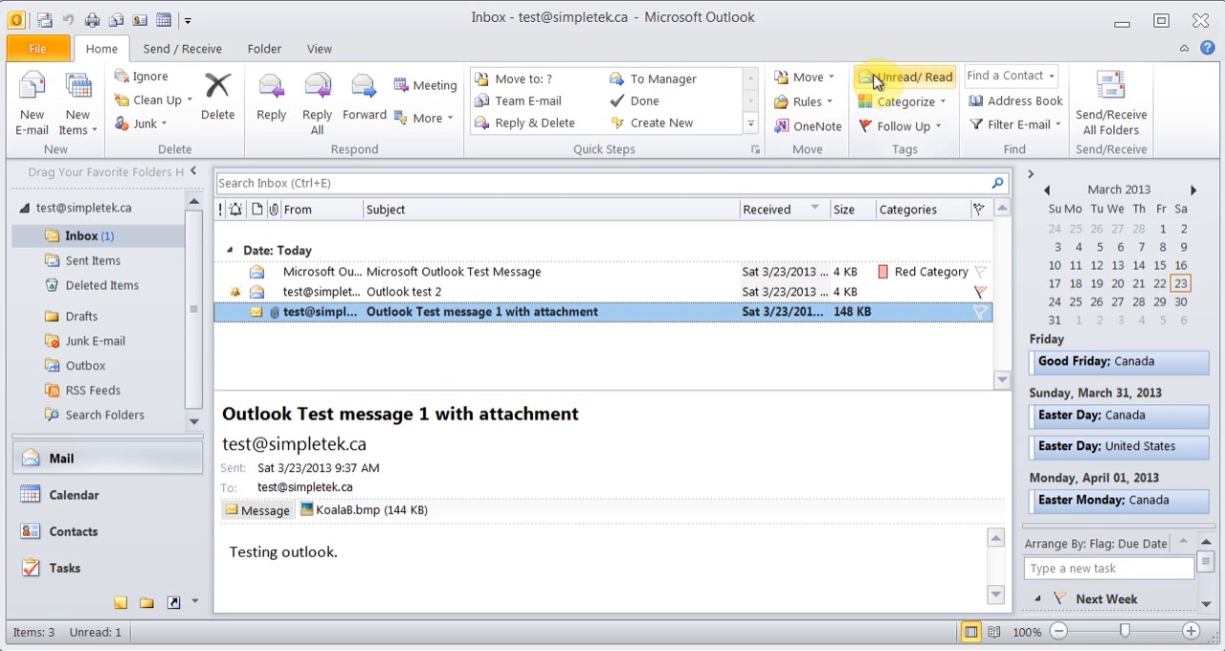
{"action": "left_click", "coordinate": [874, 82]}
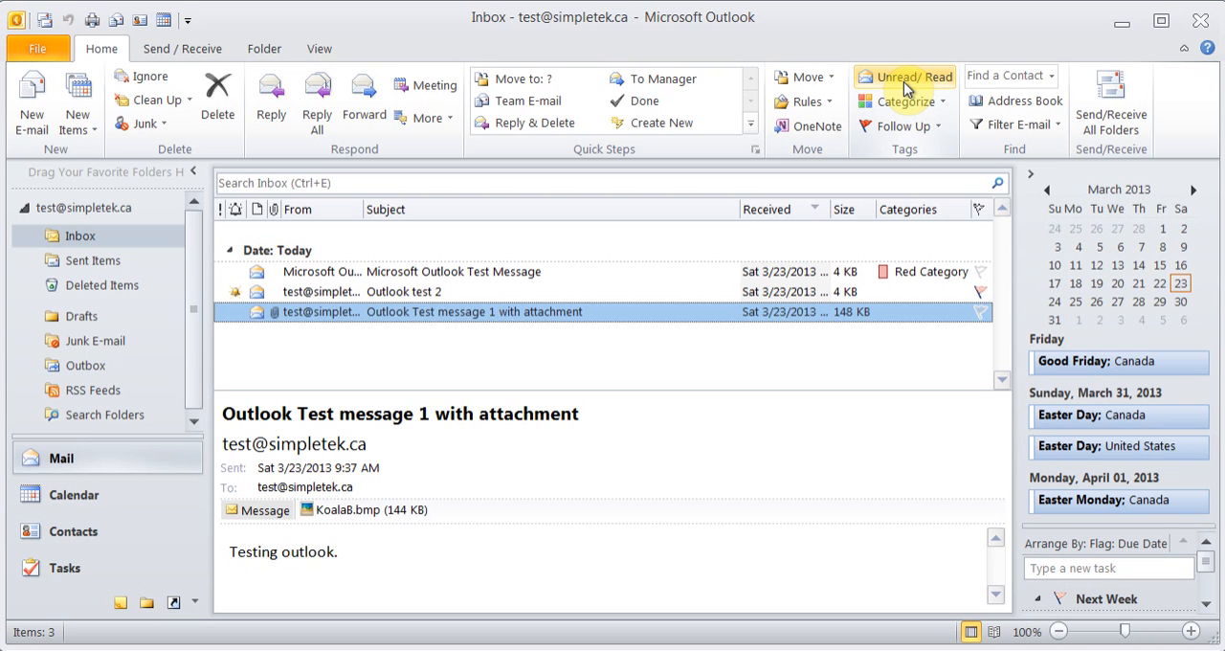
View the mail account's Outlook Today overview page, and return to the Inbox
{"action": "left_click", "coordinate": [360, 275]}
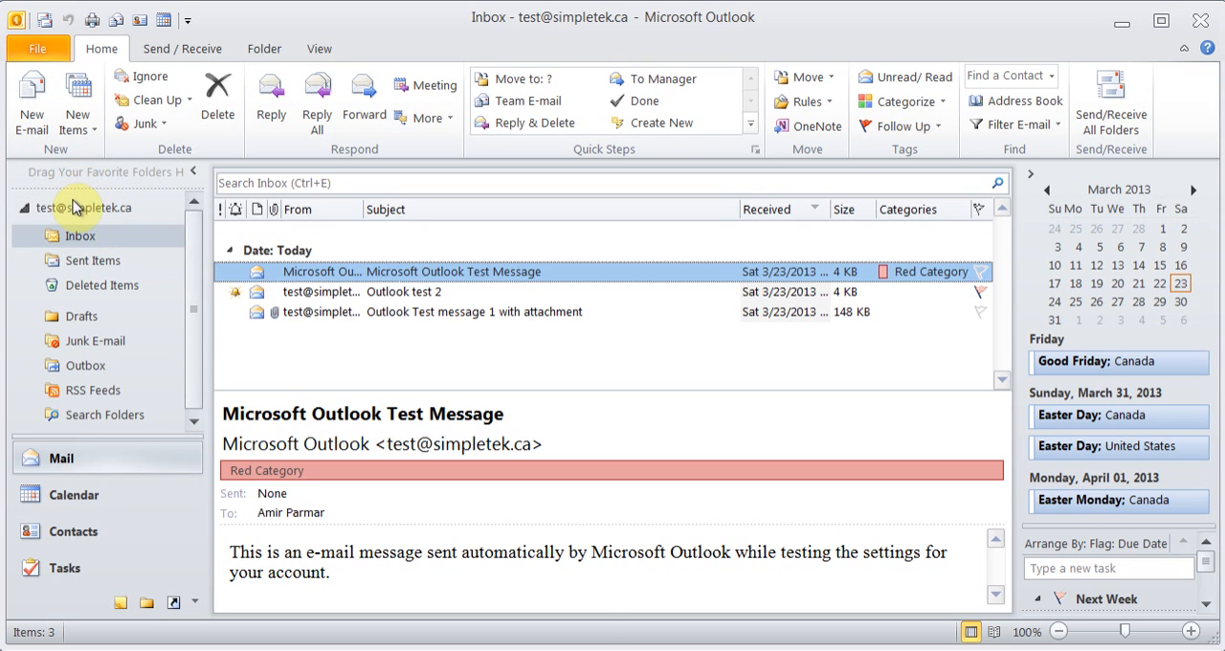
{"action": "left_click", "coordinate": [82, 209]}
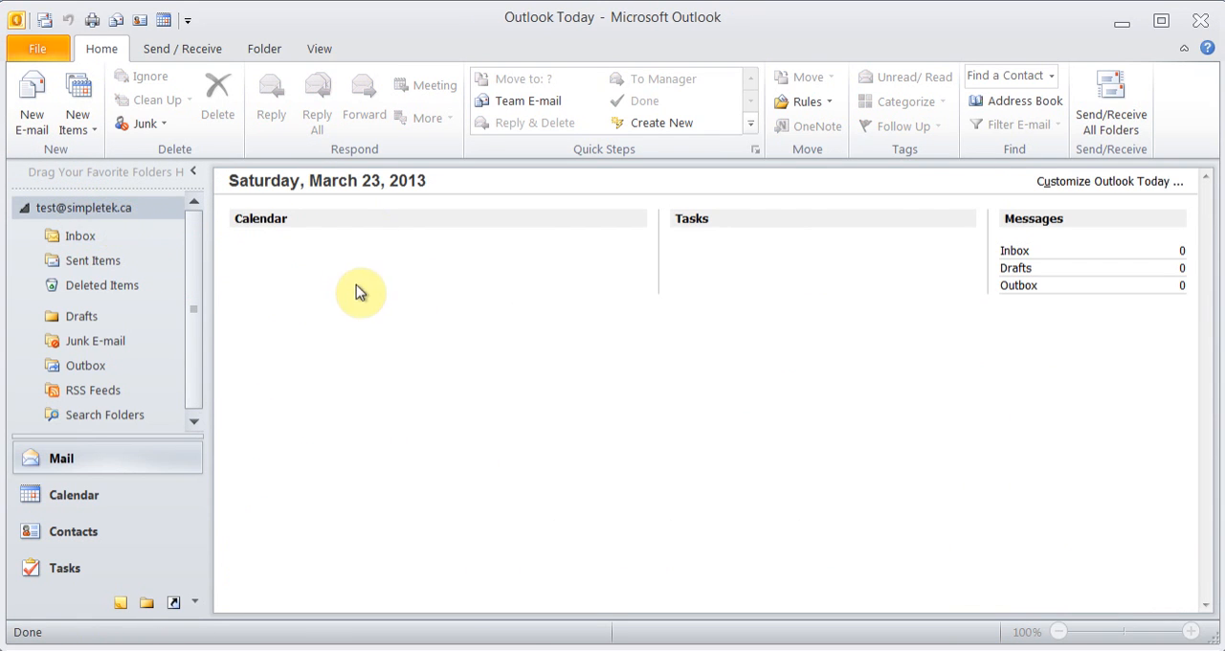
{"action": "left_click", "coordinate": [66, 238]}
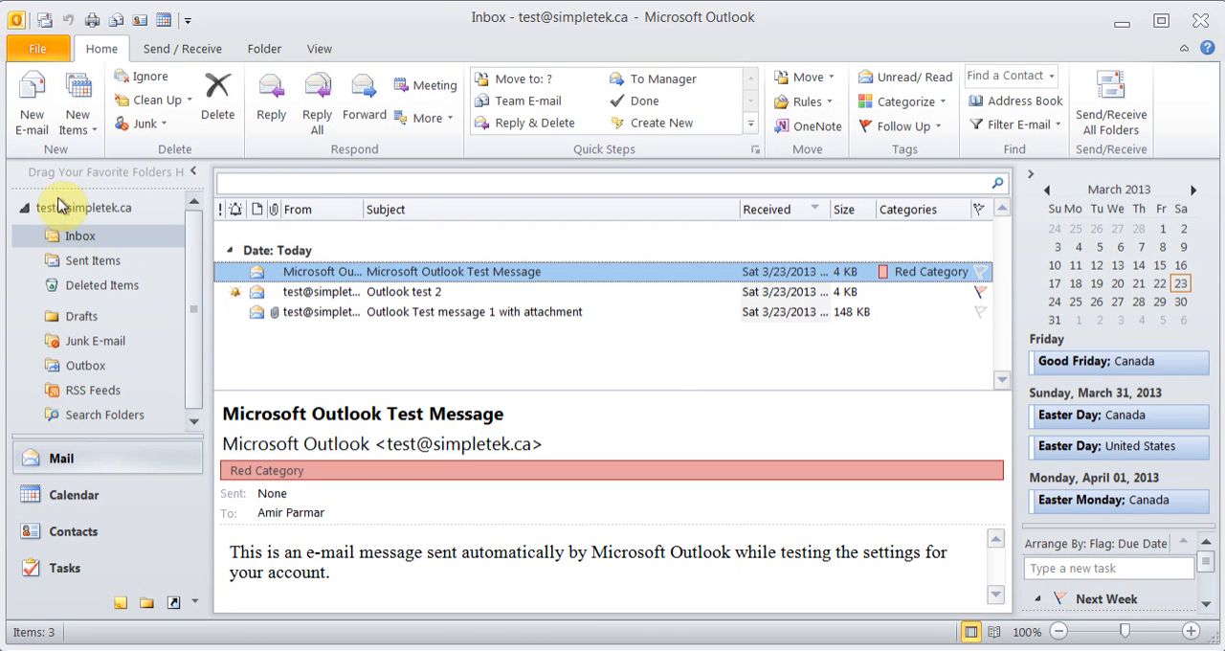
Compose a new e-mail with the recipient's e-mail address, the subject "Subject" and the greeting "Hi," in the body
{"action": "left_click", "coordinate": [34, 115]}
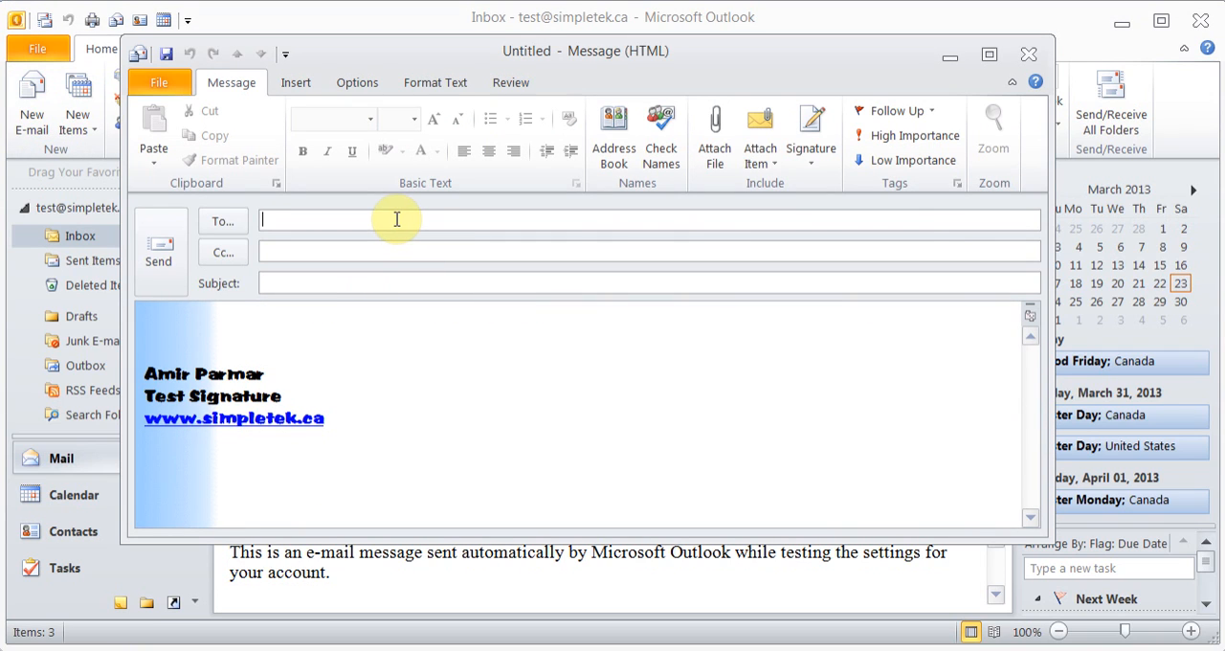
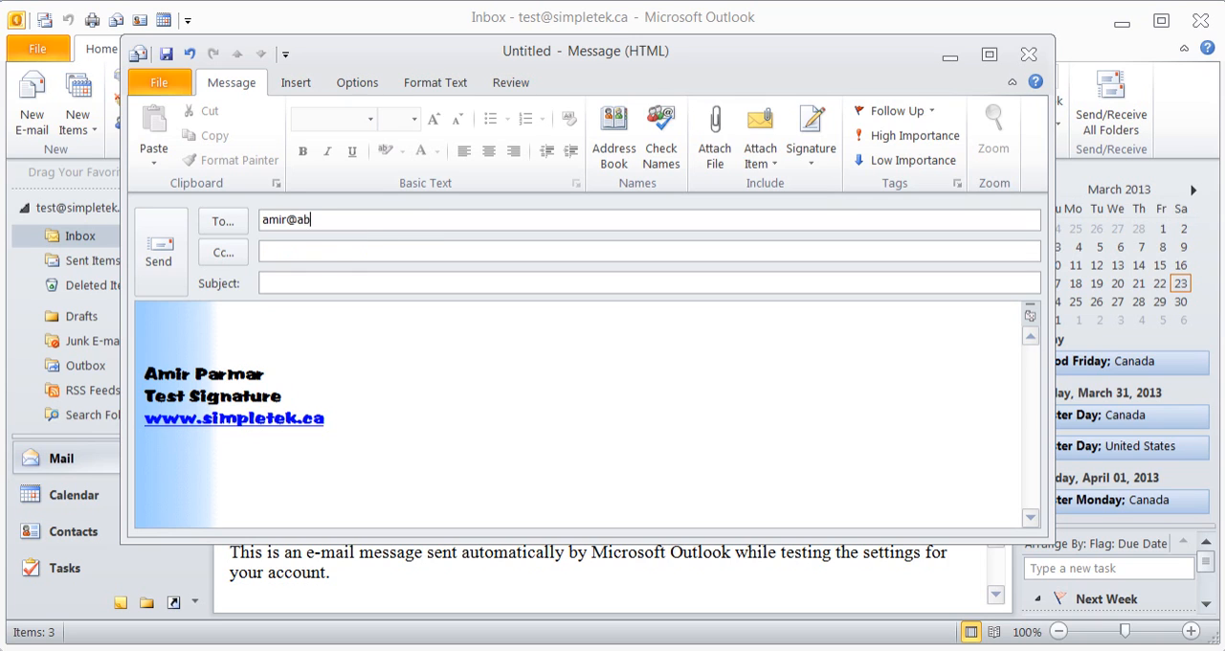
{"action": "key", "text": "Tab"}
{"action": "key", "text": "Tab"}
{"action": "type", "text": "Subject"}
{"action": "key", "text": "Tab"}
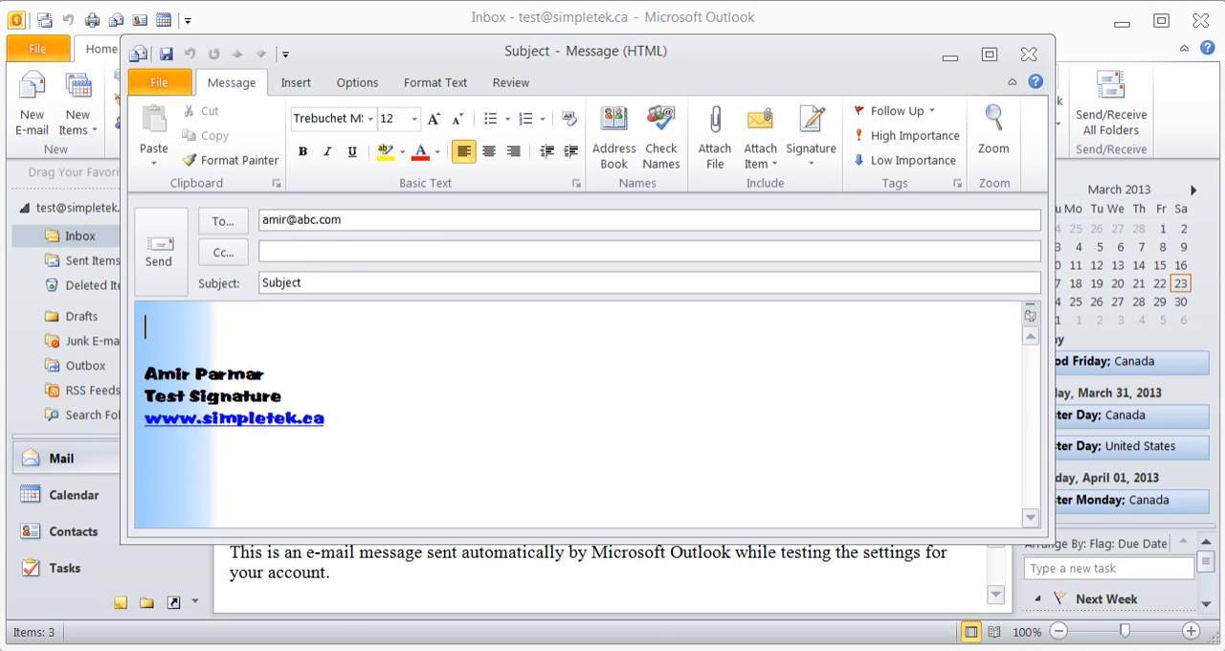
{"action": "type", "text": "Hi,"}
{"action": "key", "text": "Return"}
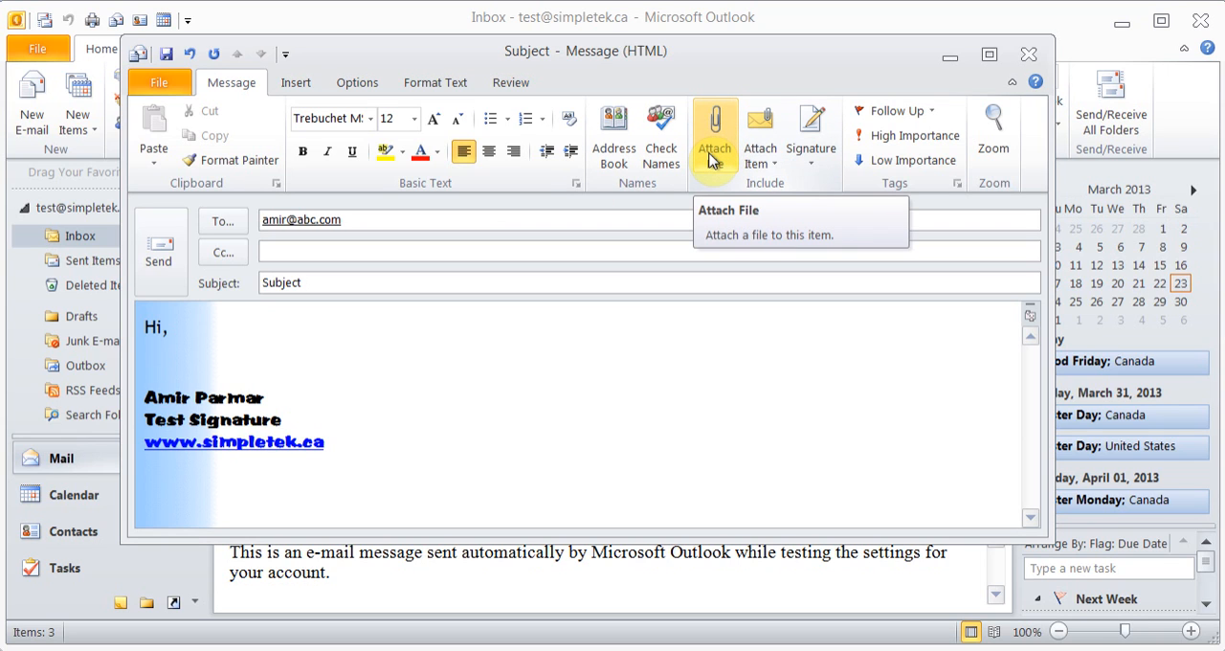
Examine the draft message's options for attaching items, choosing a signature and setting a follow-up flag
{"action": "left_click", "coordinate": [773, 167]}
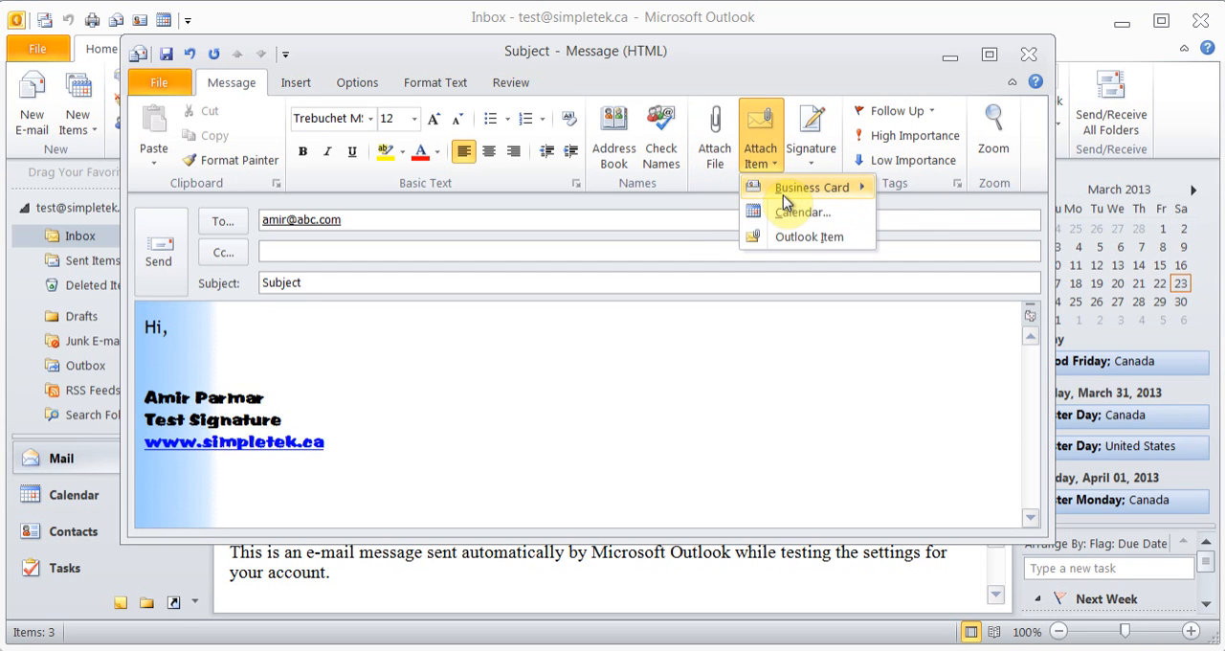
{"action": "mouse_move", "coordinate": [785, 196]}
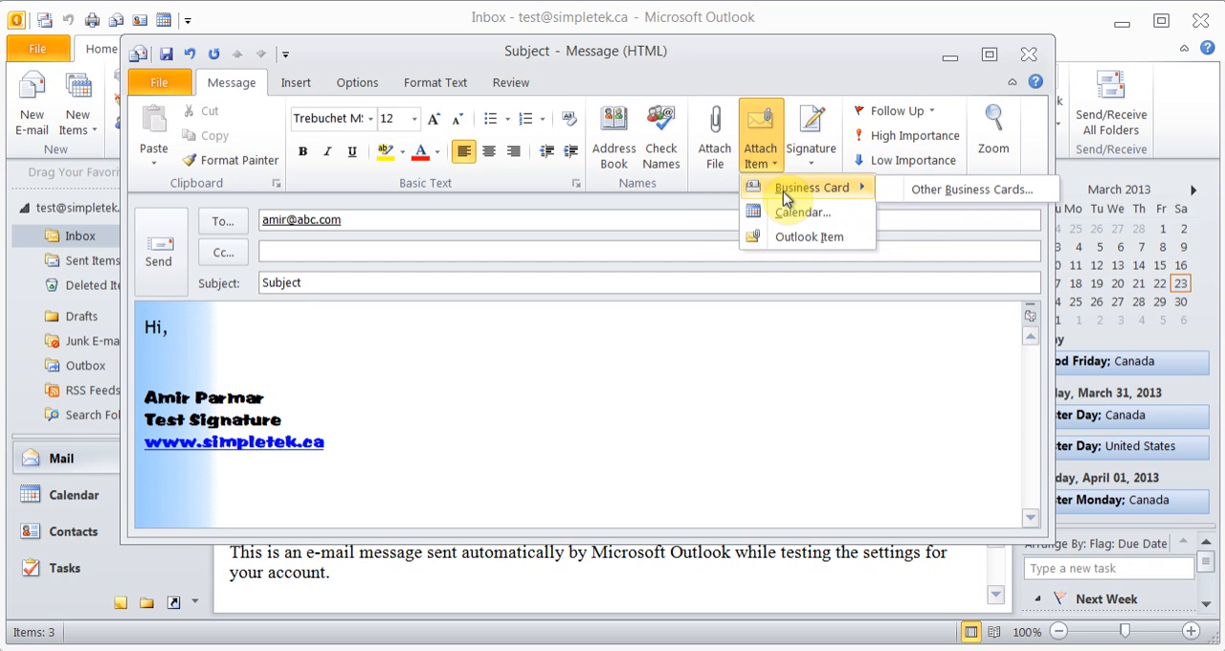
{"action": "left_click", "coordinate": [566, 330]}
{"action": "left_click", "coordinate": [813, 154]}
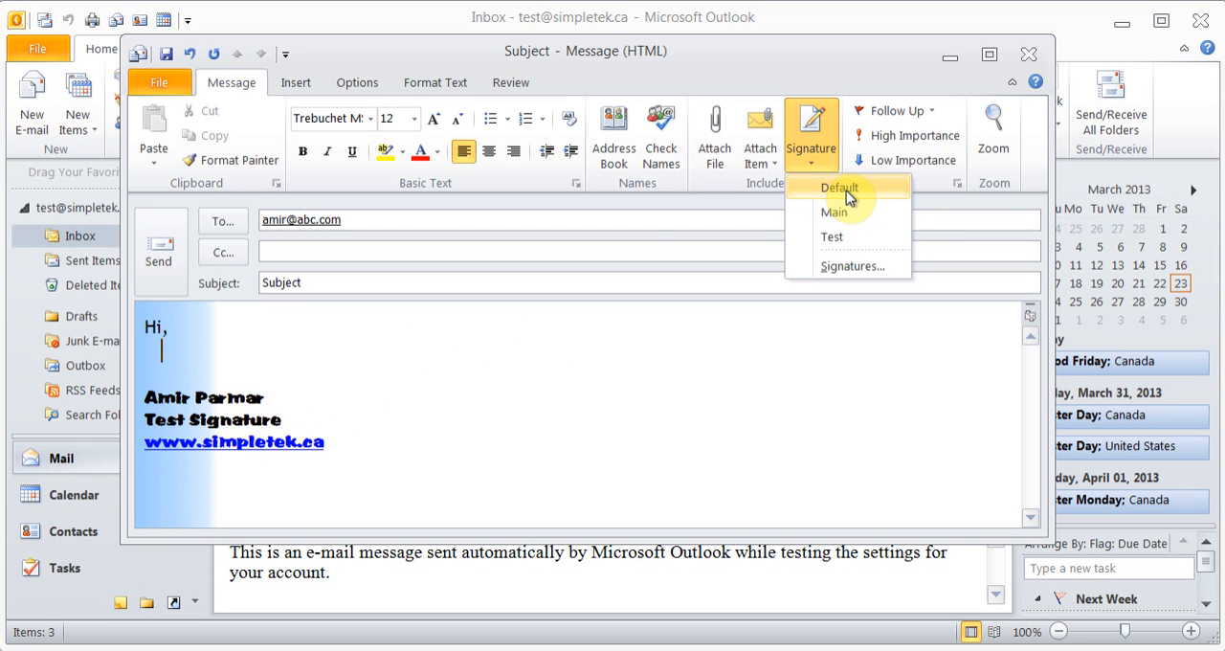
{"action": "left_click", "coordinate": [464, 379]}
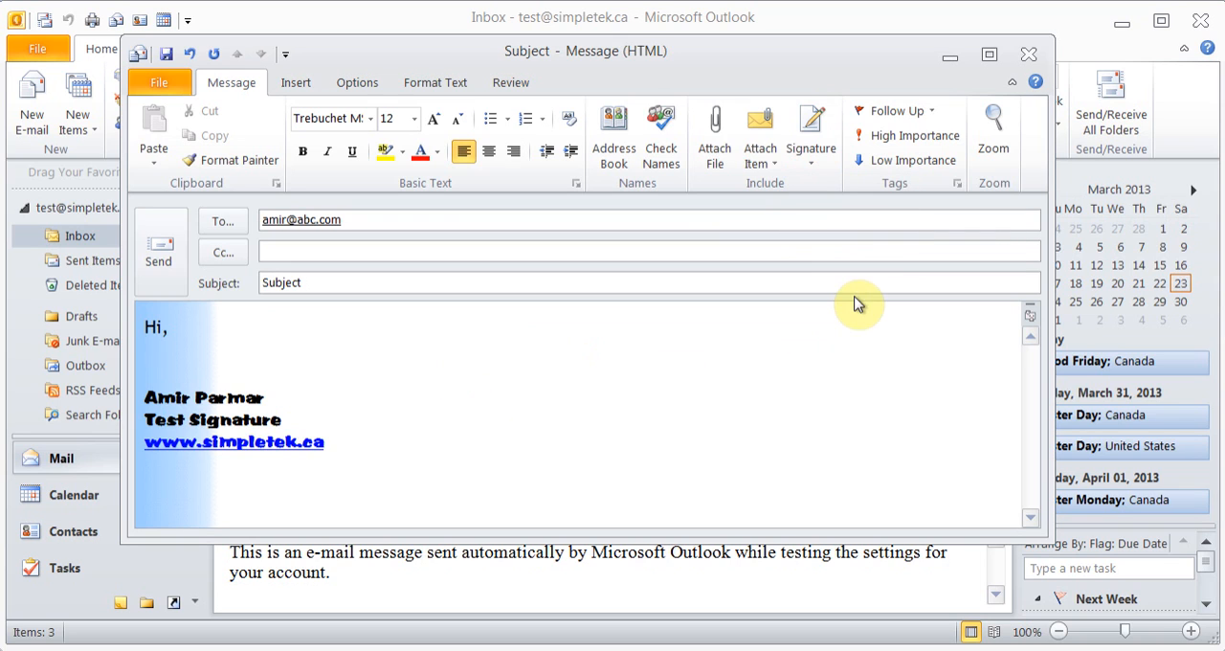
{"action": "left_click", "coordinate": [926, 112]}
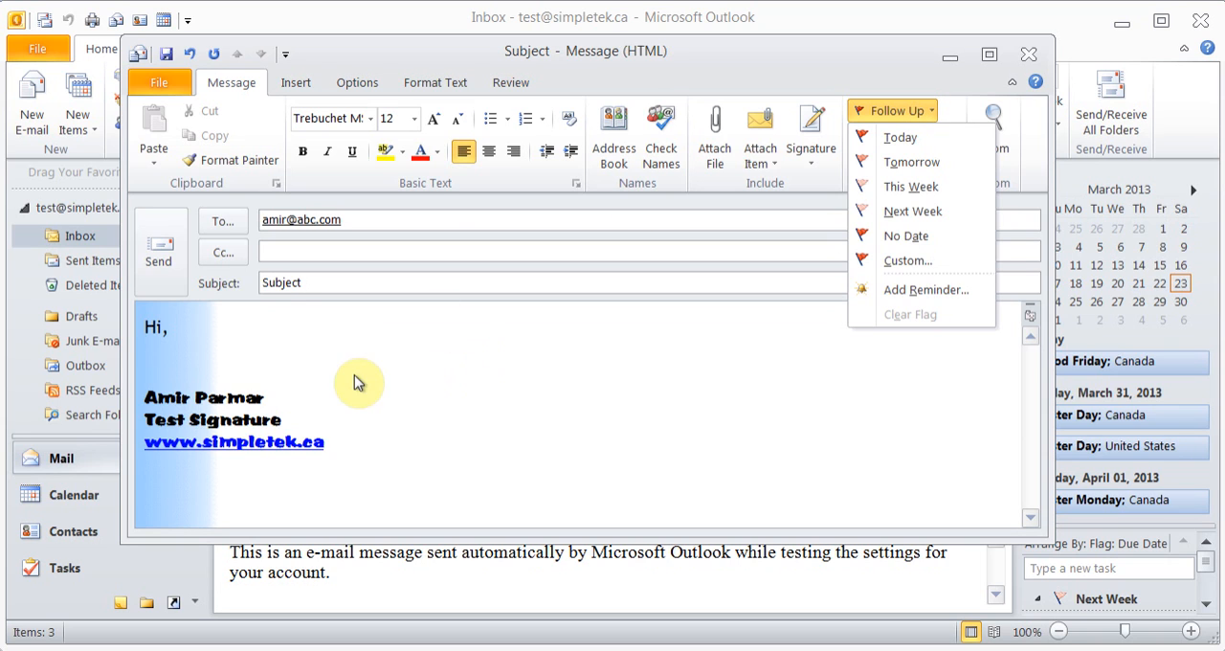
{"action": "left_click", "coordinate": [211, 365]}
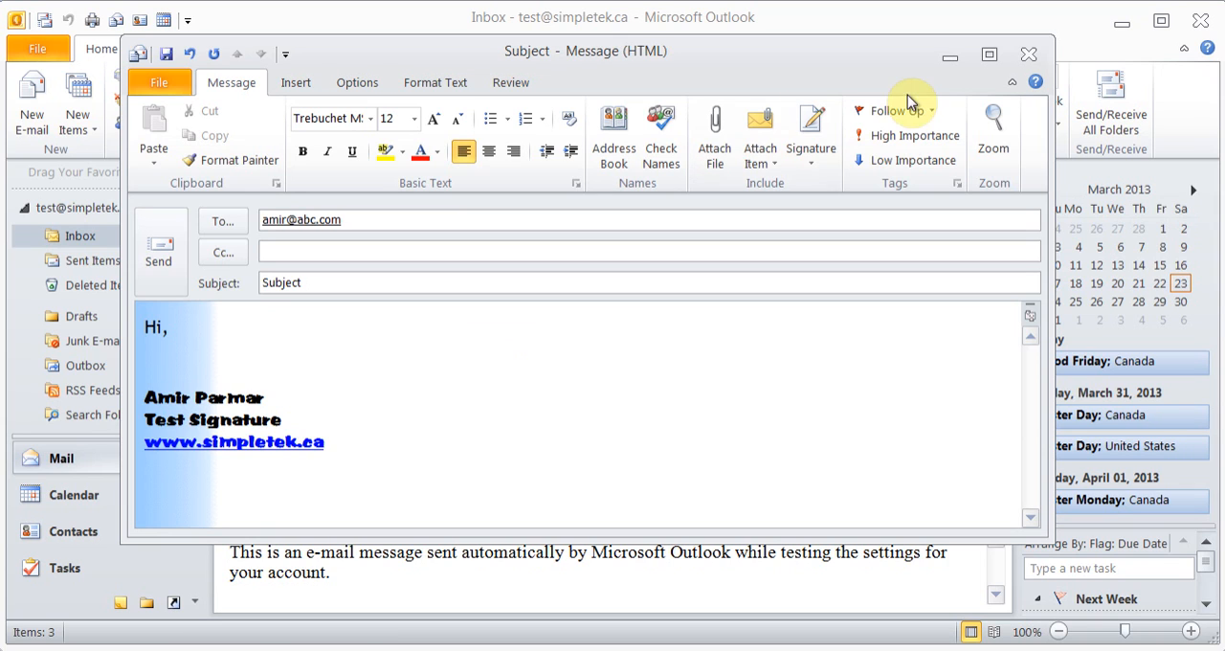
Discard the draft message without saving it, and look over the types of new items that can be created
{"action": "left_click", "coordinate": [1028, 54]}
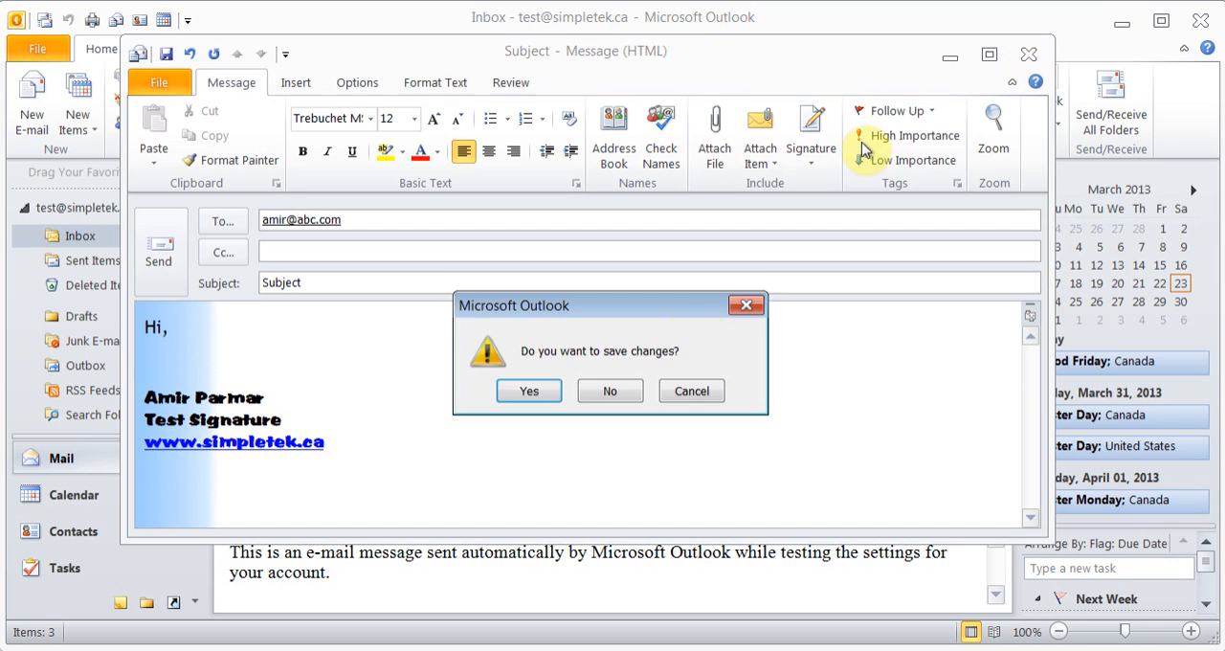
{"action": "left_click", "coordinate": [616, 386]}
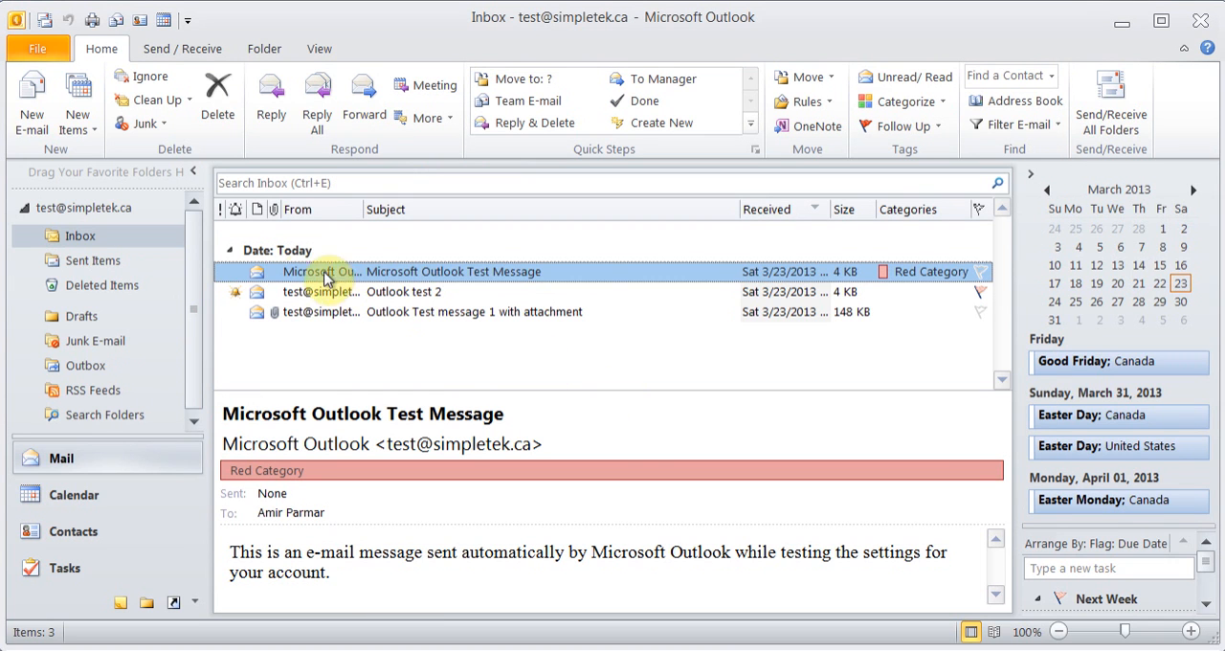
{"action": "left_click", "coordinate": [93, 130]}
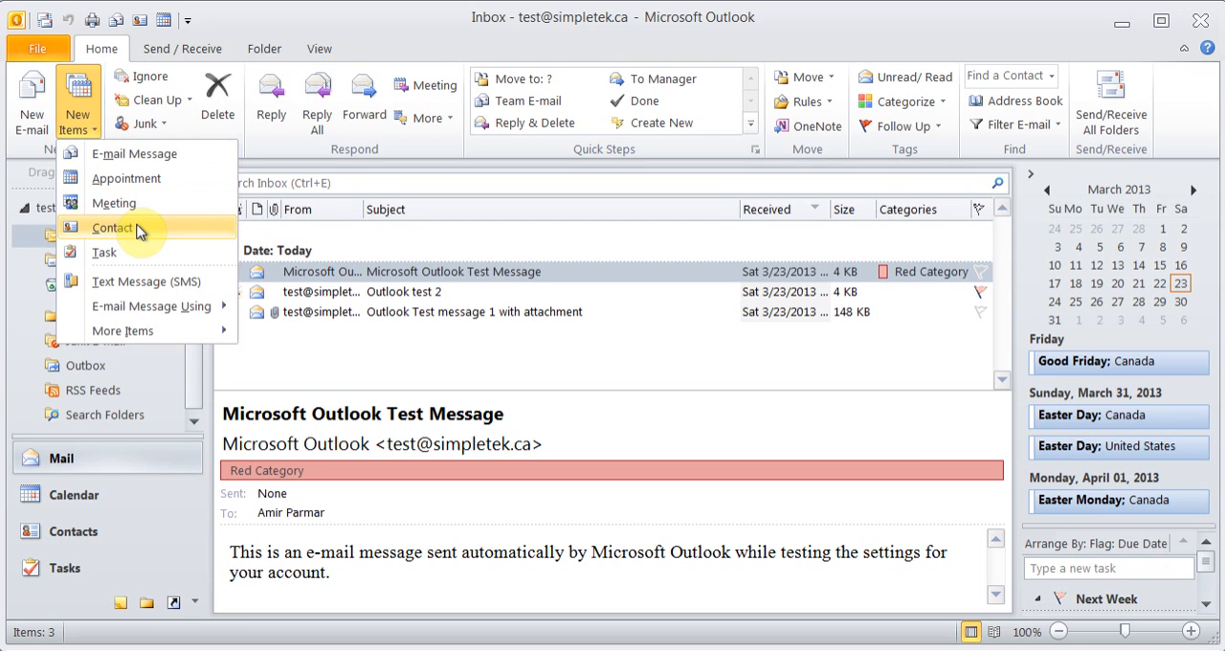
{"action": "left_click", "coordinate": [410, 49]}
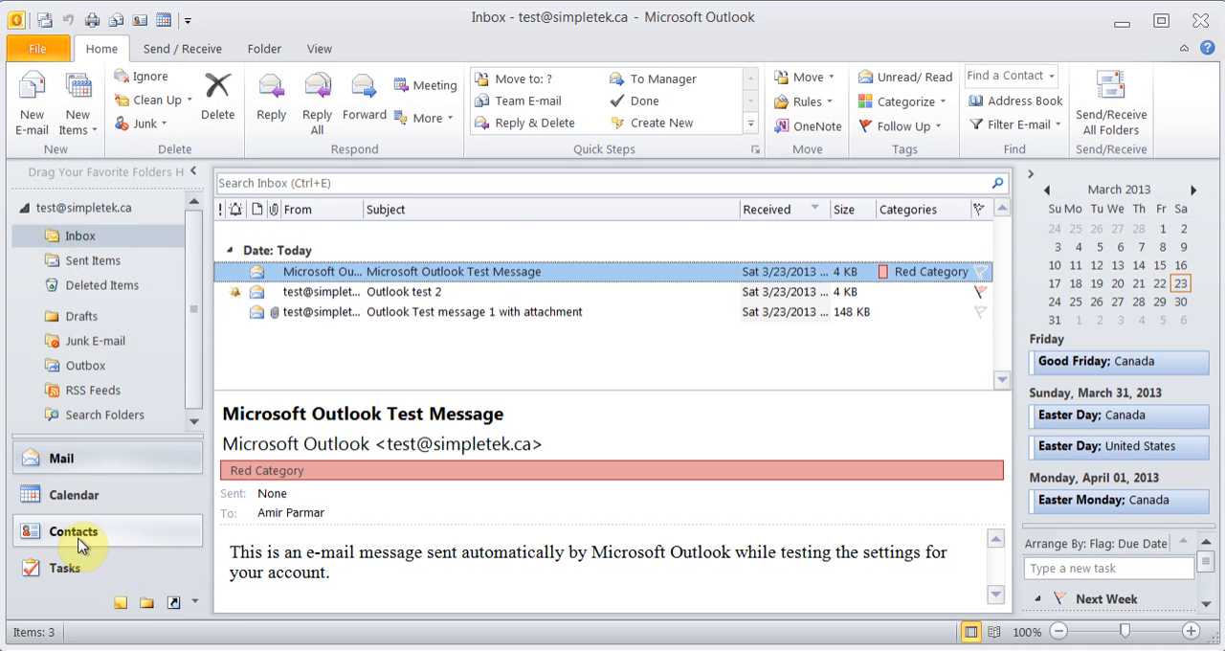
Switch to Contacts and start a new contact, entering the contact's full name
{"action": "left_click", "coordinate": [83, 534]}
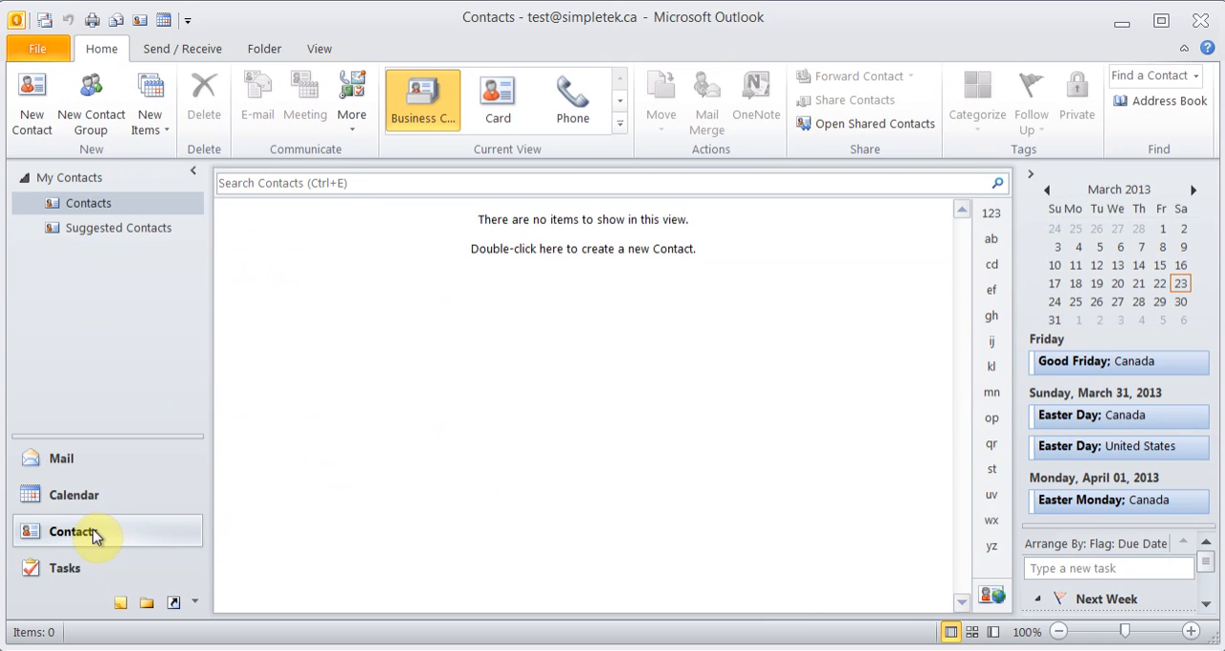
{"action": "left_click", "coordinate": [33, 131]}
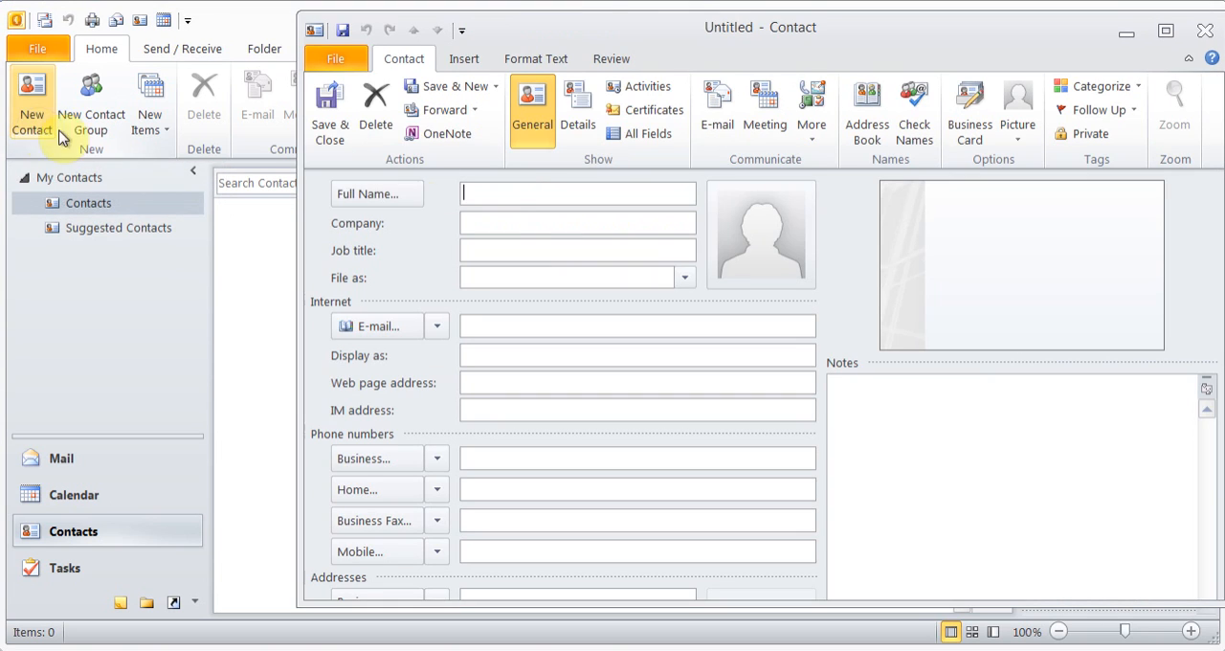
{"action": "type", "text": "John do"}
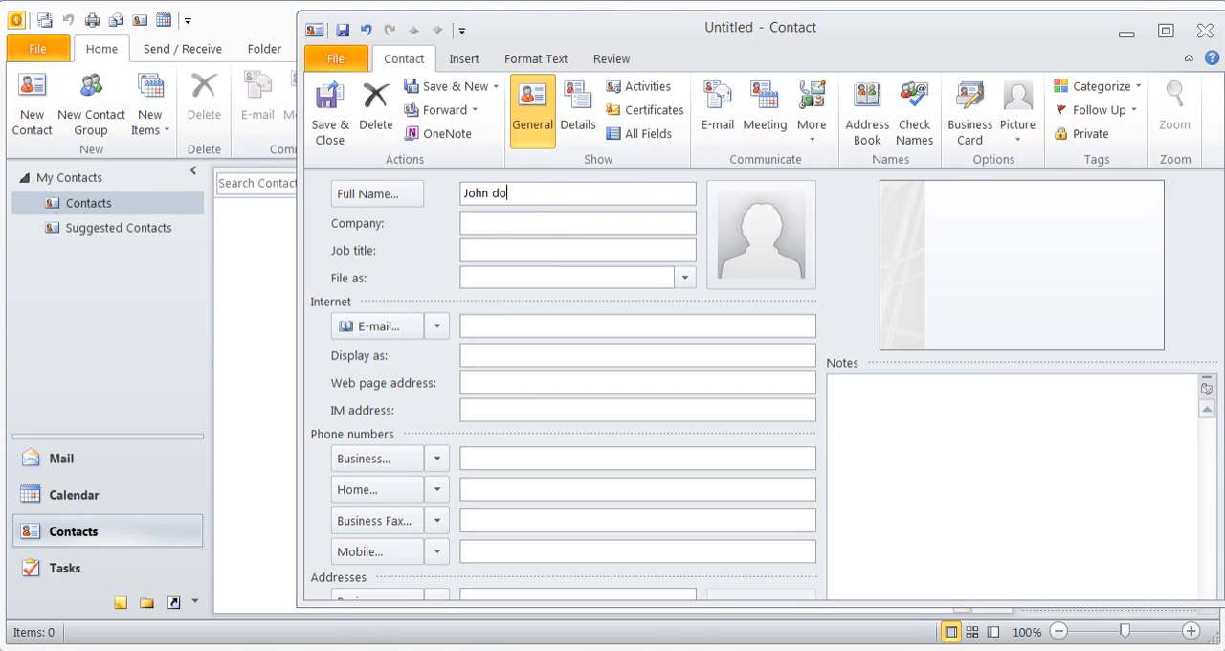
{"action": "key", "text": "BackSpace"}
{"action": "key", "text": "BackSpace"}
{"action": "type", "text": "Doe"}
{"action": "key", "text": "Tab"}
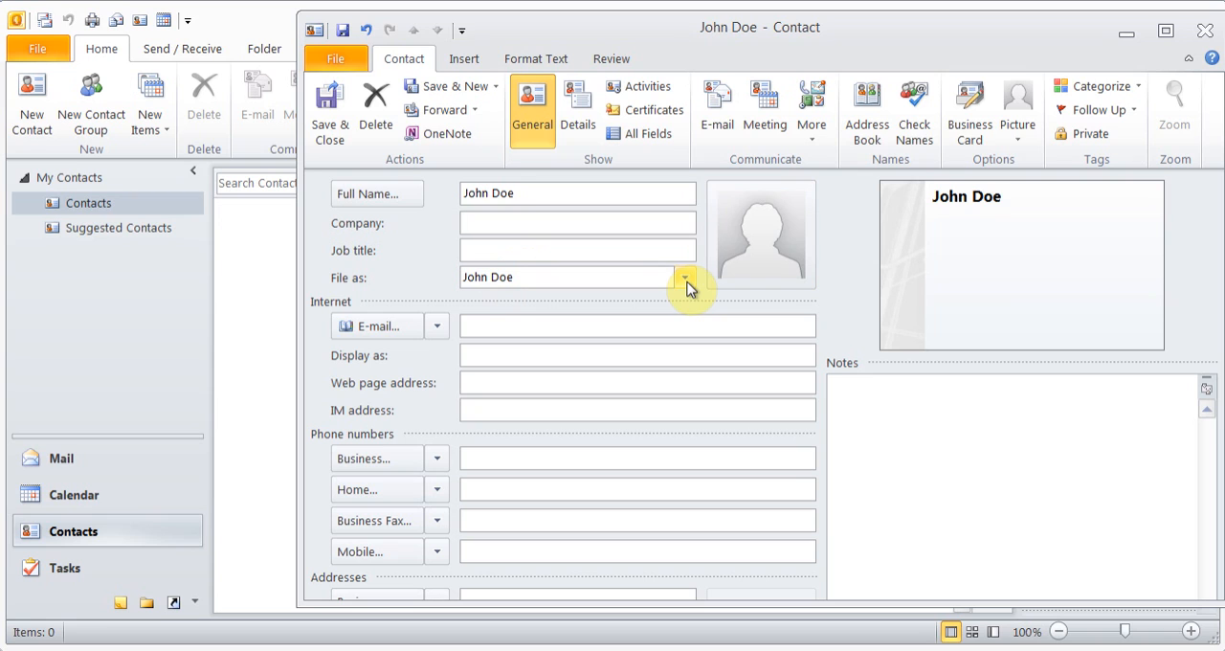
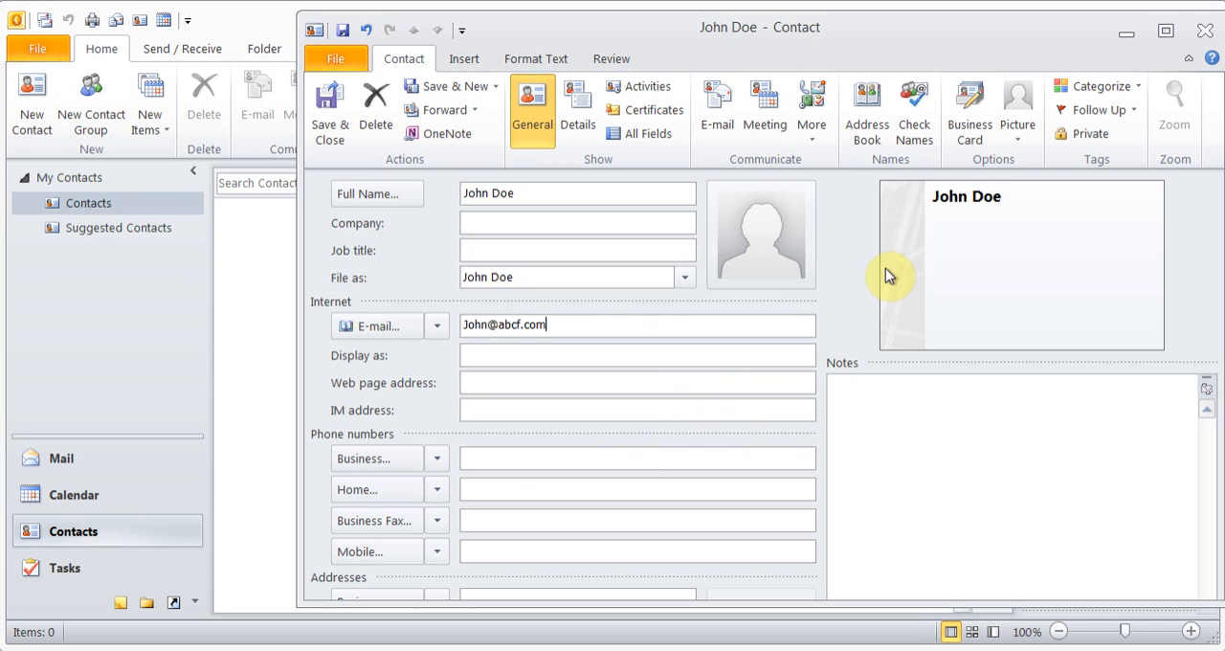
Fill in the contact's e-mail address and go to the business address field
{"action": "left_click_drag", "start_coordinate": [842, 28], "coordinate": [760, 22]}
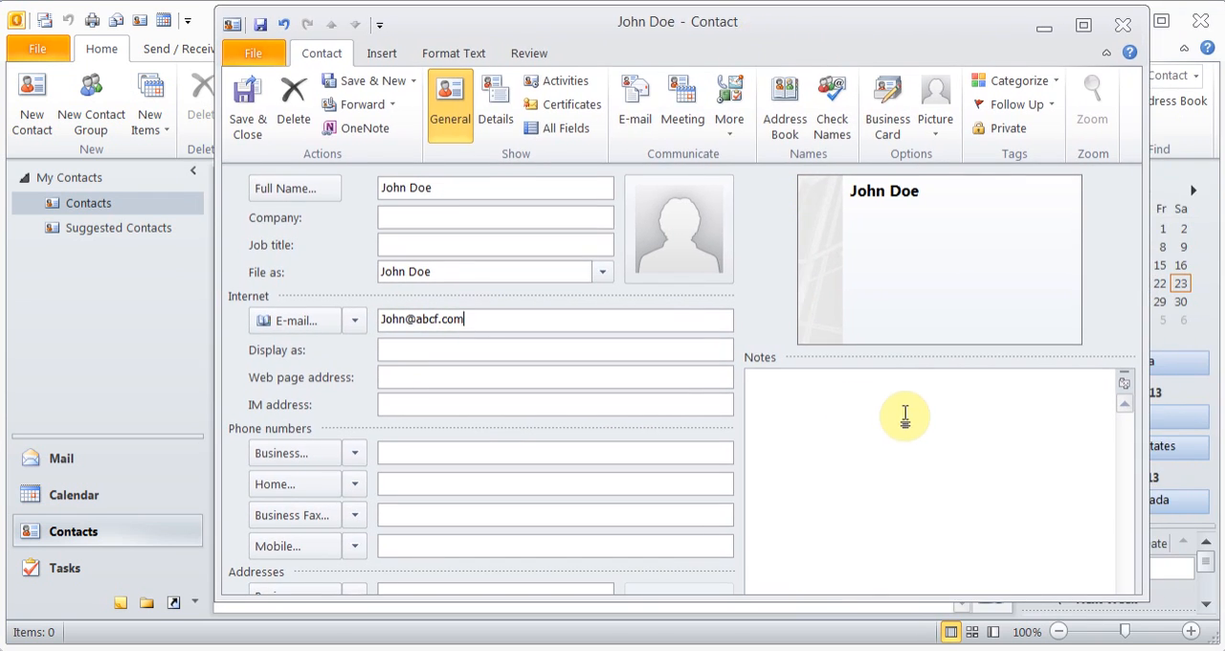
{"action": "left_click", "coordinate": [445, 586]}
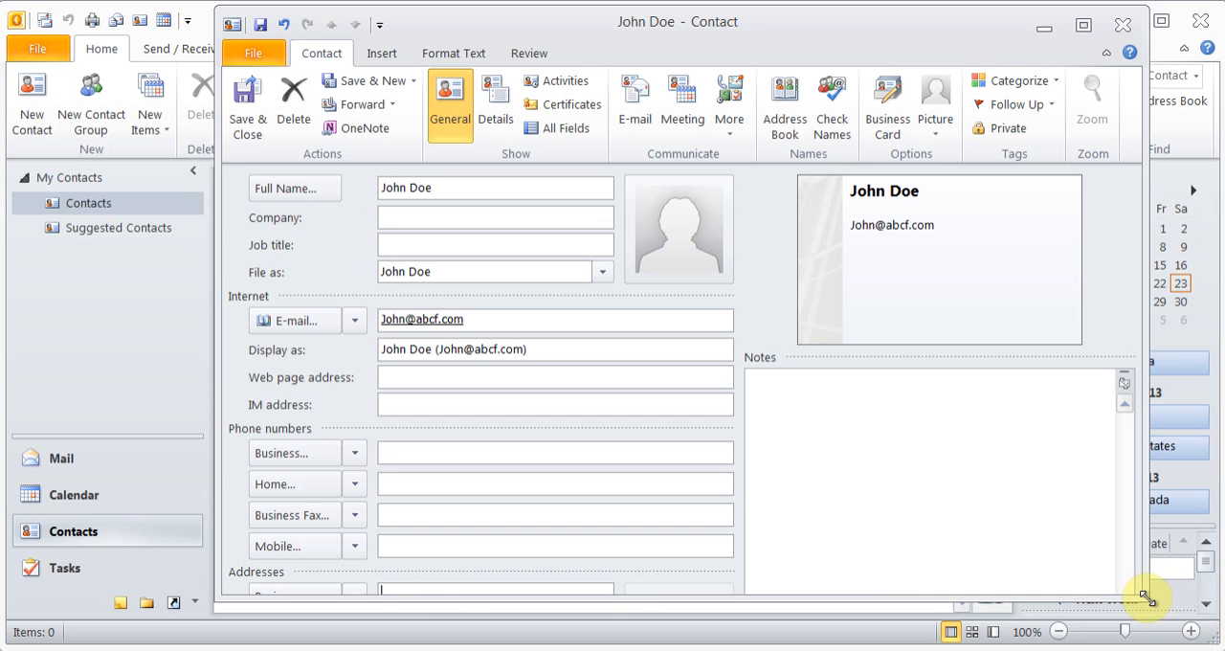
Go over the contact's business address and notes fields, and save the contact while starting another new one
{"action": "mouse_move", "coordinate": [1145, 597]}
{"action": "left_mouse_down"}
{"action": "mouse_move", "coordinate": [1040, 500]}
{"action": "mouse_move", "coordinate": [1139, 616]}
{"action": "left_mouse_up"}
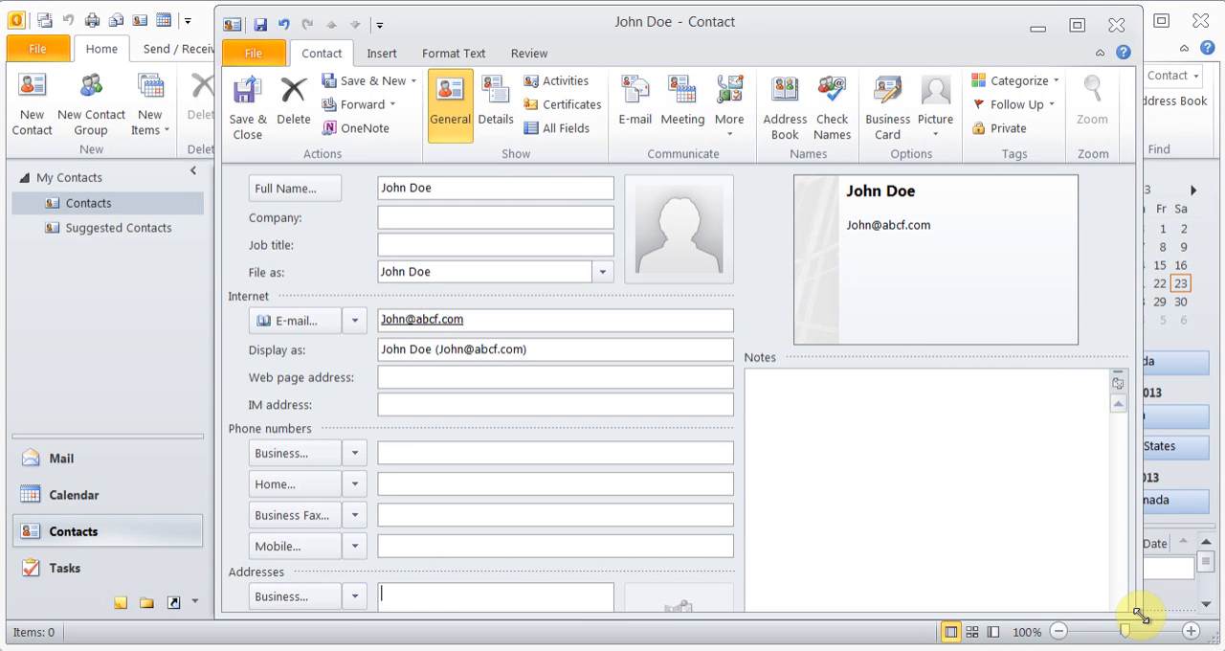
{"action": "left_click", "coordinate": [429, 594]}
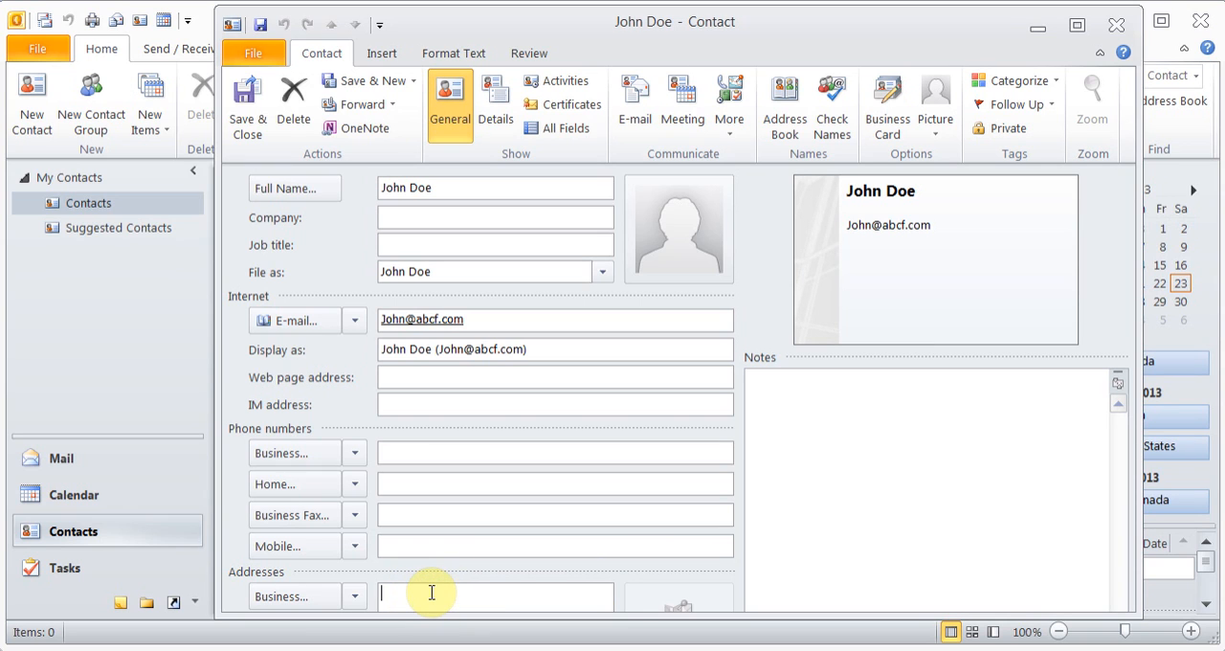
{"action": "left_click", "coordinate": [848, 421]}
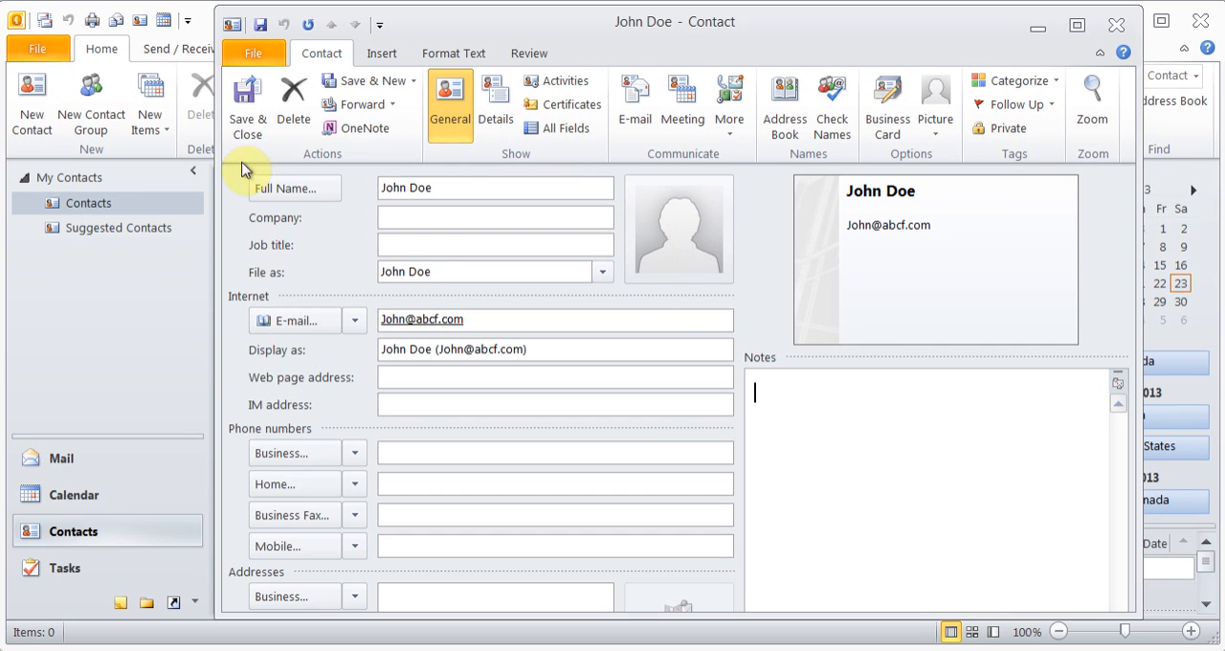
{"action": "left_click", "coordinate": [375, 83]}
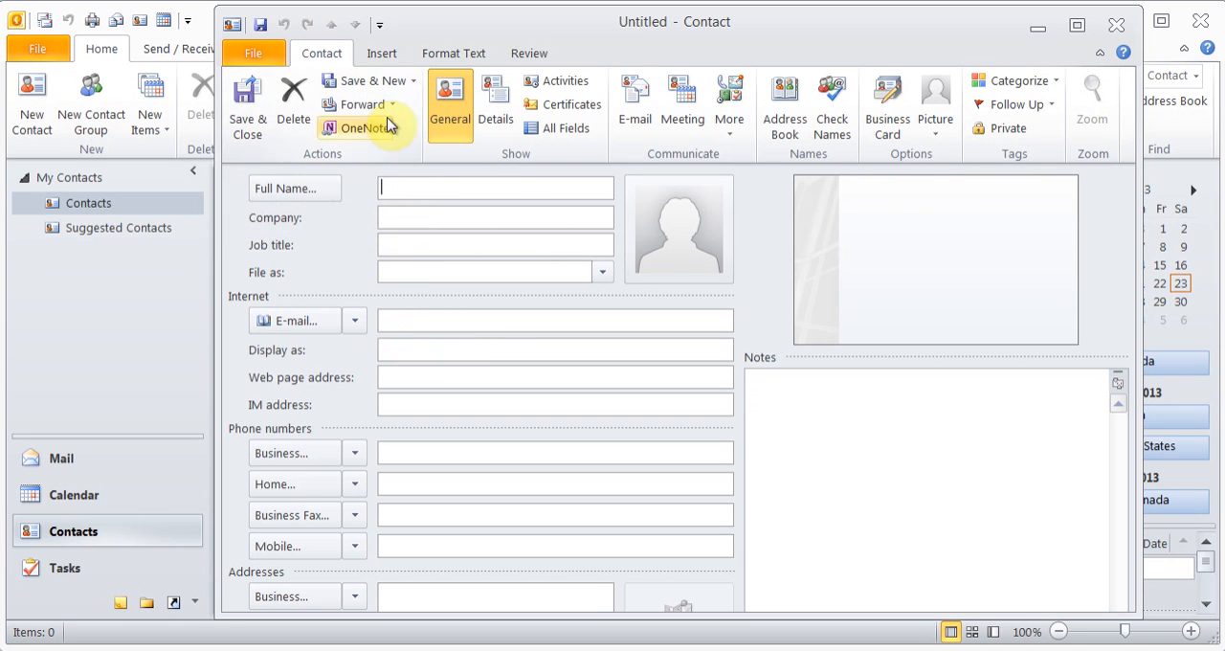
Enter the second contact's full name and move on to the e-mail field
{"action": "type", "text": "Lisa"}
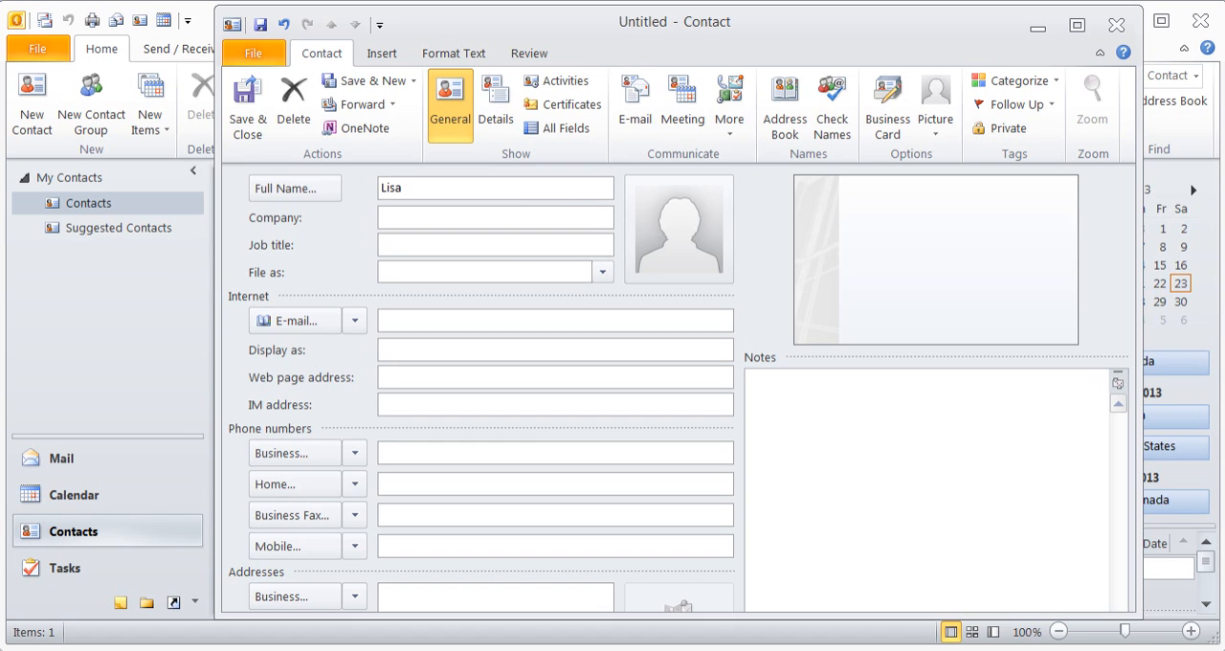
{"action": "type", "text": " F Doe"}
{"action": "key", "text": "Tab"}
{"action": "key", "text": "Tab"}
{"action": "key", "text": "Tab"}
{"action": "key", "text": "Tab"}
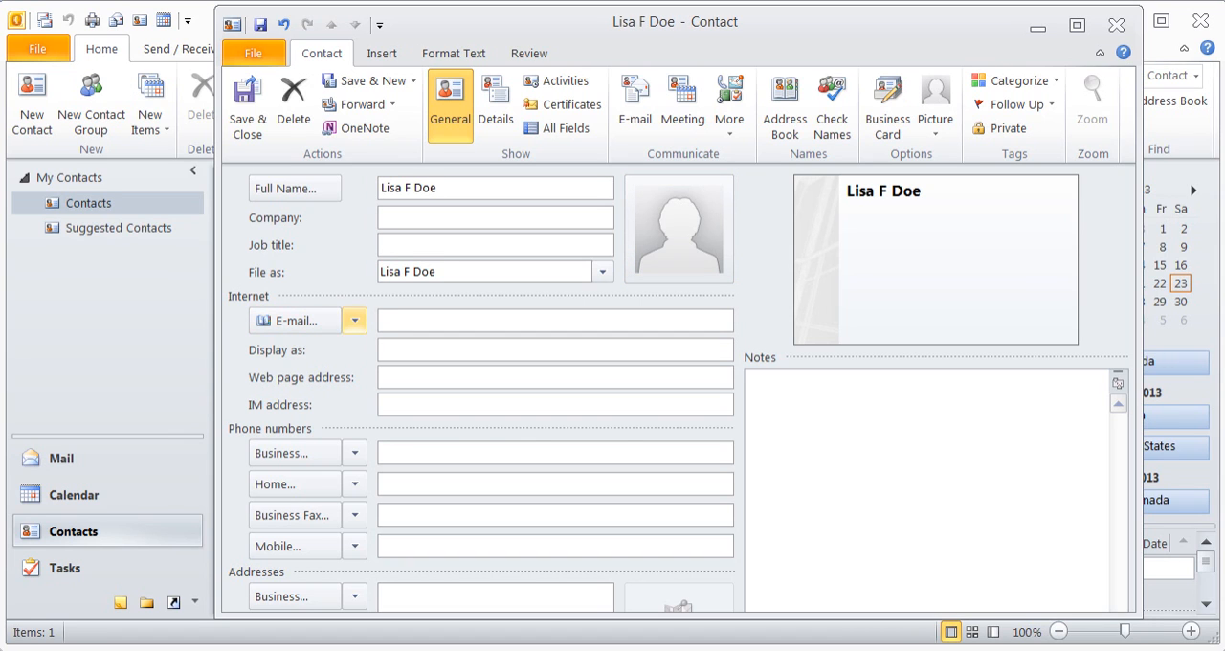
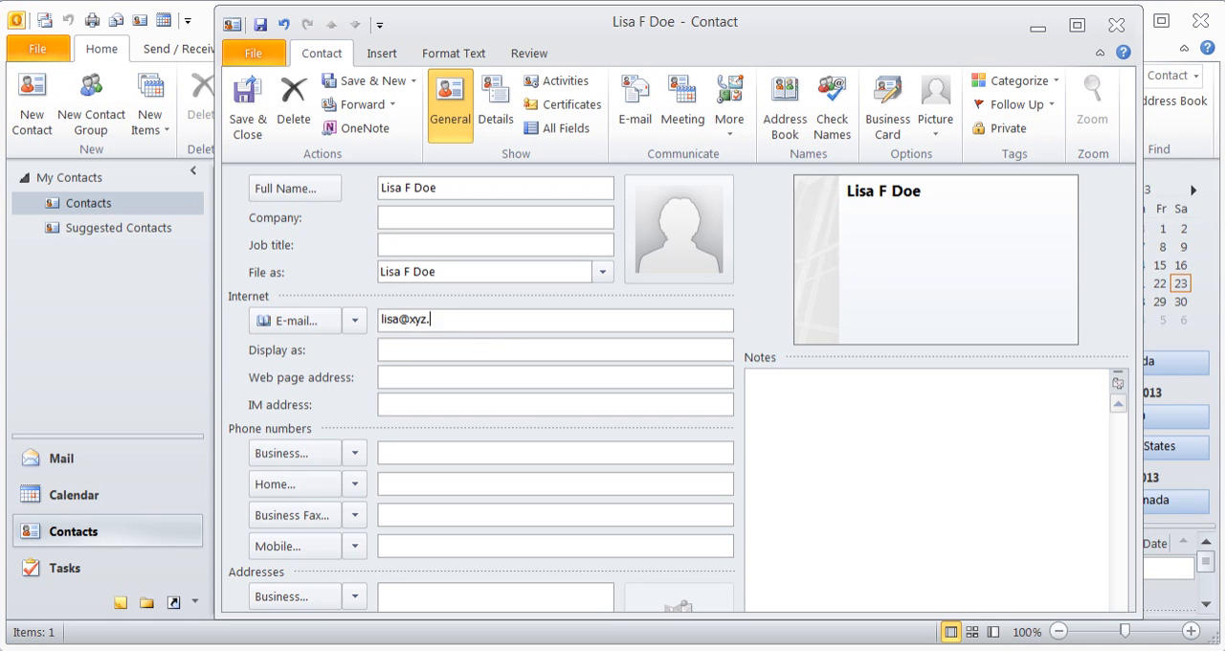
Fill in the second contact's e-mail address, and save and close the contact
{"action": "key", "text": "Tab"}
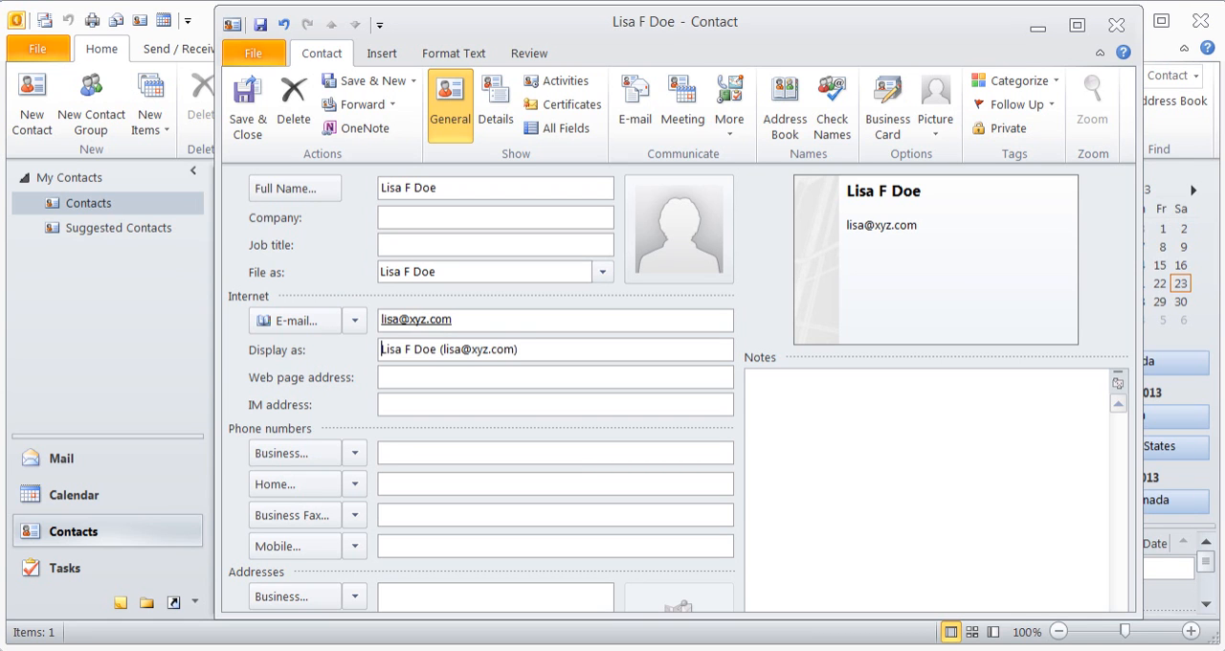
{"action": "left_click", "coordinate": [252, 130]}
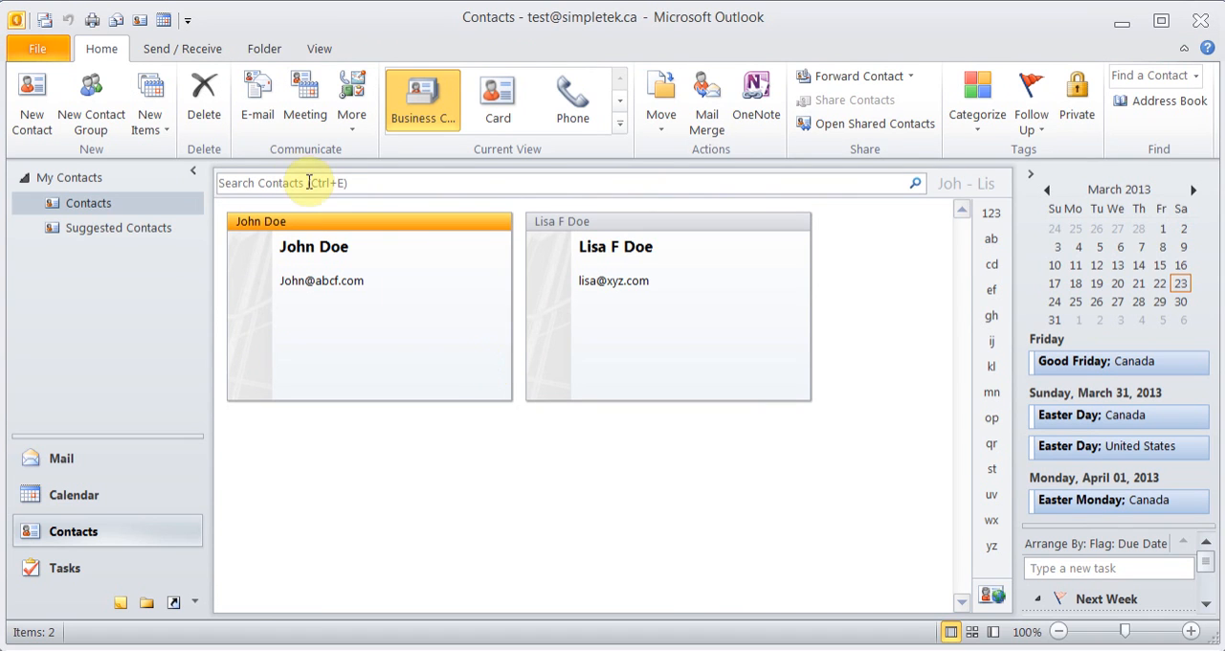
Compare the contacts in the Card, Phone and List views, and return to the Business Card view
{"action": "left_click", "coordinate": [502, 105]}
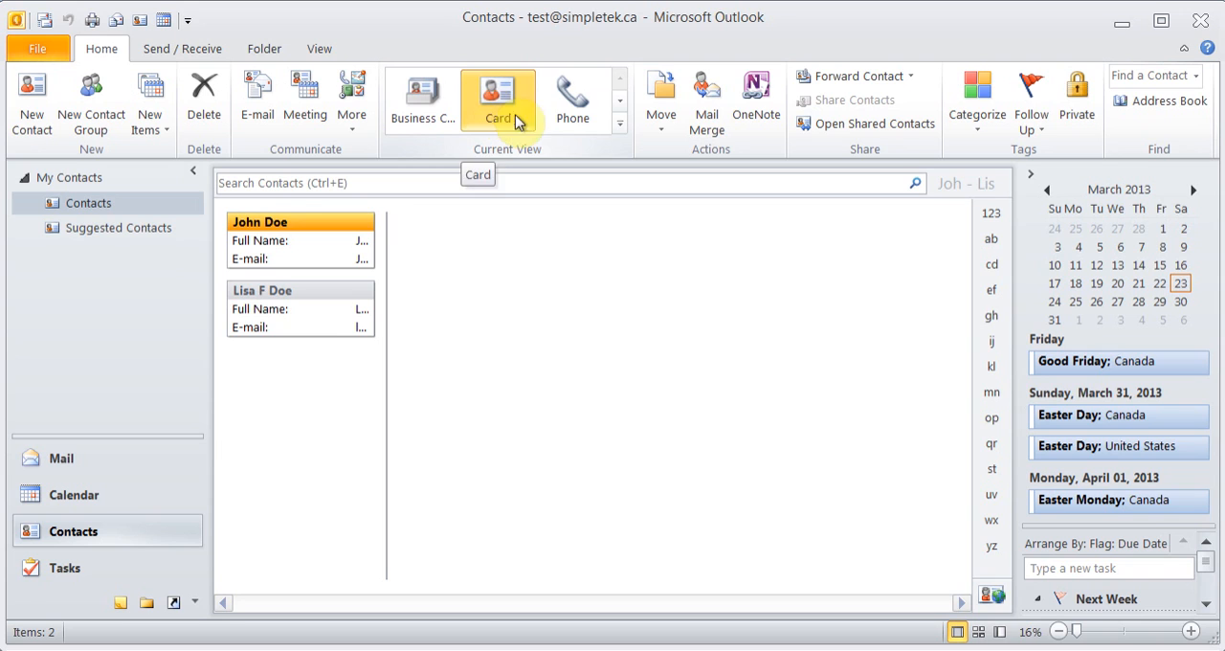
{"action": "left_click", "coordinate": [585, 115]}
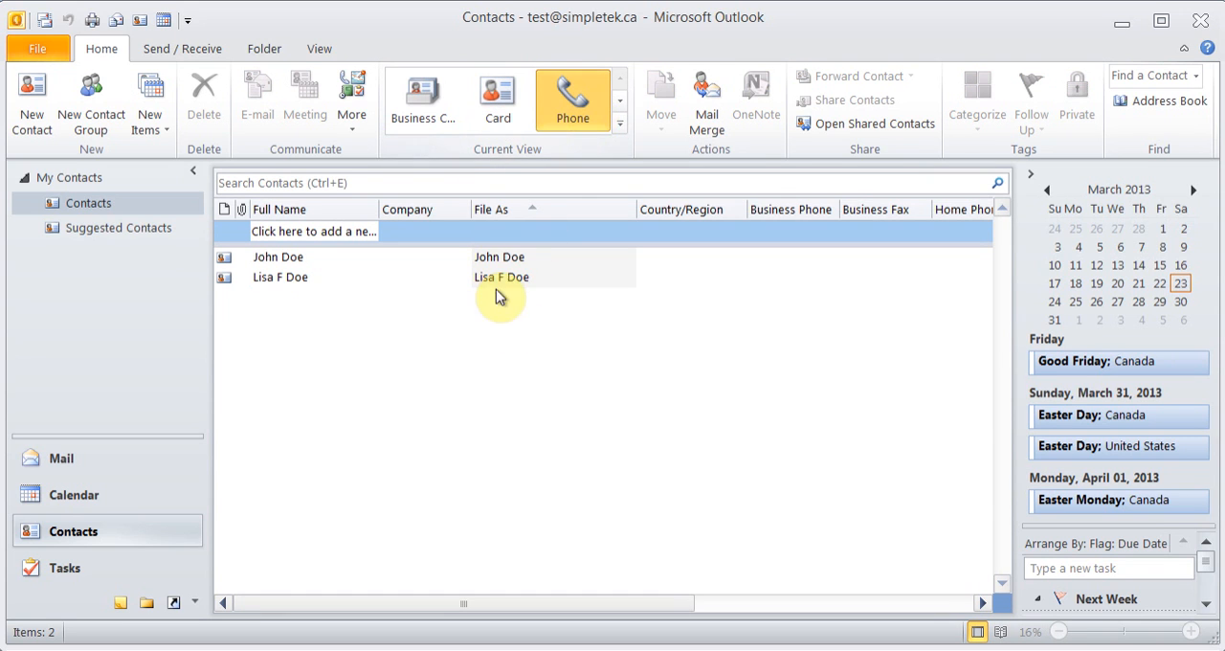
{"action": "left_click", "coordinate": [620, 122]}
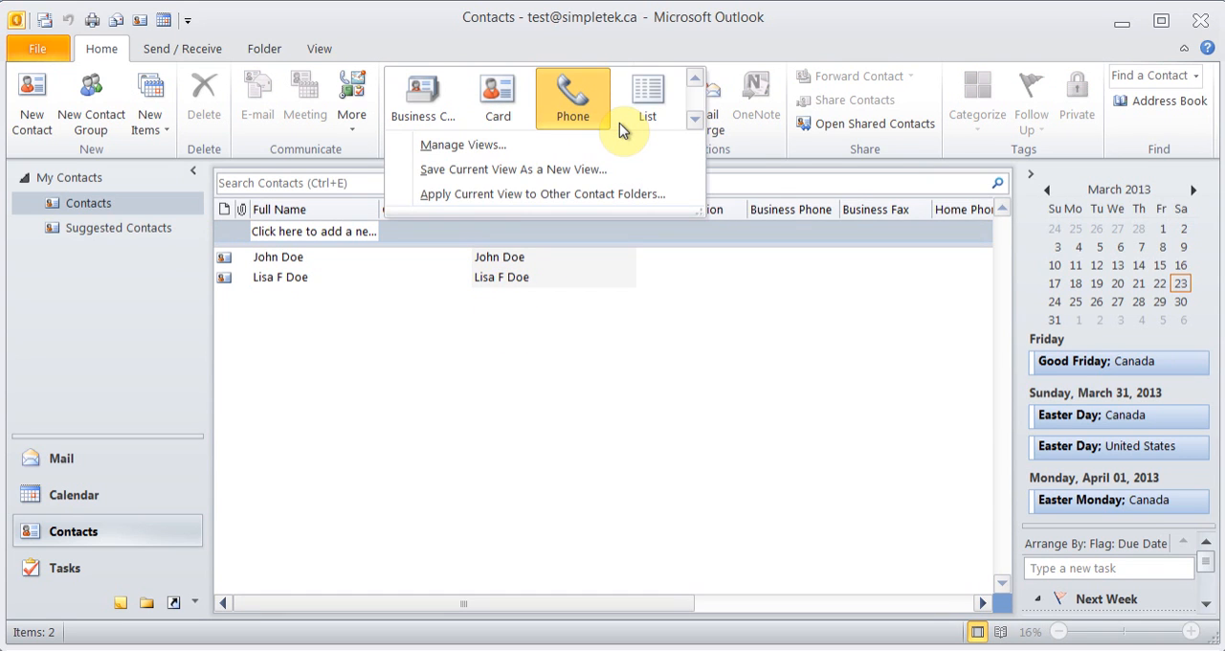
{"action": "left_click", "coordinate": [655, 99]}
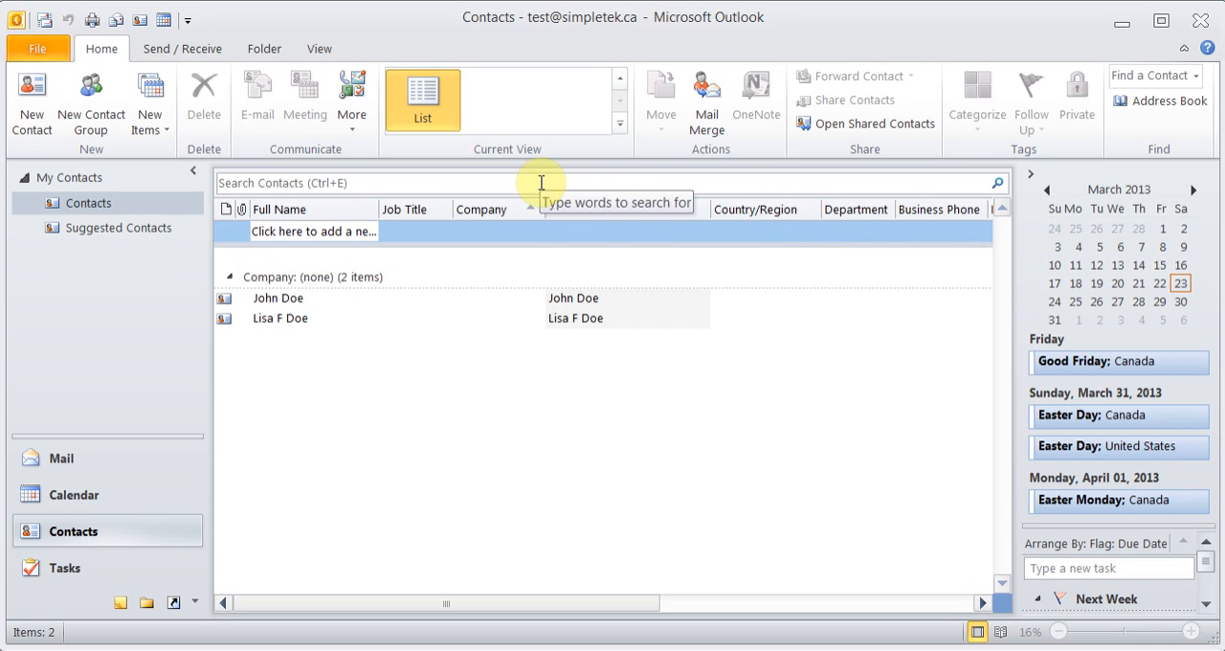
{"action": "left_click", "coordinate": [619, 125]}
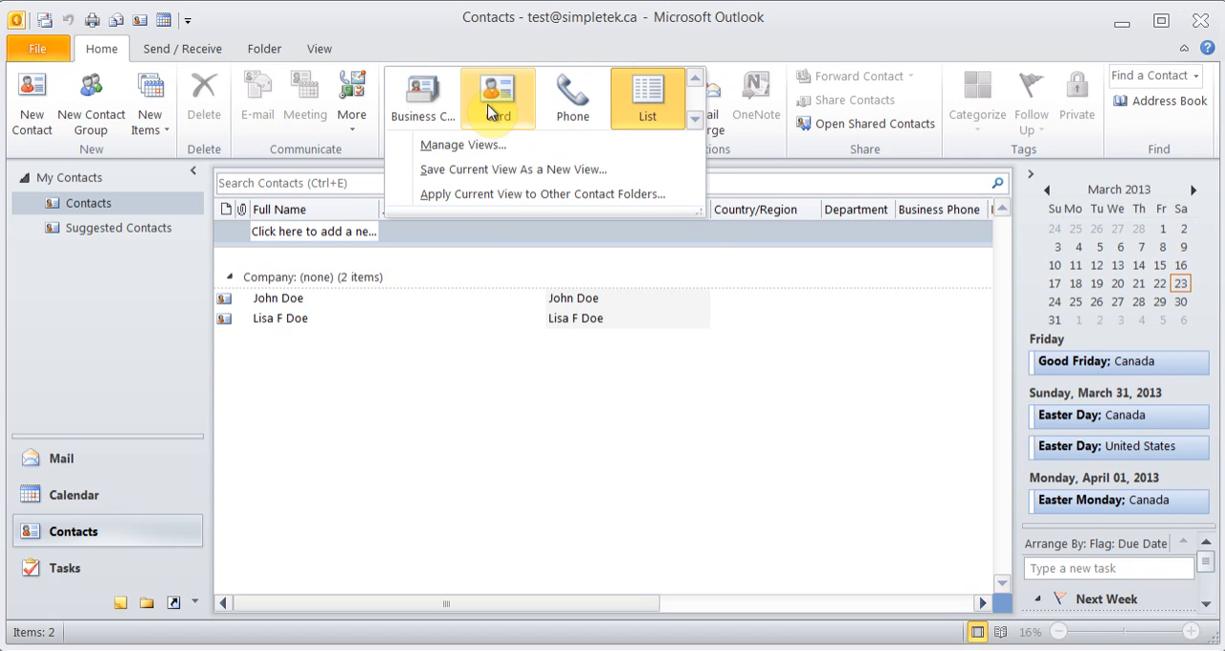
{"action": "left_click", "coordinate": [418, 98]}
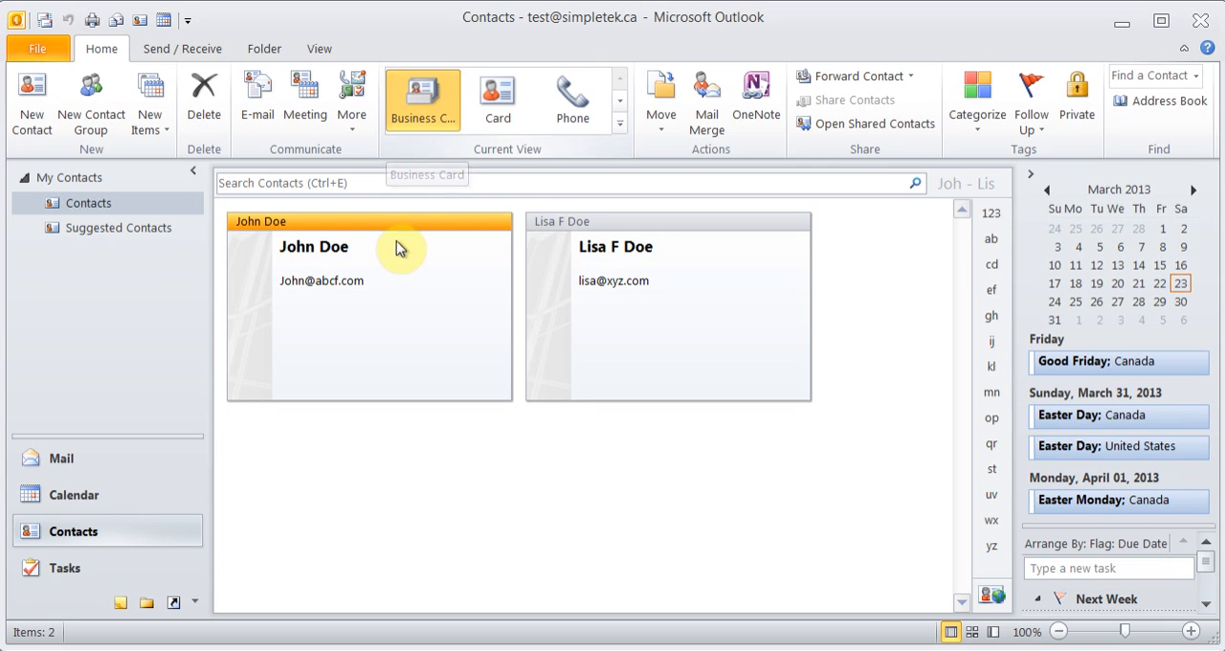
Look over the actions available for the first contact, and examine its Details page before closing the contact
{"action": "right_click", "coordinate": [373, 271]}
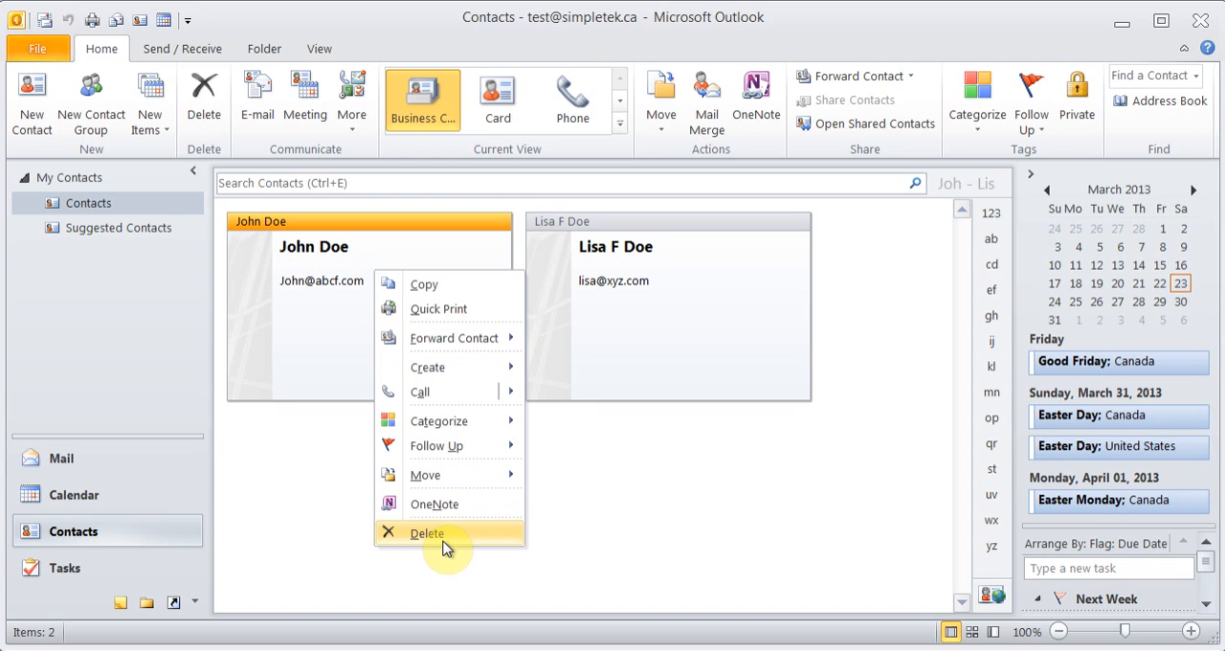
{"action": "left_click", "coordinate": [301, 361]}
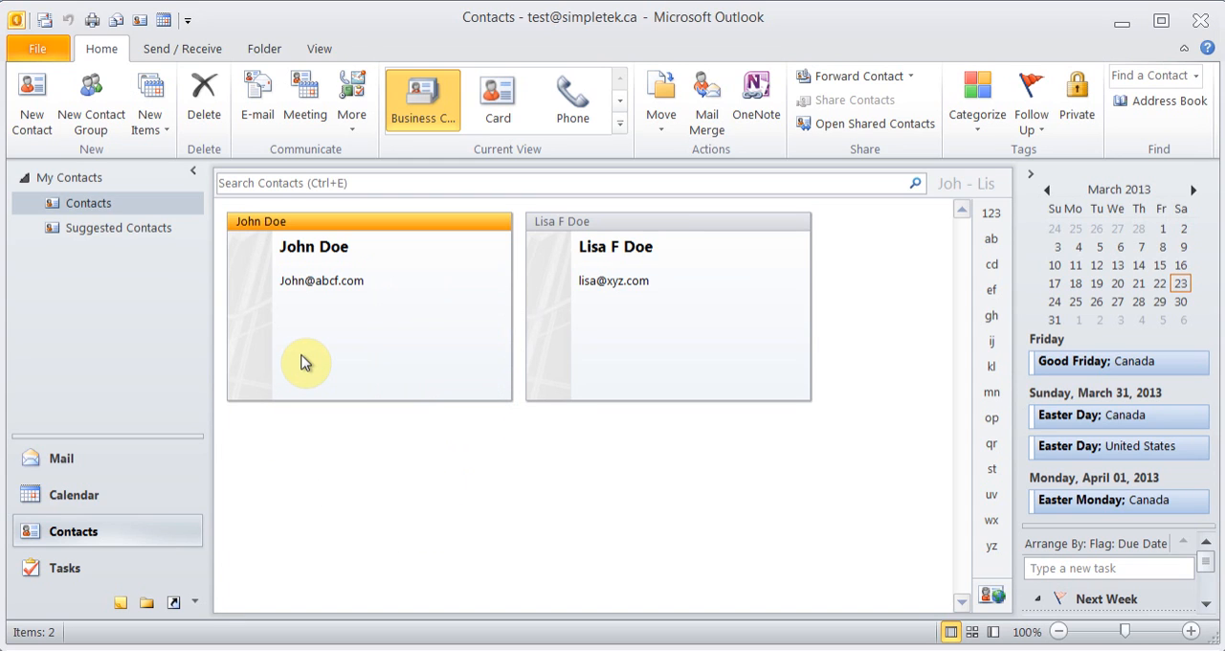
{"action": "double_click", "coordinate": [300, 361]}
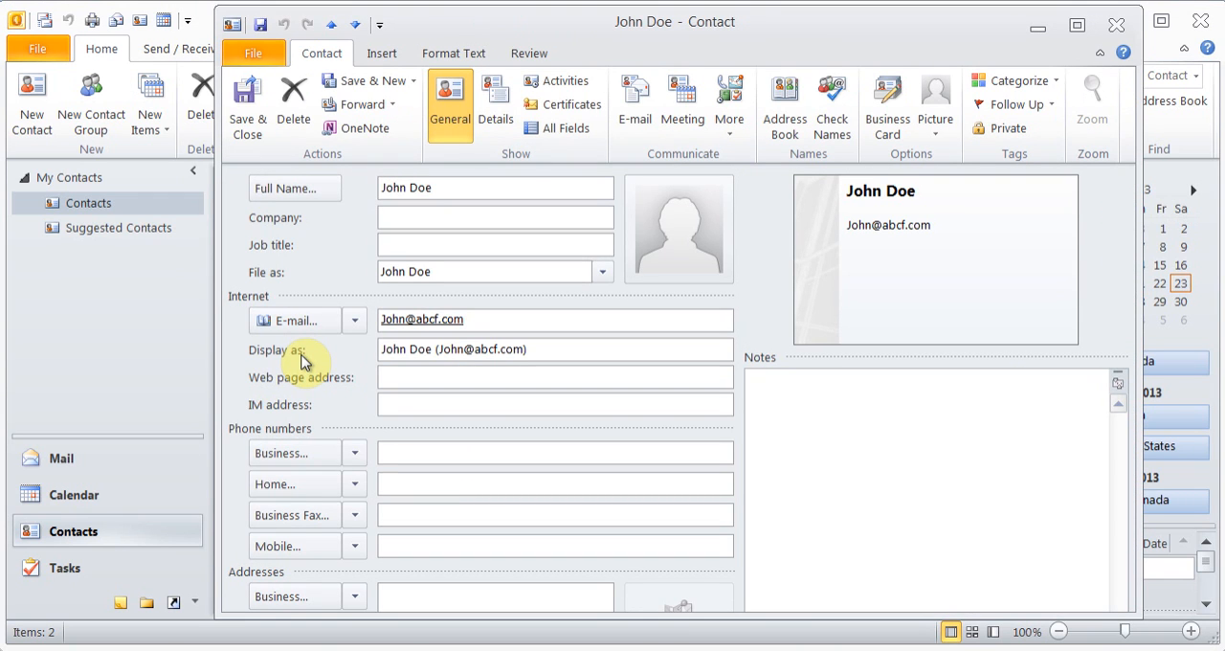
{"action": "left_click", "coordinate": [495, 101]}
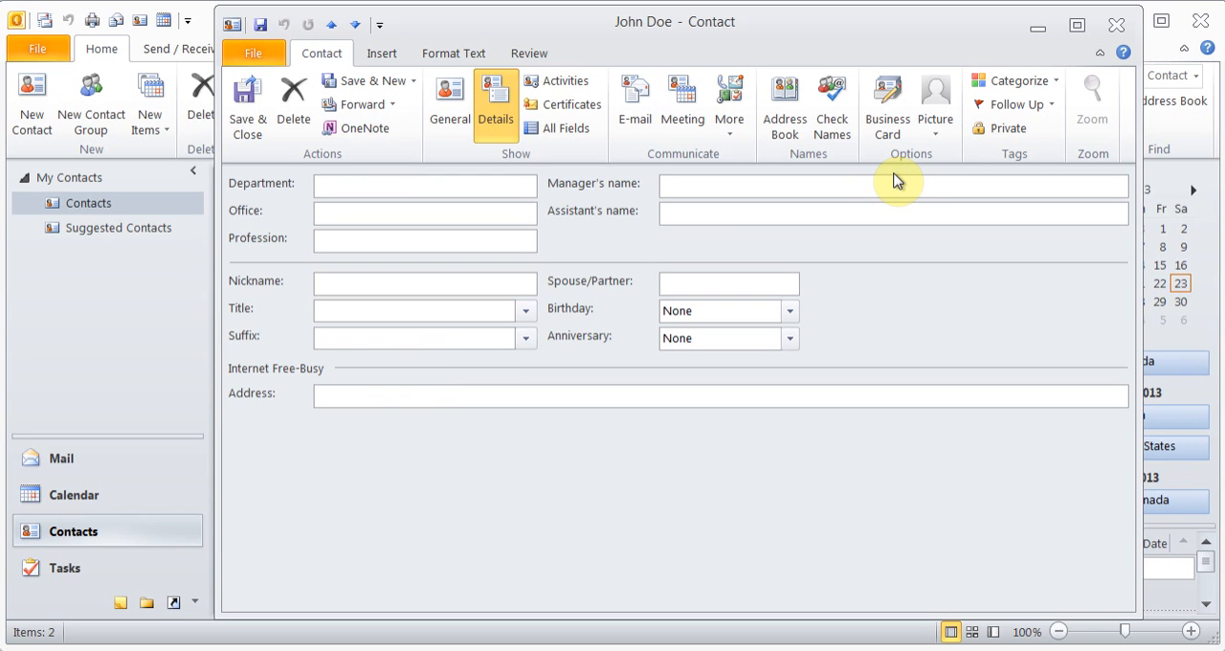
{"action": "left_click", "coordinate": [1119, 27]}
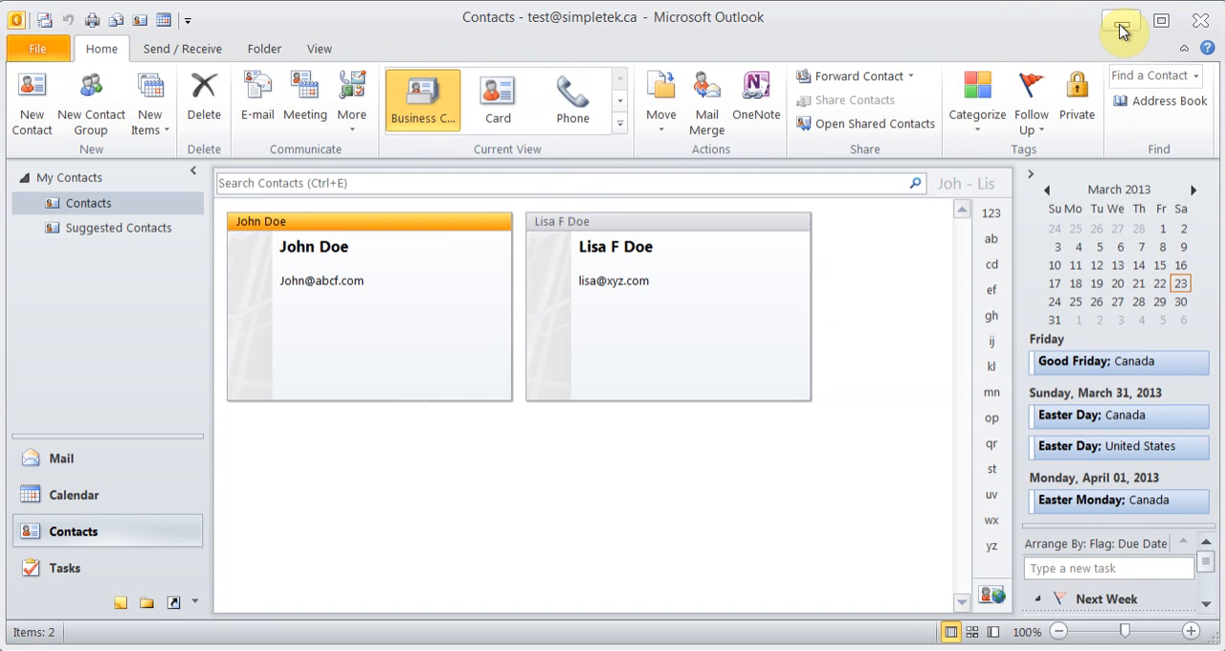
Try forwarding the first contact as a business card in a new message, and discard the message without saving
{"action": "right_click", "coordinate": [403, 341]}
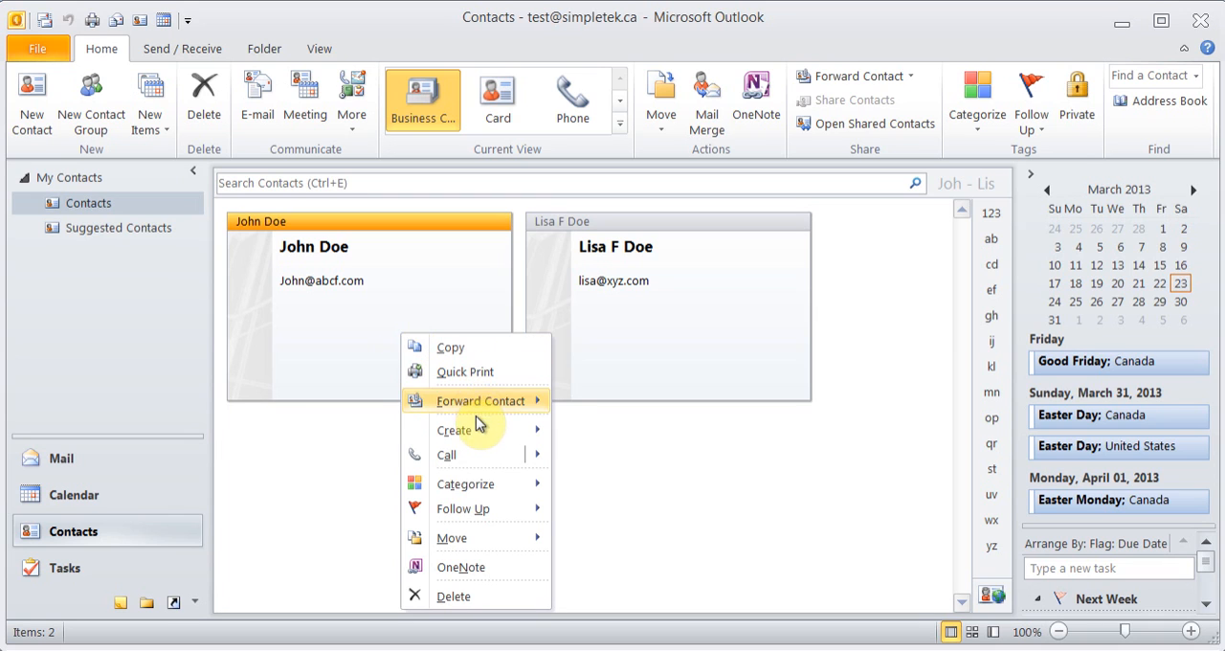
{"action": "mouse_move", "coordinate": [495, 401]}
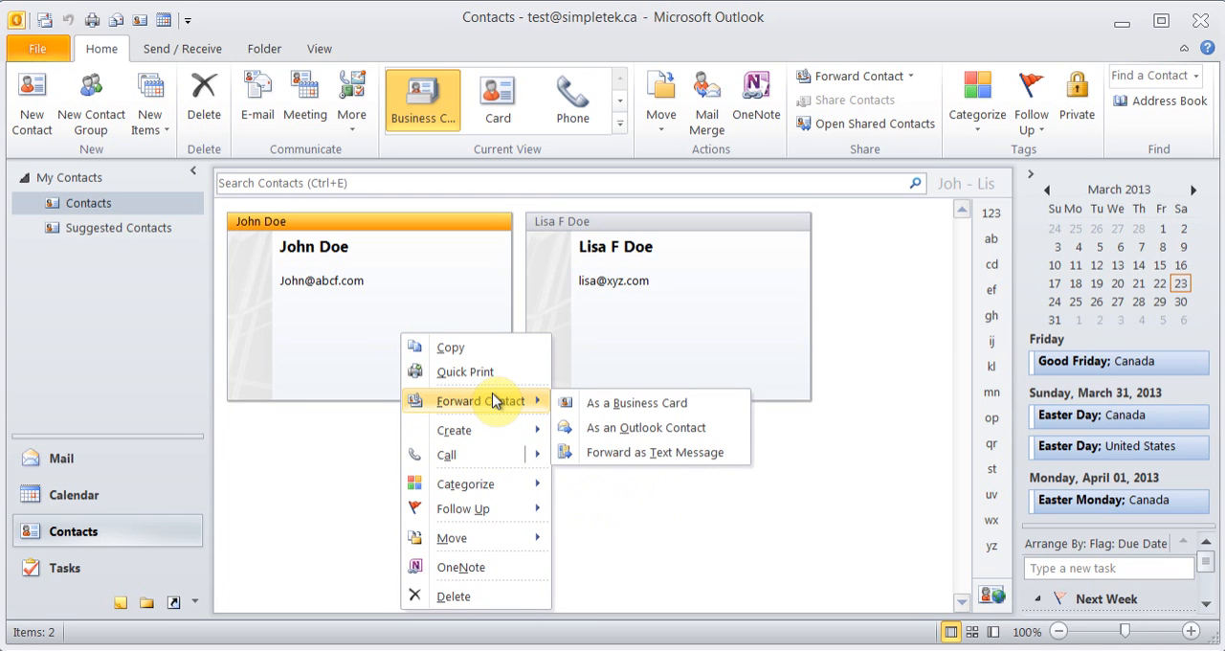
{"action": "left_click", "coordinate": [593, 403]}
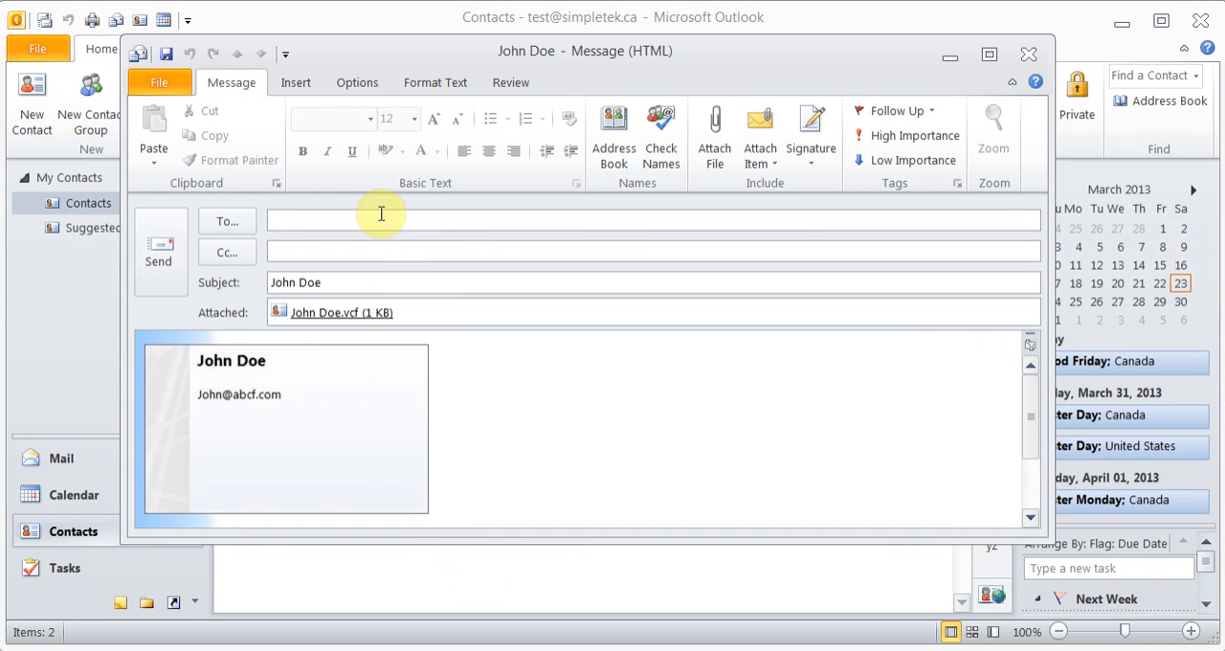
{"action": "left_click", "coordinate": [352, 221]}
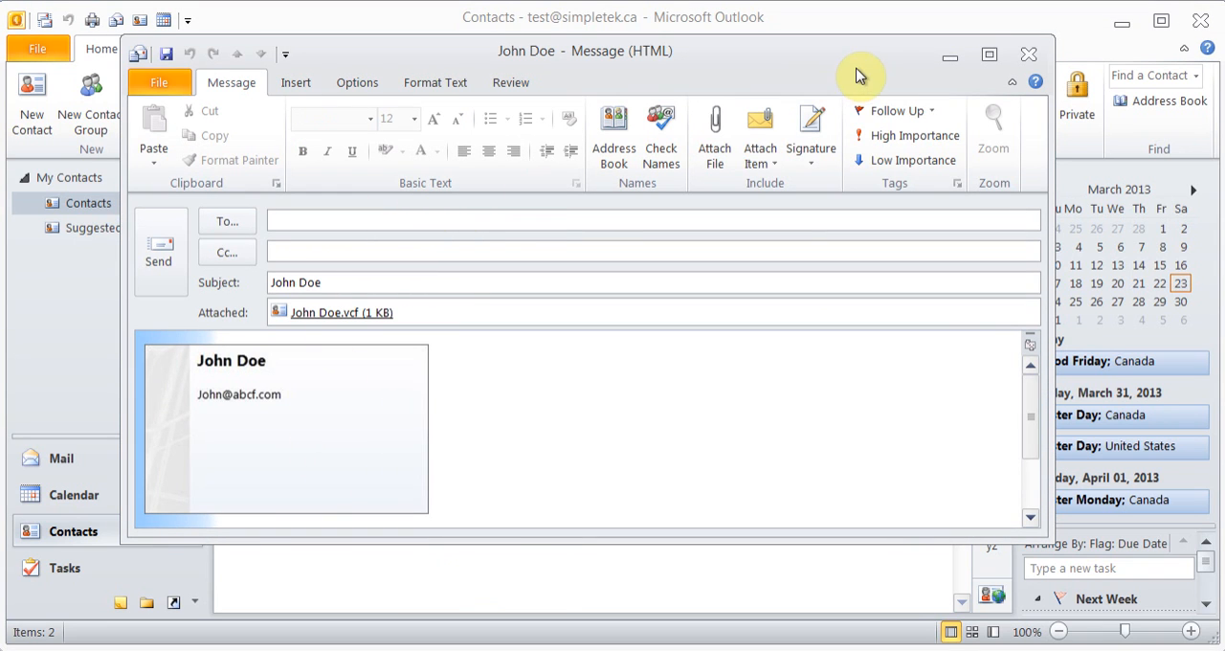
{"action": "left_click", "coordinate": [1027, 59]}
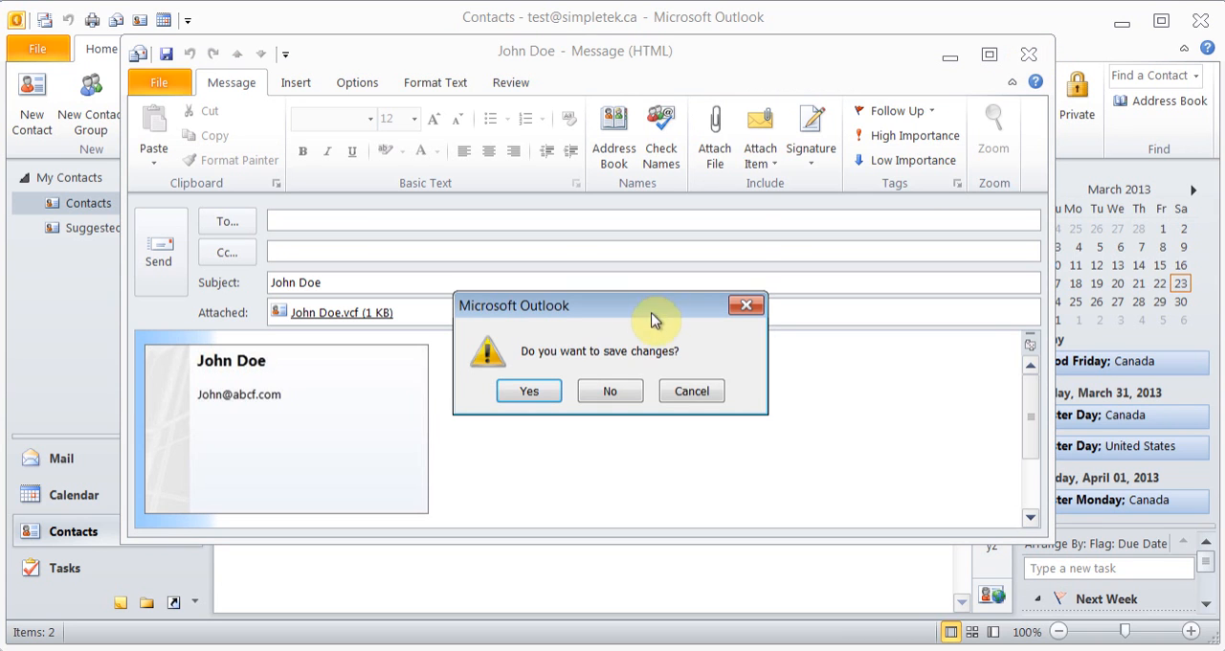
{"action": "left_click", "coordinate": [615, 389]}
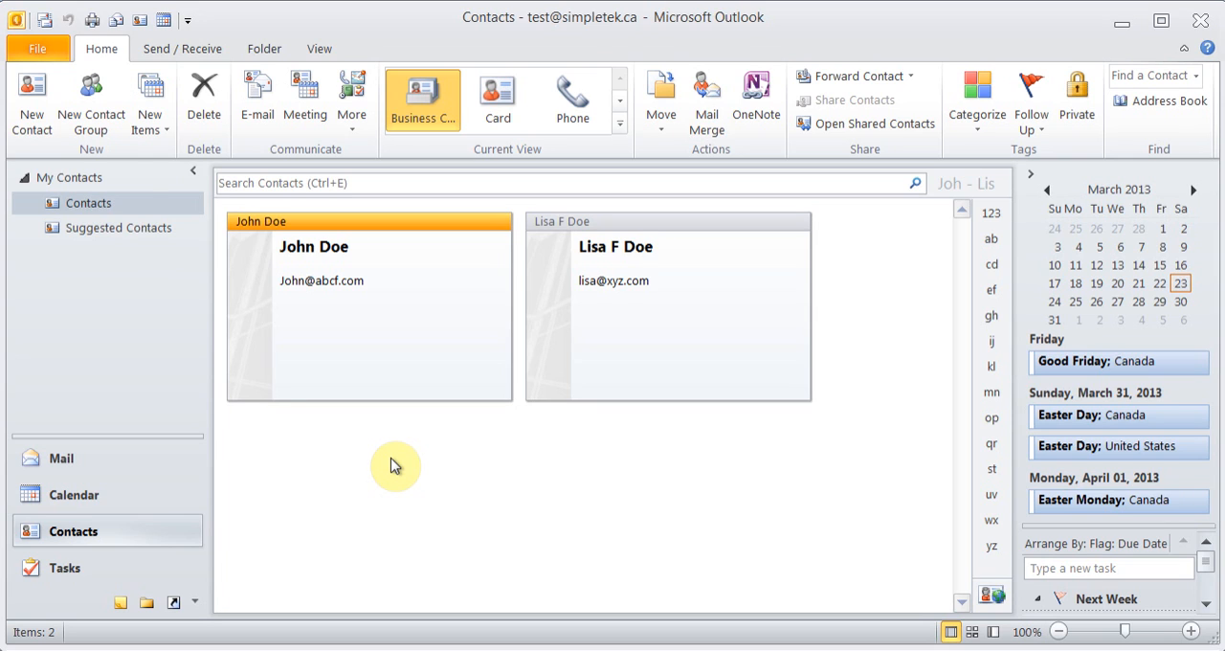
Create a contact group named ABC Group and add the first contact from Outlook Contacts as a member
{"action": "left_click", "coordinate": [105, 103]}
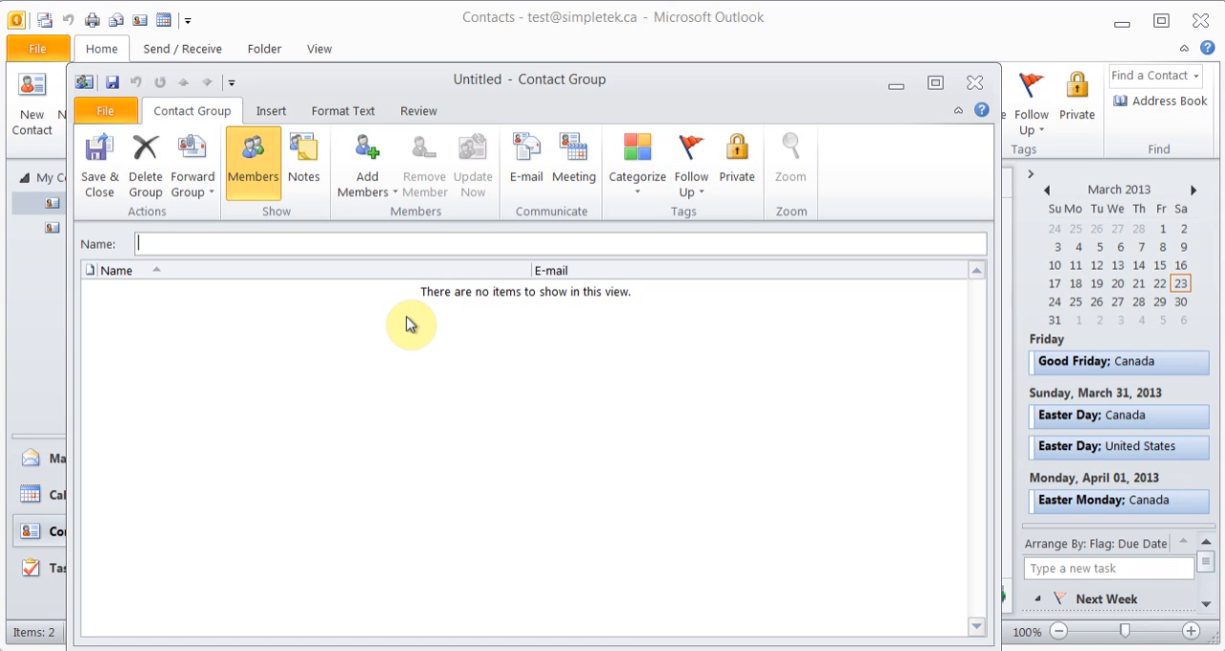
{"action": "type", "text": "ABC Group"}
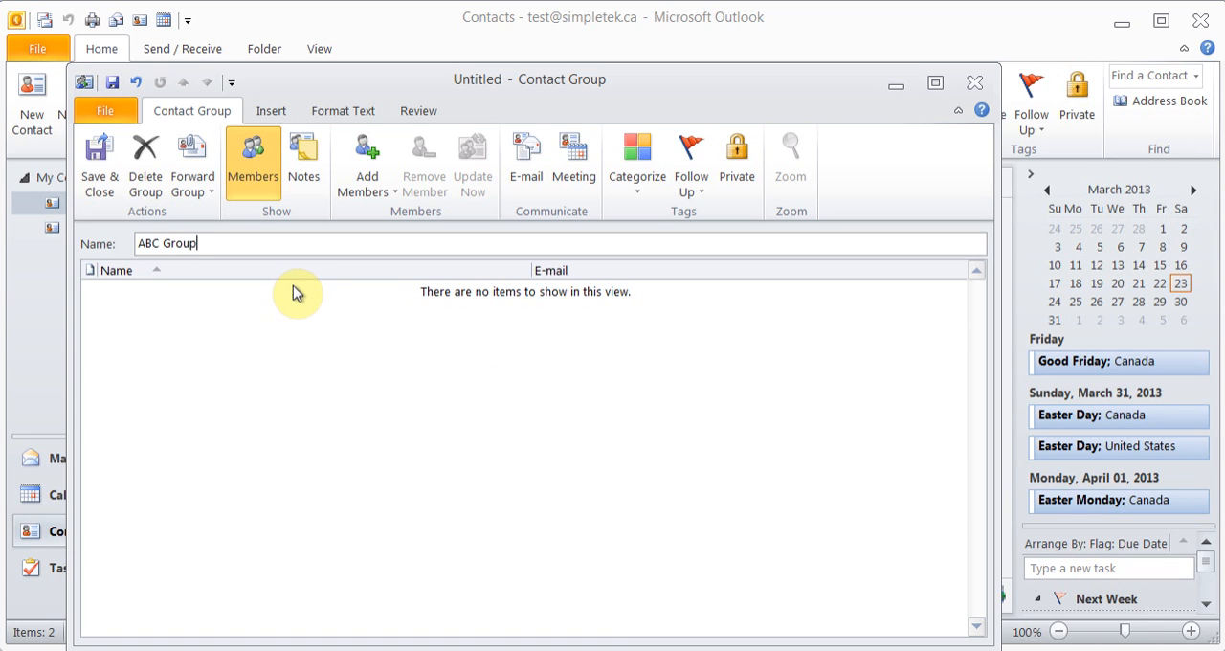
{"action": "left_click", "coordinate": [366, 181]}
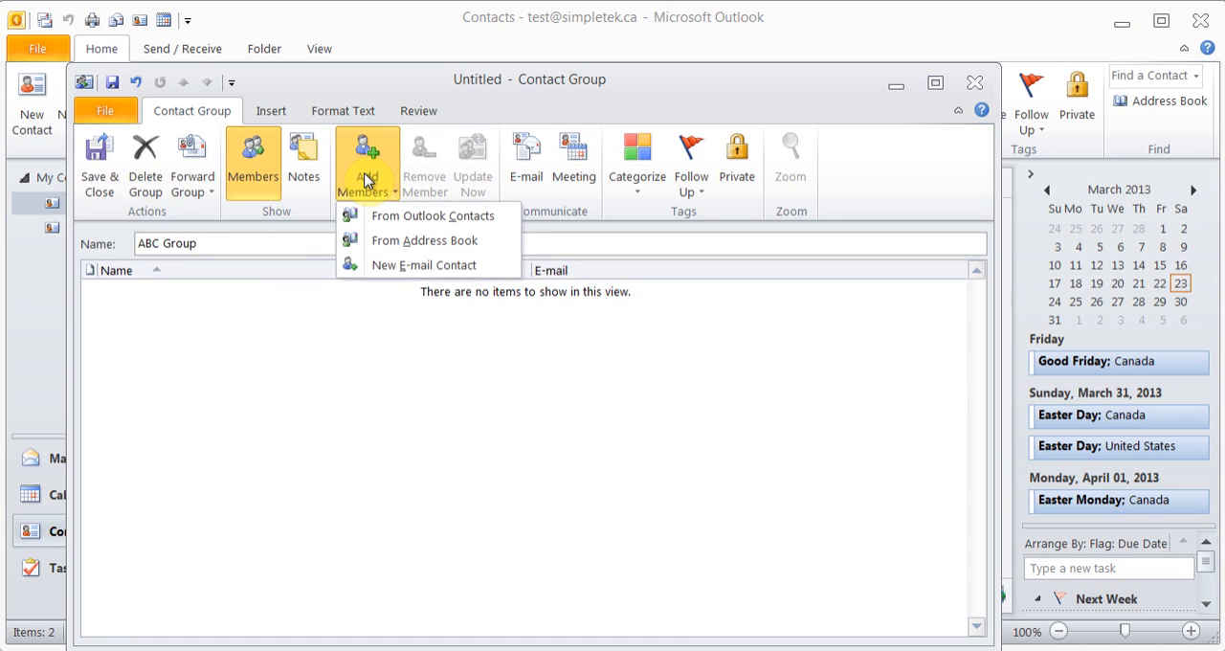
{"action": "left_click", "coordinate": [428, 218]}
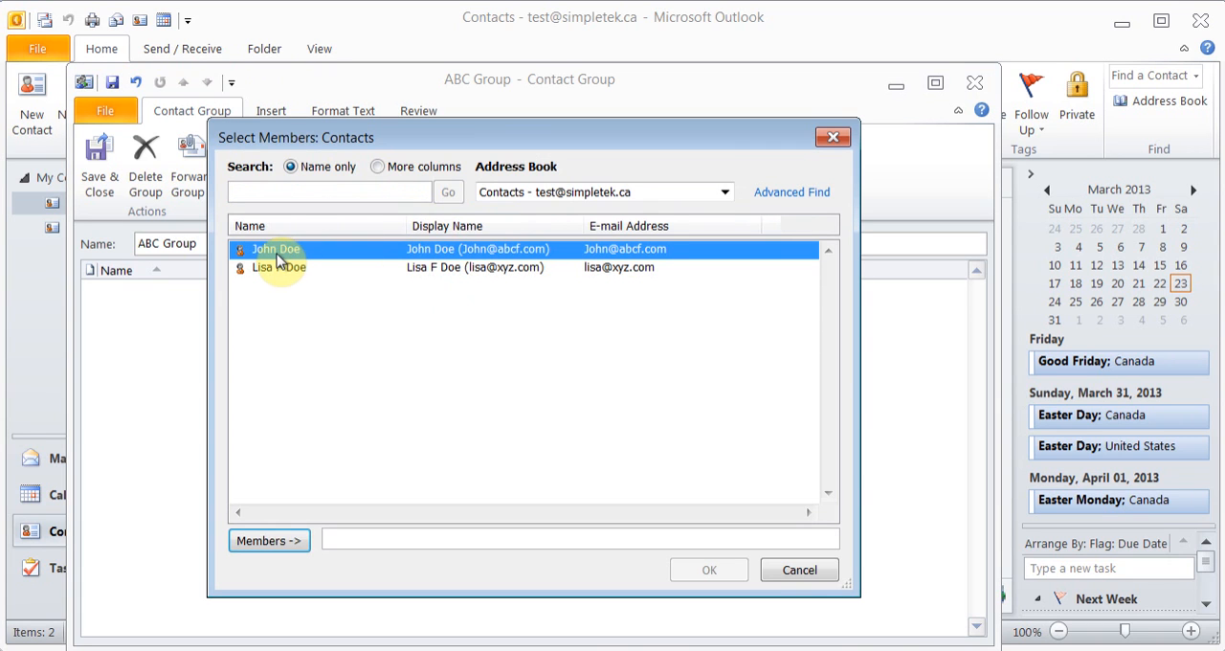
{"action": "left_click", "coordinate": [271, 541]}
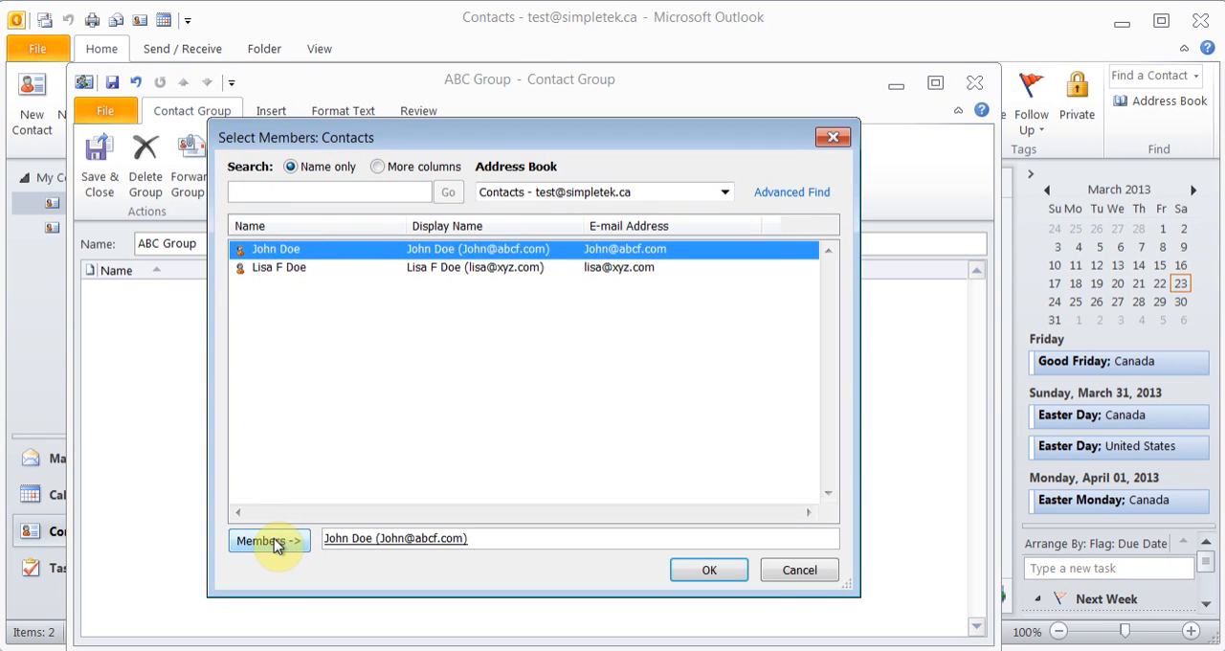
{"action": "left_click", "coordinate": [293, 268]}
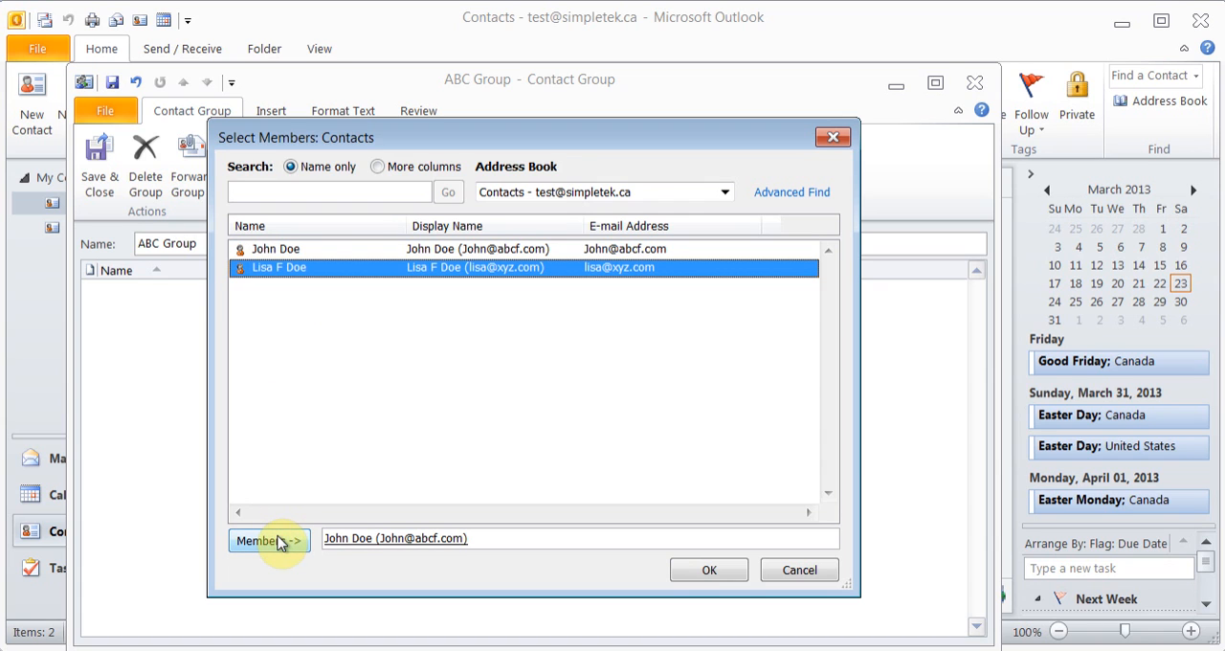
{"action": "left_click", "coordinate": [696, 577]}
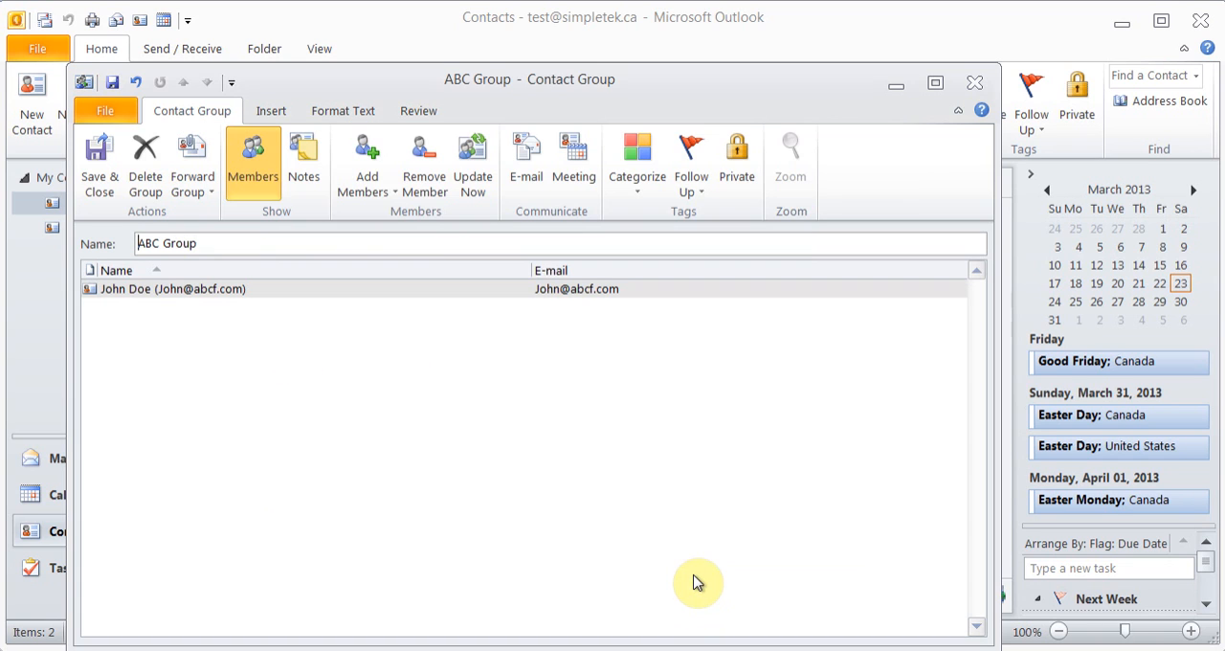
Add a new e-mail contact to ABC Group as its second member, entering the member's display name and abc.com e-mail address
{"action": "left_click", "coordinate": [376, 178]}
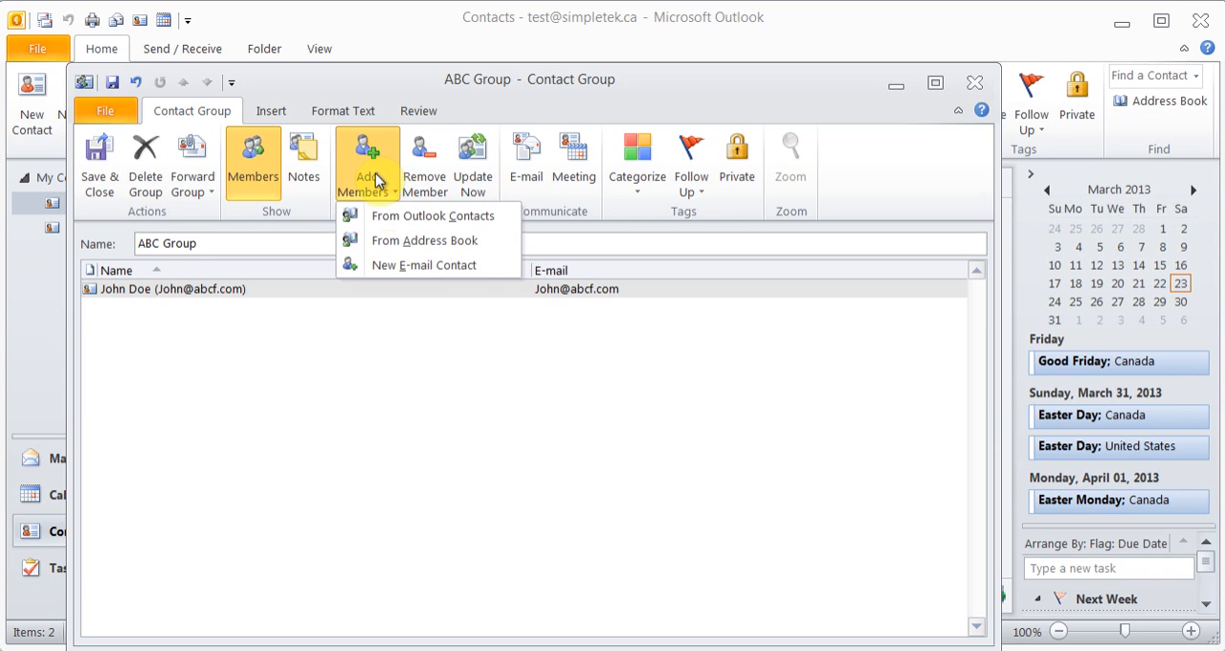
{"action": "left_click", "coordinate": [442, 272]}
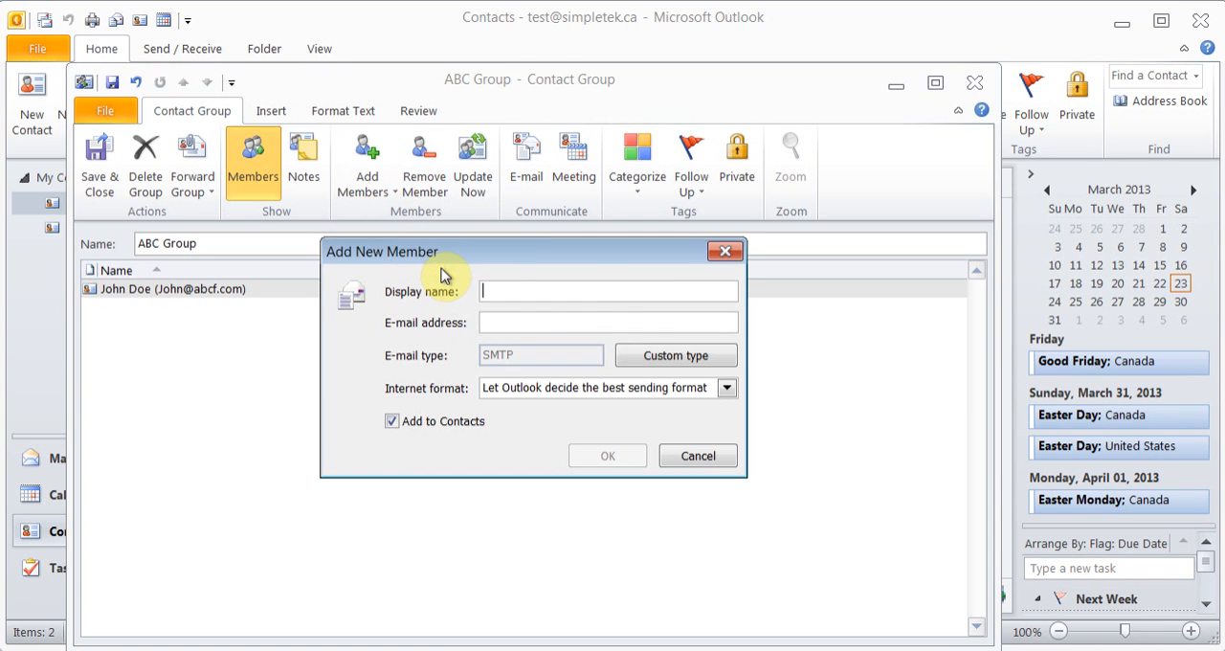
{"action": "key", "text": "Tab"}
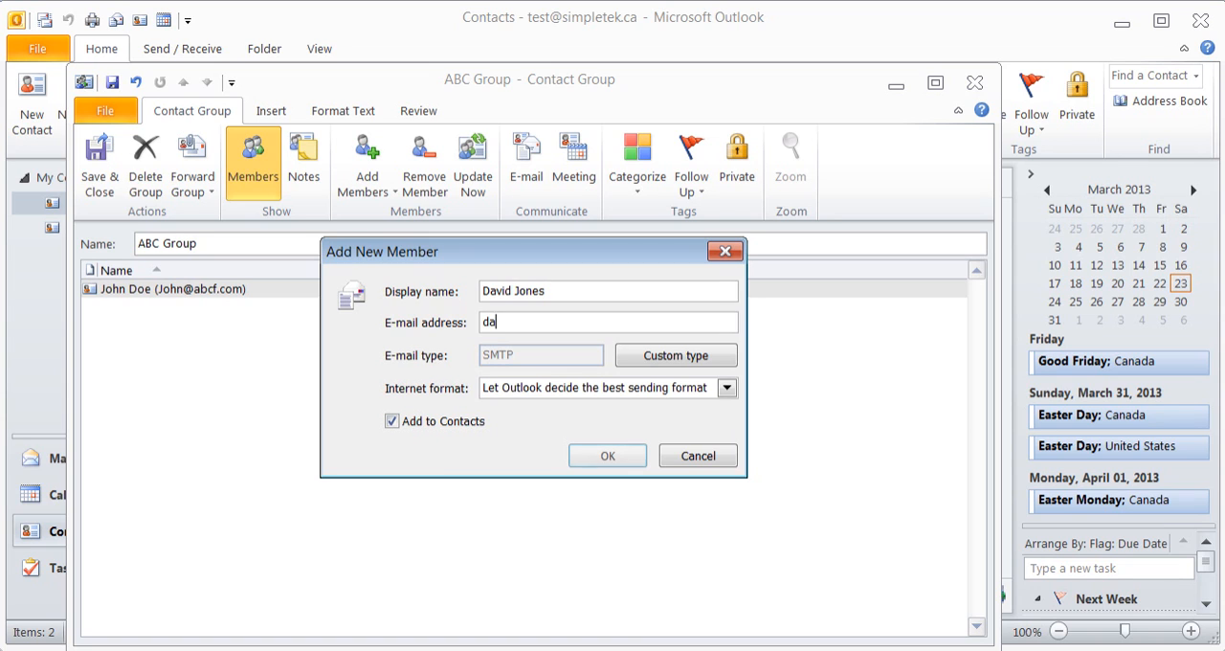
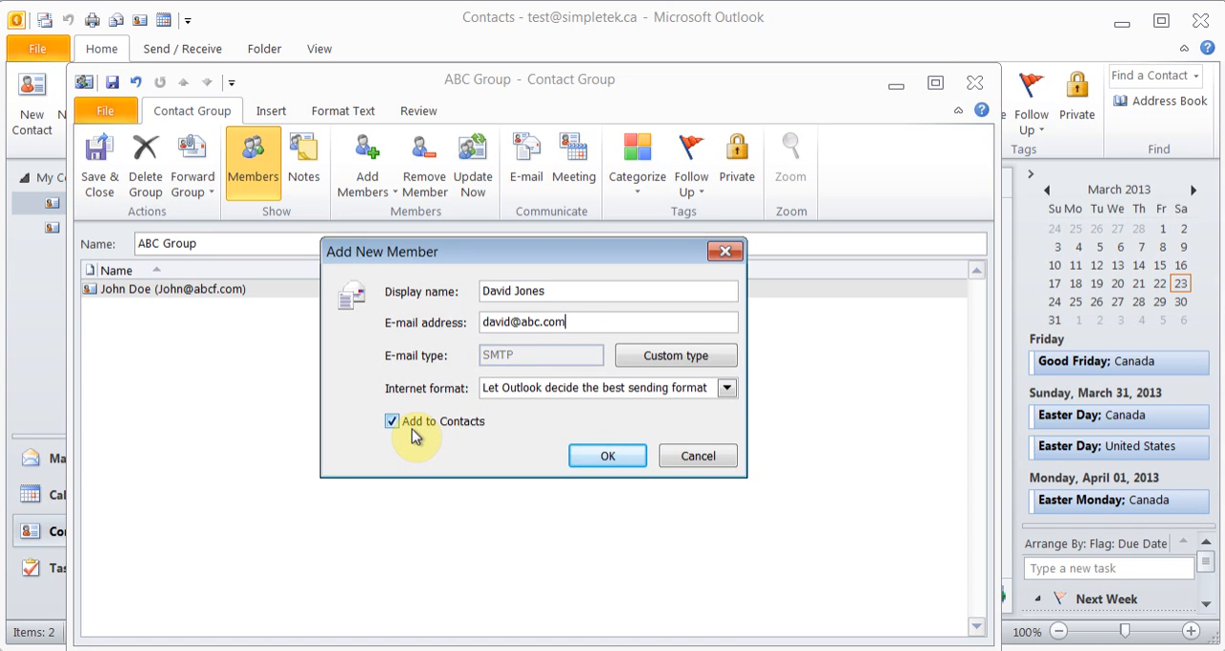
{"action": "left_click", "coordinate": [626, 459]}
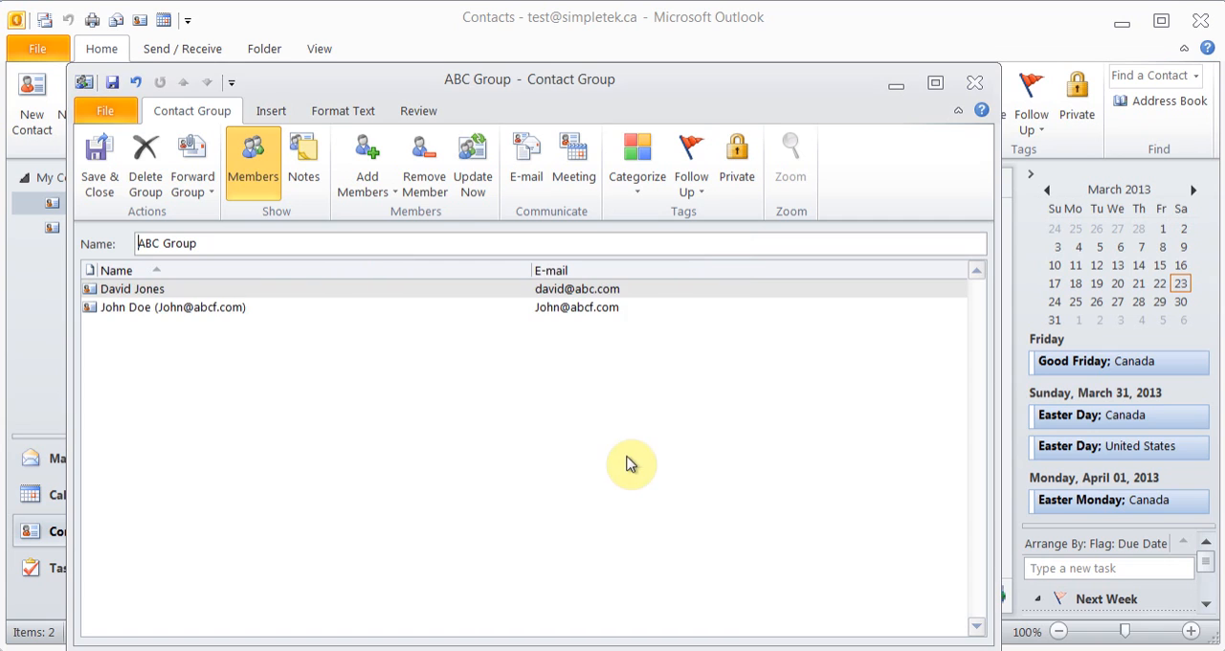
Add another new e-mail contact as the third member of ABC Group, filling in the display name and abc.com e-mail address
{"action": "left_click", "coordinate": [394, 189]}
{"action": "left_click", "coordinate": [435, 268]}
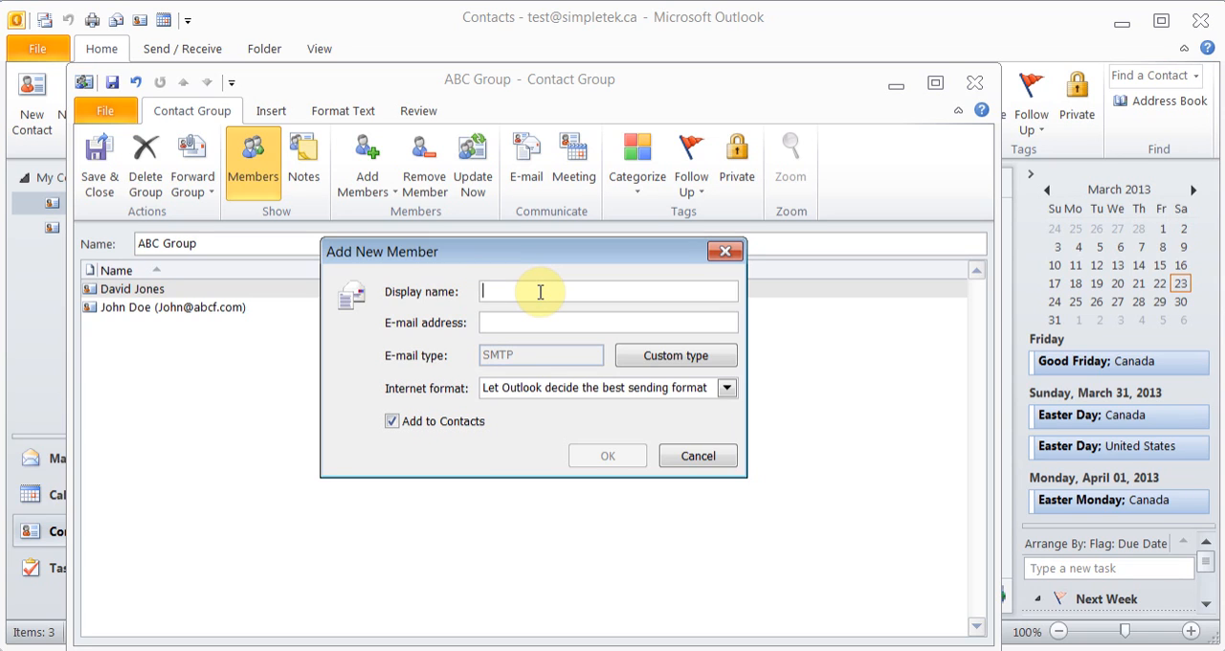
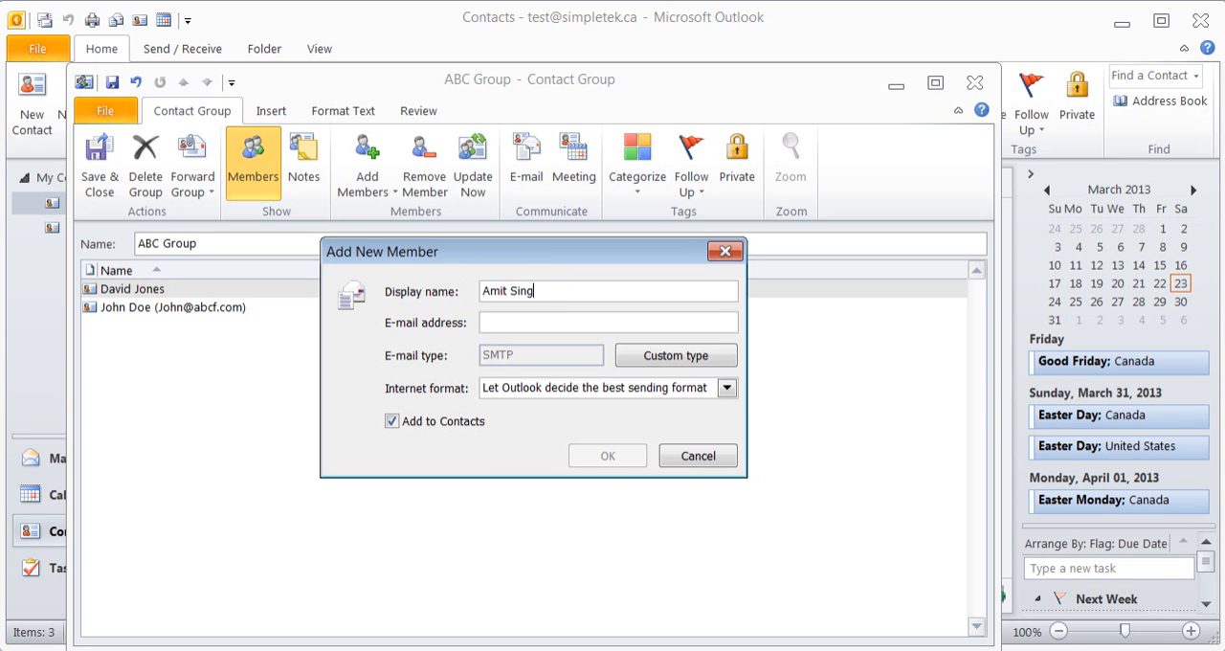
{"action": "key", "text": "Tab"}
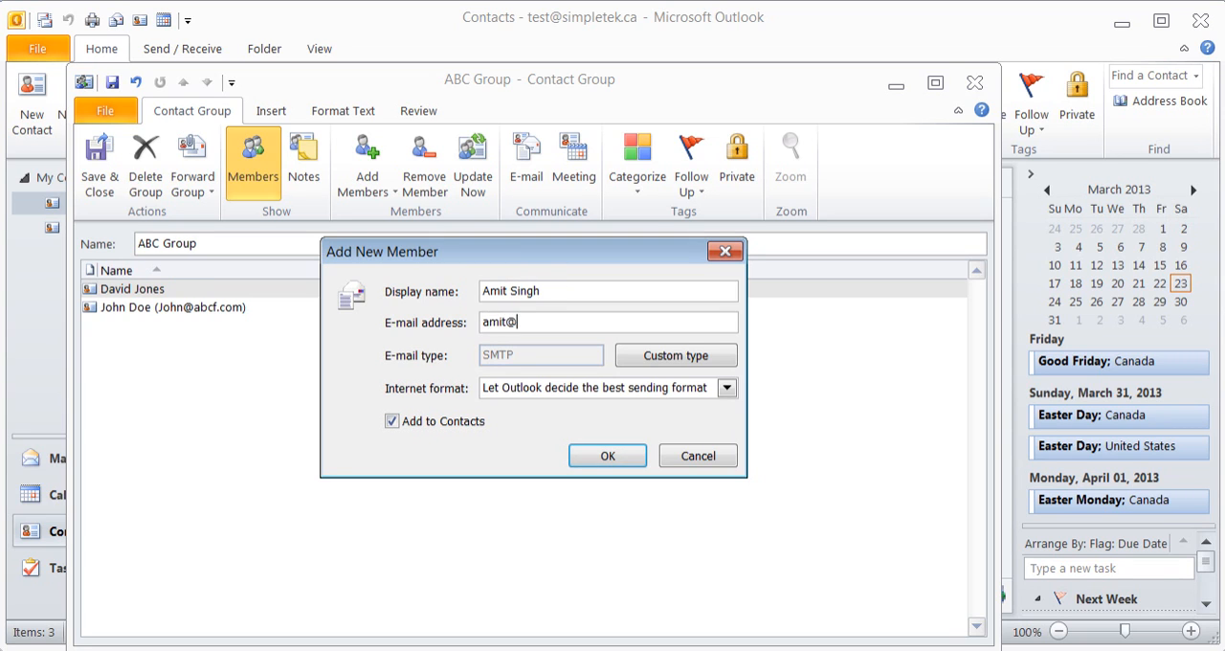
{"action": "left_click", "coordinate": [629, 457]}
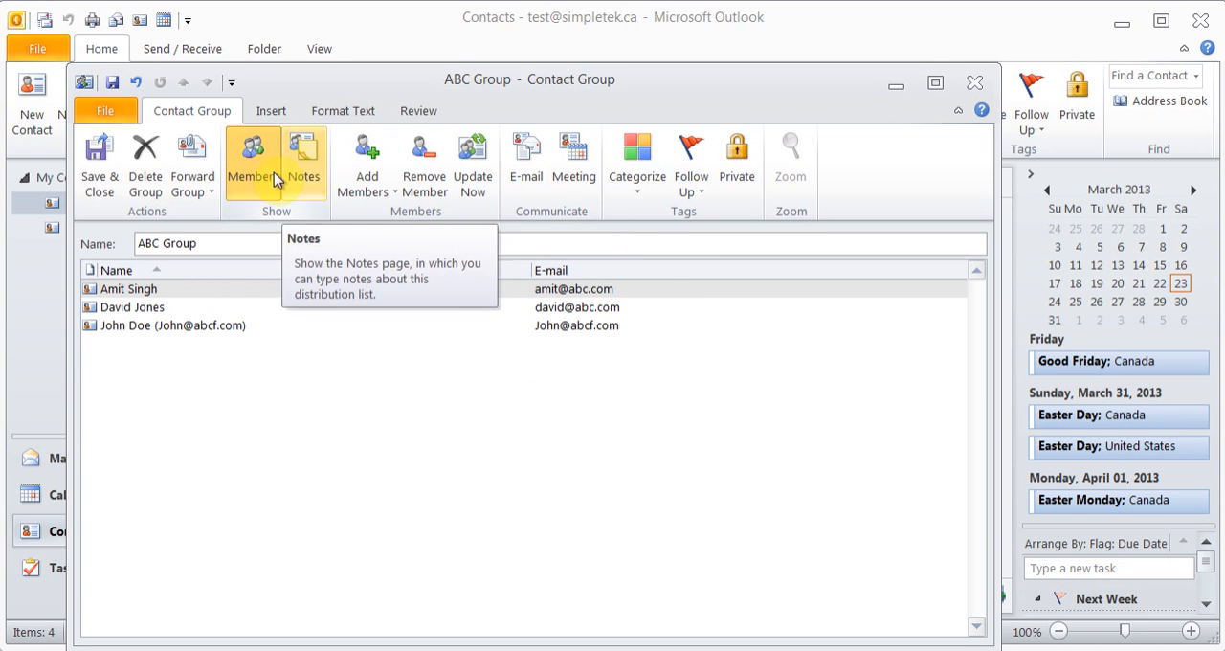
Save and close ABC Group, and reopen it from the contacts to check its members before closing it again
{"action": "left_click", "coordinate": [100, 180]}
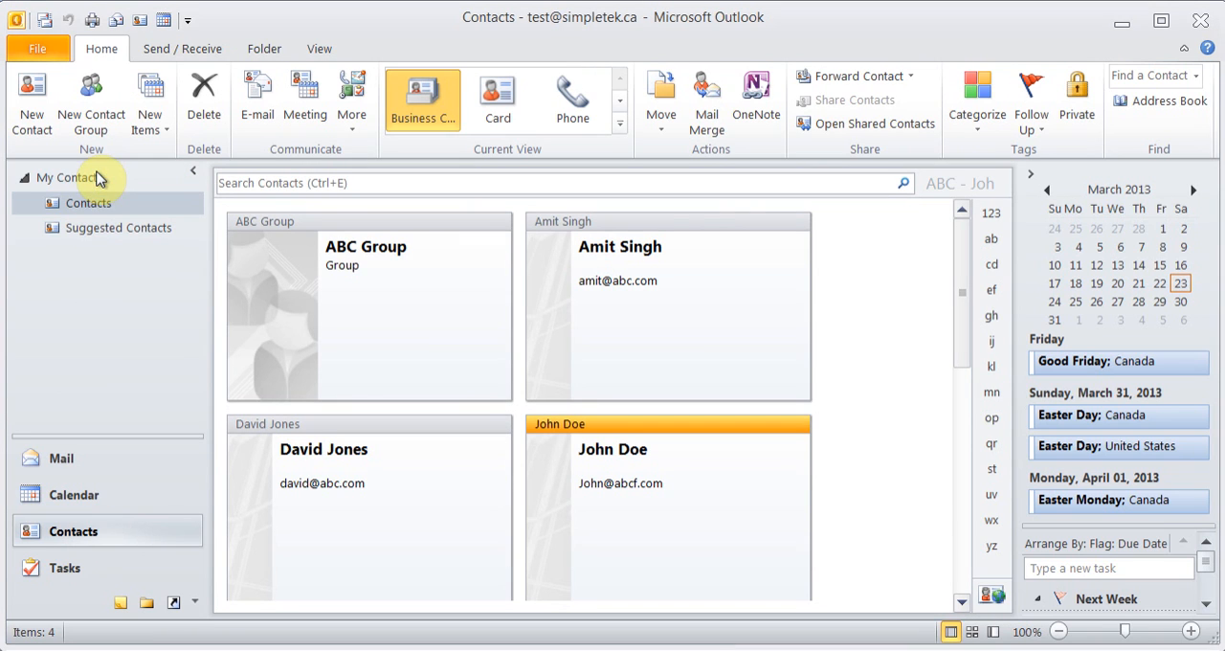
{"action": "double_click", "coordinate": [372, 283]}
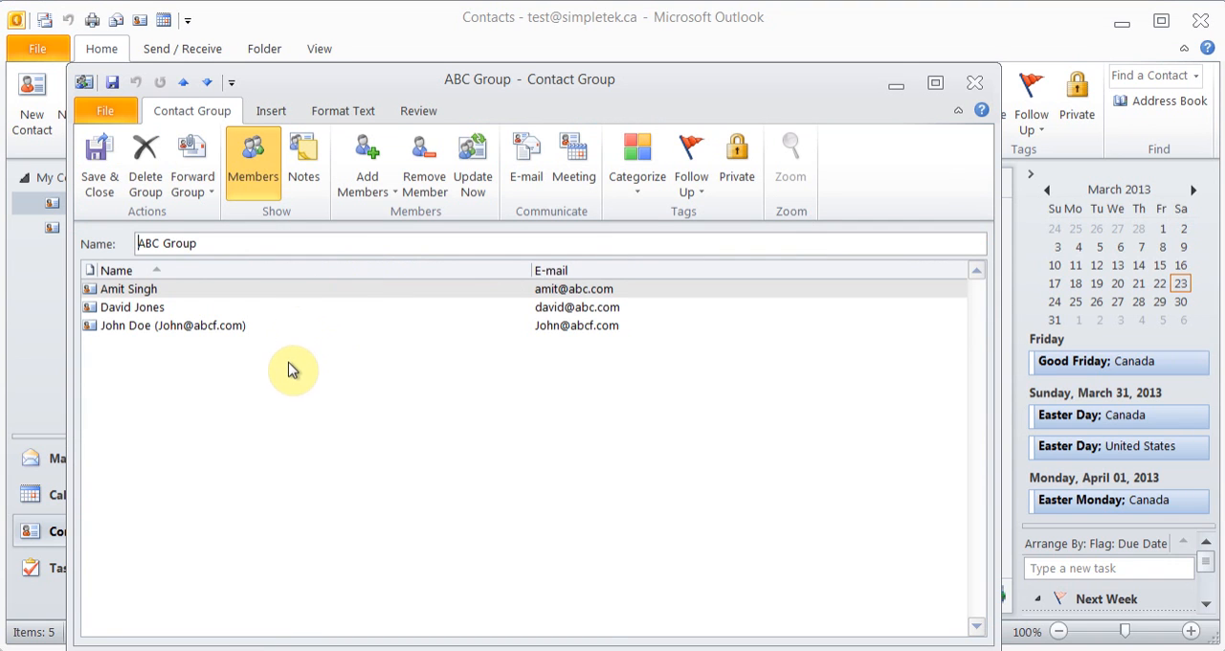
{"action": "left_click", "coordinate": [972, 83]}
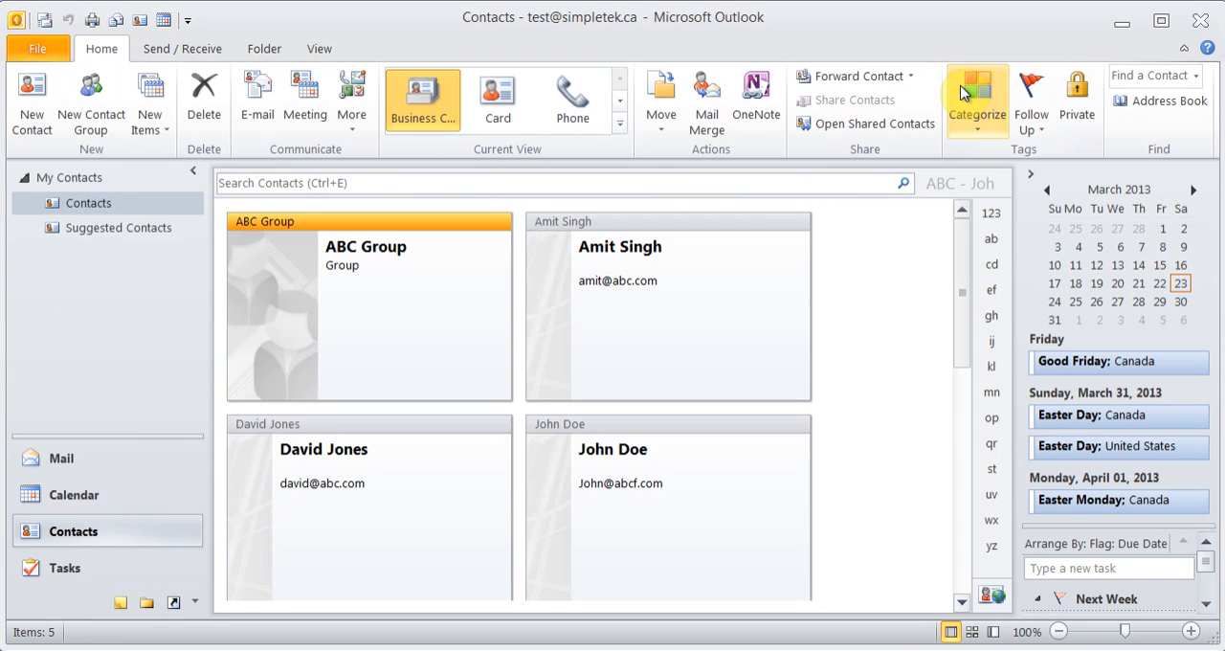
Start a new e-mail in Mail addressed to the suggested xyz.com contact, with ABC Group as the Cc recipient
{"action": "left_click", "coordinate": [60, 457]}
{"action": "left_click", "coordinate": [36, 121]}
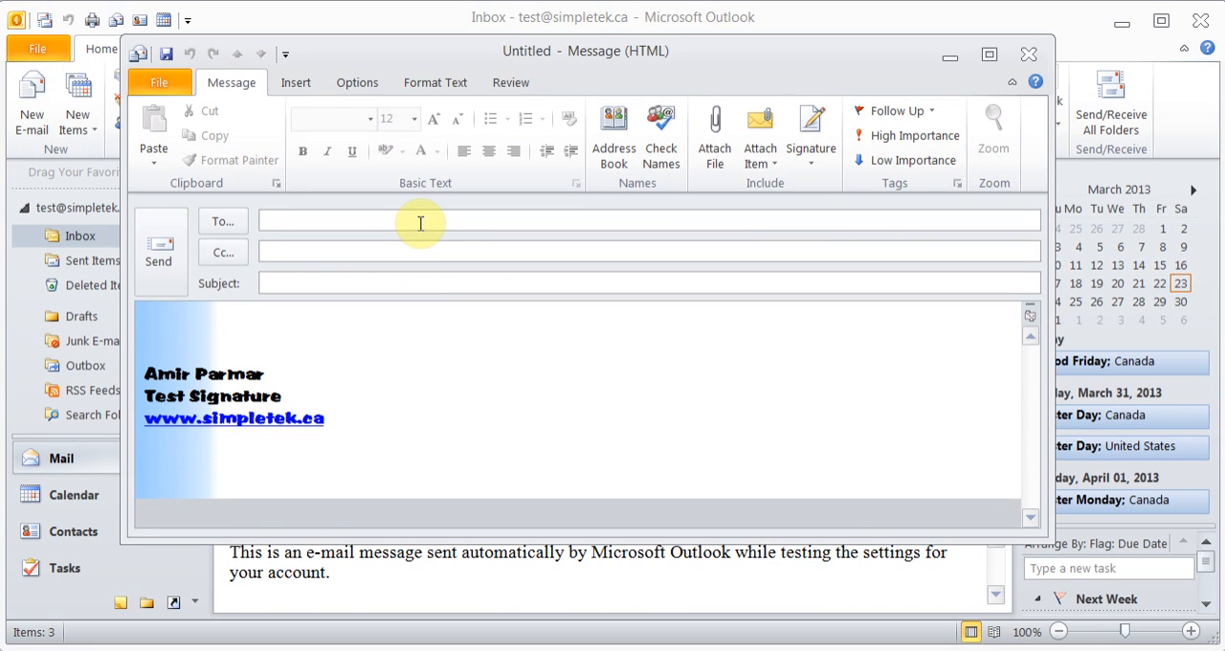
{"action": "type", "text": "li"}
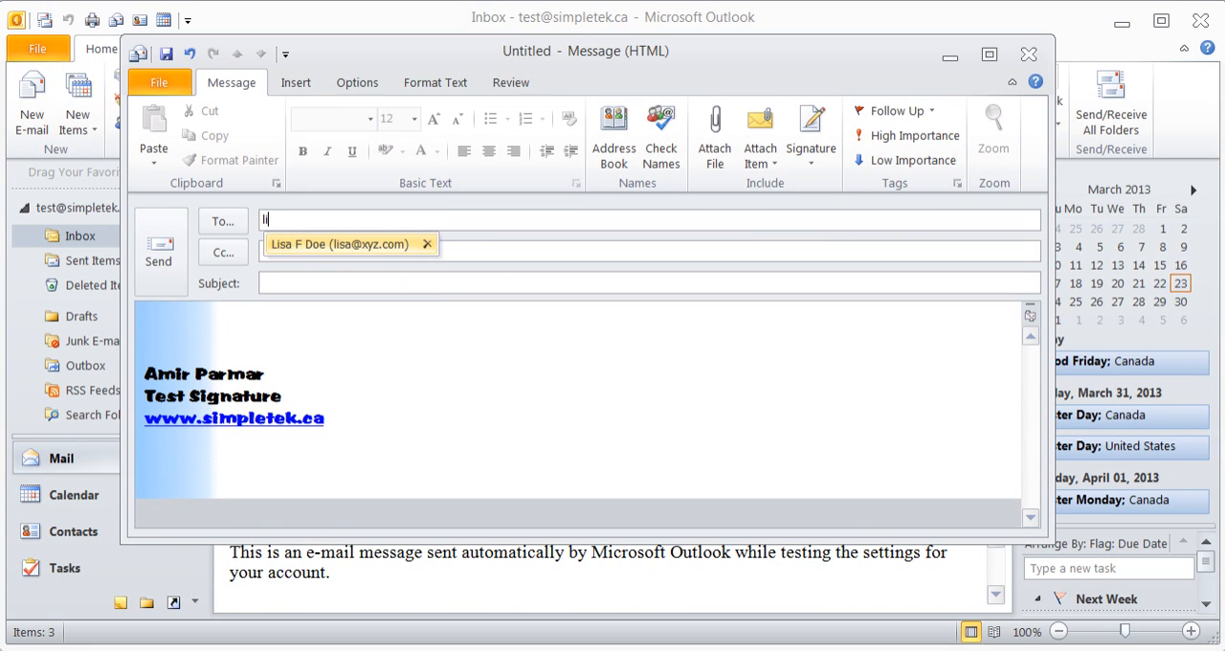
{"action": "left_click", "coordinate": [403, 247]}
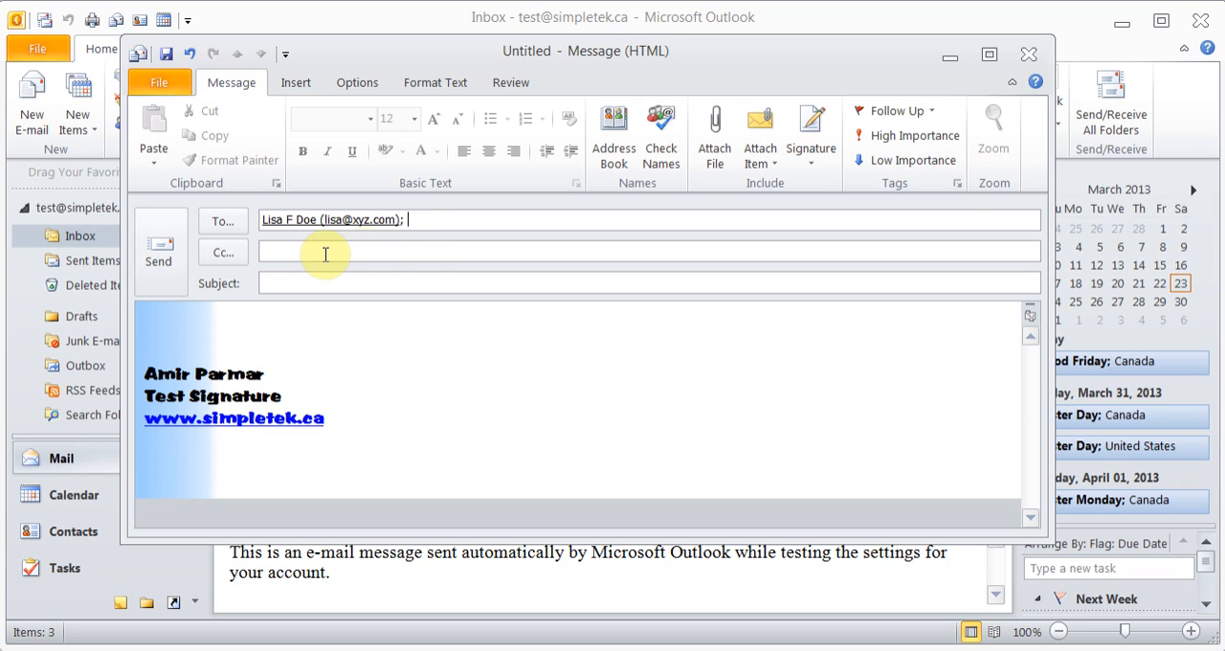
{"action": "type", "text": "t"}
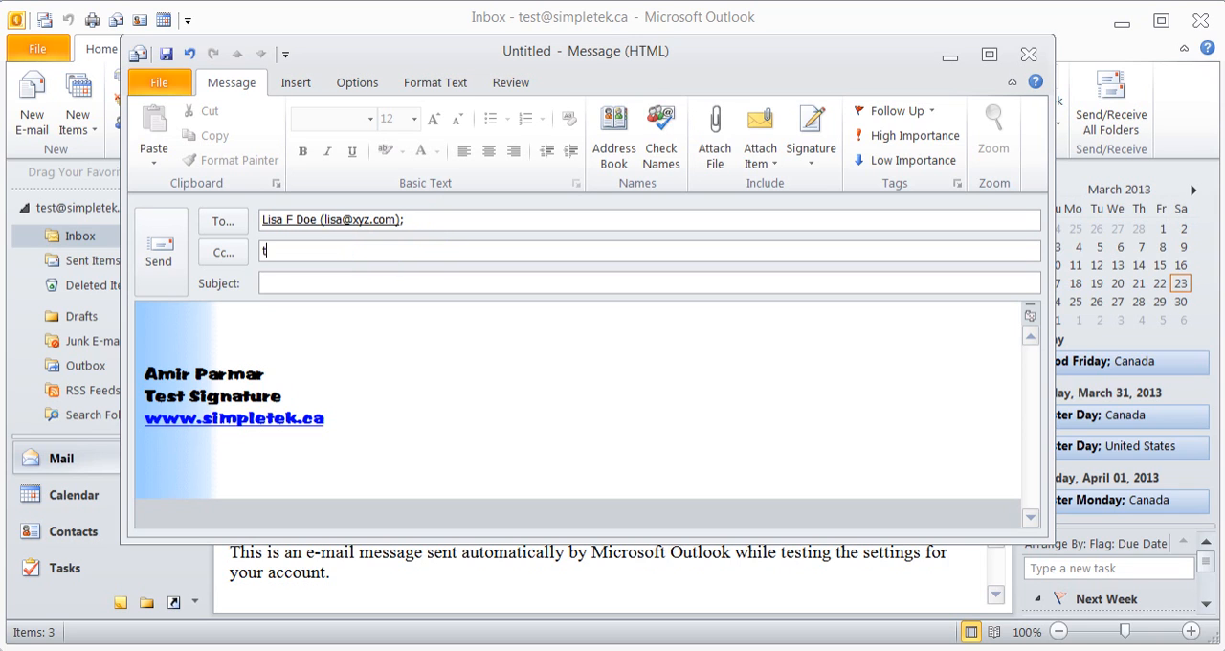
{"action": "type", "text": "ab"}
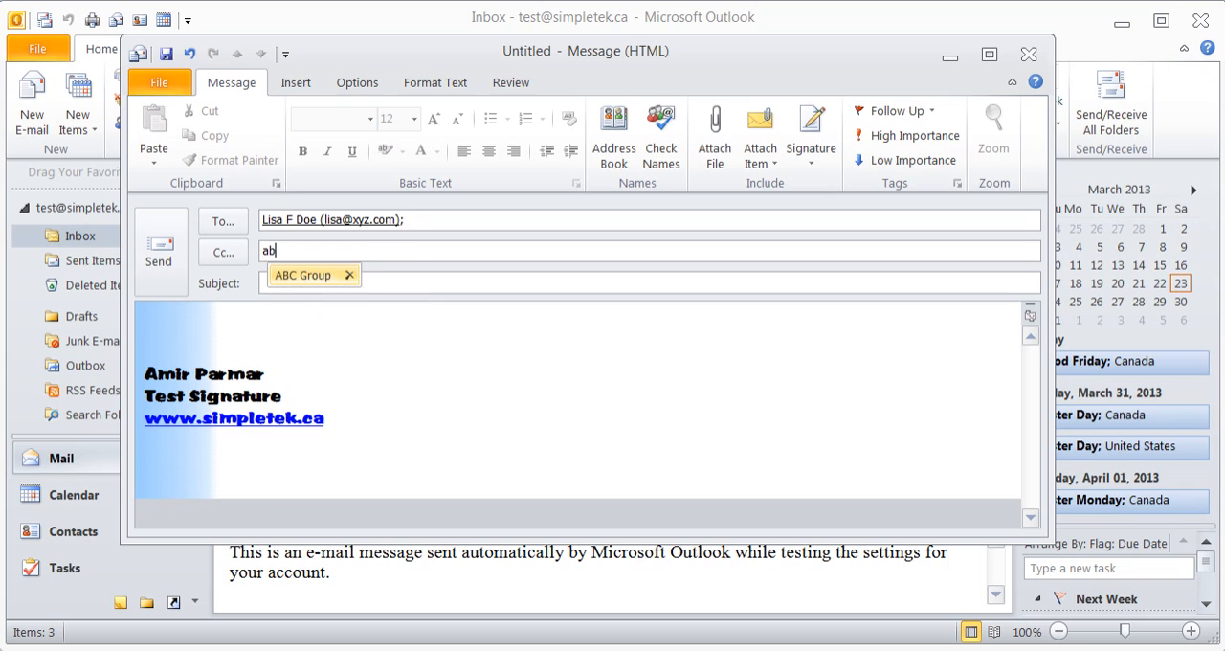
{"action": "left_click", "coordinate": [304, 278]}
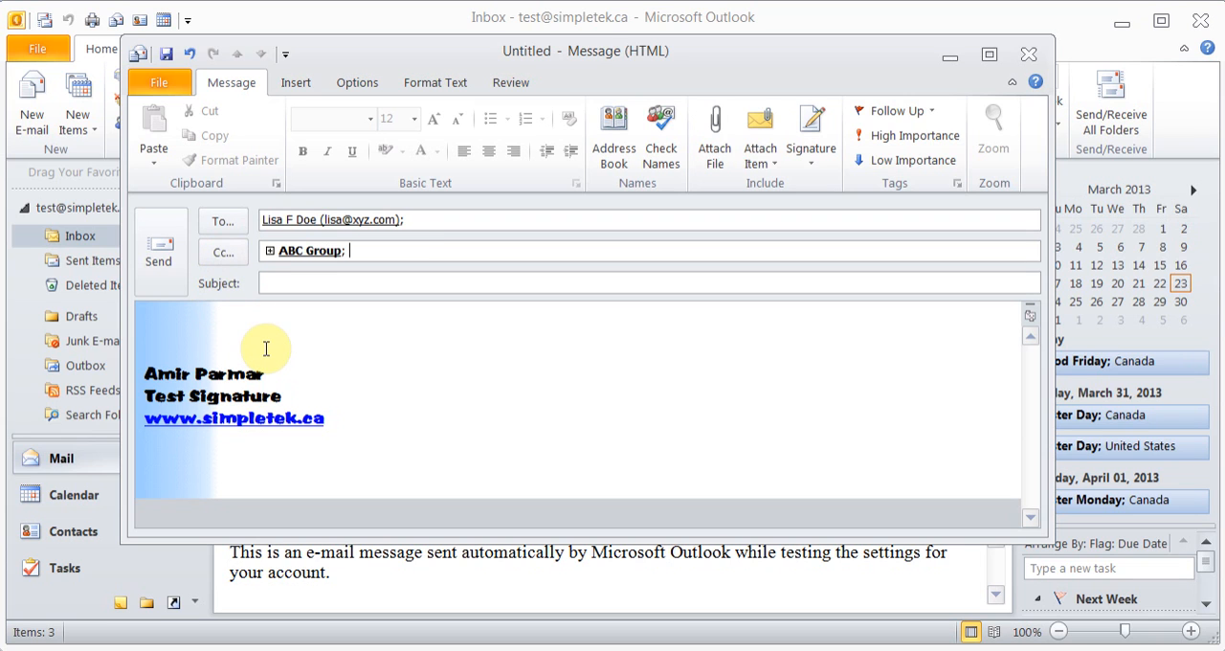
Show the message's Bcc field and enter the suggested abc.com e-mail address as a blind-copy recipient
{"action": "left_click", "coordinate": [372, 88]}
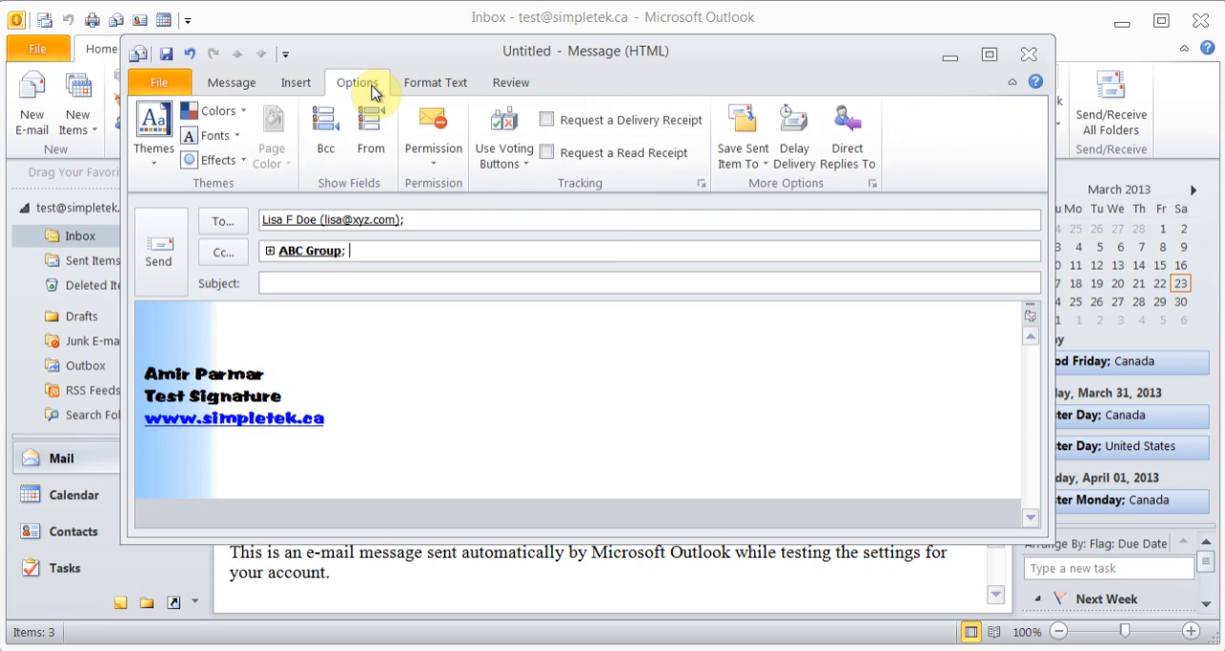
{"action": "left_click", "coordinate": [326, 142]}
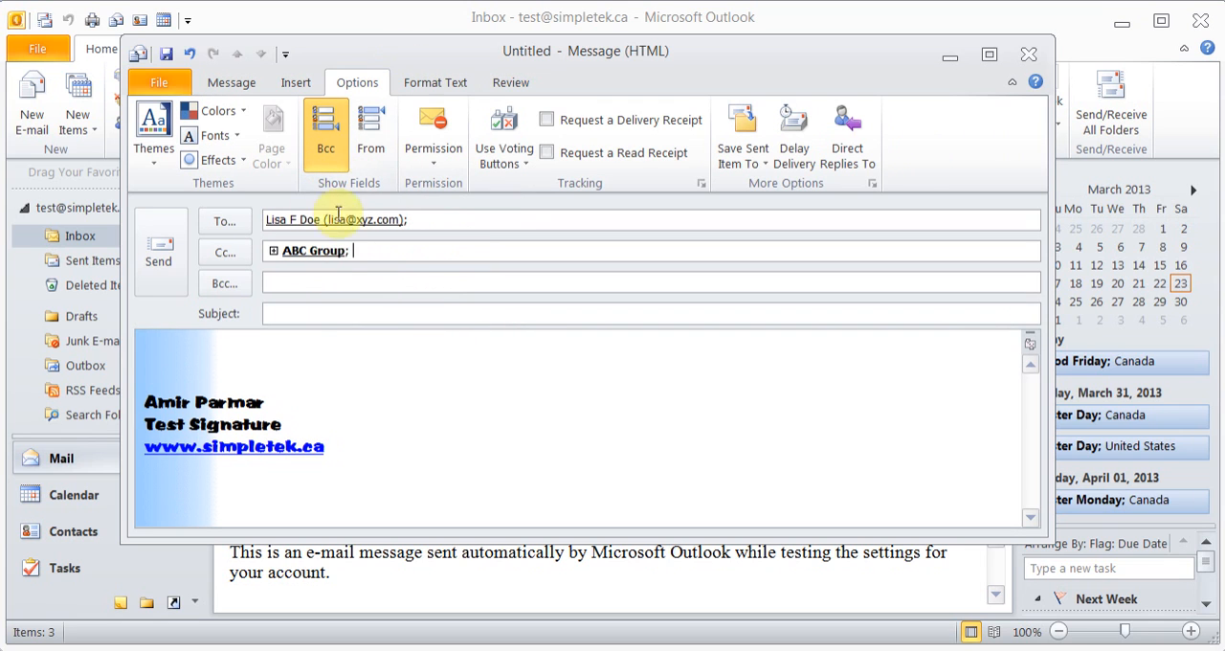
{"action": "left_click", "coordinate": [234, 84]}
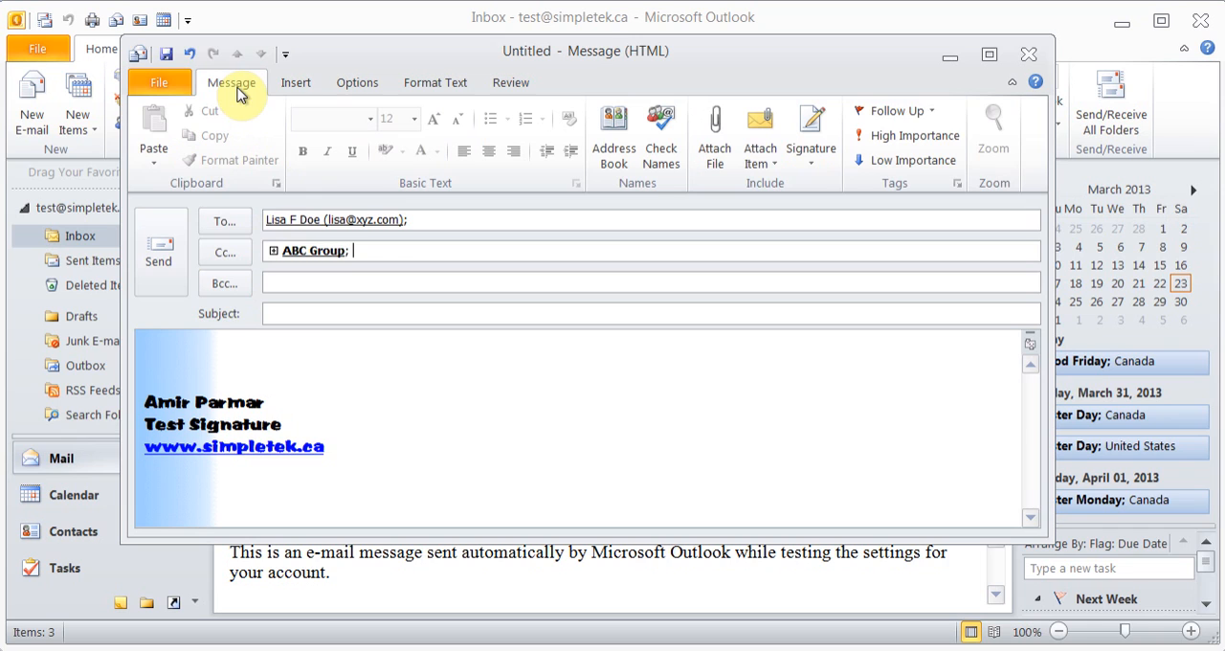
{"action": "left_click", "coordinate": [291, 281]}
{"action": "left_click", "coordinate": [343, 282]}
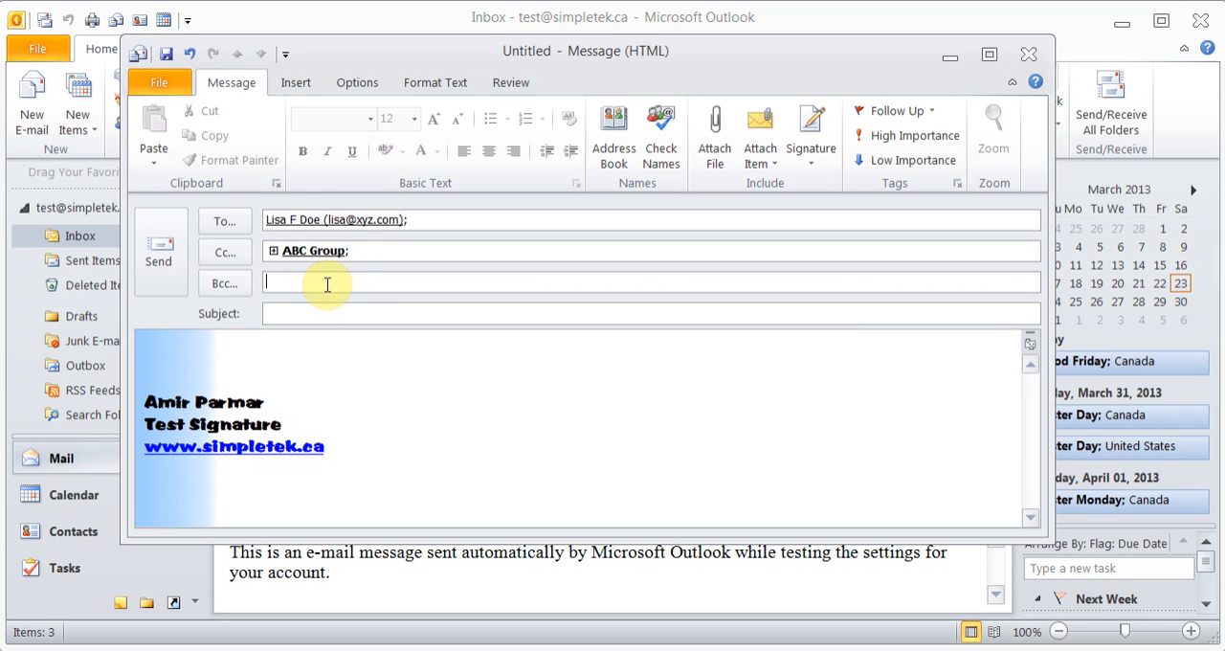
{"action": "type", "text": "ami"}
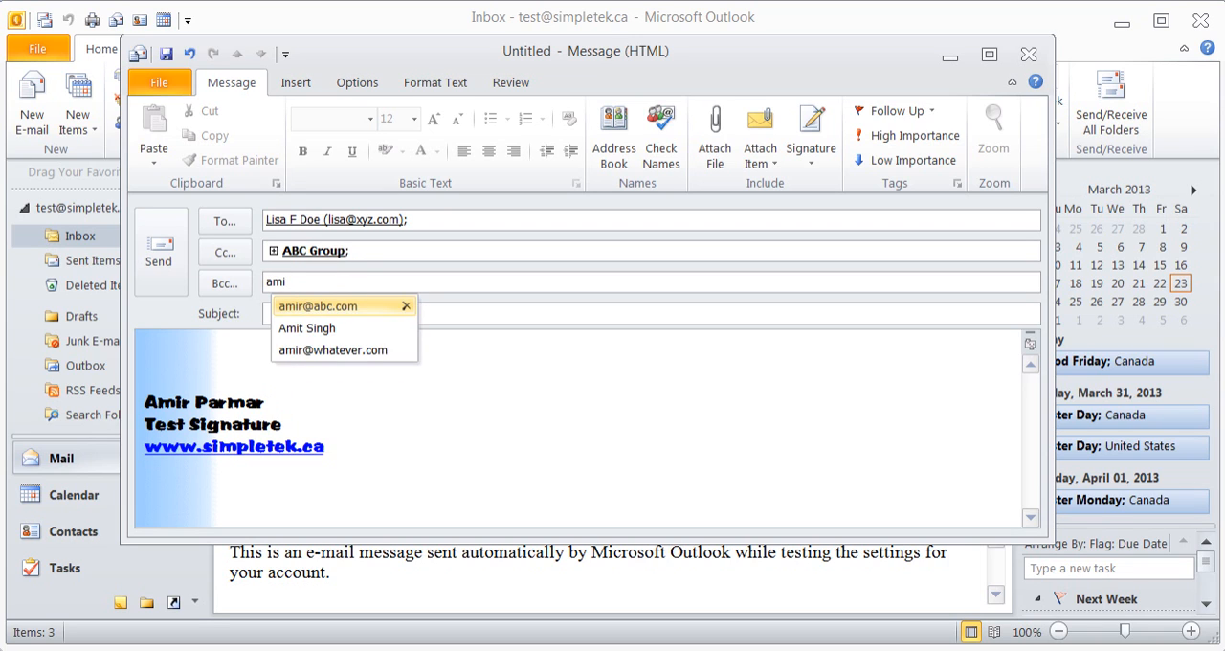
{"action": "type", "text": "r"}
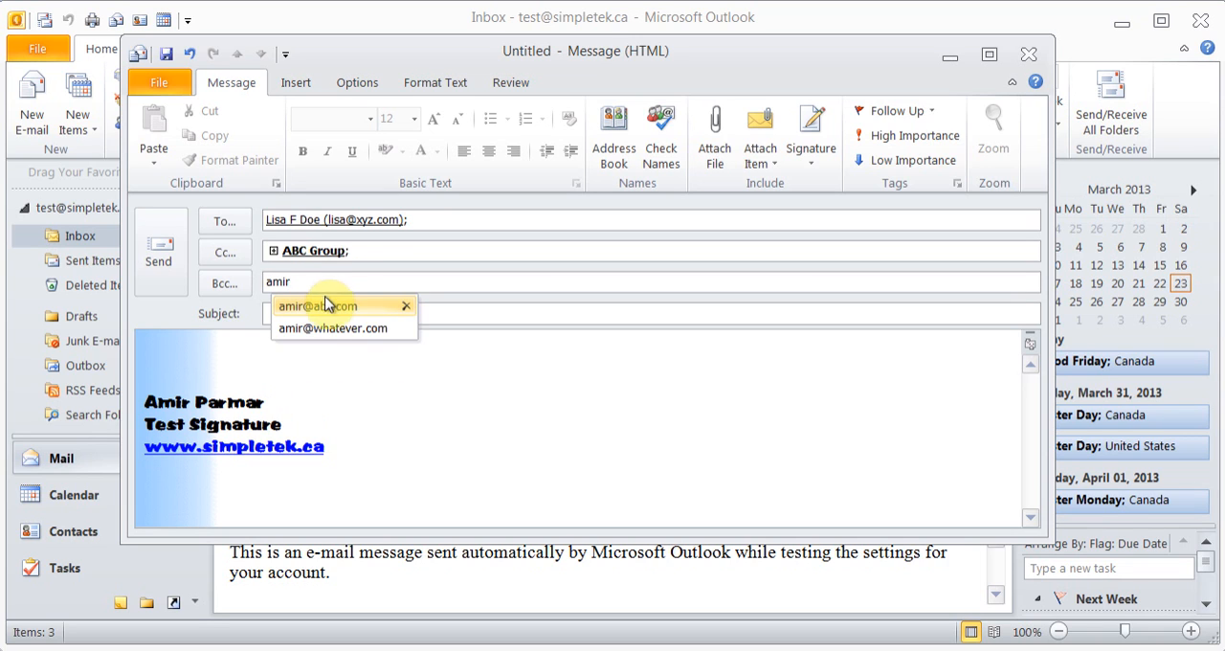
{"action": "left_click", "coordinate": [325, 305]}
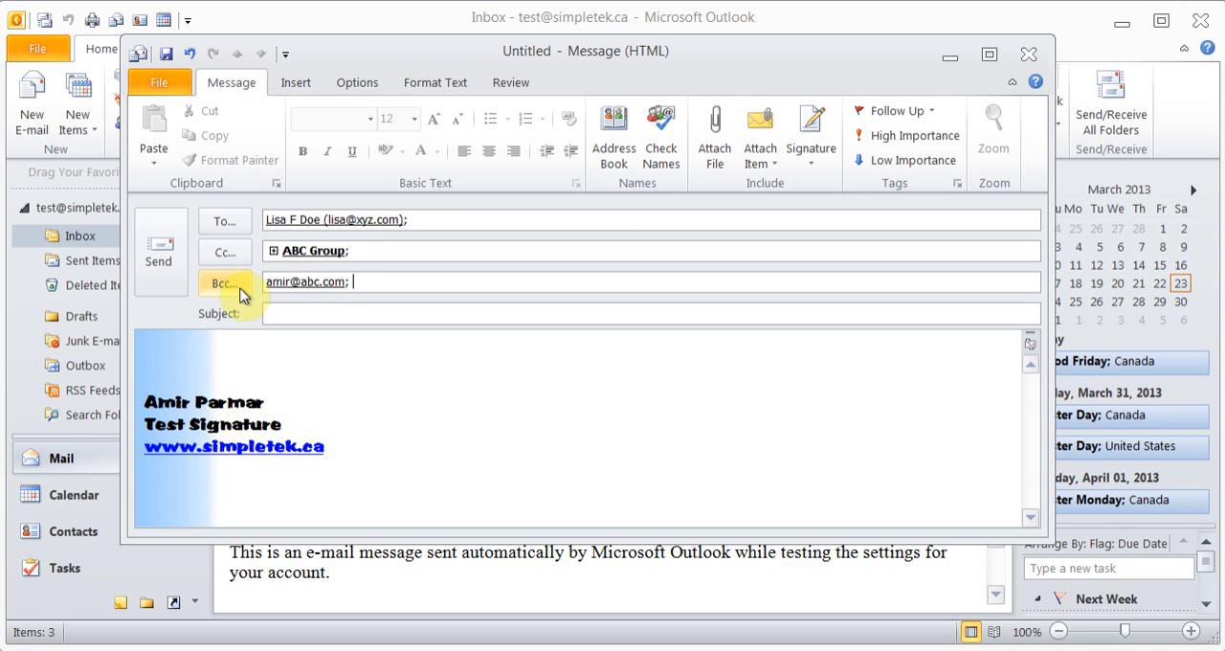
Add the abcf.com contact from the address book as a second Bcc recipient of the message
{"action": "mouse_move", "coordinate": [322, 278]}
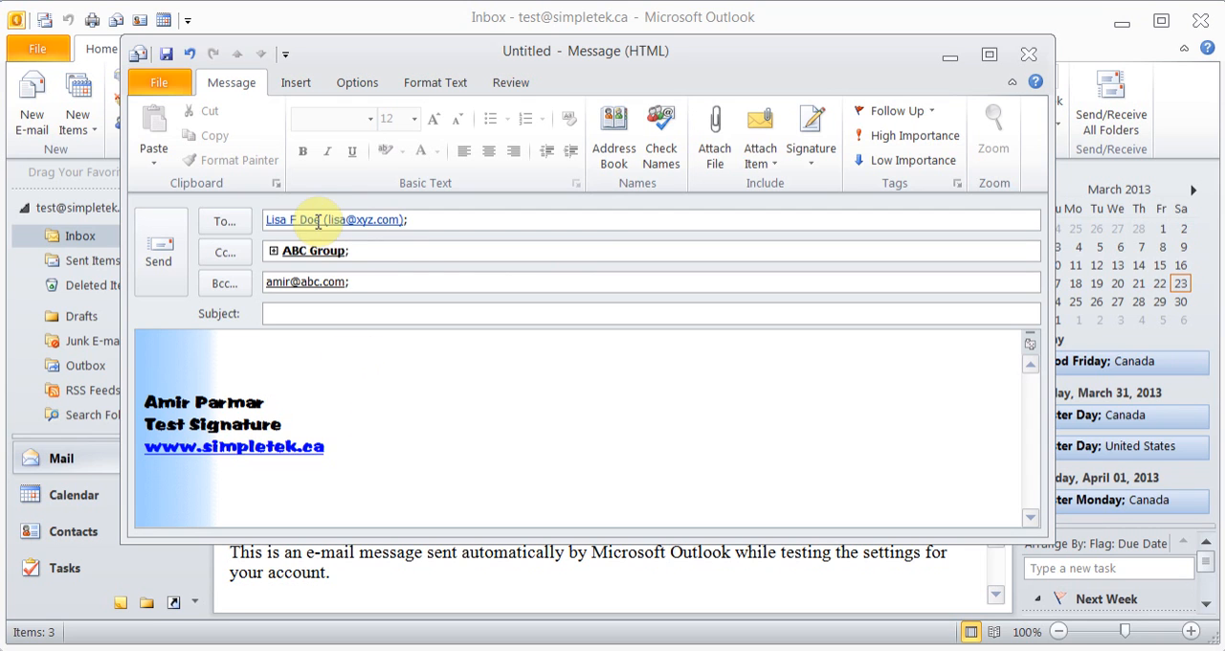
{"action": "left_click", "coordinate": [220, 222]}
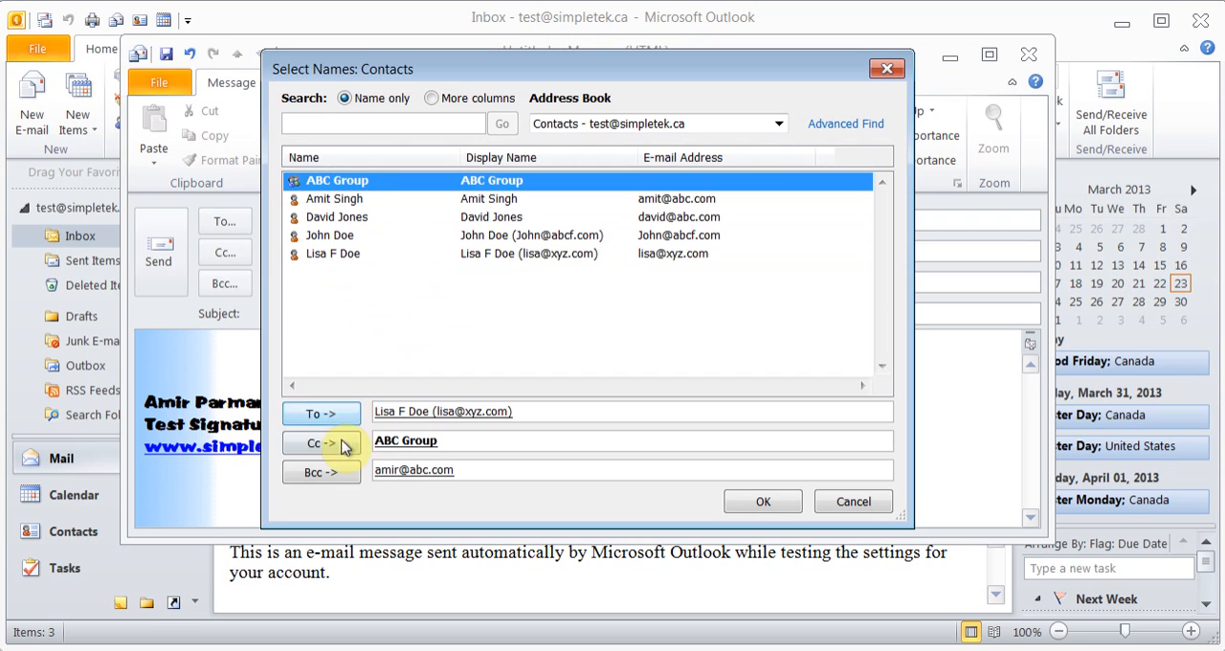
{"action": "left_click", "coordinate": [350, 236]}
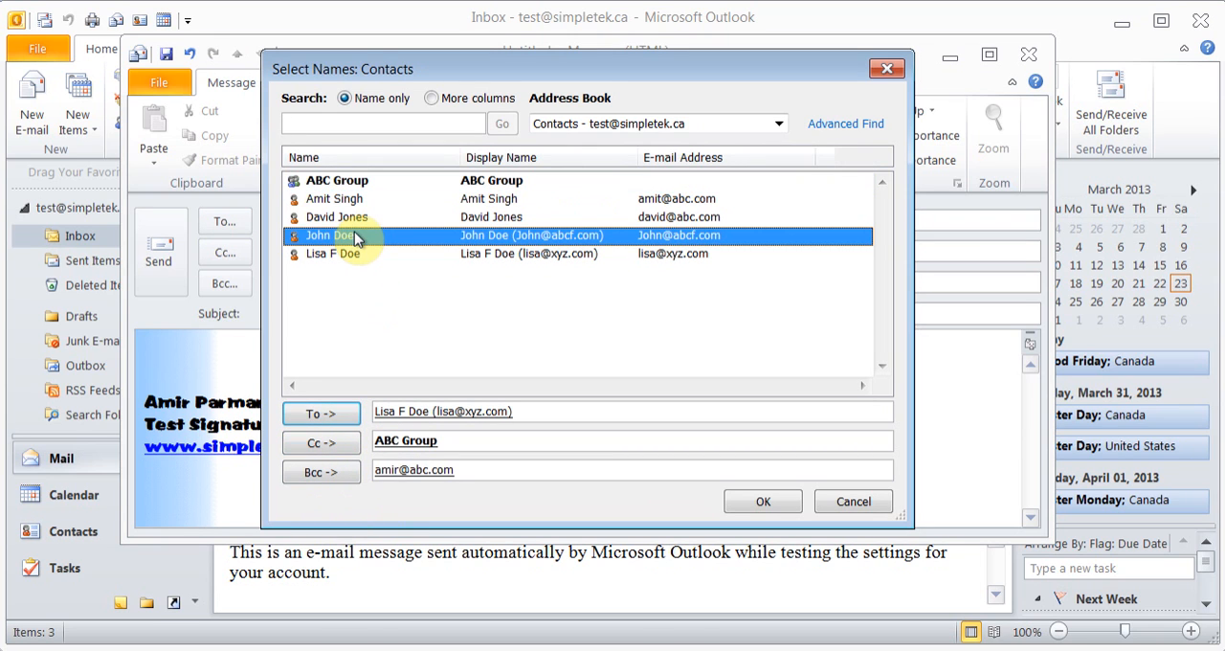
{"action": "left_click", "coordinate": [322, 475]}
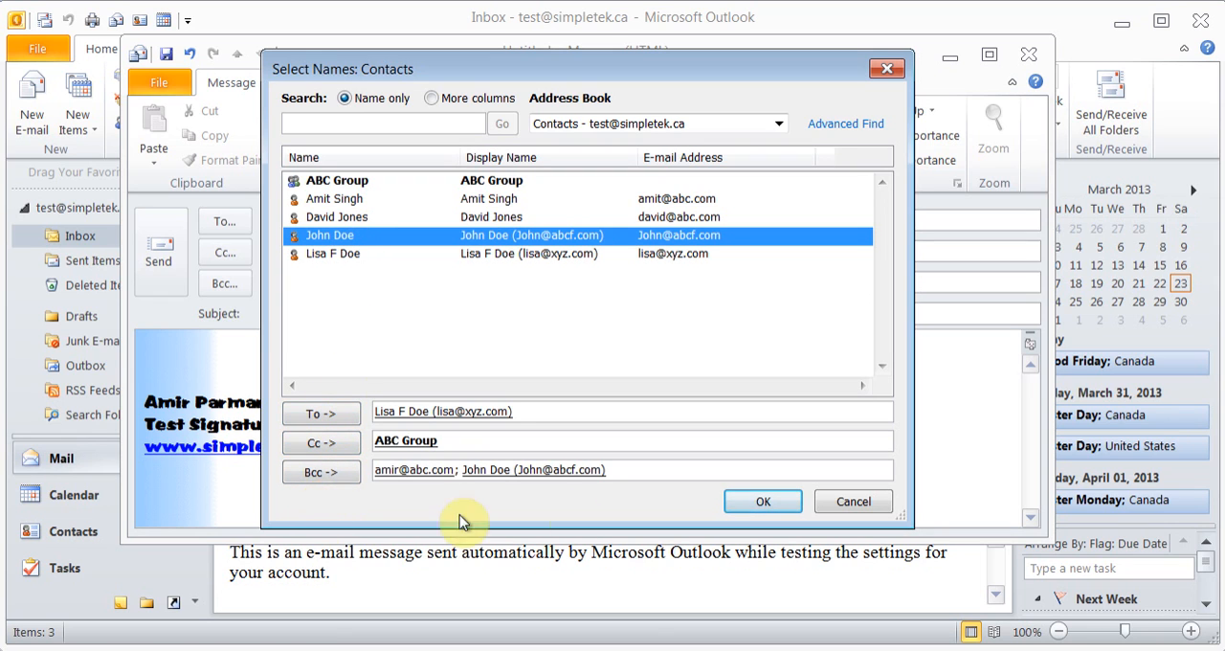
{"action": "left_click", "coordinate": [780, 500]}
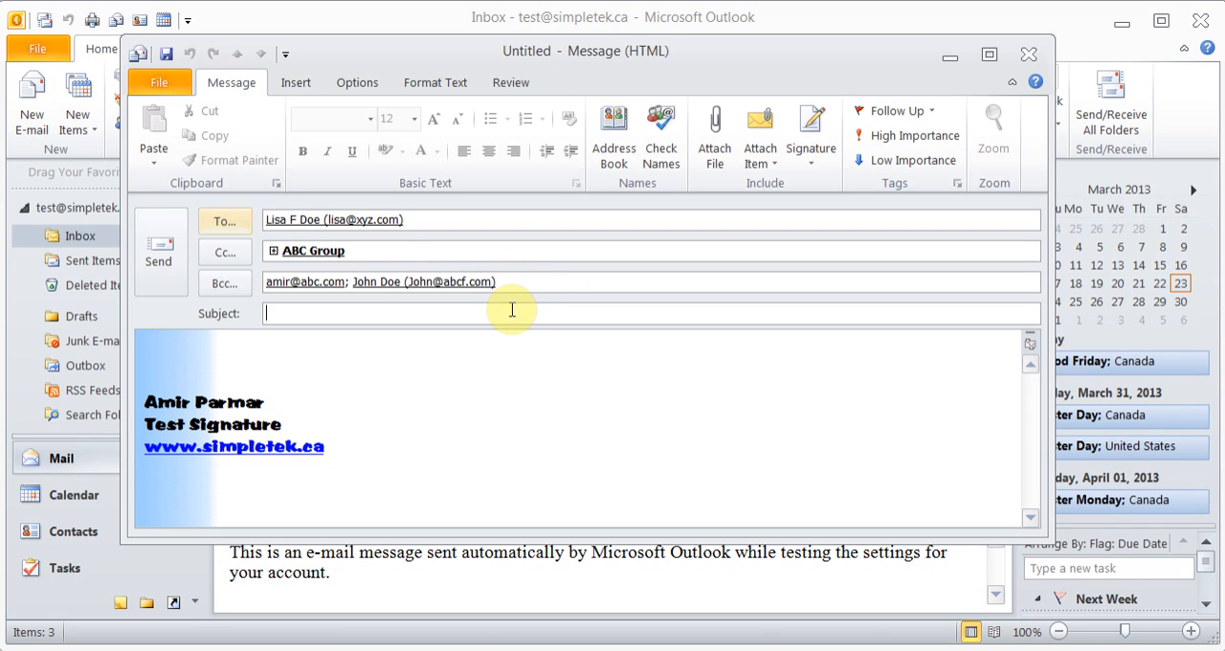
Write the greeting "Hi," above the signature in the message body and start a new line
{"action": "left_click", "coordinate": [456, 367]}
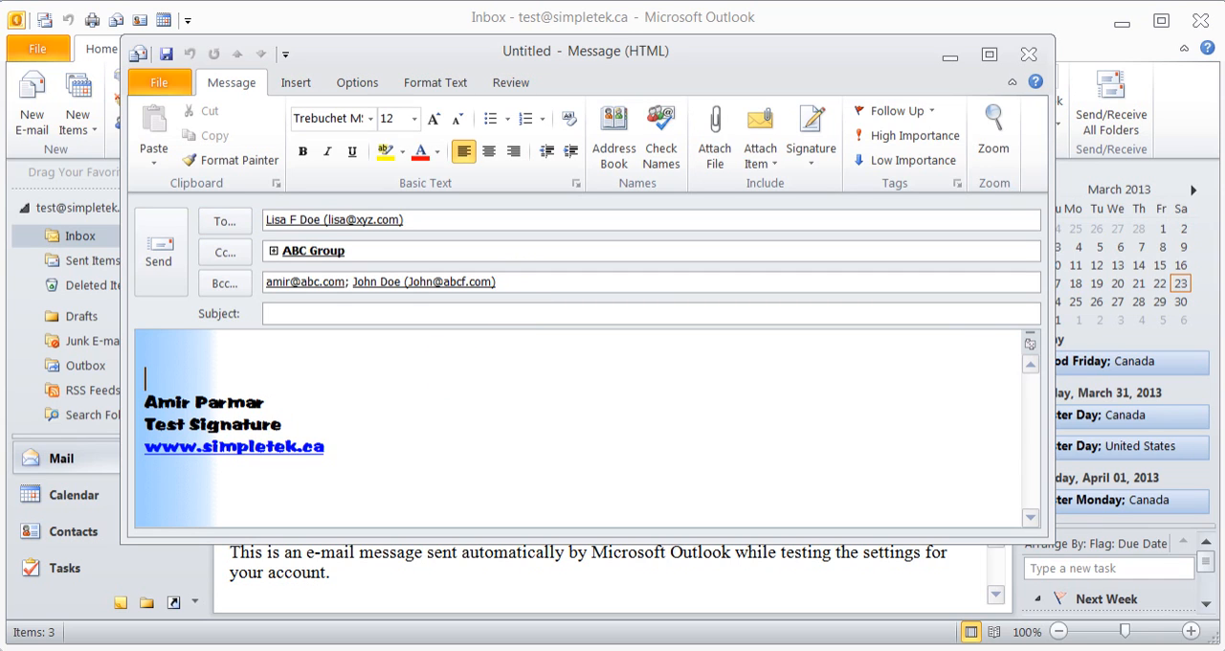
{"action": "type", "text": "Hi,"}
{"action": "key", "text": "Return"}
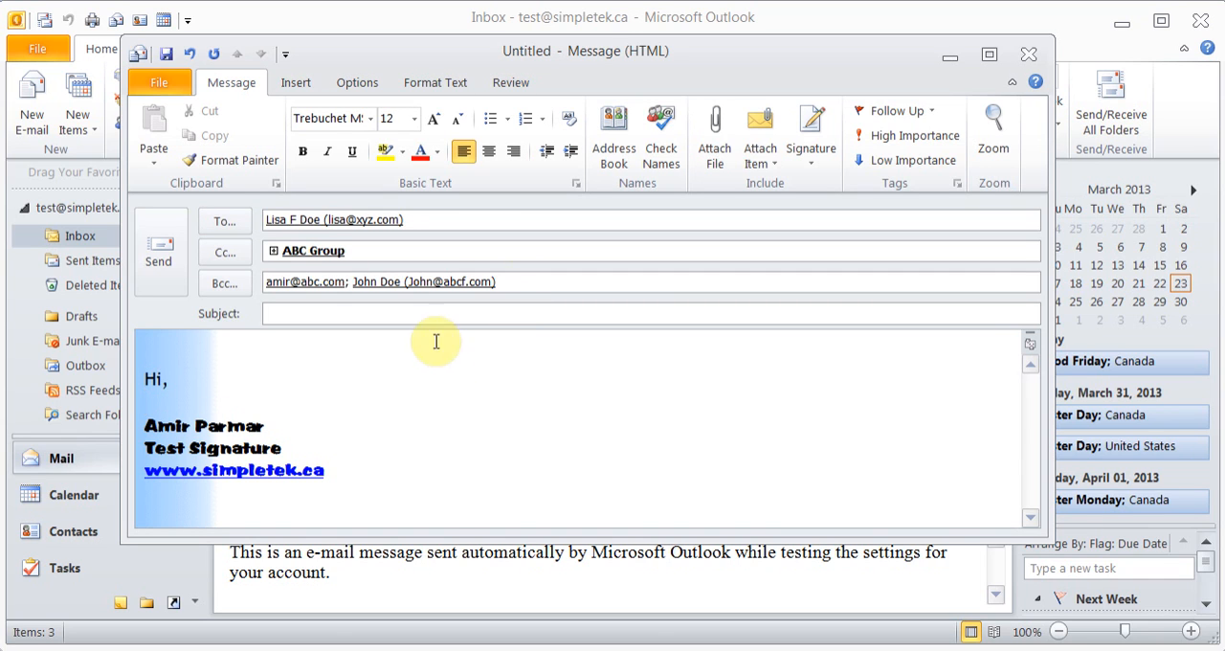
Attach the business card of the first contact listed in Contacts to the message
{"action": "left_click", "coordinate": [765, 168]}
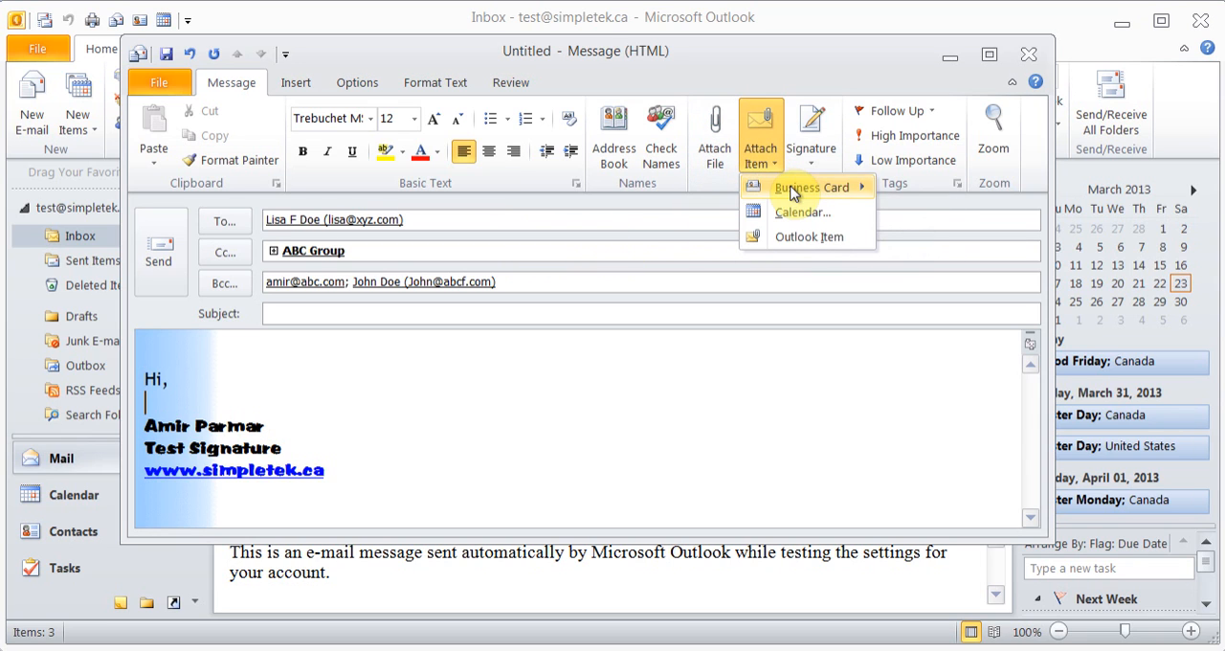
{"action": "mouse_move", "coordinate": [791, 192]}
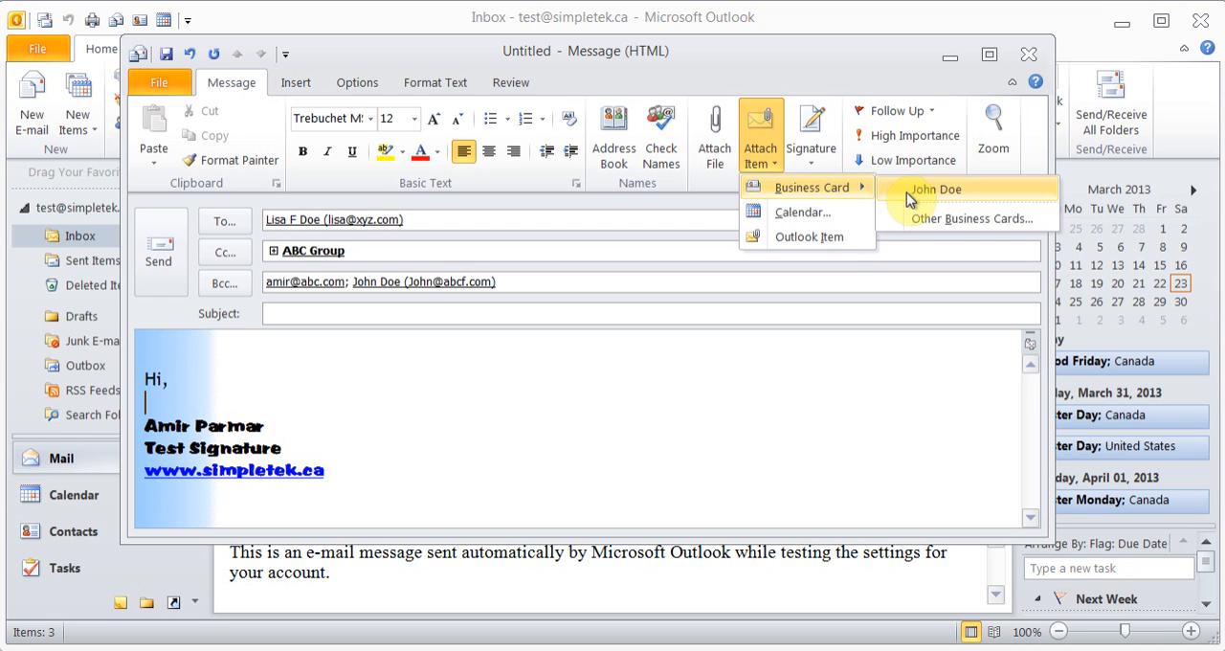
{"action": "left_click", "coordinate": [935, 222]}
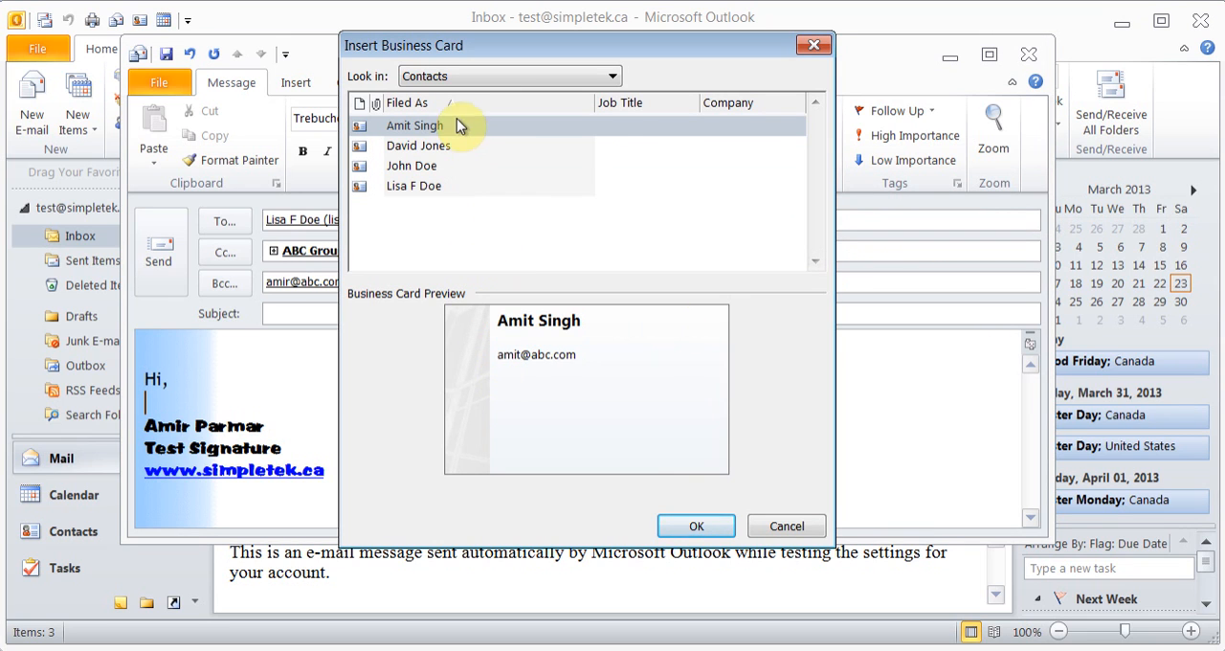
{"action": "left_click", "coordinate": [682, 525]}
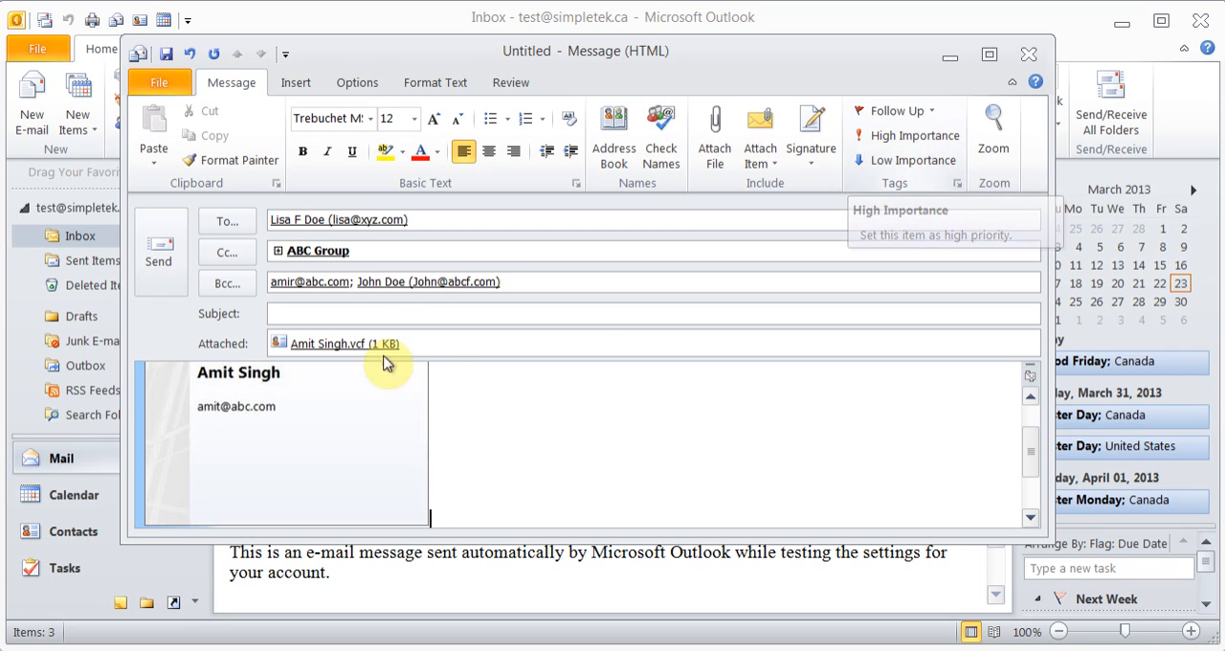
Look over the message window's insert, text formatting and proofing commands with the "Hi," greeting selected
{"action": "left_click_drag", "start_coordinate": [1034, 458], "coordinate": [1030, 410]}
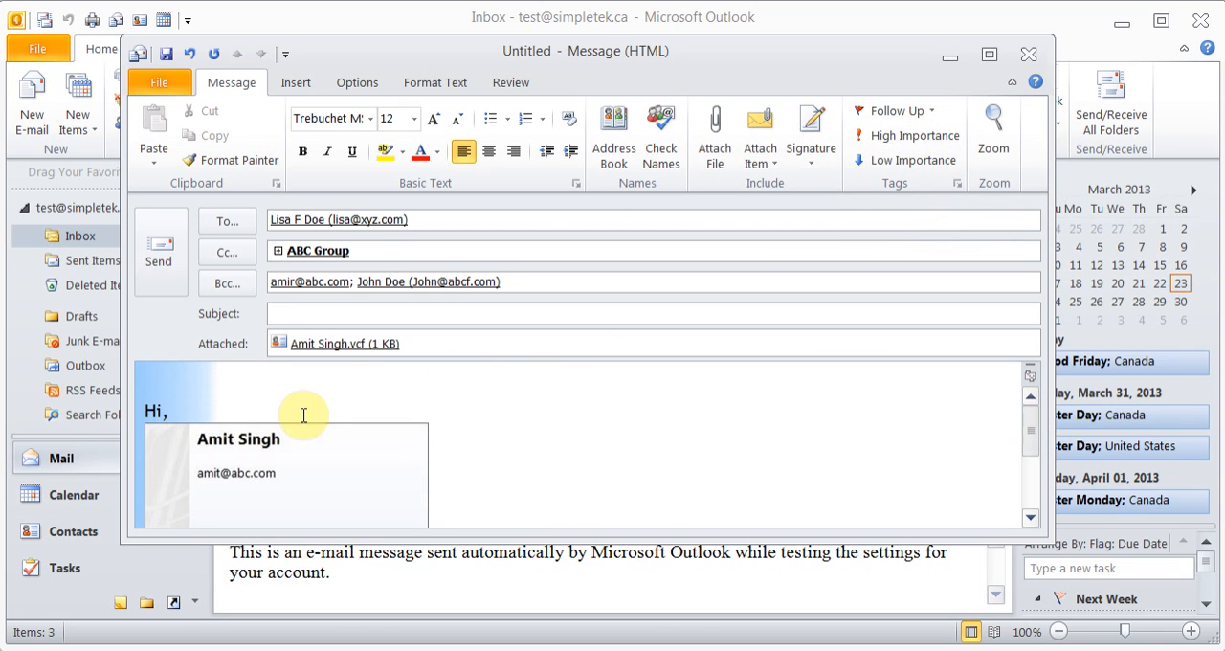
{"action": "left_click_drag", "start_coordinate": [182, 412], "coordinate": [83, 396]}
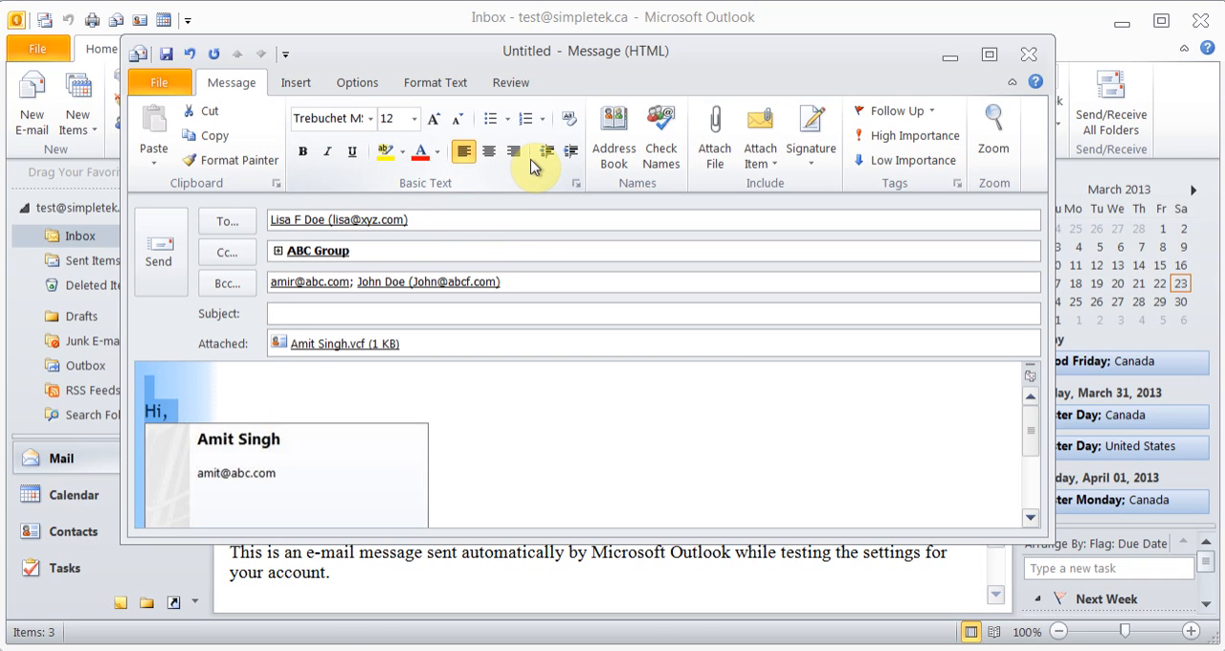
{"action": "left_click", "coordinate": [309, 84]}
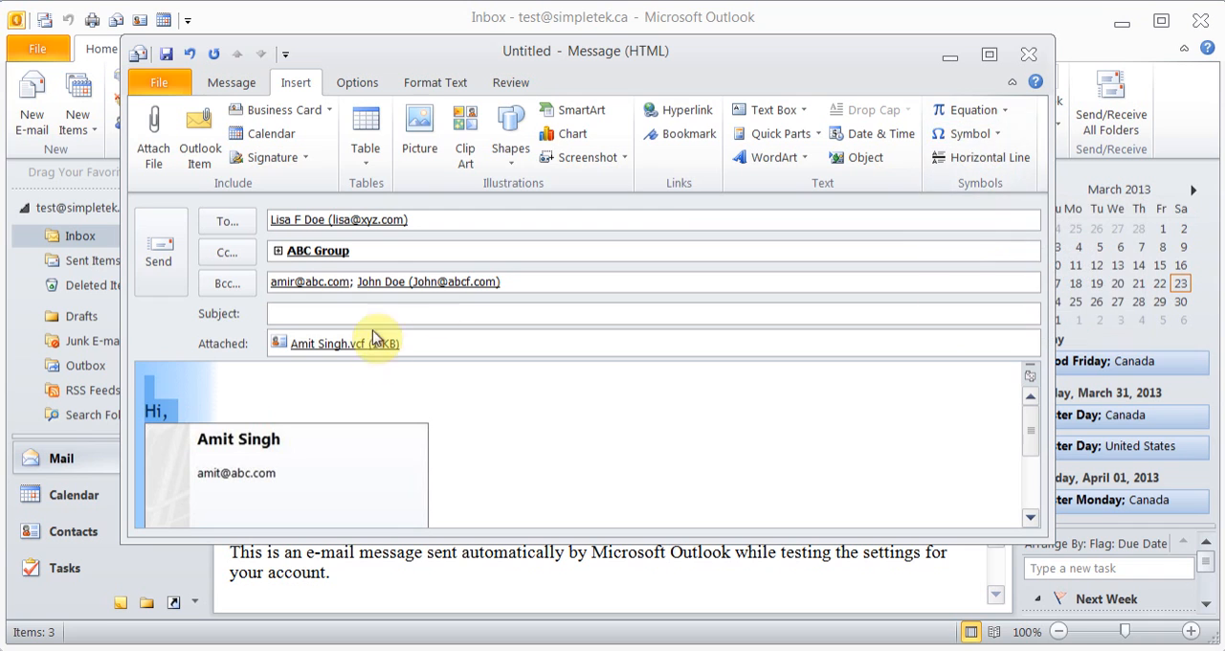
{"action": "left_click", "coordinate": [436, 84]}
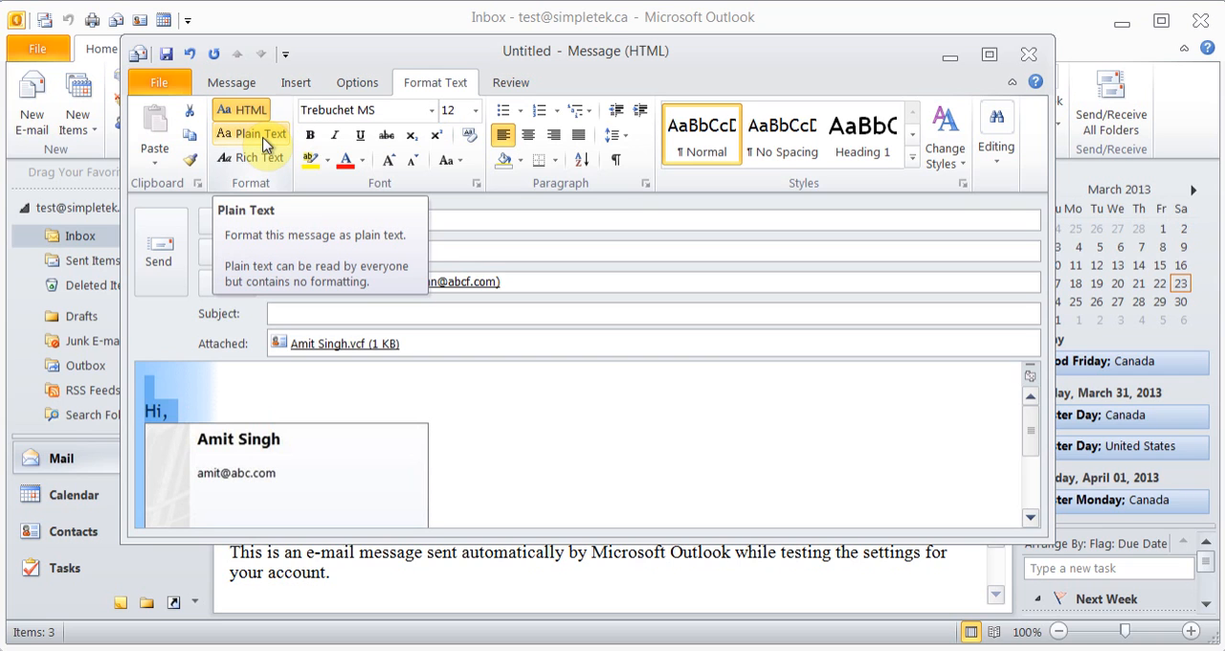
{"action": "left_click", "coordinate": [521, 85]}
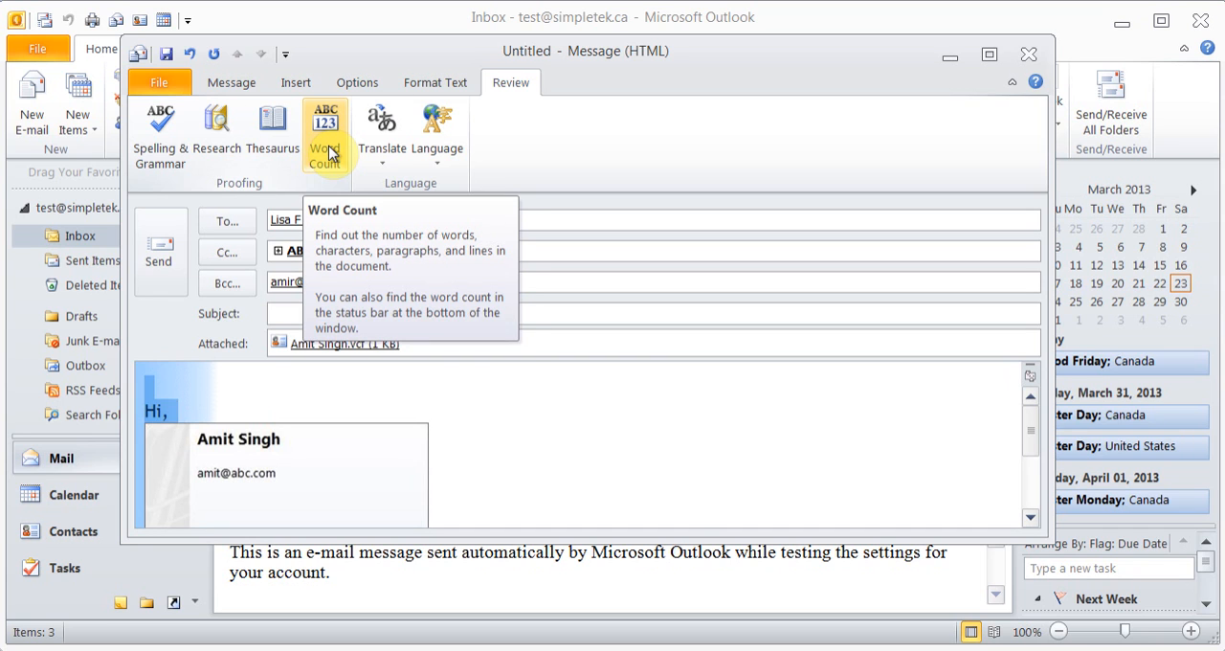
Turn on the delivery receipt request for the message and switch it off again
{"action": "left_click", "coordinate": [357, 84]}
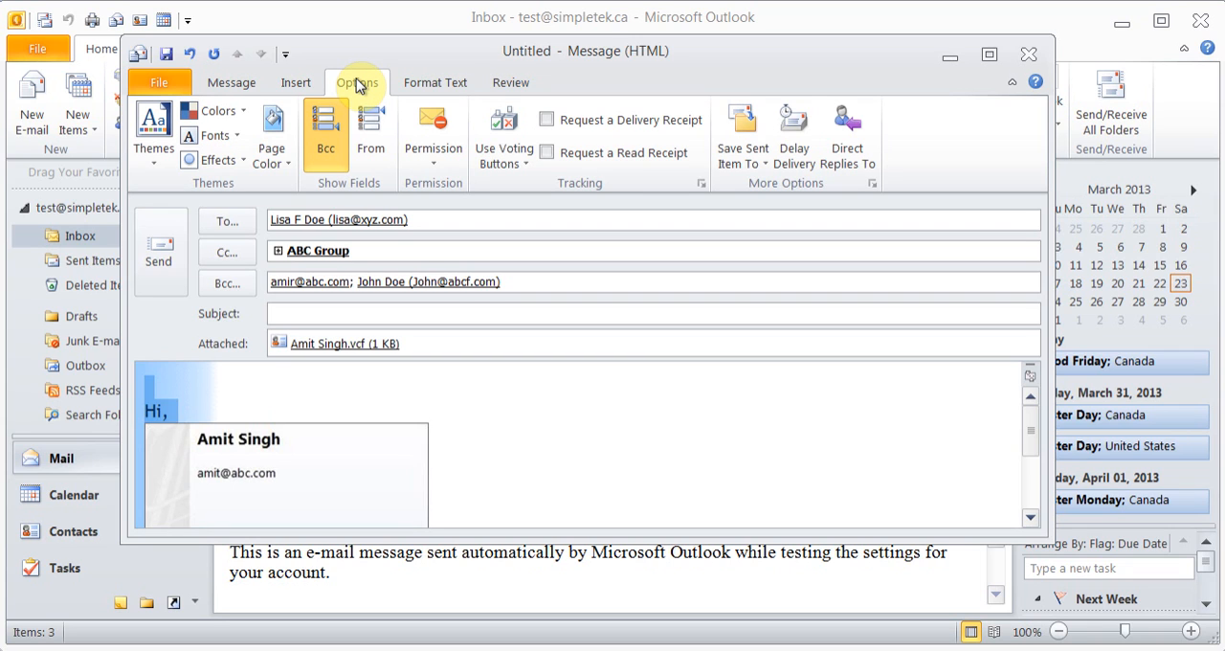
{"action": "left_click", "coordinate": [552, 123]}
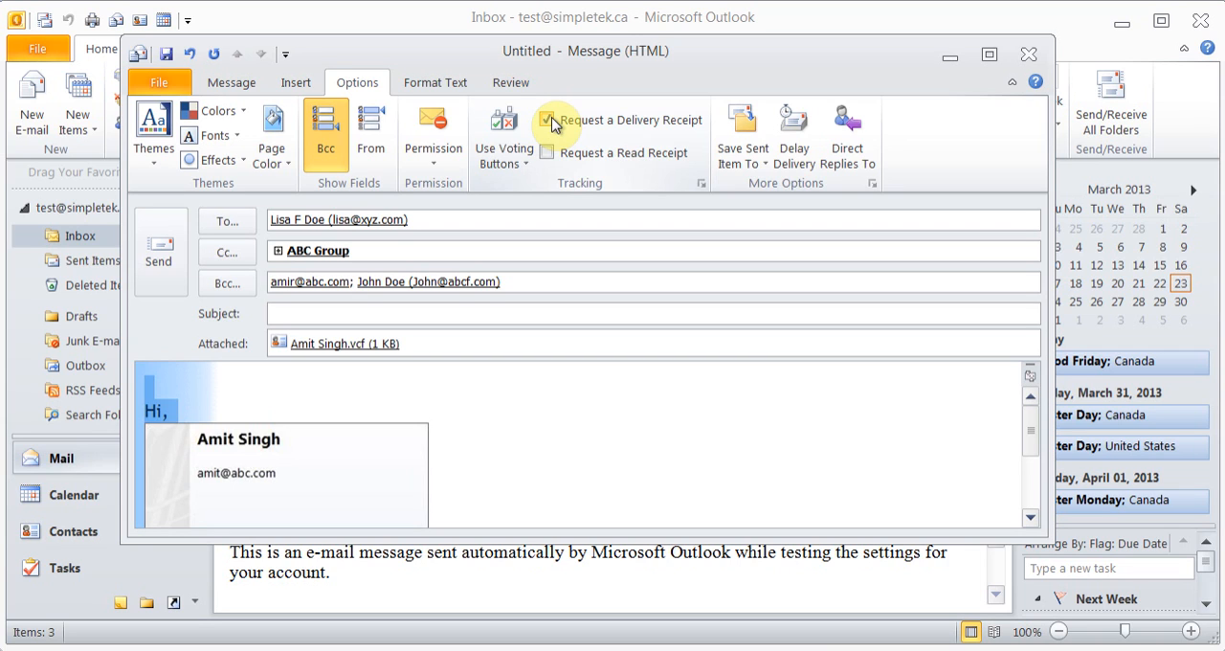
{"action": "left_click", "coordinate": [550, 122]}
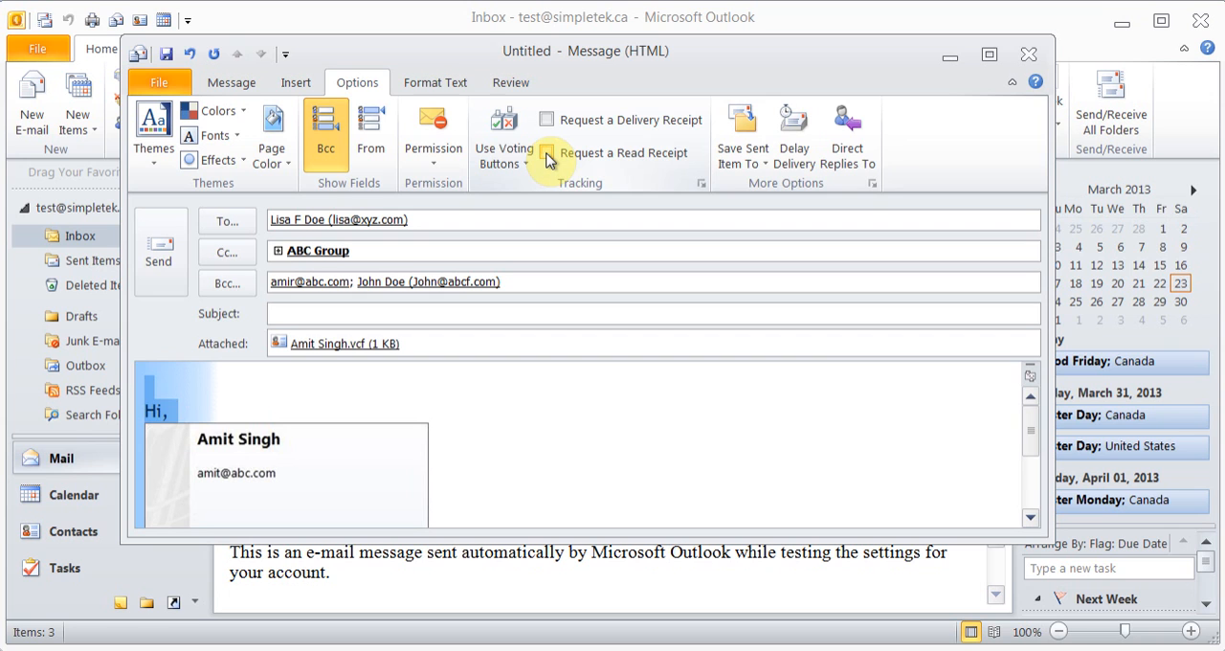
Delay the message's delivery until 3/23/2013 at 5:00 PM and view its permission options
{"action": "left_click", "coordinate": [811, 165]}
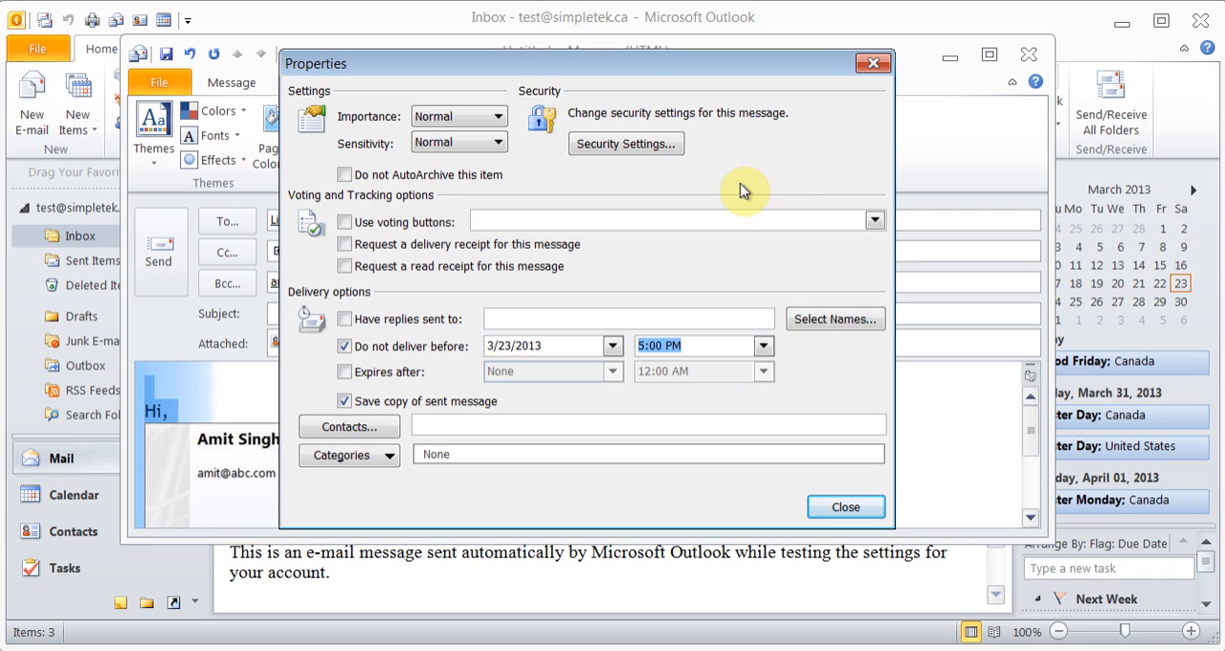
{"action": "left_click", "coordinate": [550, 346]}
{"action": "left_click", "coordinate": [698, 344]}
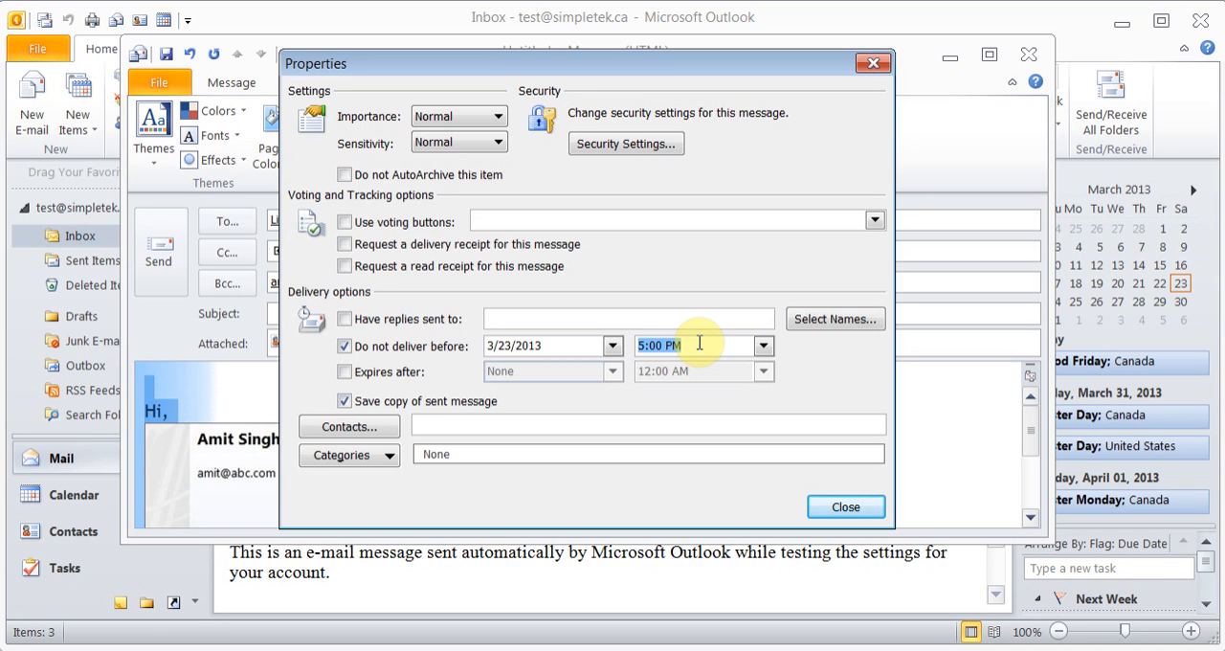
{"action": "left_click", "coordinate": [834, 508]}
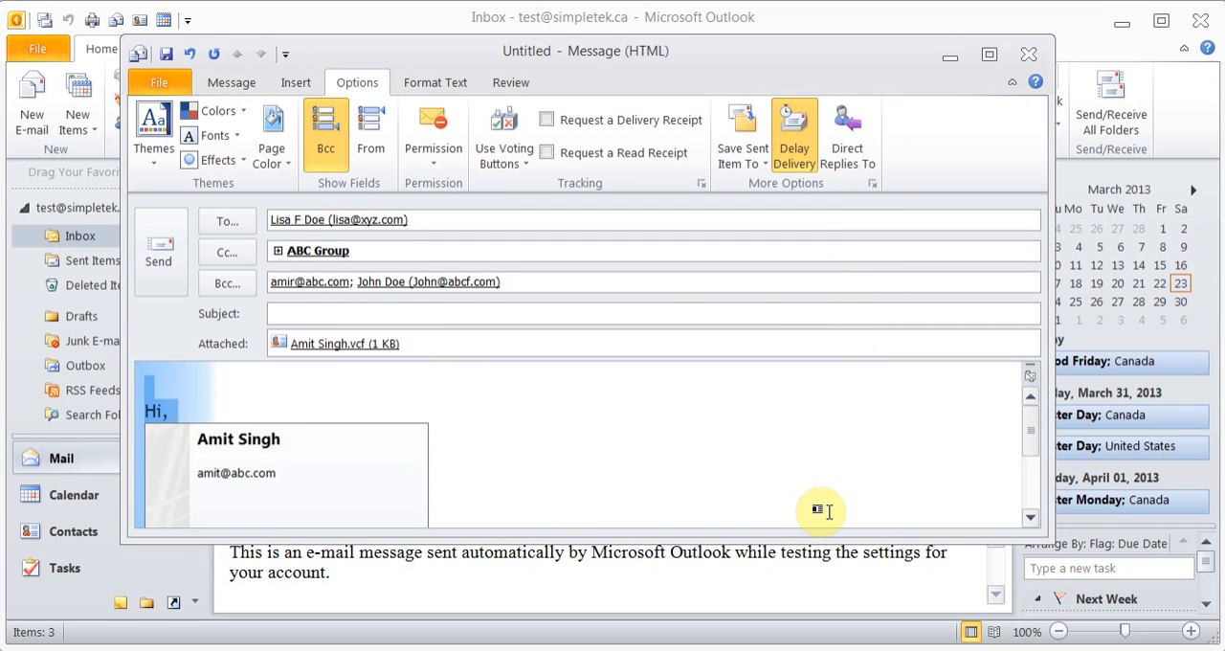
{"action": "left_click", "coordinate": [431, 155]}
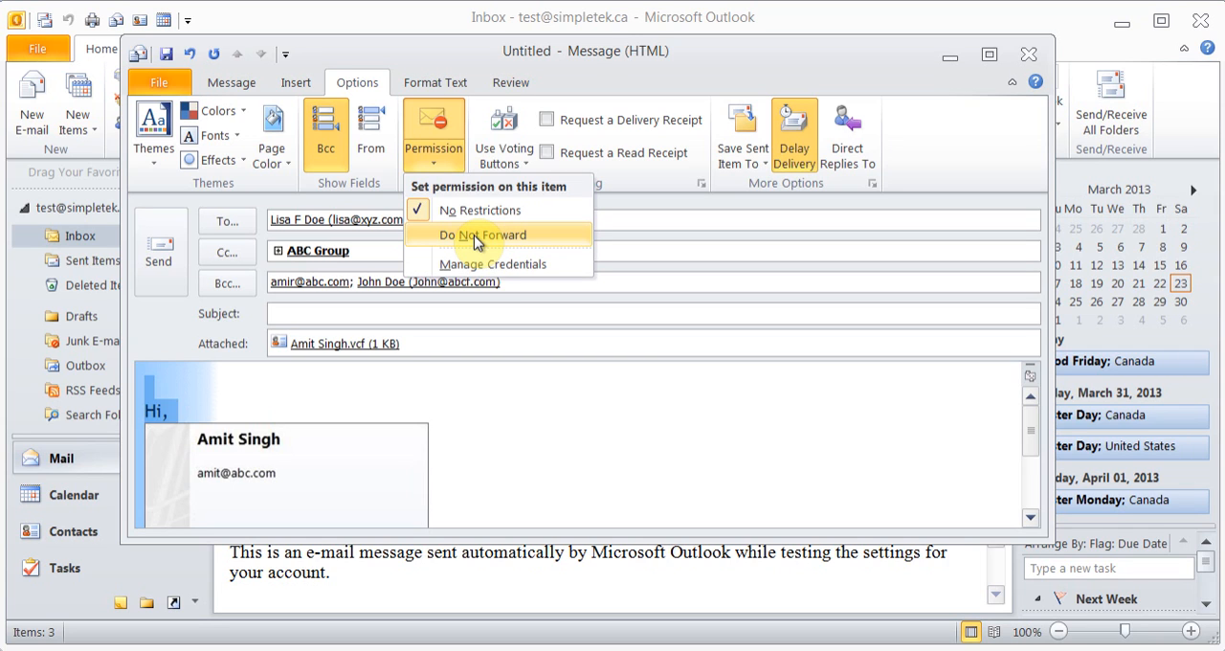
{"action": "left_click", "coordinate": [588, 73]}
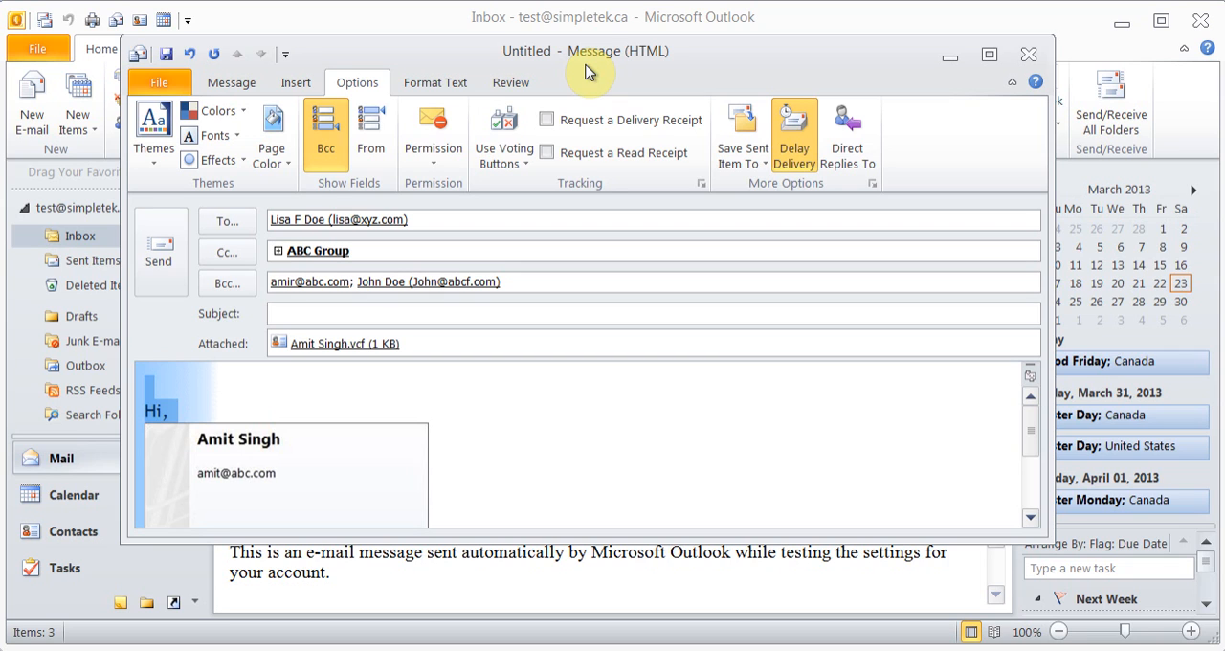
Add custom voting buttons to the message, replacing the Approve option with 03/30/2013
{"action": "left_click", "coordinate": [514, 163]}
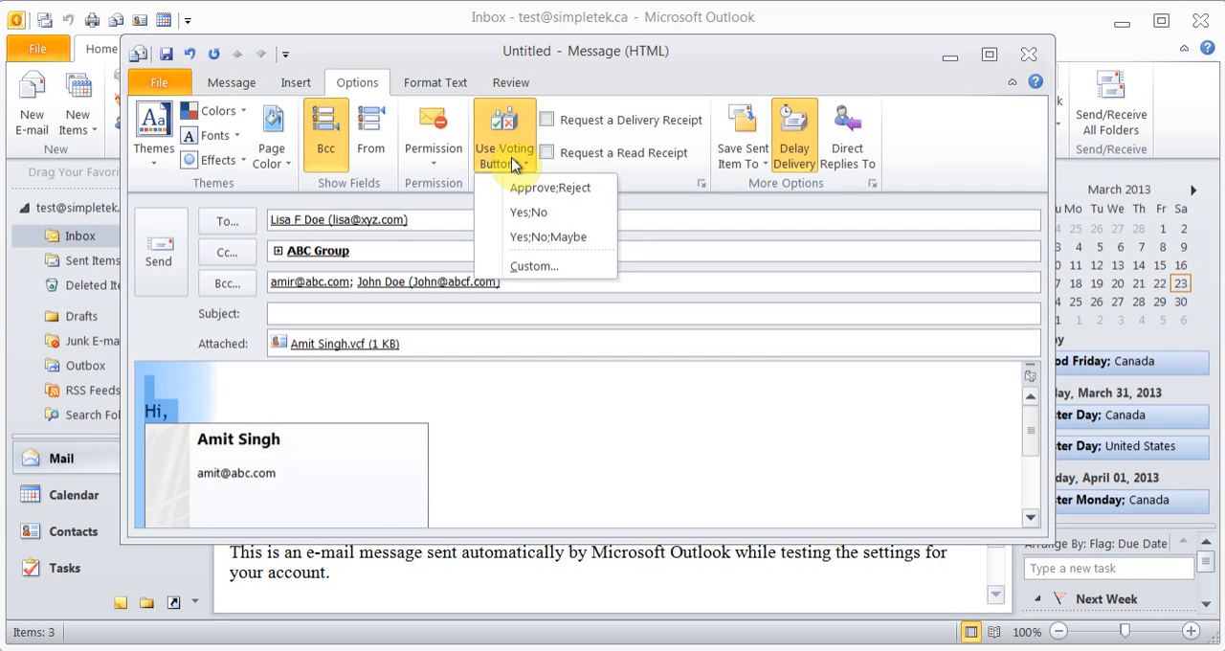
{"action": "left_click", "coordinate": [553, 272]}
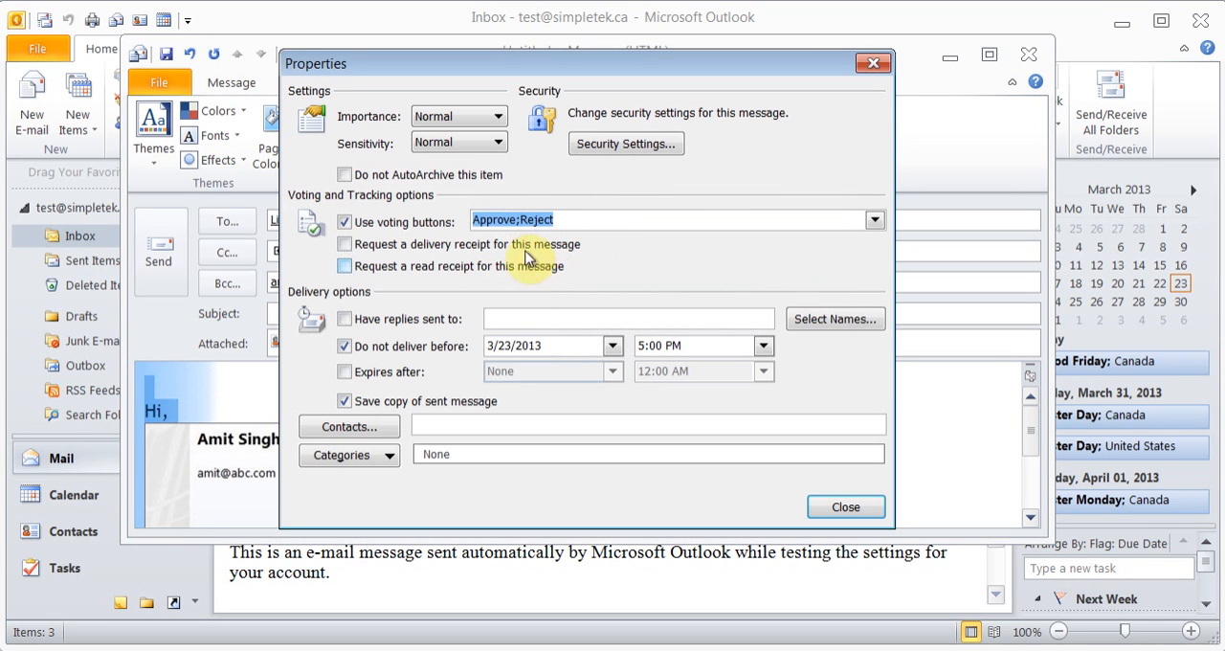
{"action": "left_click", "coordinate": [518, 219]}
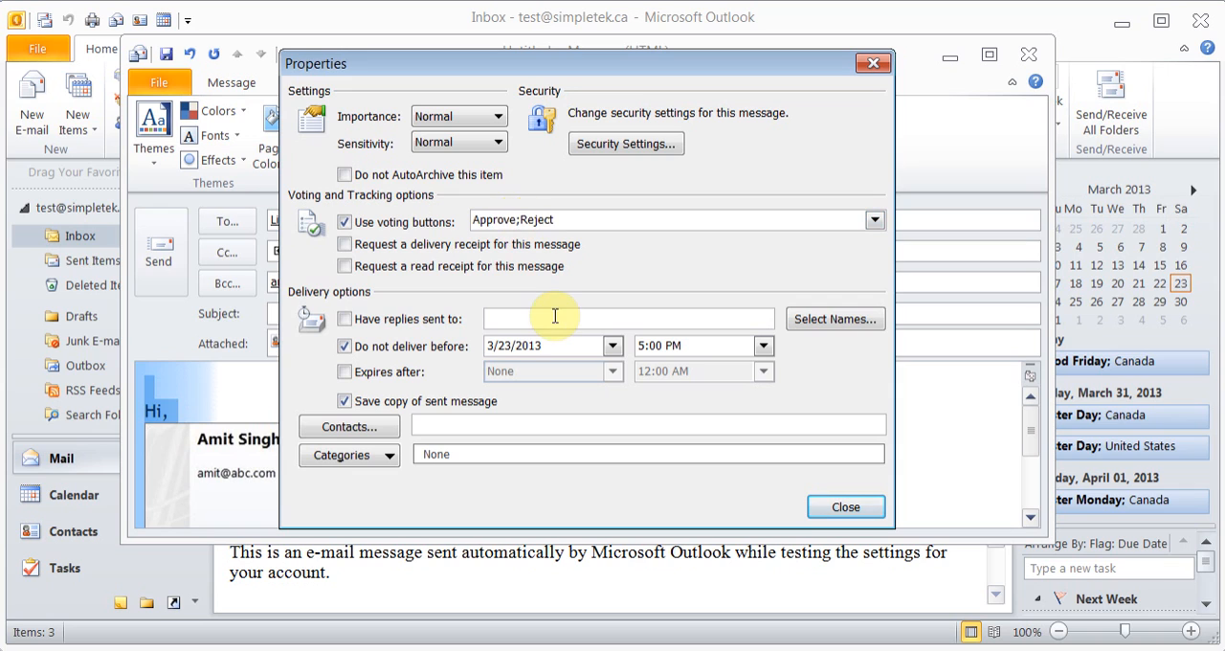
{"action": "key", "text": "BackSpace"}
{"action": "key", "text": "BackSpace"}
{"action": "key", "text": "BackSpace"}
{"action": "key", "text": "BackSpace"}
{"action": "key", "text": "BackSpace"}
{"action": "key", "text": "BackSpace"}
{"action": "key", "text": "BackSpace"}
{"action": "type", "text": "03/30/2013"}
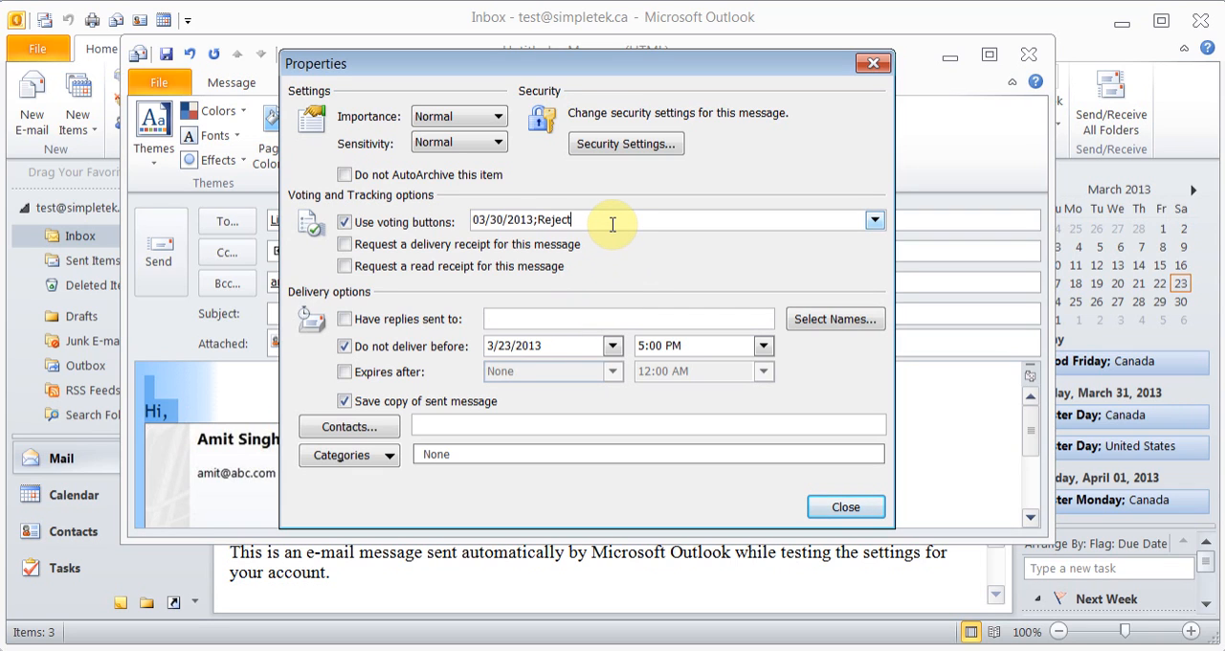
Replace the Reject voting option with 03/31/2012, add 04/01/2013 as a third option, and close the message properties
{"action": "key", "text": "BackSpace"}
{"action": "key", "text": "BackSpace"}
{"action": "key", "text": "BackSpace"}
{"action": "key", "text": "BackSpace"}
{"action": "key", "text": "BackSpace"}
{"action": "key", "text": "BackSpace"}
{"action": "type", "text": "03/31/2012;03/"}
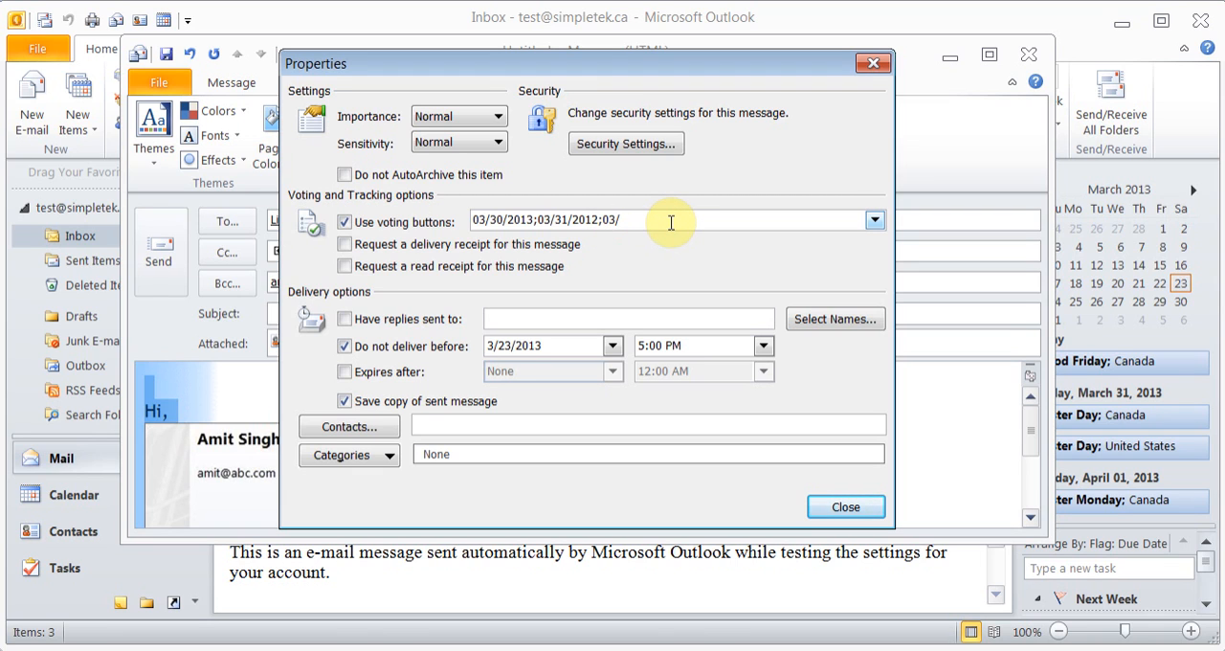
{"action": "key", "text": "BackSpace"}
{"action": "key", "text": "BackSpace"}
{"action": "type", "text": "4/01/2013"}
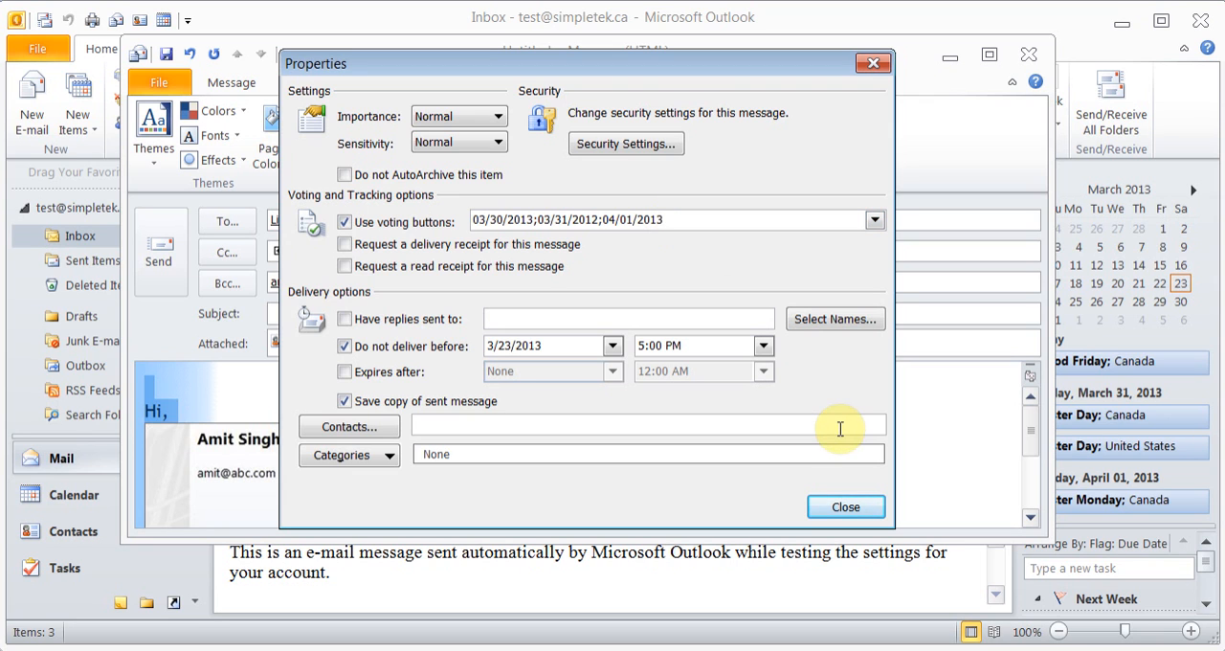
{"action": "left_click", "coordinate": [847, 508]}
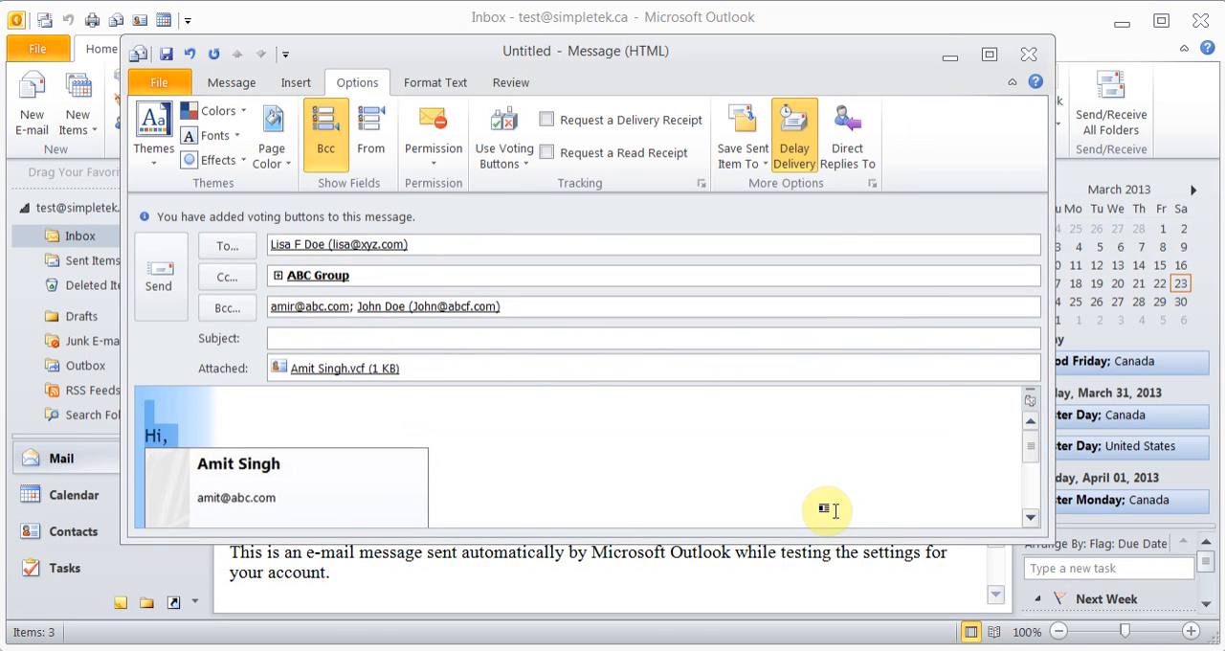
Replace the message's To recipient with the test account's own e-mail address
{"action": "left_click_drag", "start_coordinate": [431, 244], "coordinate": [259, 244]}
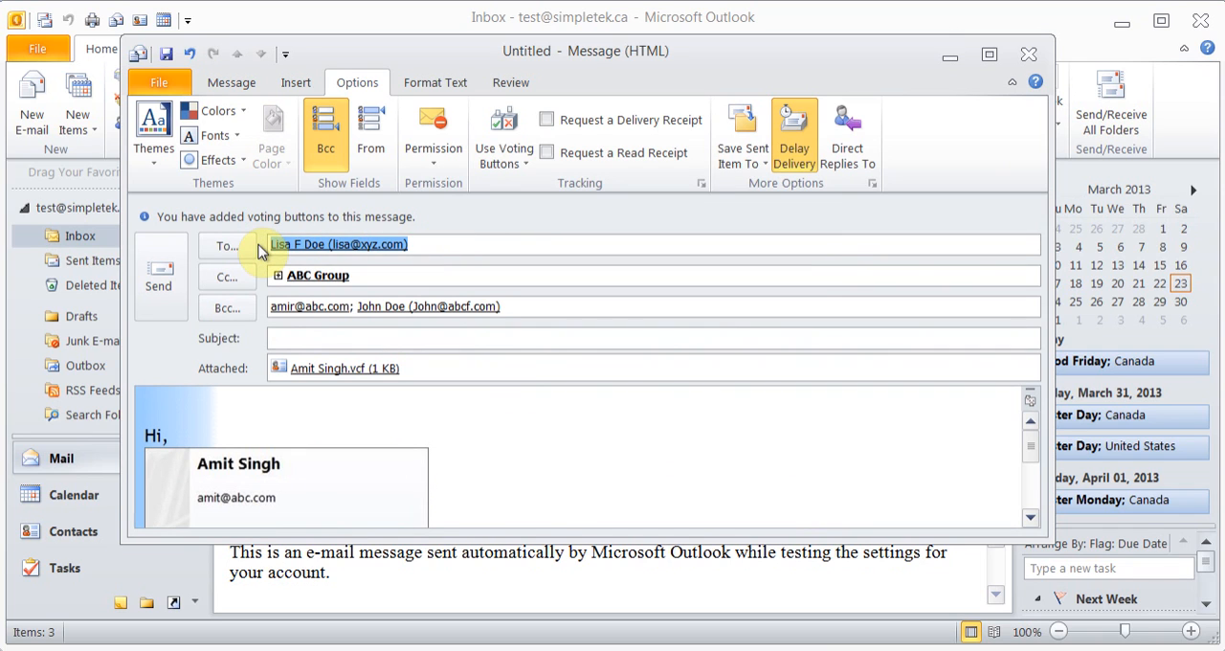
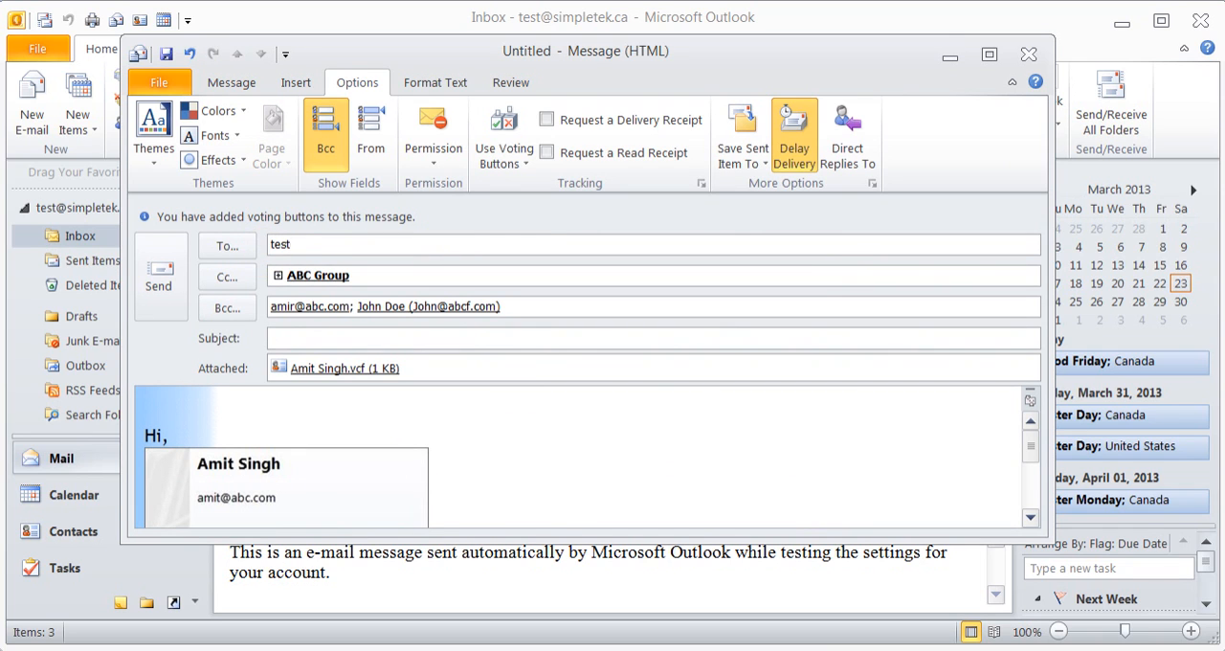
{"action": "key", "text": "Tab"}
Remove all recipients from the message's Cc and Bcc fields
{"action": "key", "text": "BackSpace"}
{"action": "key", "text": "BackSpace"}
{"action": "key", "text": "Tab"}
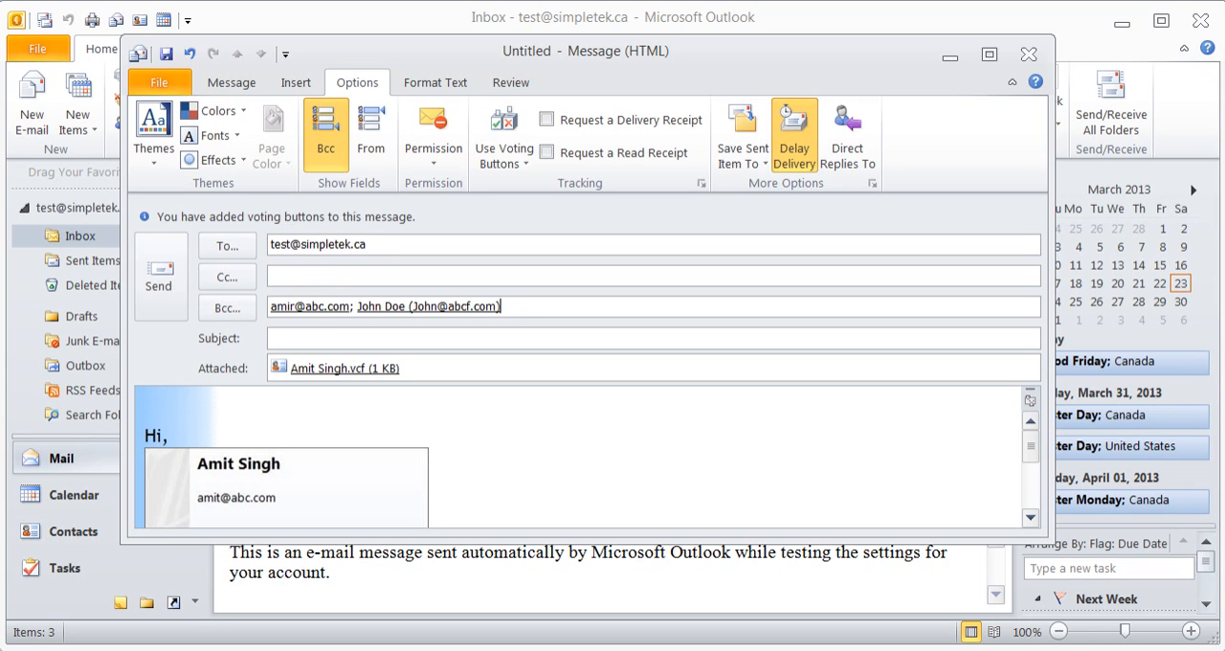
{"action": "key", "text": "BackSpace"}
{"action": "key", "text": "BackSpace"}
{"action": "key", "text": "BackSpace"}
{"action": "key", "text": "BackSpace"}
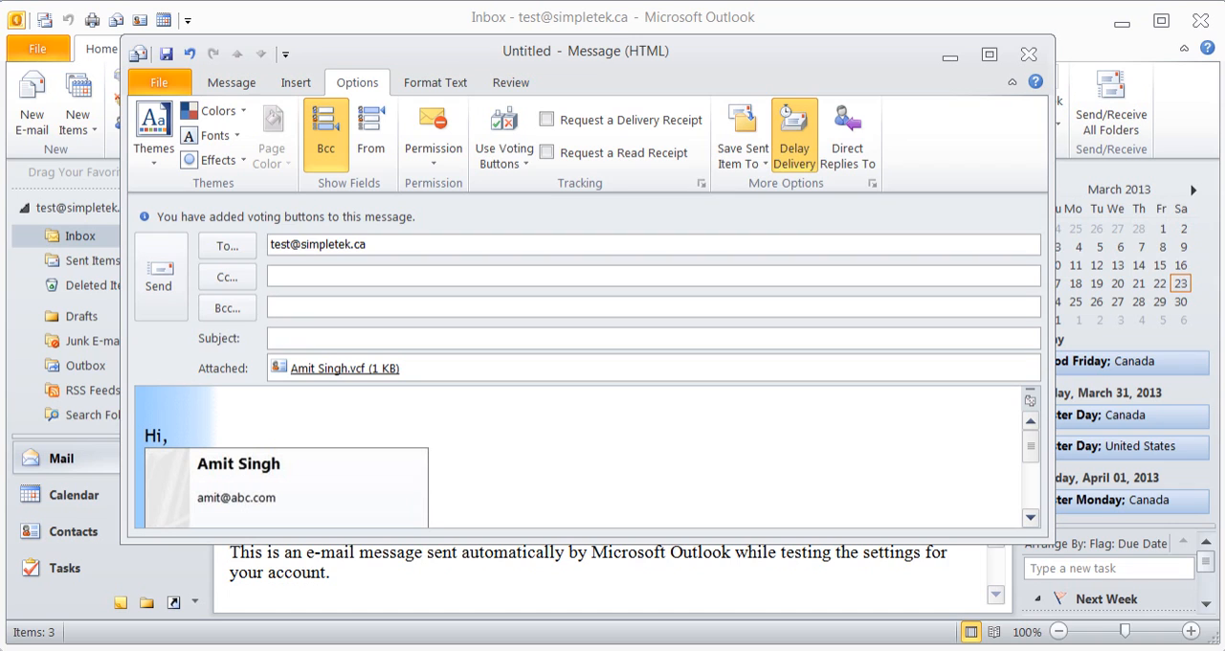
Enter "Vote on the dates" as the message subject and send the message
{"action": "left_click", "coordinate": [321, 341]}
{"action": "type", "text": "Vote on the dates"}
{"action": "left_click", "coordinate": [158, 275]}
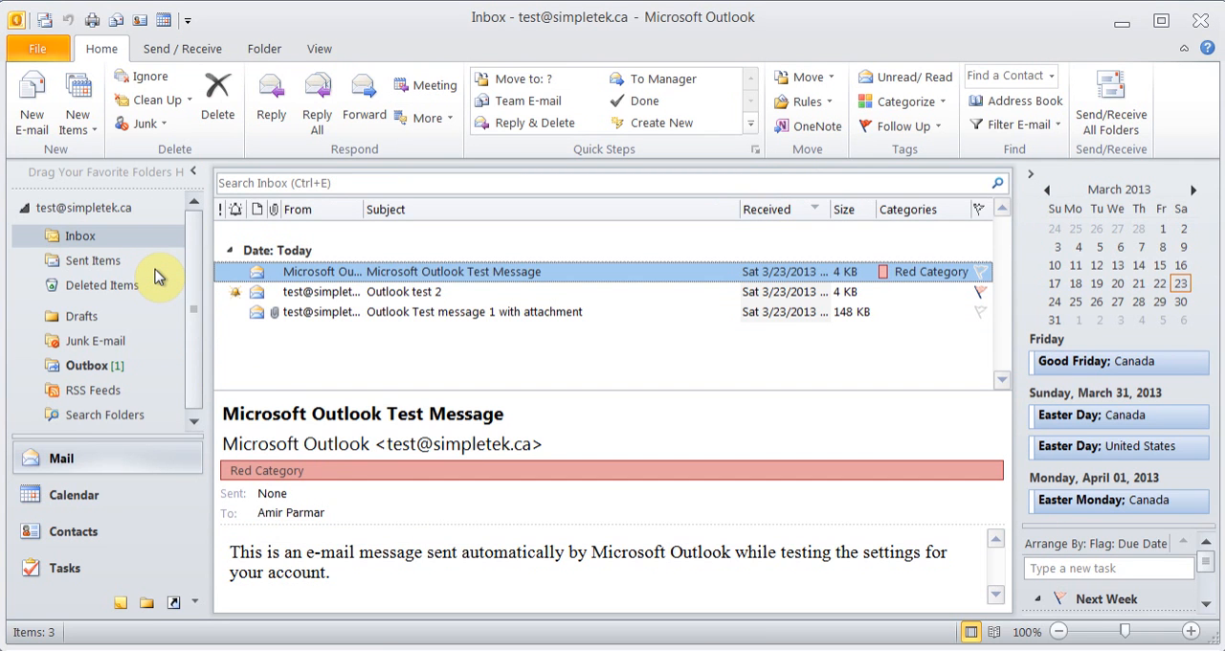
Send and receive all folders and check the Outbox for the pending message
{"action": "left_click", "coordinate": [45, 24]}
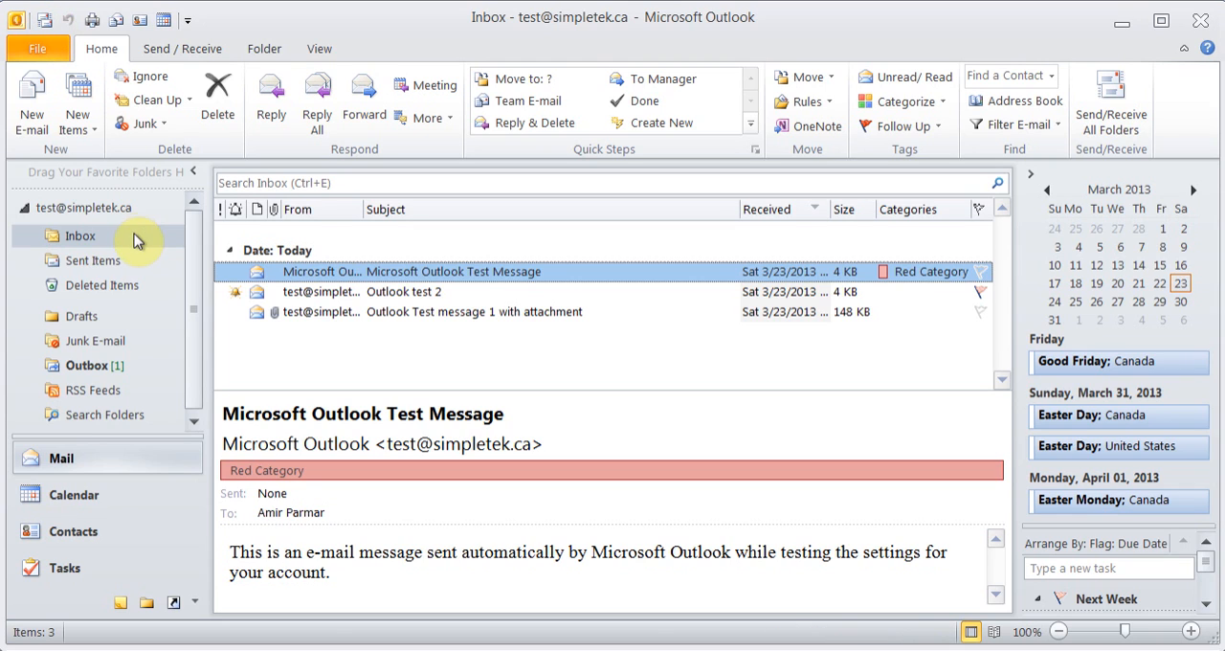
{"action": "left_click", "coordinate": [88, 365]}
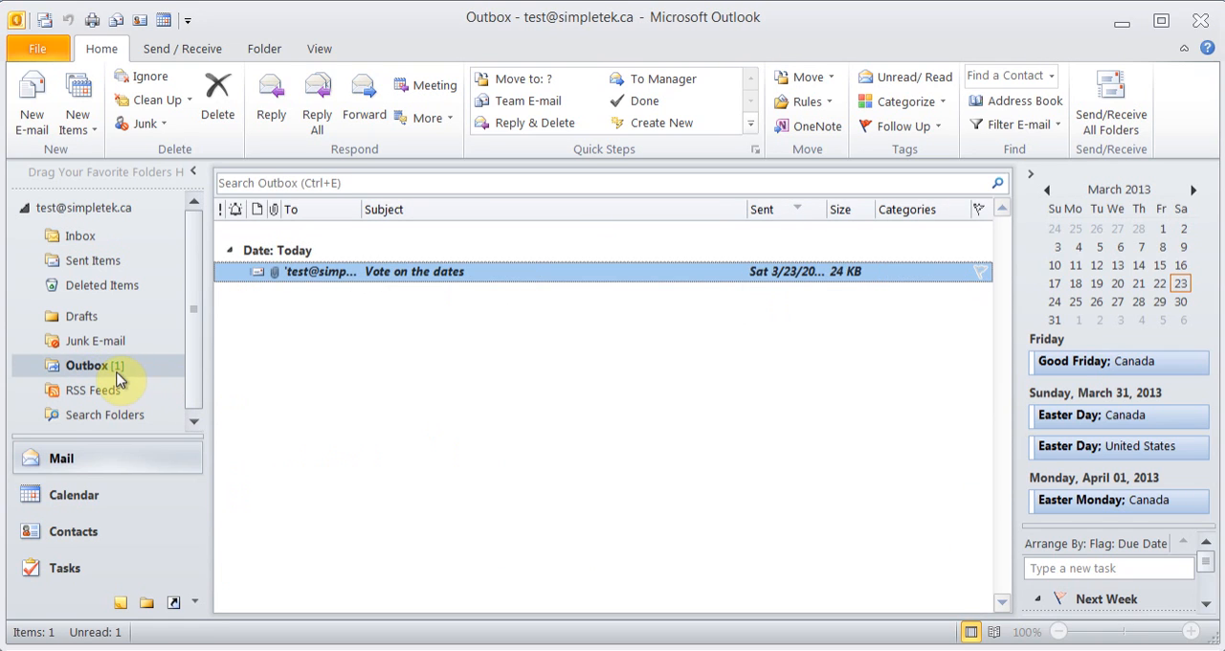
{"action": "right_click", "coordinate": [114, 375]}
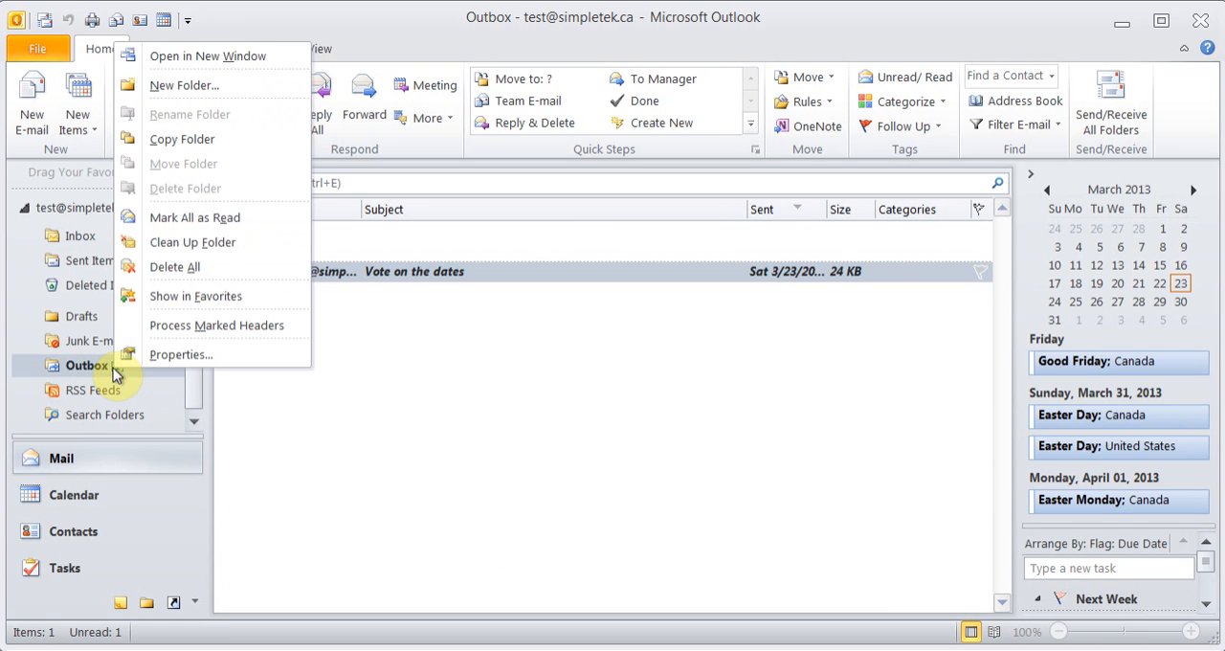
{"action": "left_click", "coordinate": [92, 368]}
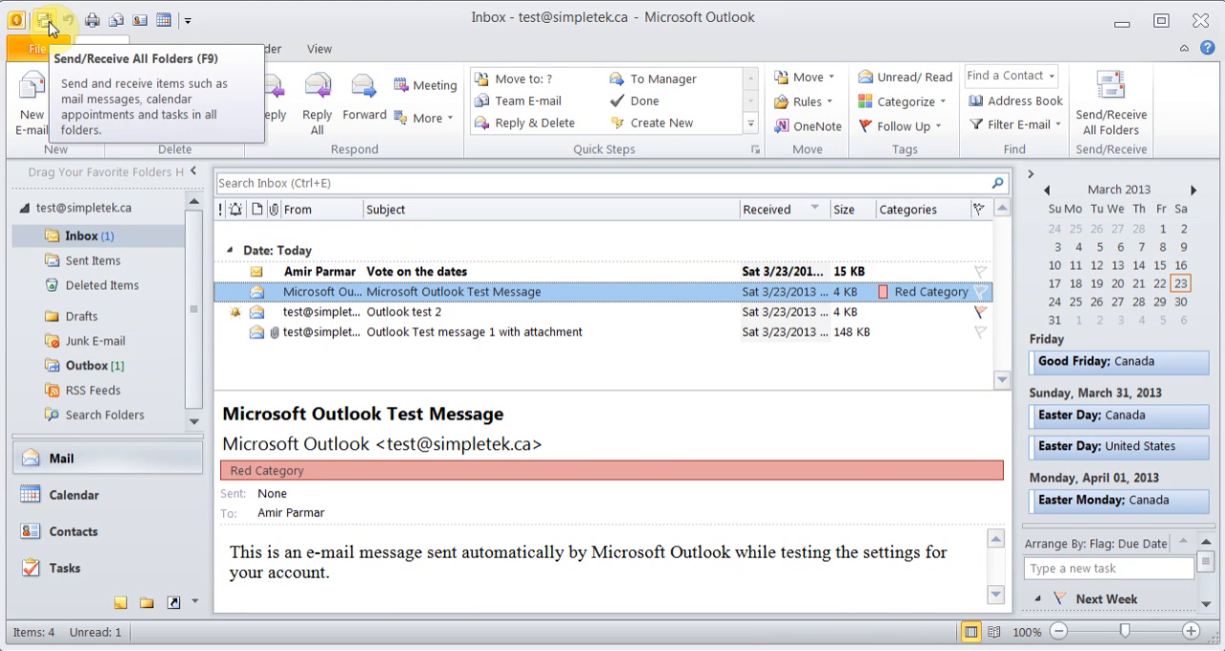
Delete the "Vote on the dates" message from the Outbox
{"action": "left_click", "coordinate": [102, 371]}
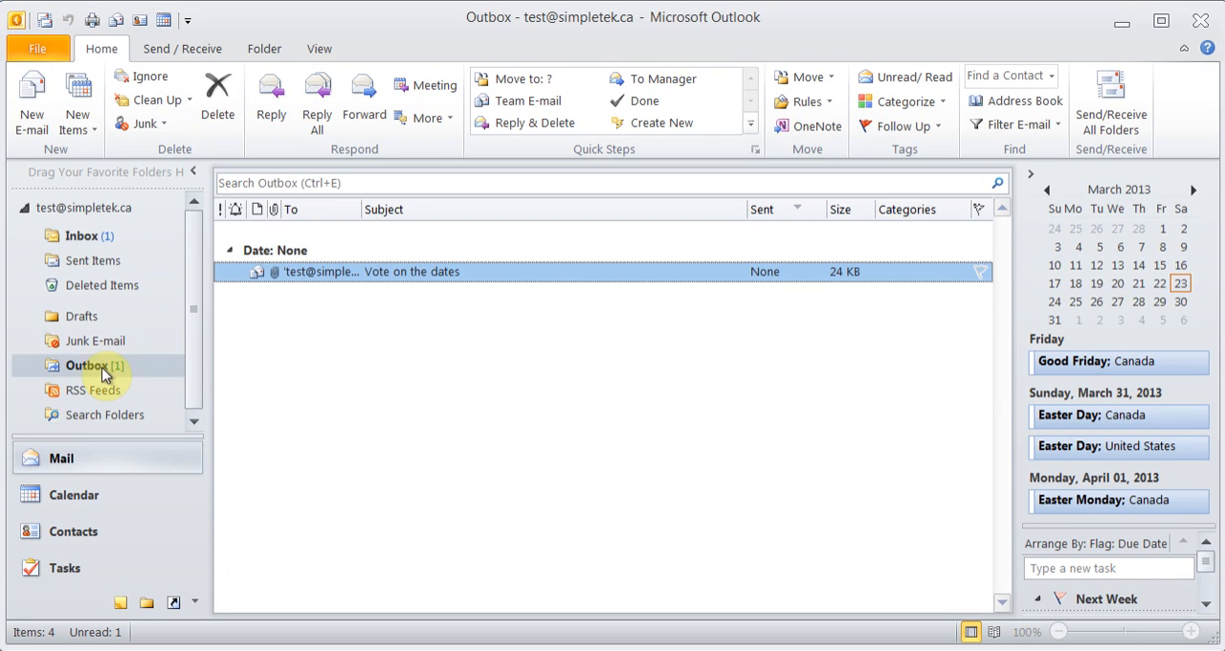
{"action": "right_click", "coordinate": [350, 273]}
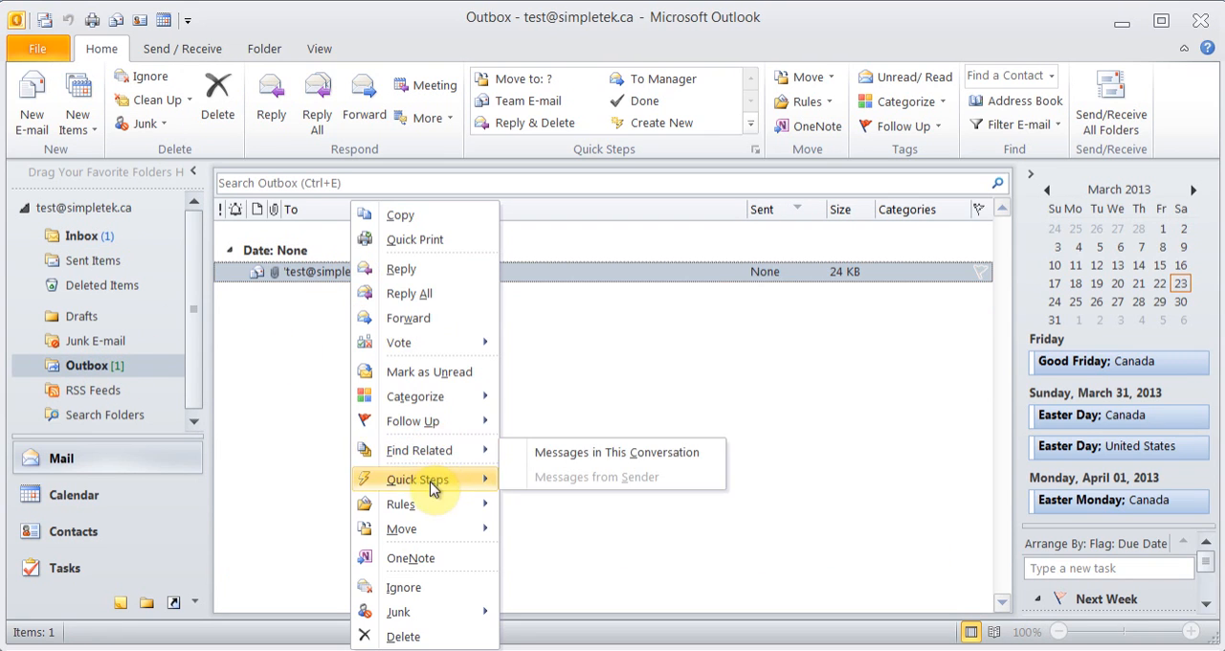
{"action": "left_click", "coordinate": [409, 637]}
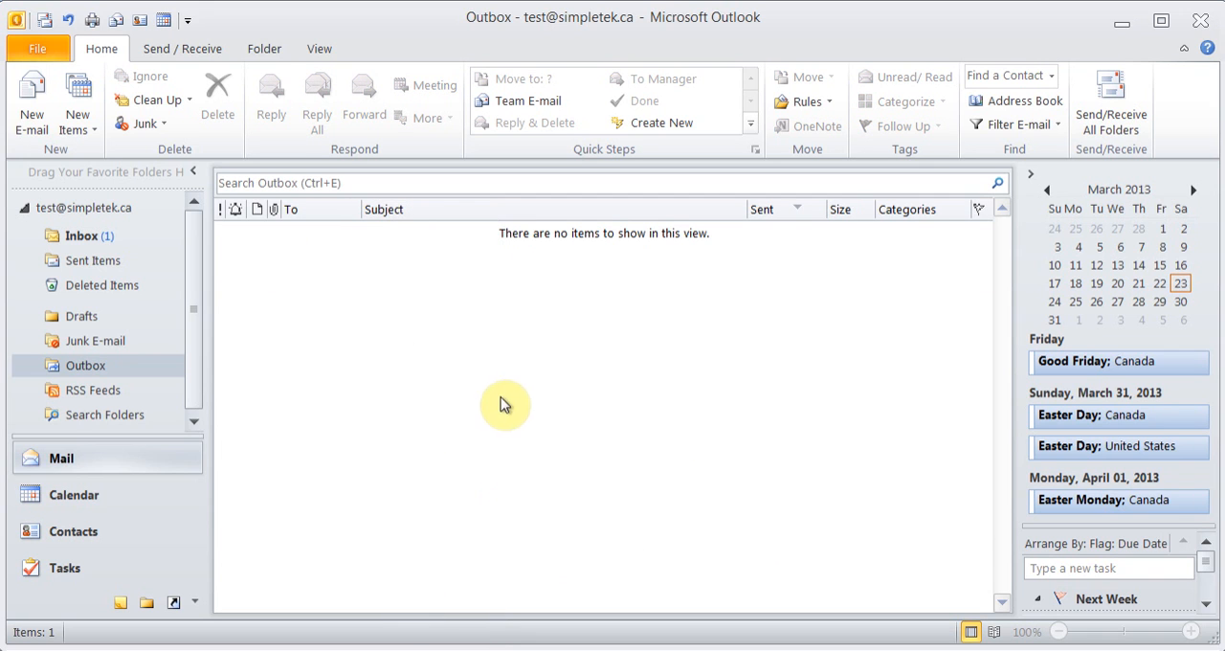
Open the received "Vote on the dates" message from the Inbox in its own window
{"action": "left_click", "coordinate": [86, 245]}
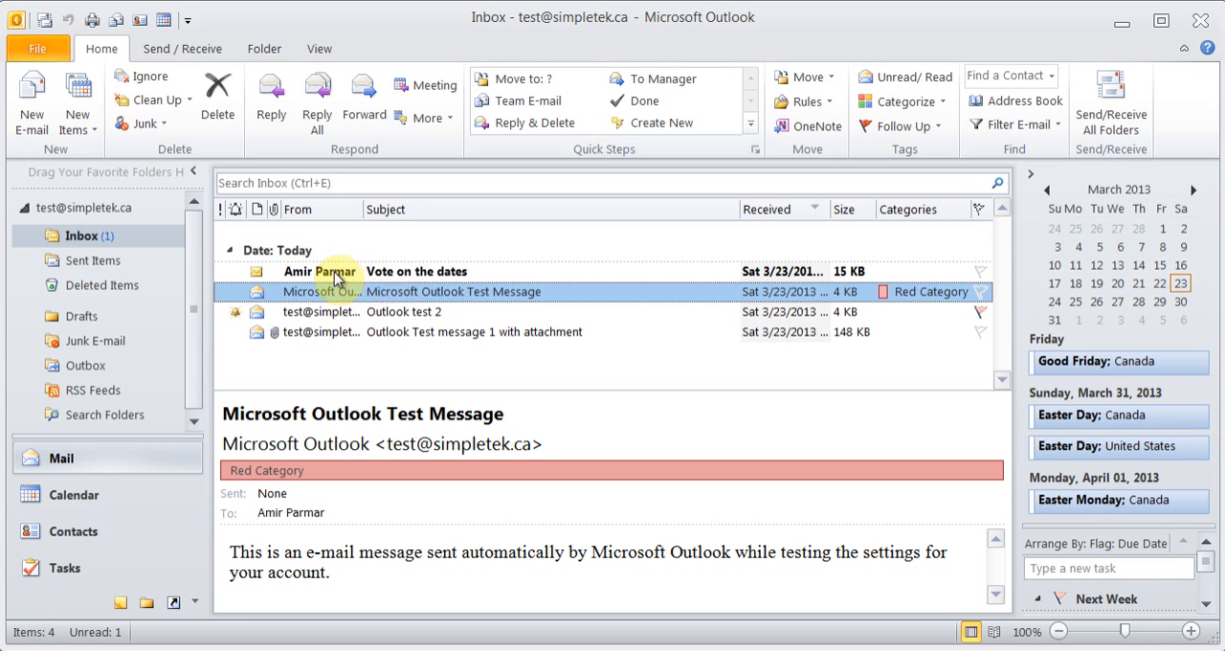
{"action": "left_click", "coordinate": [384, 275]}
{"action": "double_click", "coordinate": [384, 275]}
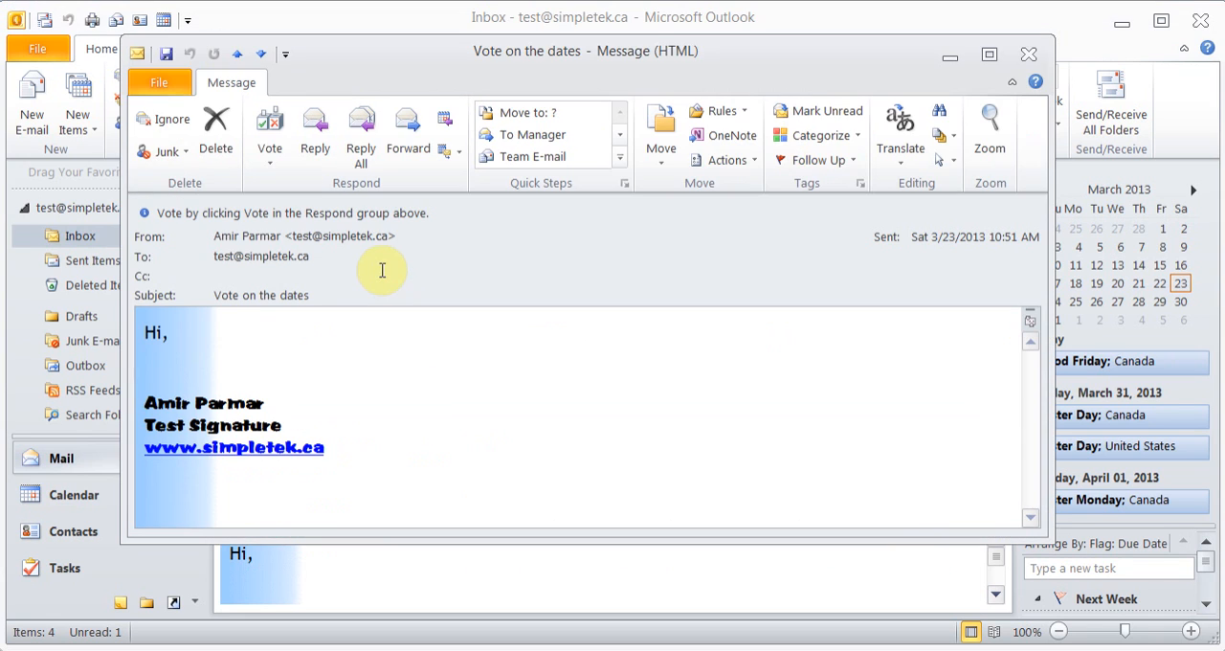
Vote 04/01/2013 on the "Vote on the dates" message, send the response immediately and close the message
{"action": "left_click", "coordinate": [272, 153]}
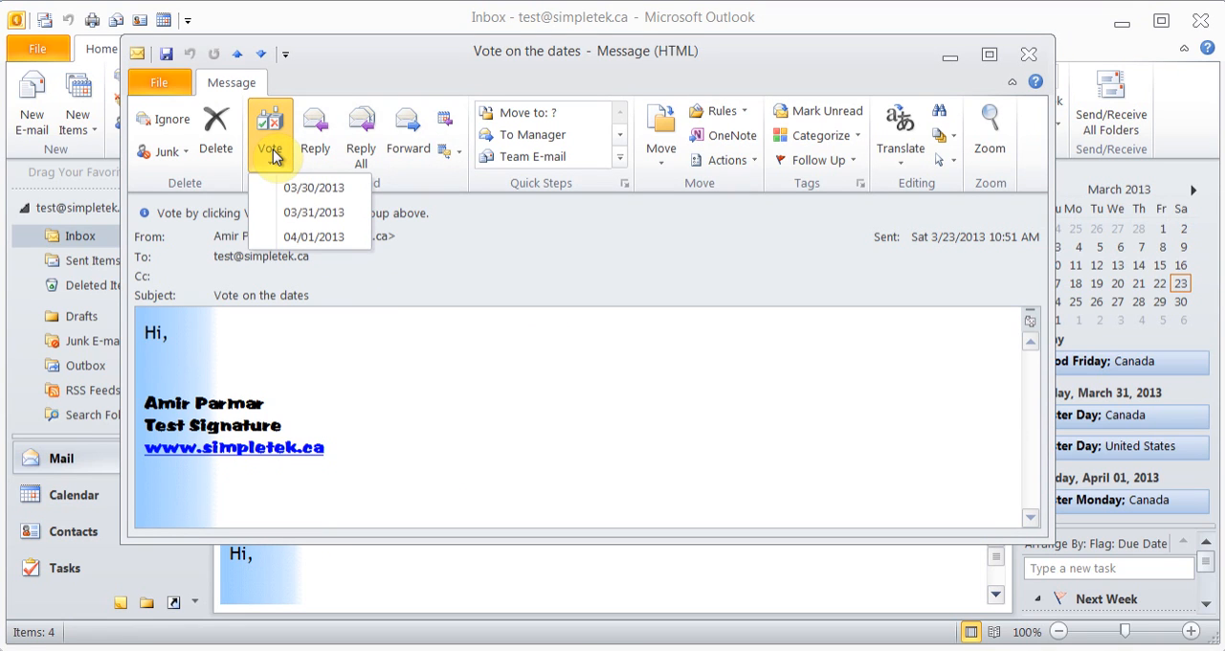
{"action": "left_click", "coordinate": [342, 239]}
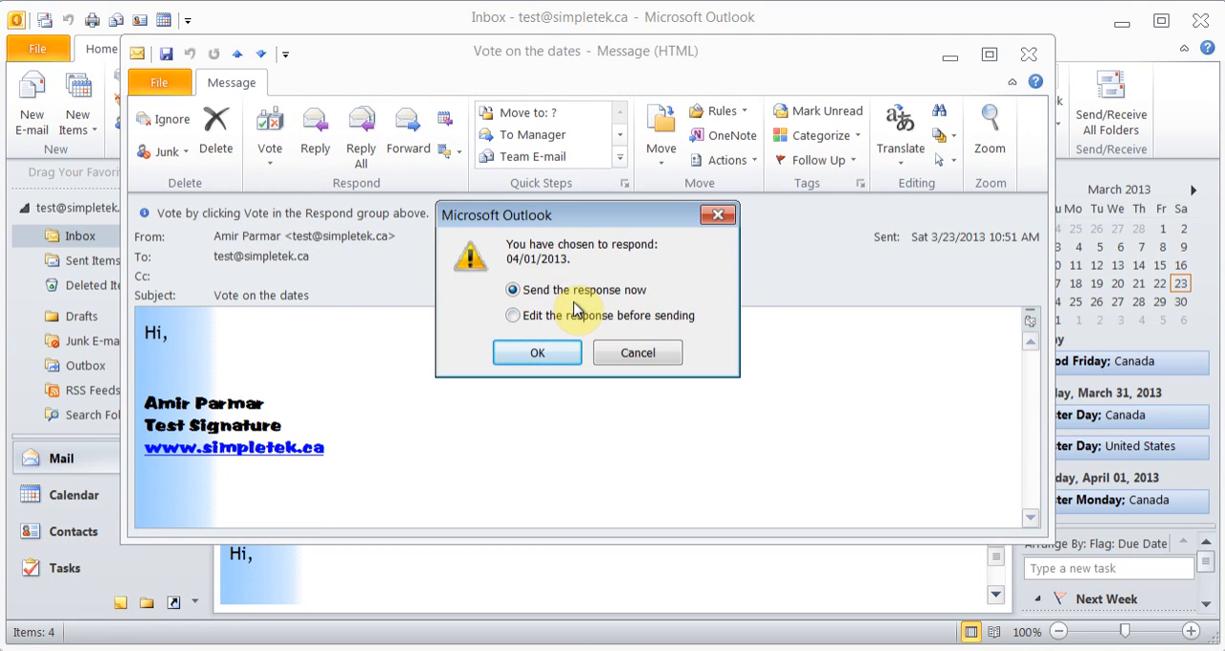
{"action": "left_click", "coordinate": [541, 353]}
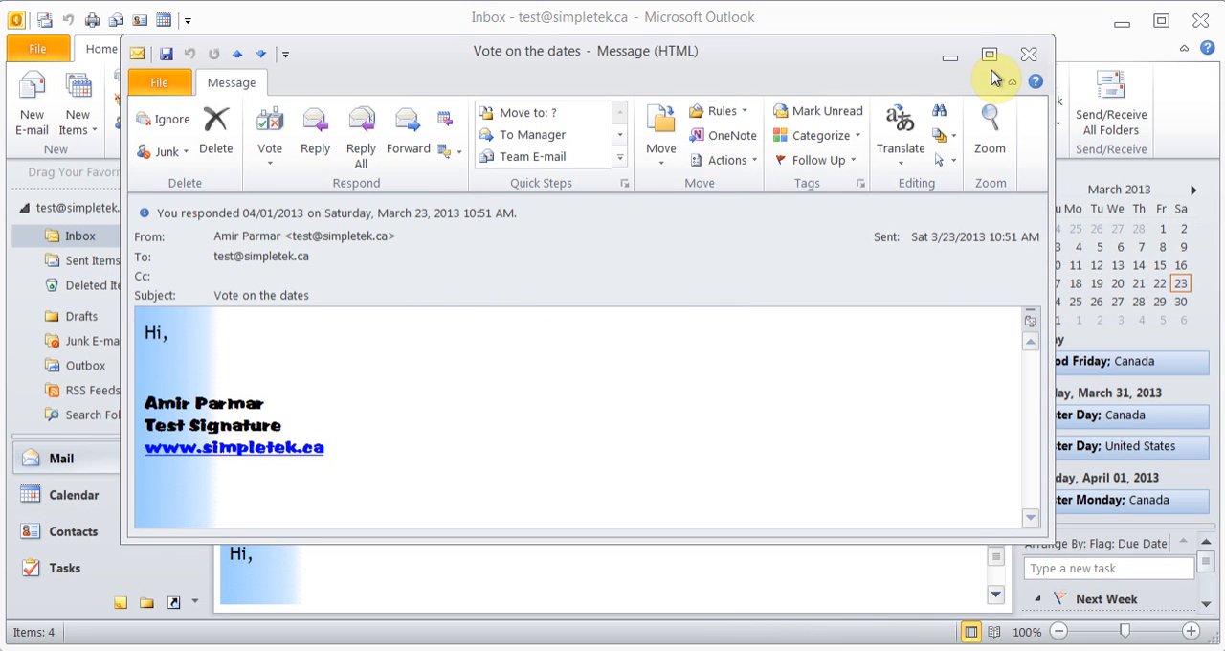
{"action": "left_click", "coordinate": [1028, 54]}
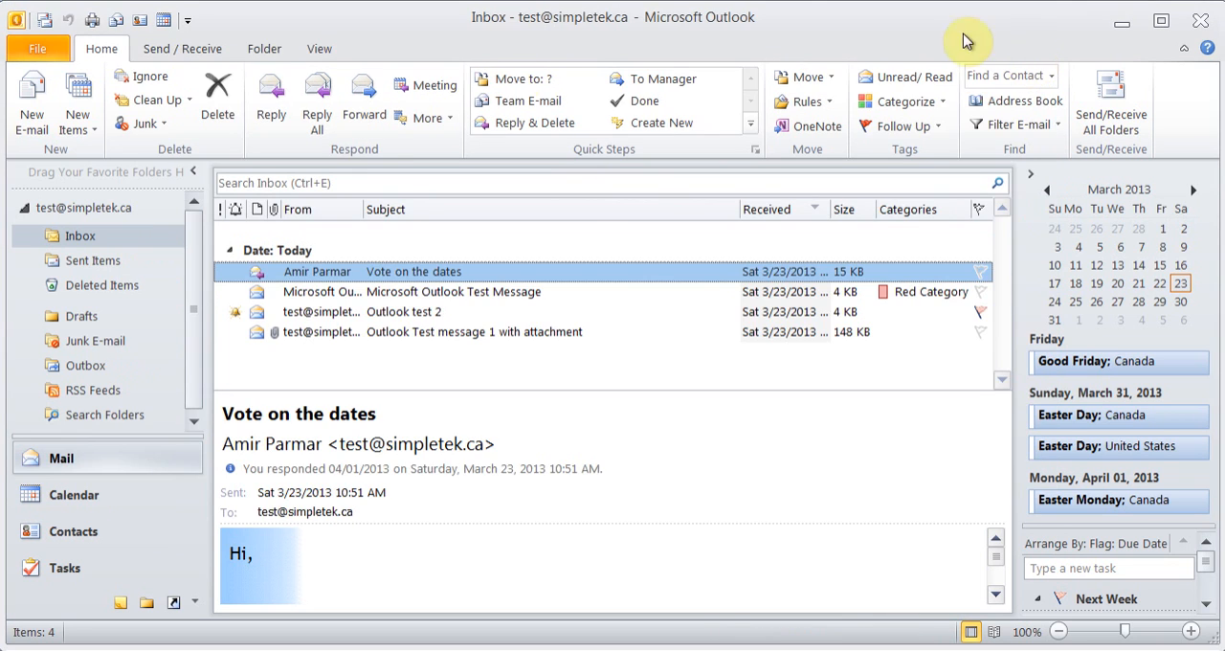
Send and receive all folders and view the incoming vote response in the Inbox
{"action": "left_click", "coordinate": [44, 20]}
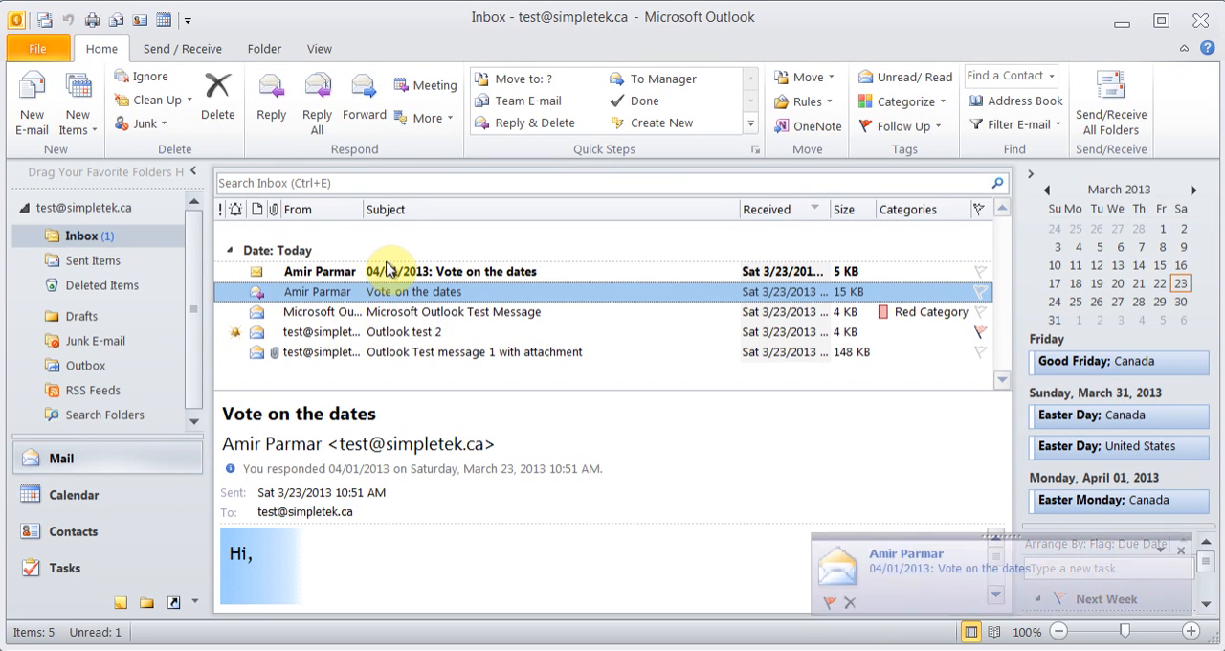
{"action": "left_click", "coordinate": [389, 273]}
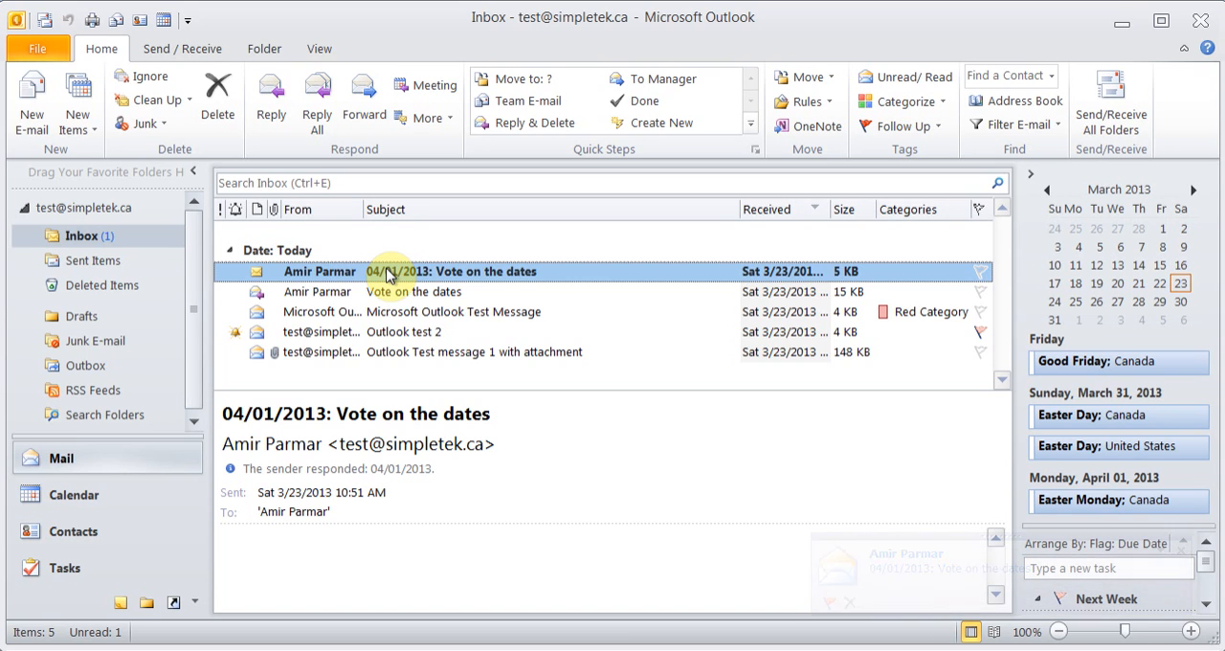
Review the voting, tracking and delivery options of a new blank message, and close it without sending
{"action": "left_click", "coordinate": [38, 128]}
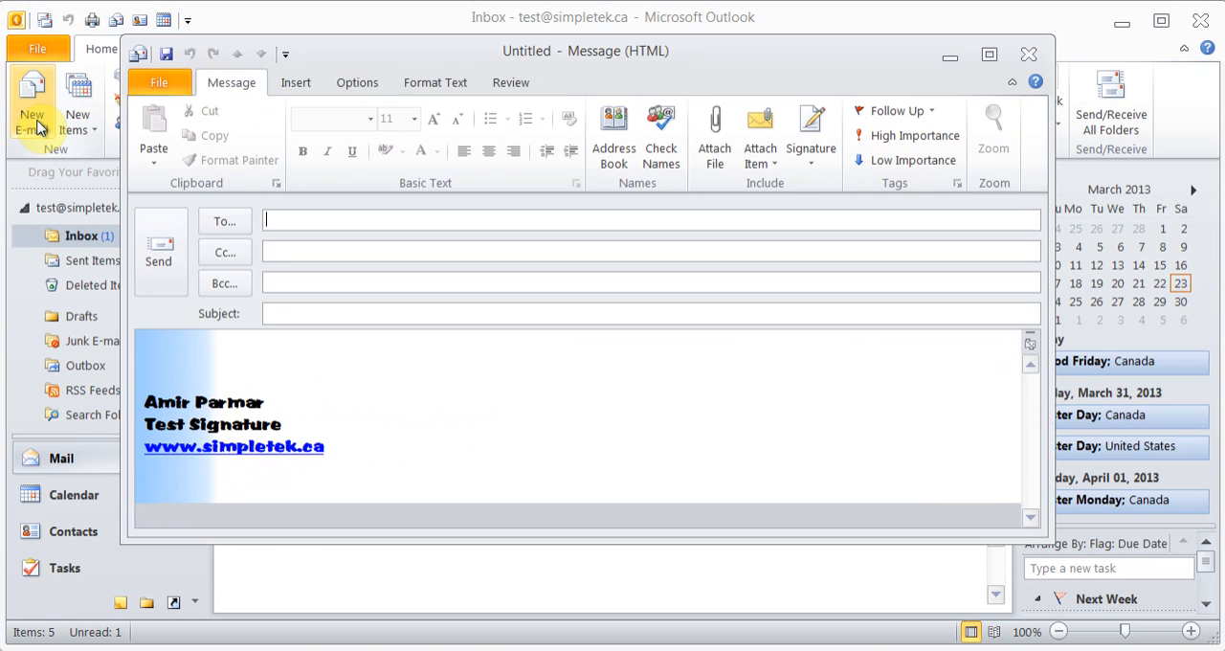
{"action": "left_click", "coordinate": [353, 83]}
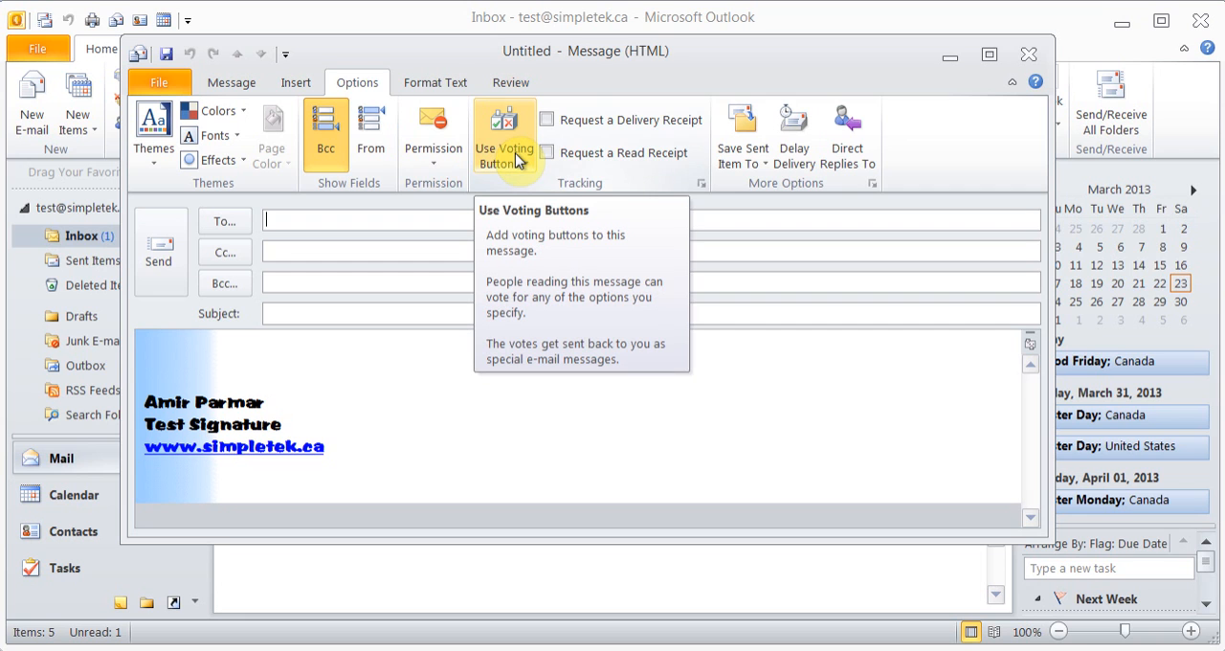
{"action": "left_click", "coordinate": [1028, 55]}
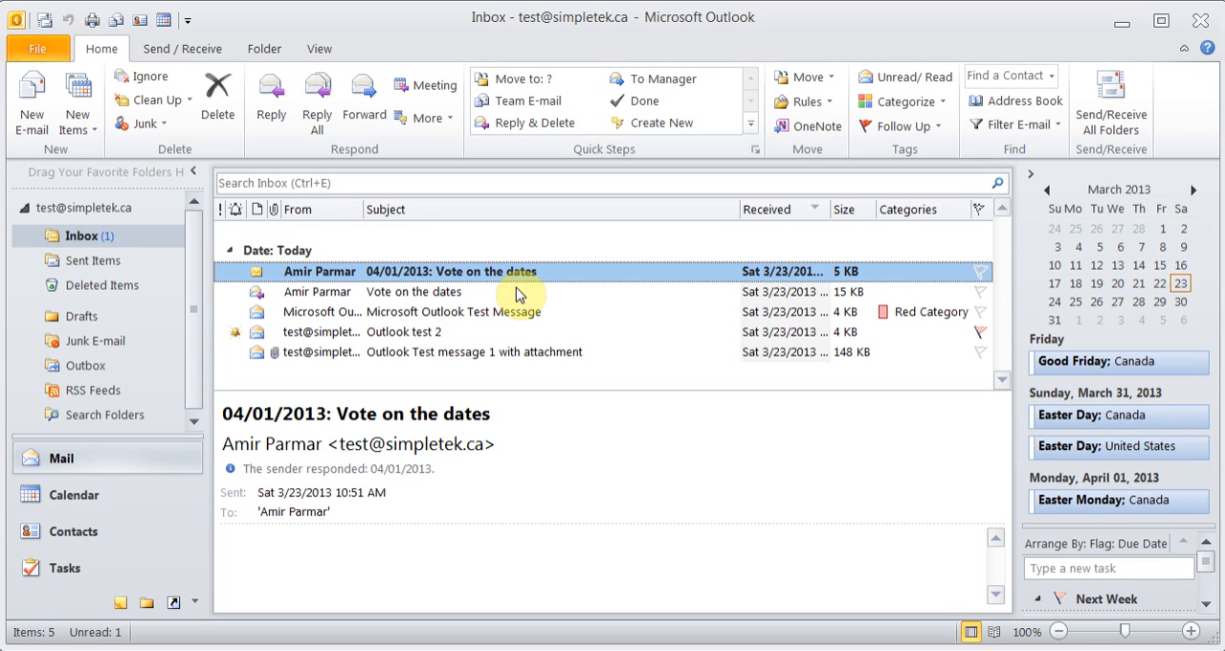
Delete the "Microsoft Outlook Test Message" from the Inbox
{"action": "left_click", "coordinate": [335, 327]}
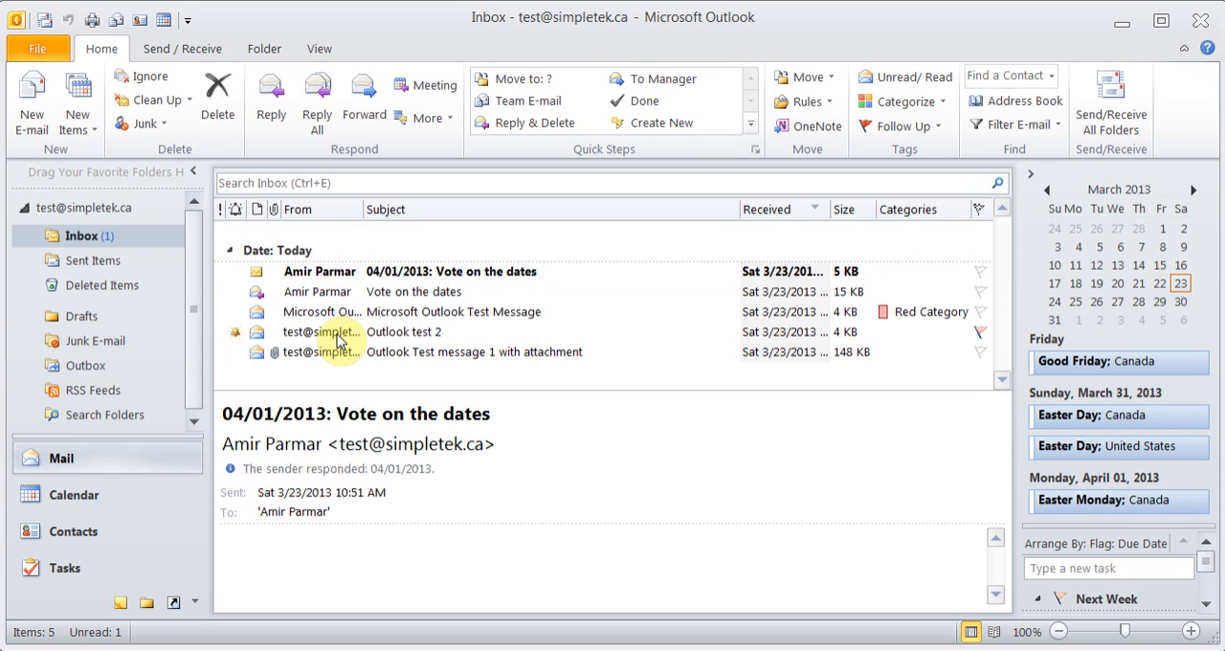
{"action": "left_click", "coordinate": [337, 316]}
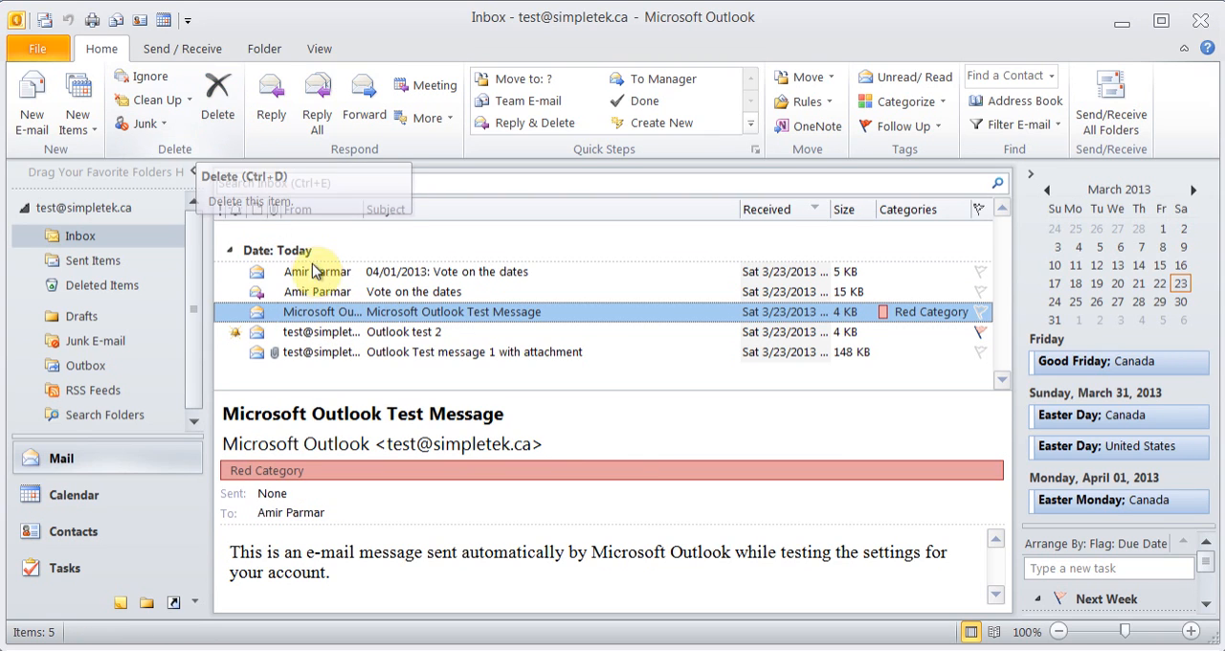
{"action": "right_click", "coordinate": [316, 318]}
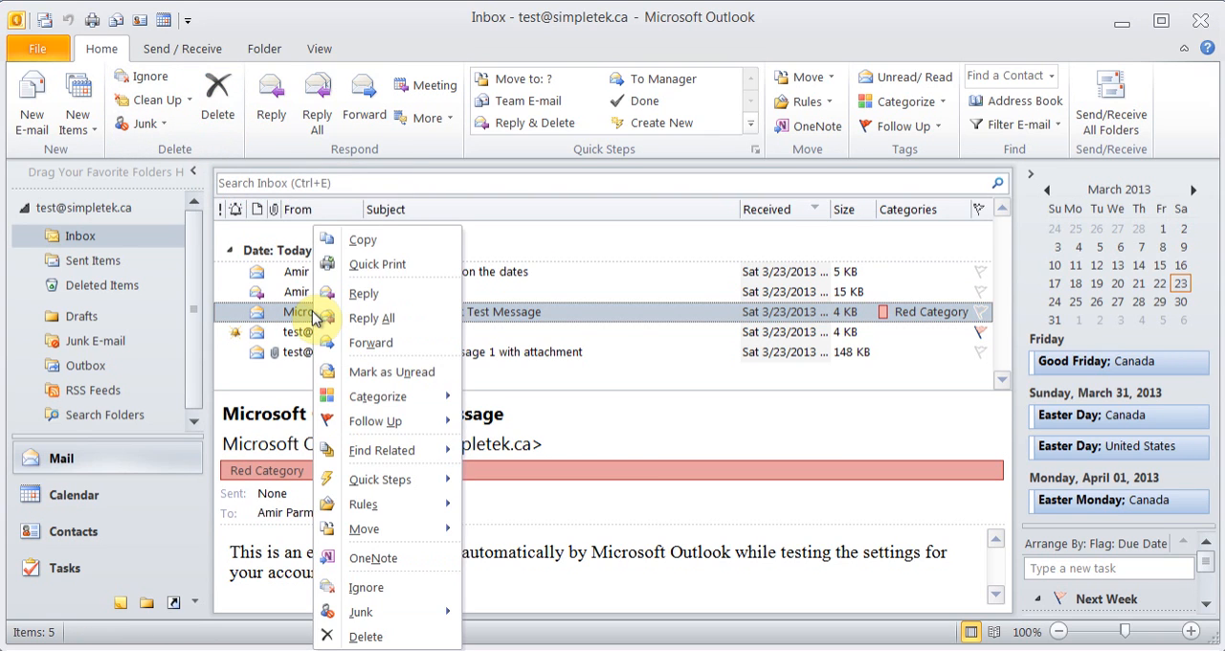
{"action": "key", "text": "Escape"}
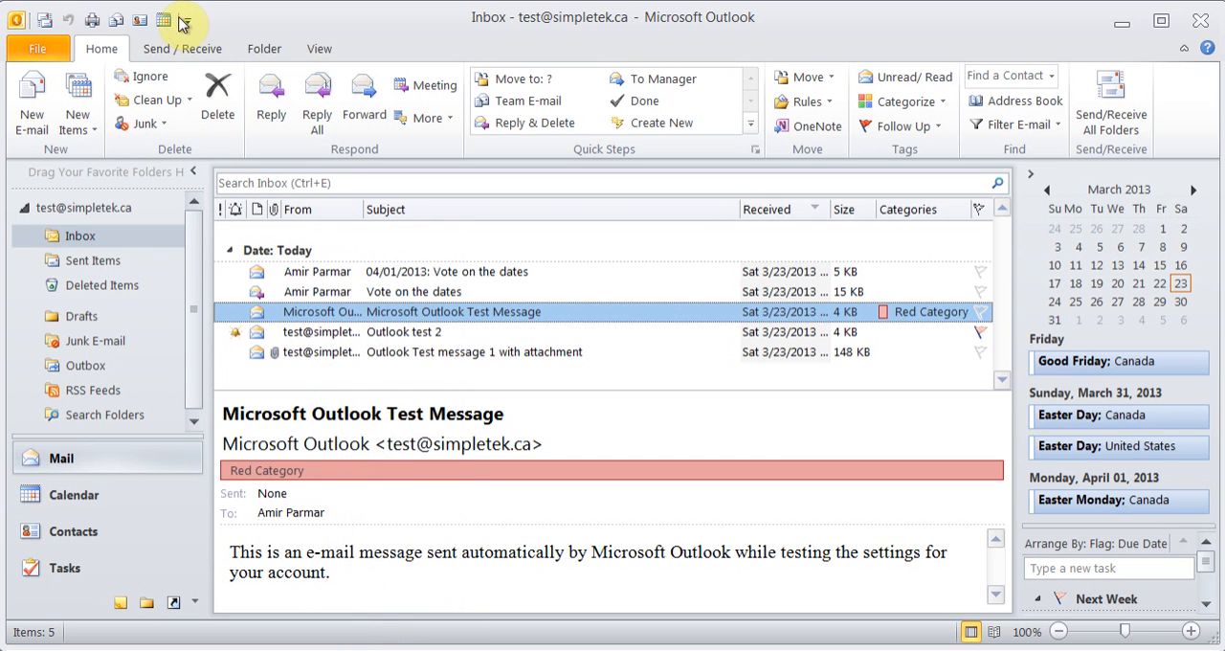
{"action": "left_click", "coordinate": [219, 105]}
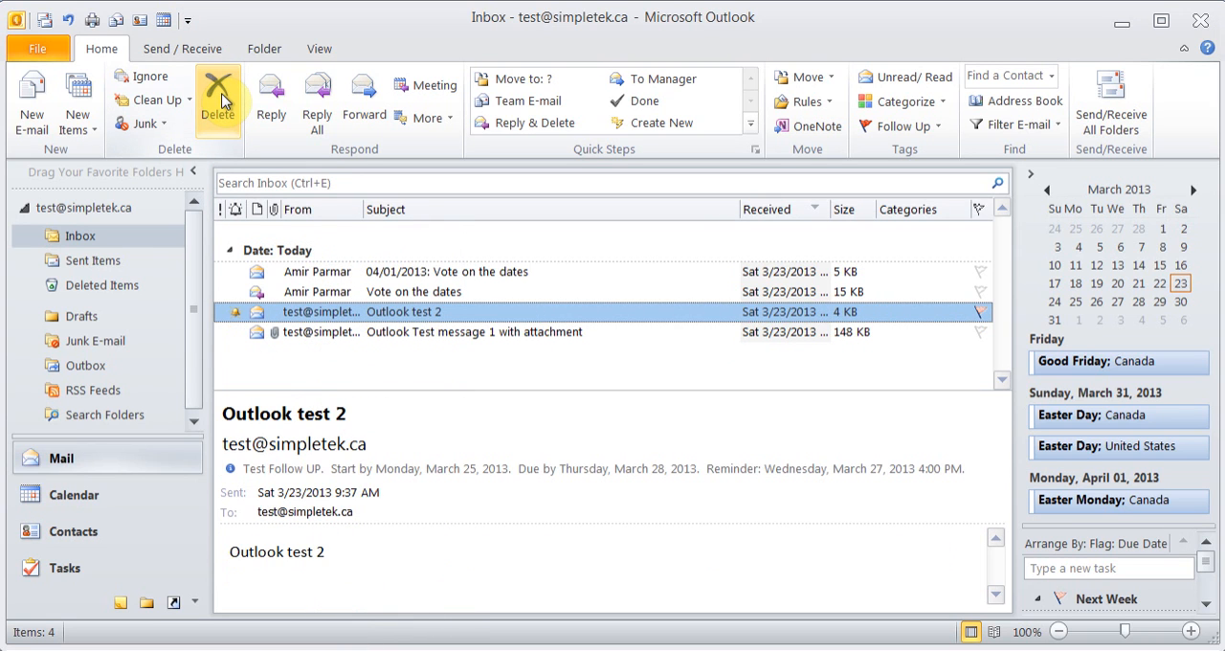
Empty the Deleted Items folder and confirm the permanent deletion of its contents
{"action": "left_click", "coordinate": [107, 287]}
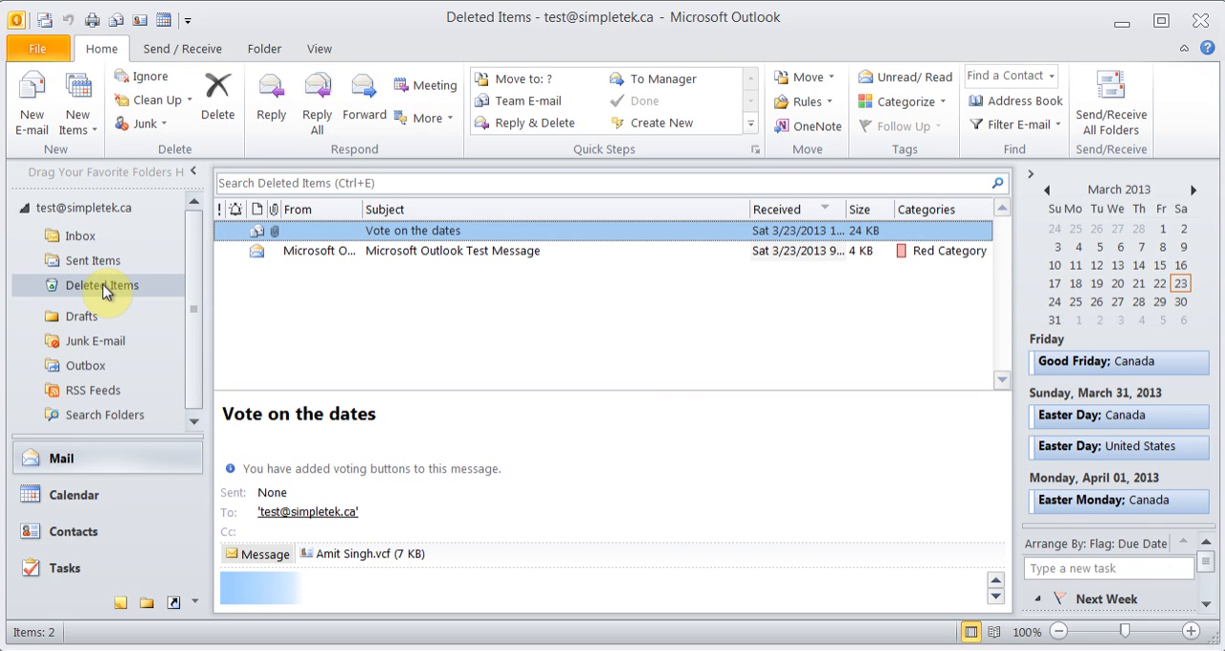
{"action": "right_click", "coordinate": [105, 292]}
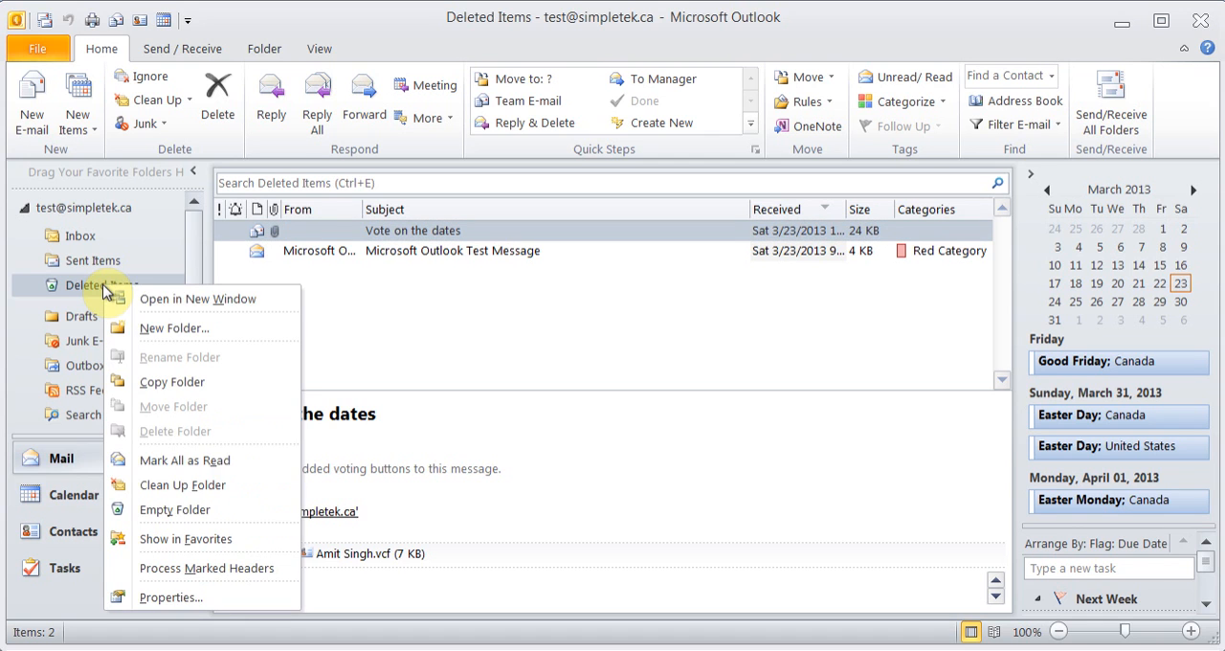
{"action": "left_click", "coordinate": [211, 510]}
{"action": "left_click", "coordinate": [574, 389]}
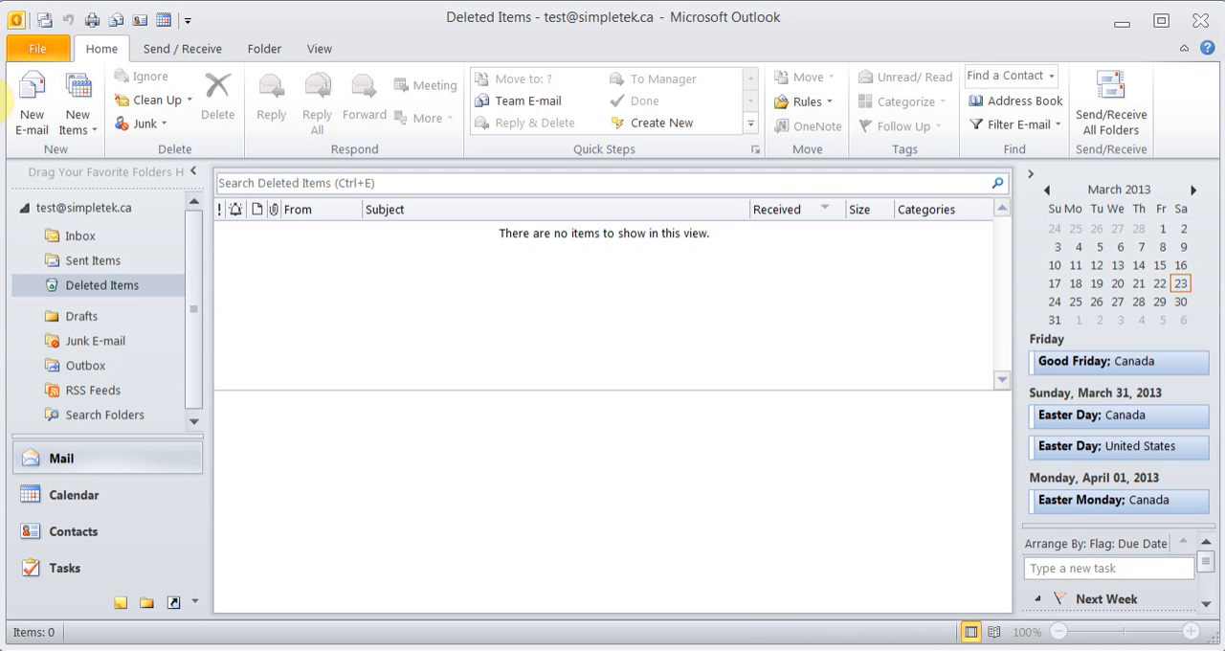
Create a folder named ABC inside the Inbox for Mail and Post Items
{"action": "left_click", "coordinate": [96, 239]}
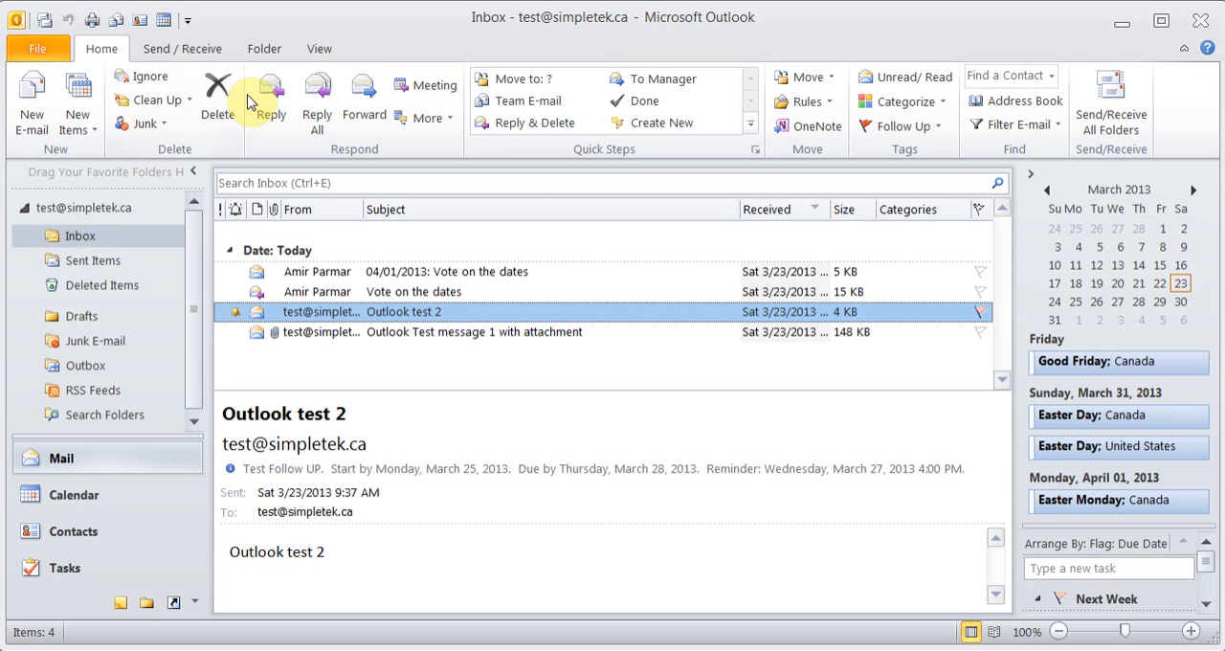
{"action": "left_click", "coordinate": [268, 47]}
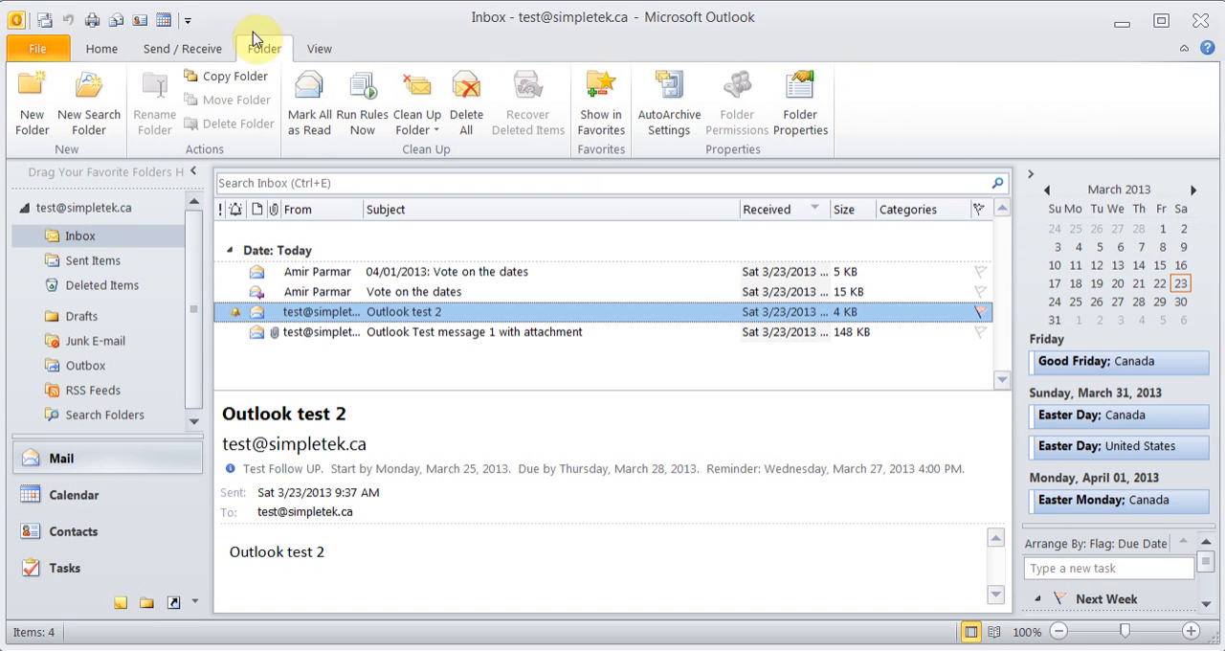
{"action": "left_click", "coordinate": [33, 112]}
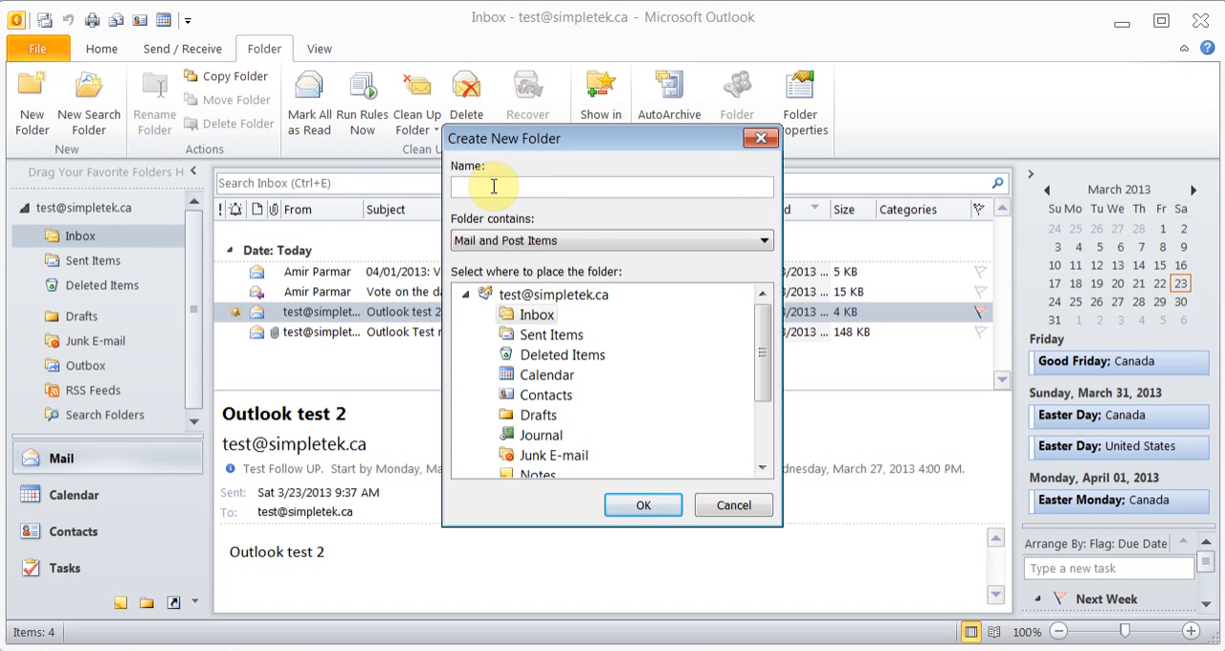
{"action": "type", "text": "ABC"}
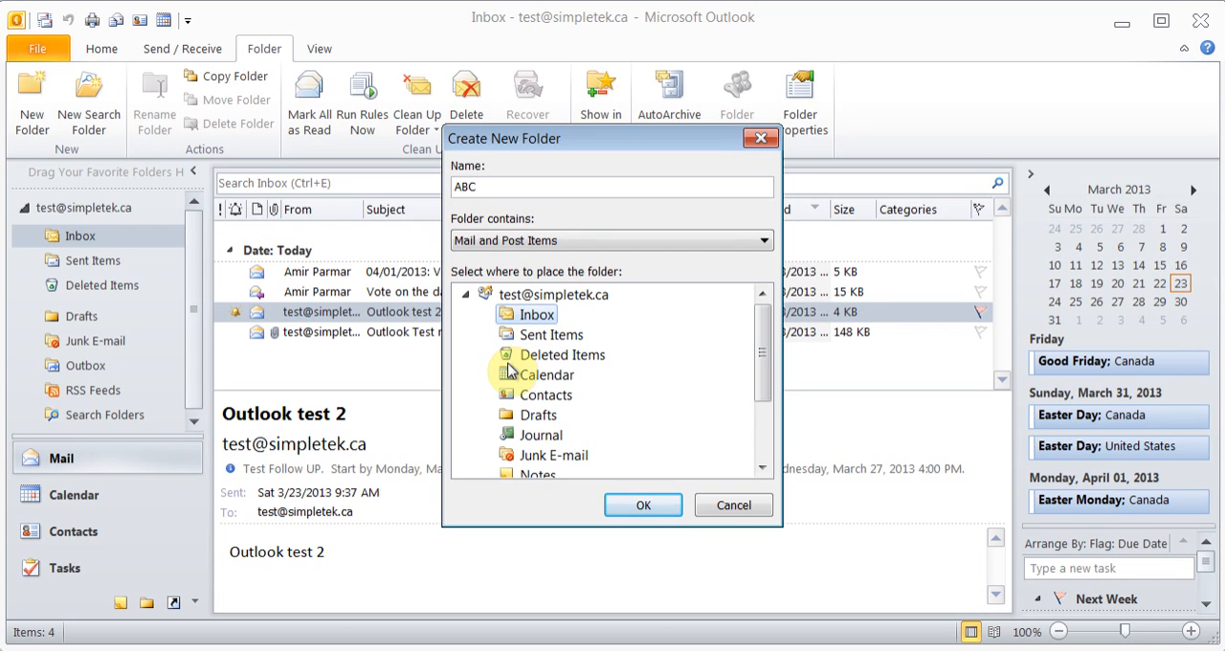
{"action": "left_click", "coordinate": [536, 296]}
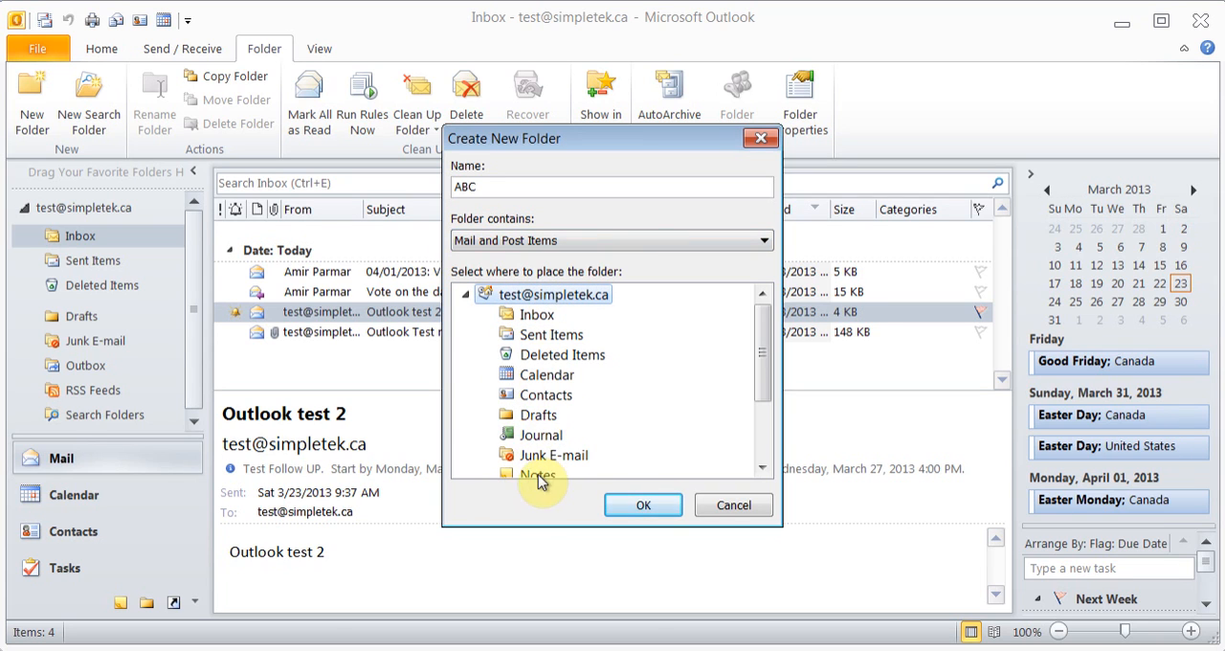
{"action": "left_click", "coordinate": [536, 316]}
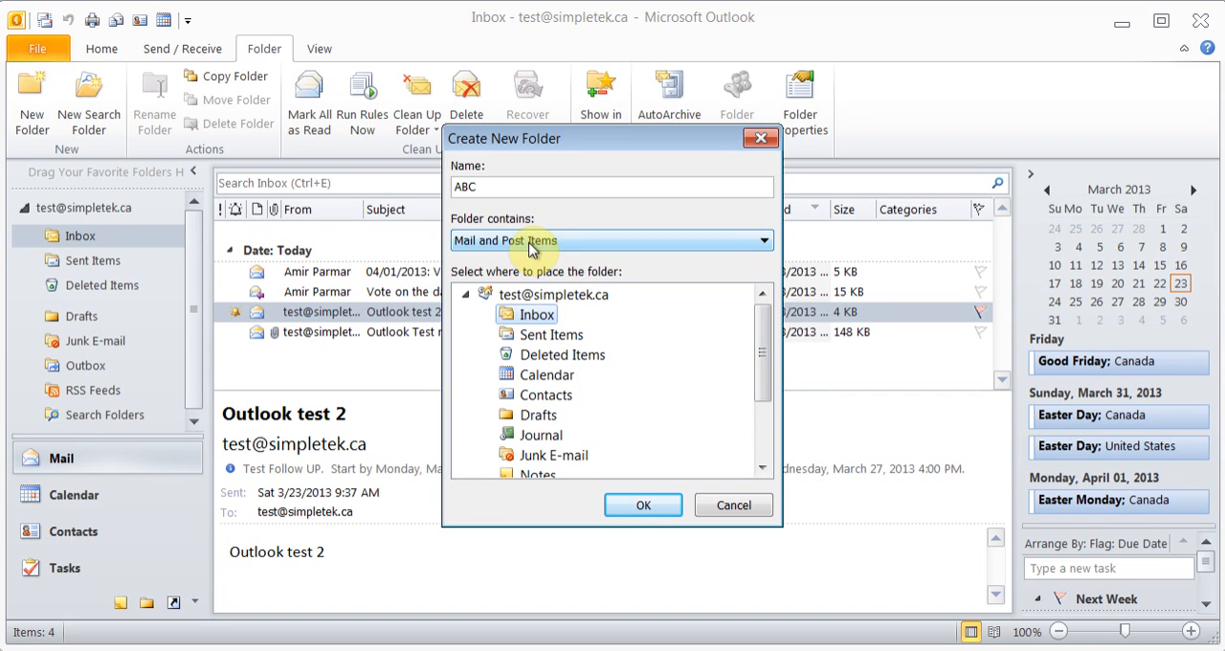
{"action": "left_click", "coordinate": [751, 248]}
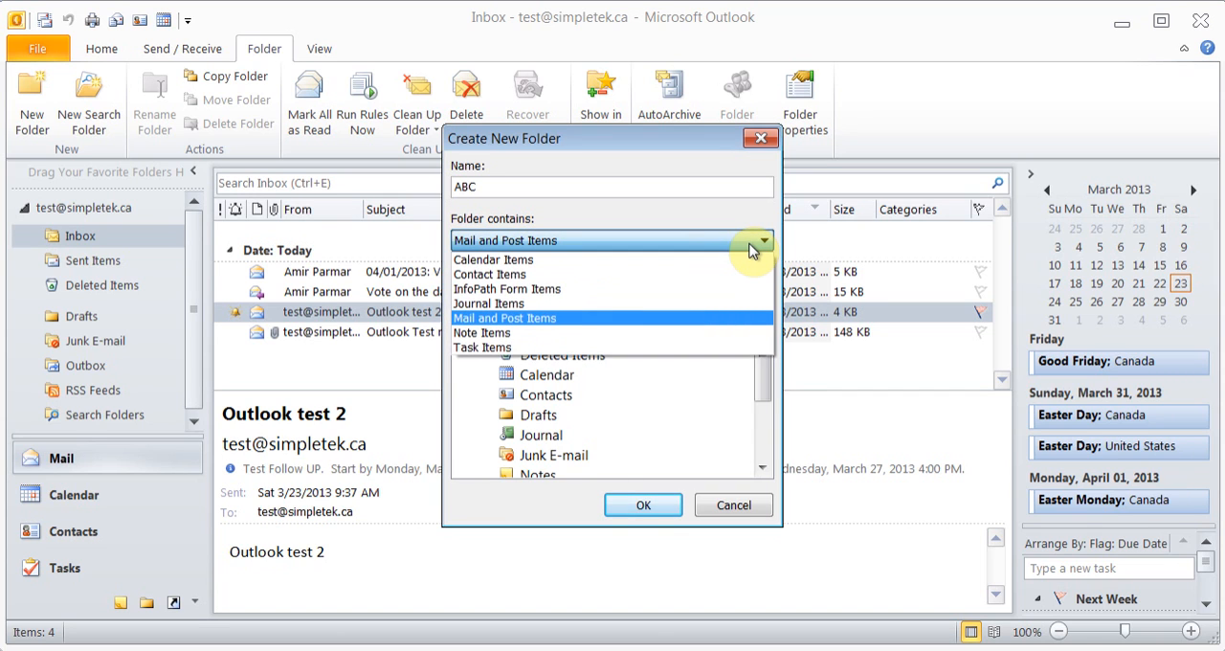
{"action": "left_click", "coordinate": [751, 247]}
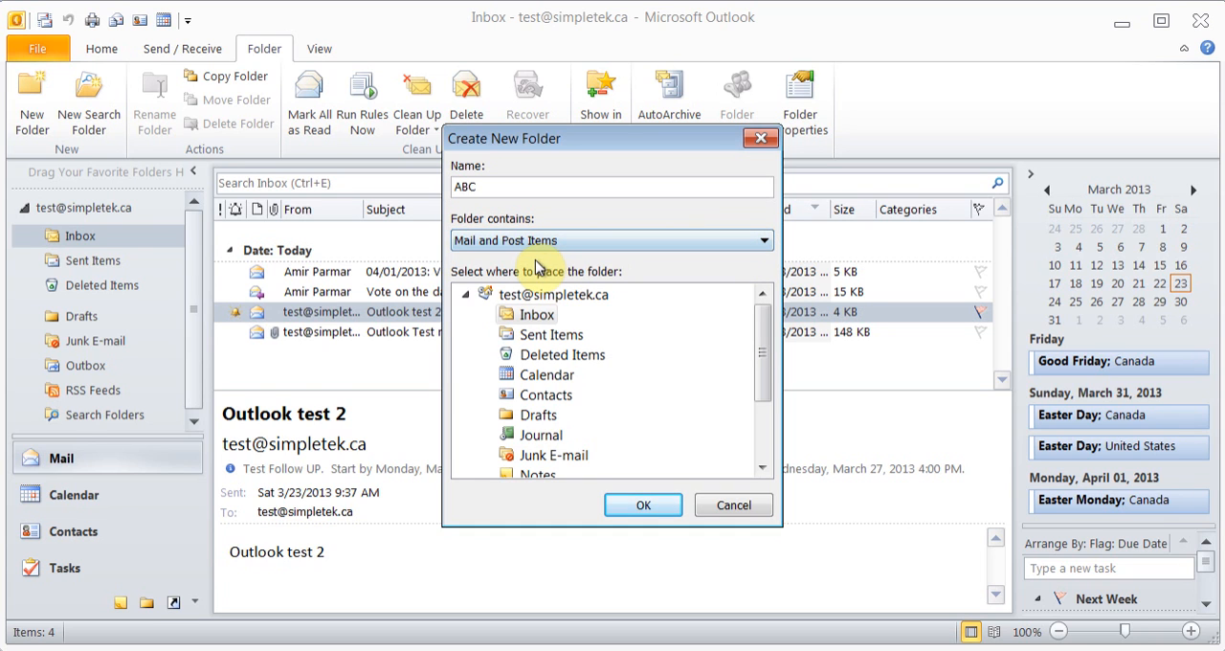
{"action": "left_click", "coordinate": [643, 506]}
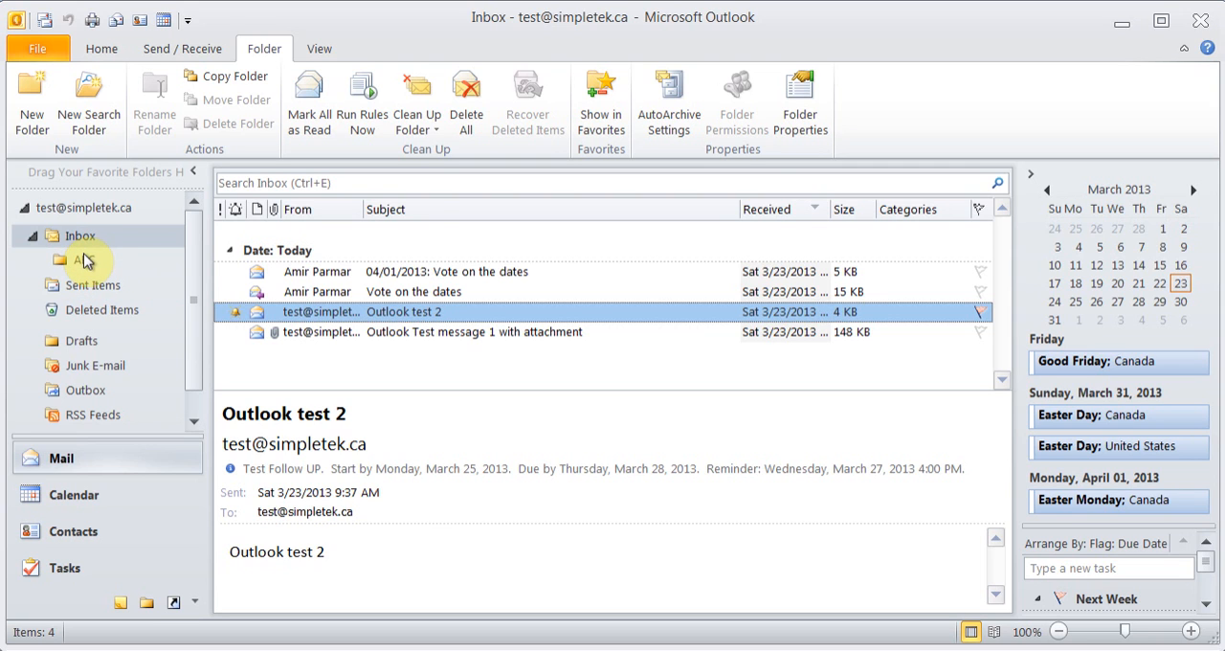
Create a mail folder named Test at the top level of the mailbox and check it in the folder list
{"action": "left_click", "coordinate": [33, 100]}
{"action": "type", "text": "T"}
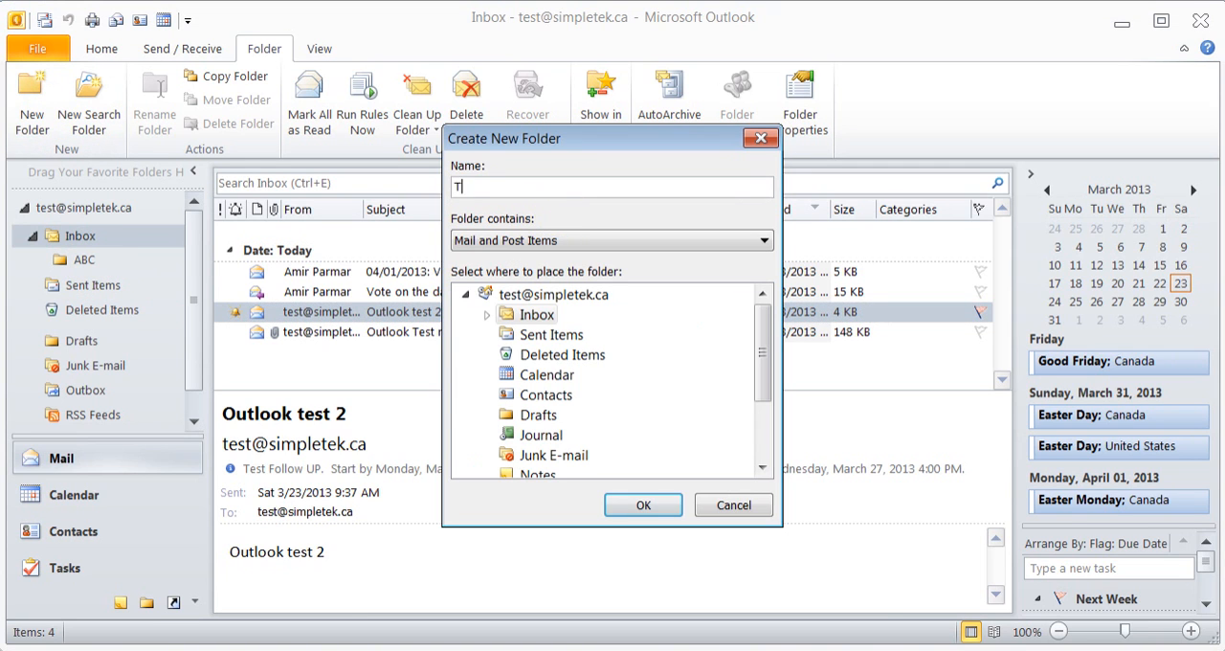
{"action": "type", "text": "est"}
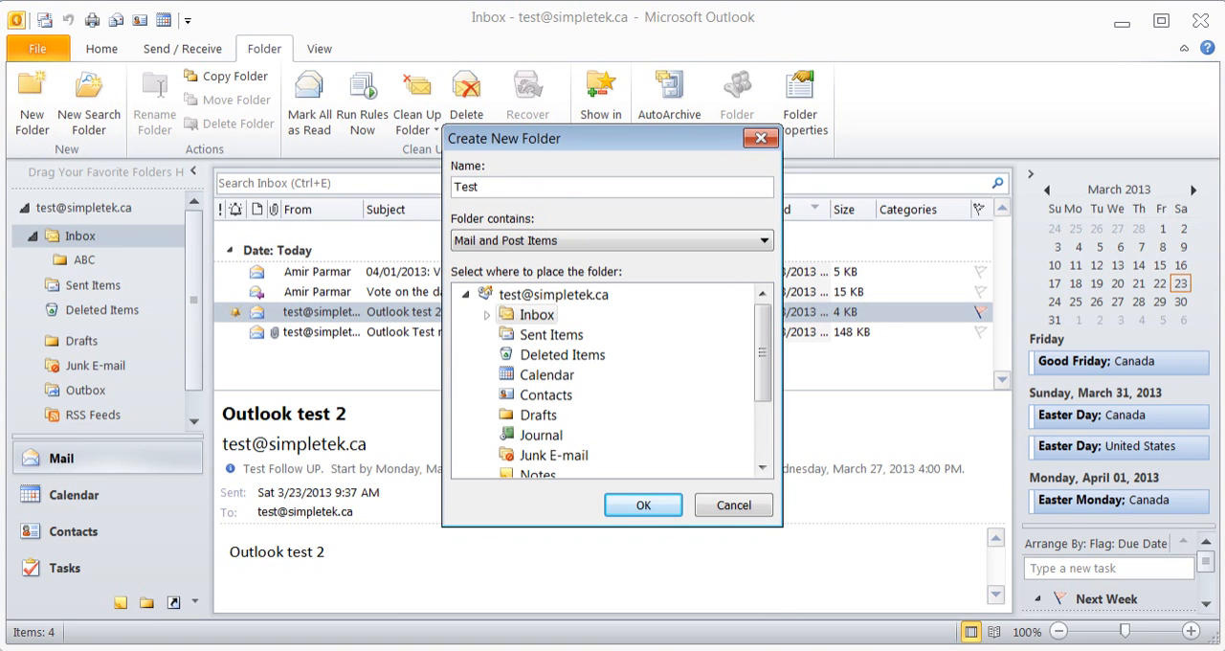
{"action": "left_click", "coordinate": [533, 297]}
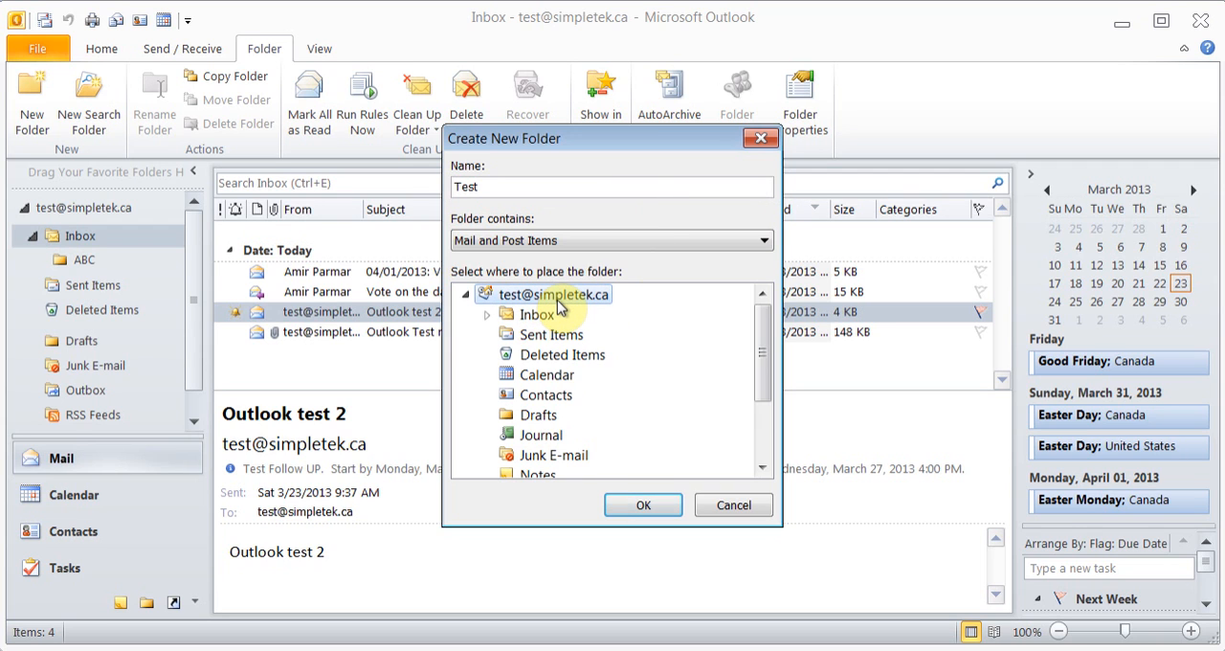
{"action": "left_click", "coordinate": [641, 507]}
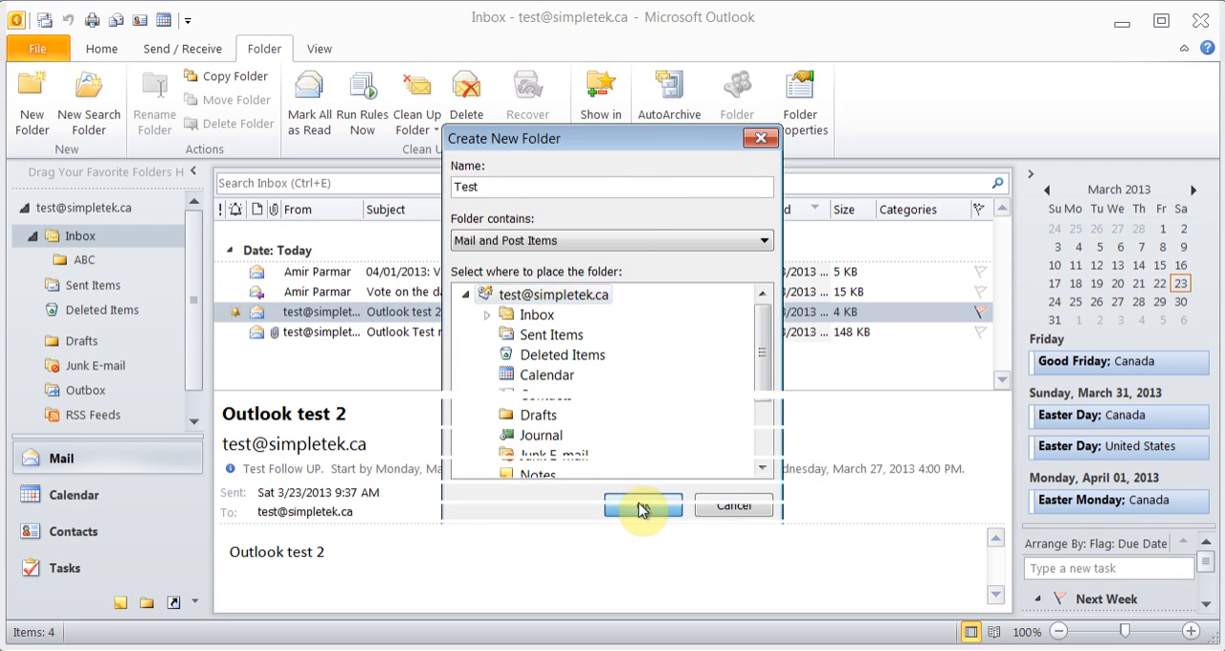
{"action": "scroll", "coordinate": [189, 330], "scroll_direction": "down", "scroll_amount": 2}
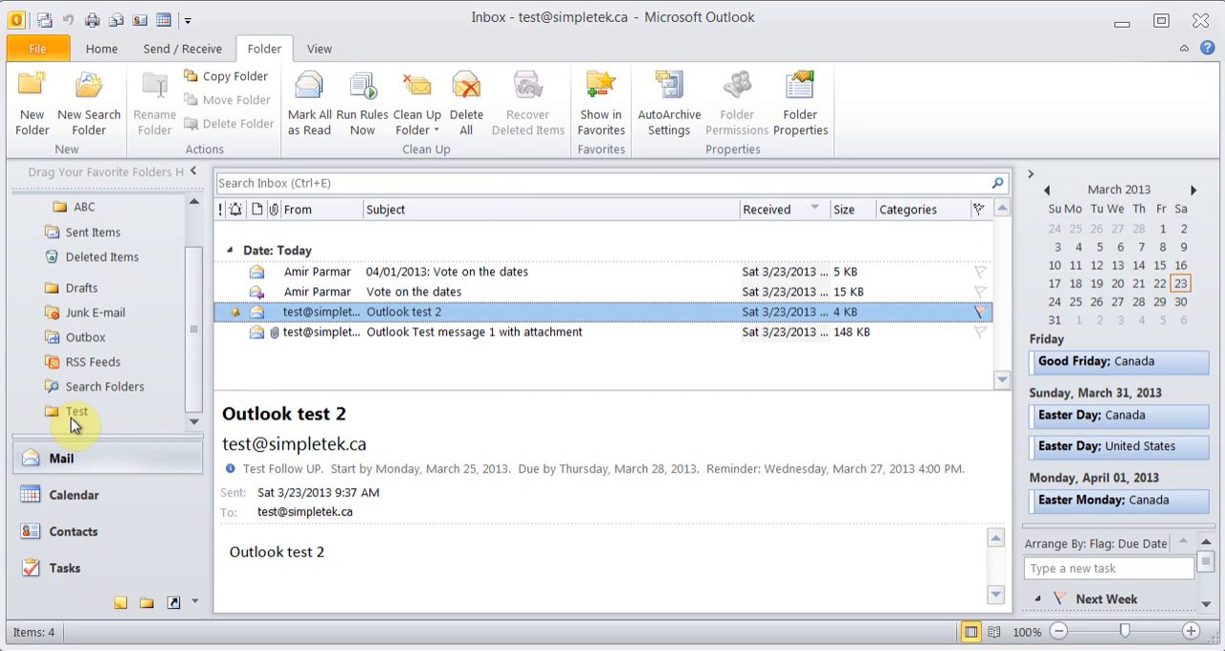
{"action": "scroll", "coordinate": [192, 355], "scroll_direction": "up", "scroll_amount": 2}
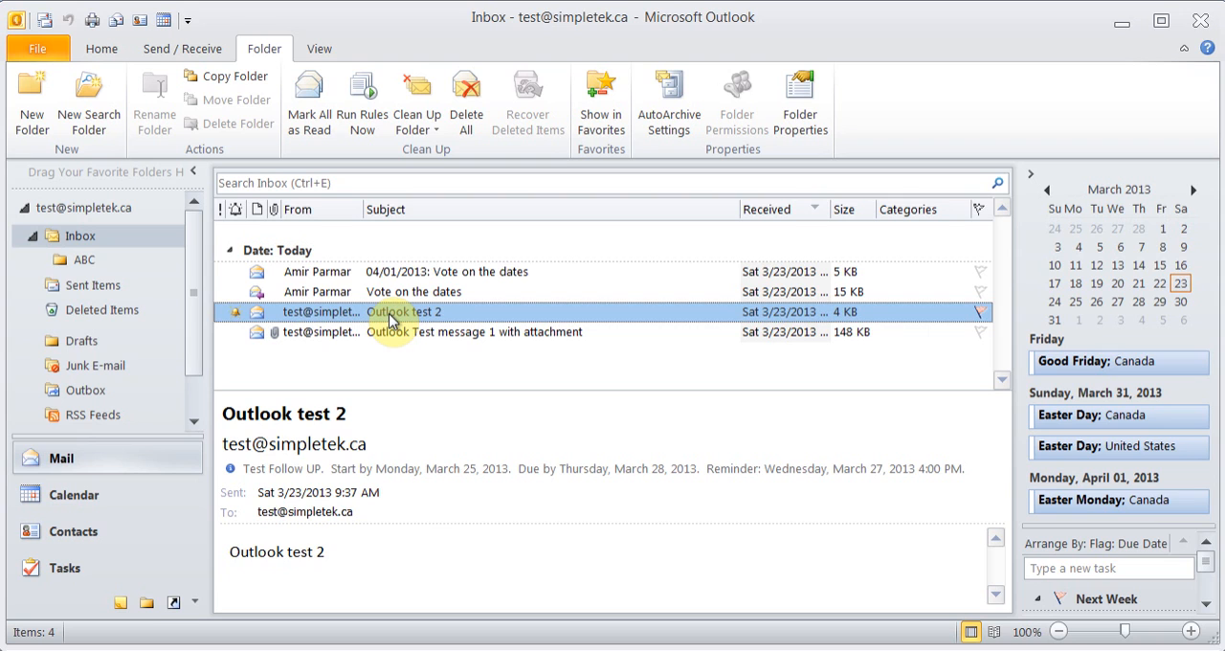
Move the "Outlook test 2" message into the ABC folder, check it there, and move it back to the Inbox
{"action": "left_click_drag", "start_coordinate": [390, 321], "coordinate": [84, 261]}
{"action": "left_click", "coordinate": [84, 260]}
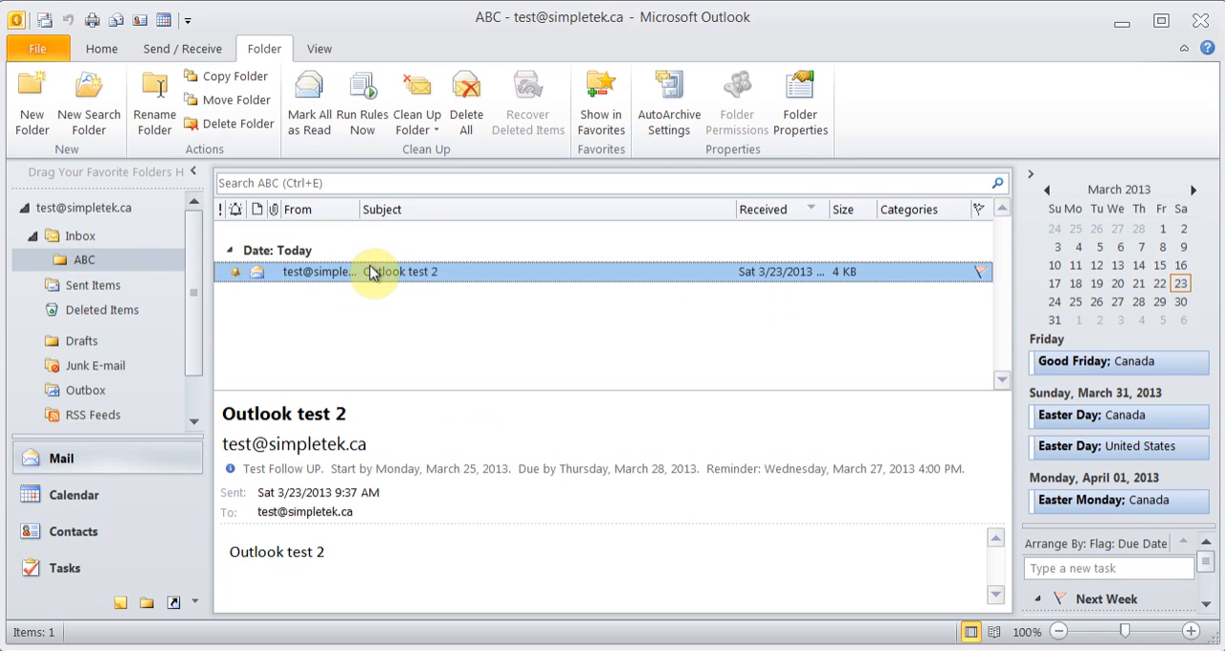
{"action": "left_click_drag", "start_coordinate": [359, 275], "coordinate": [84, 242]}
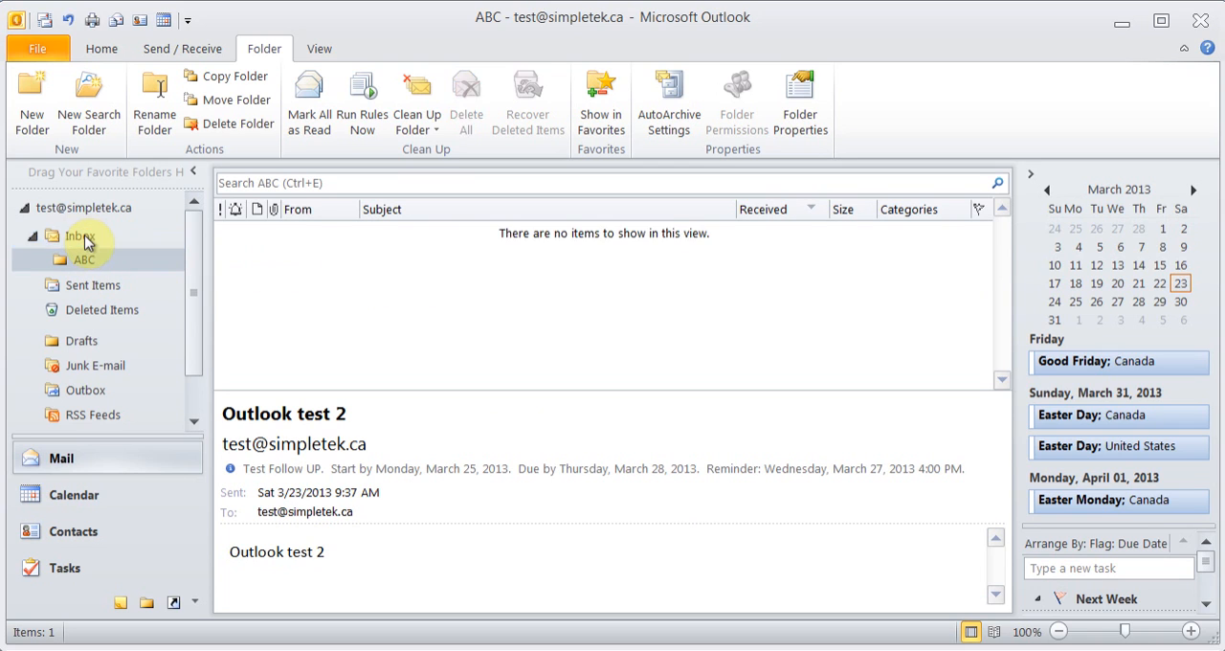
{"action": "left_click", "coordinate": [84, 242]}
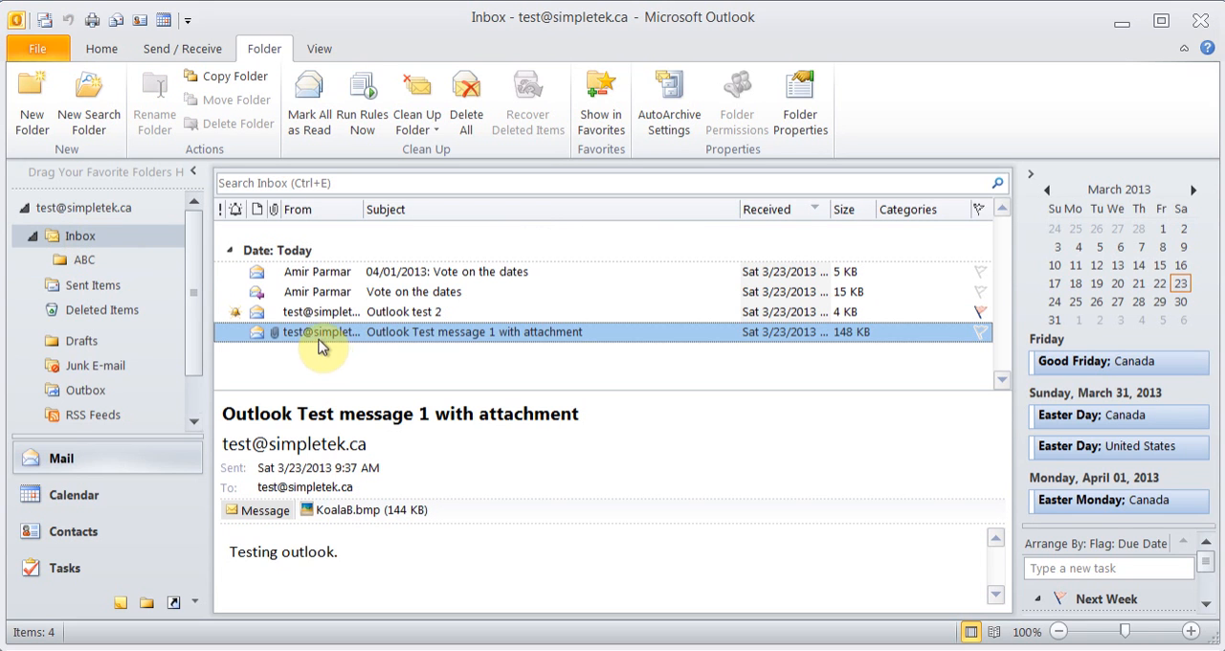
Move the "Outlook test 2" message from the Inbox to the ABC folder, check it there, and return to the Inbox
{"action": "left_click", "coordinate": [333, 314]}
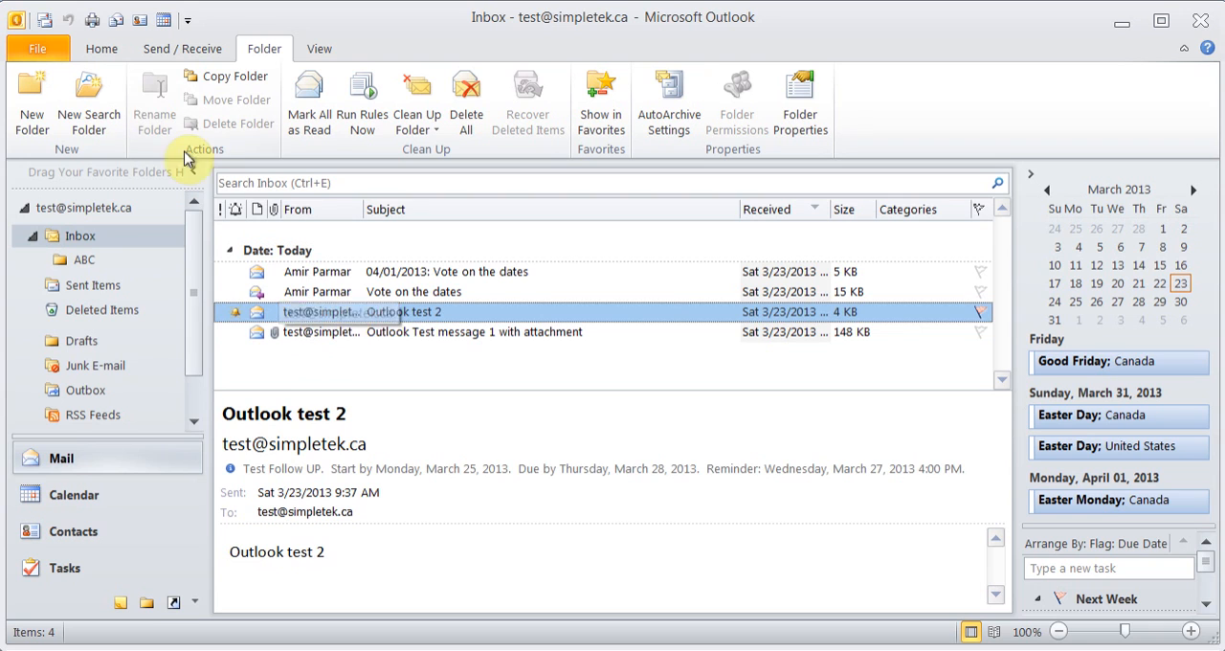
{"action": "left_click", "coordinate": [113, 49]}
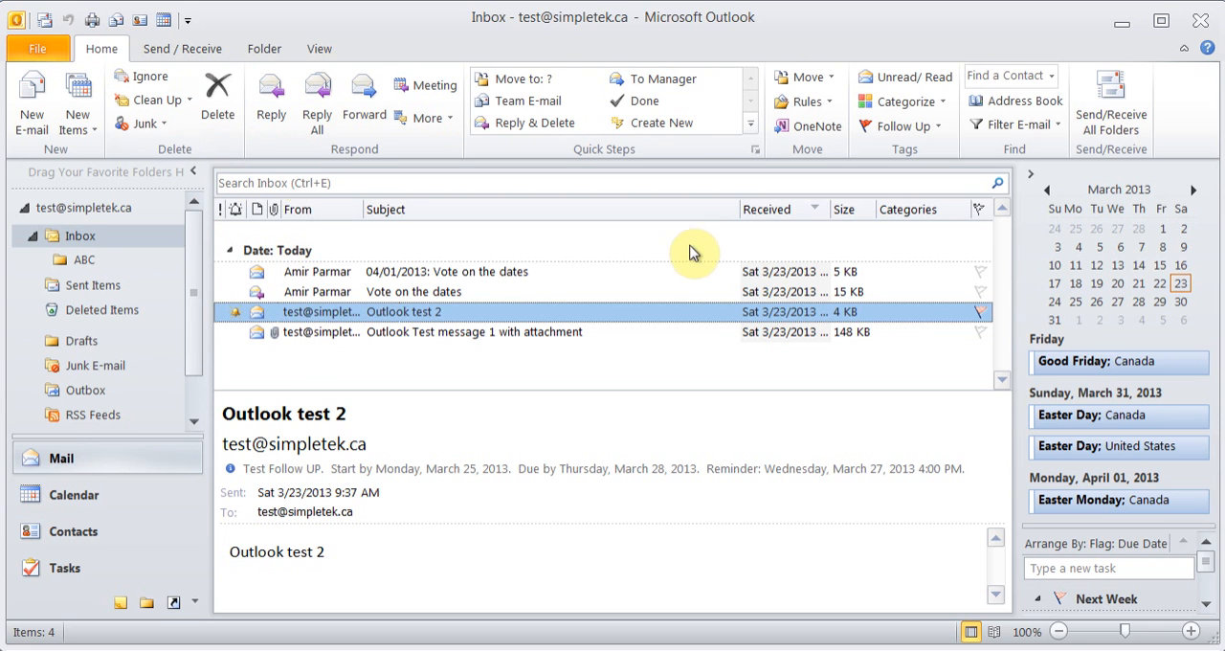
{"action": "left_click", "coordinate": [827, 81]}
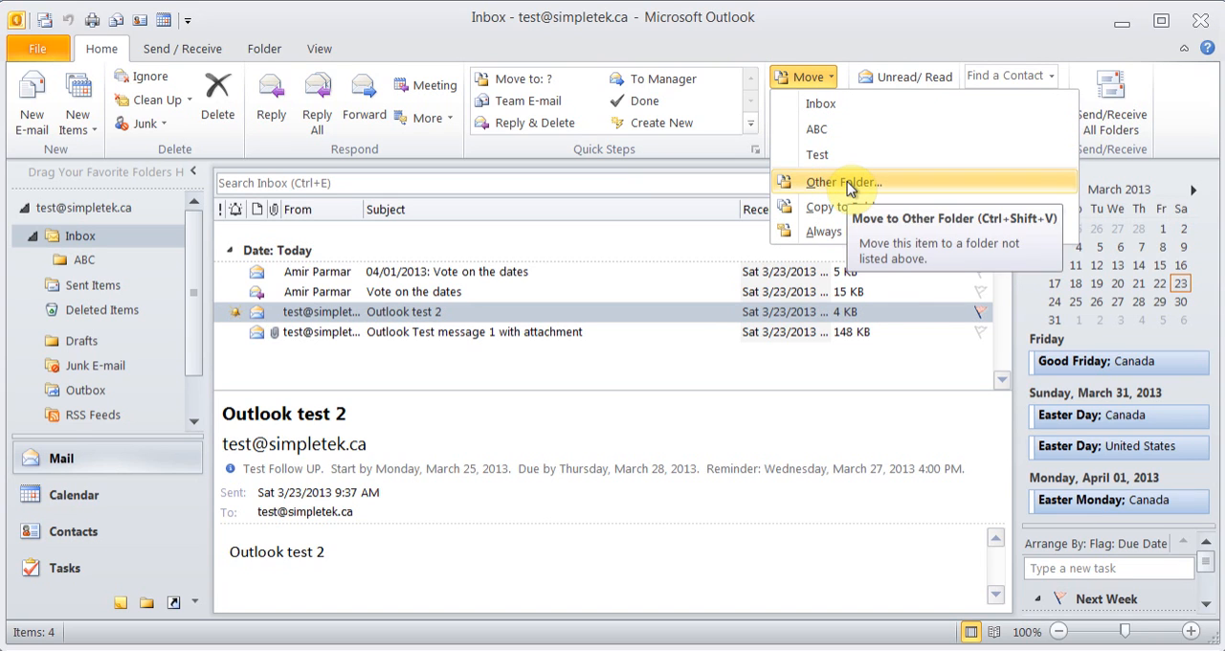
{"action": "left_click", "coordinate": [843, 128]}
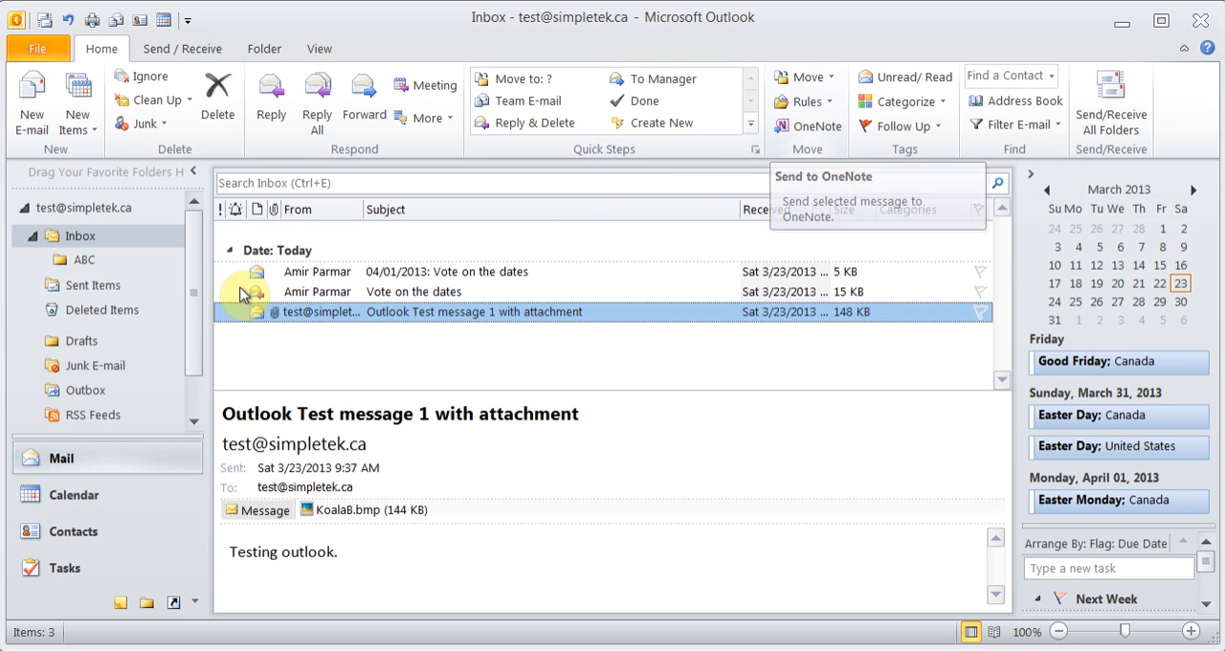
{"action": "left_click", "coordinate": [86, 260]}
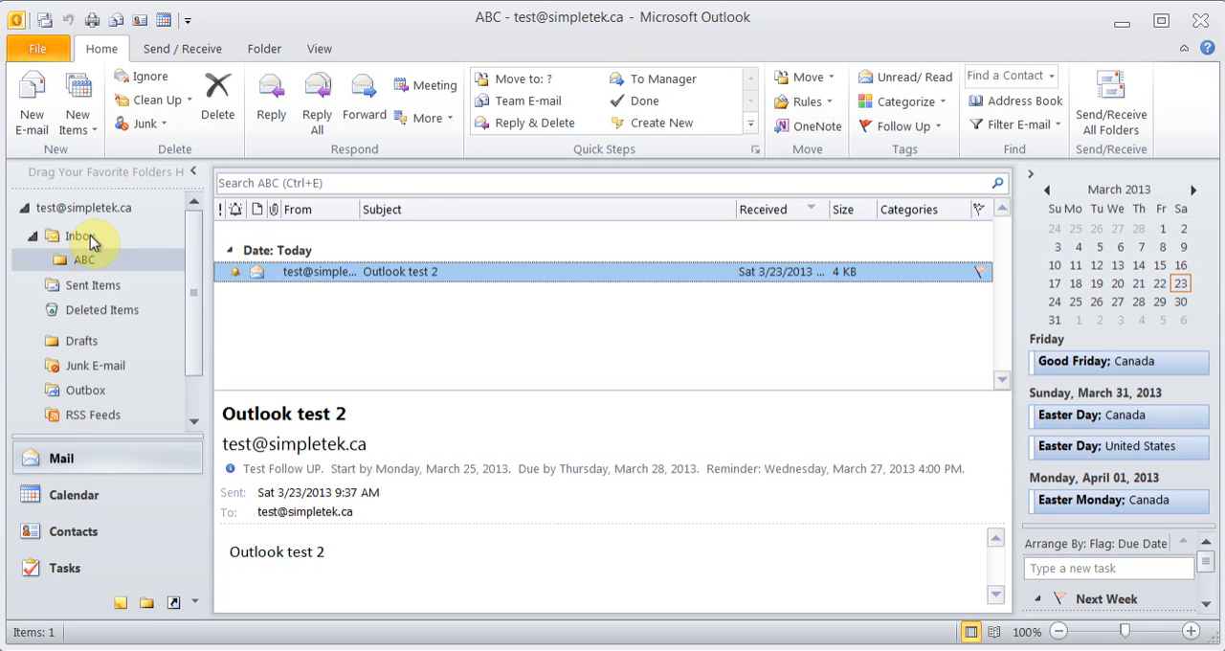
{"action": "left_click", "coordinate": [90, 239]}
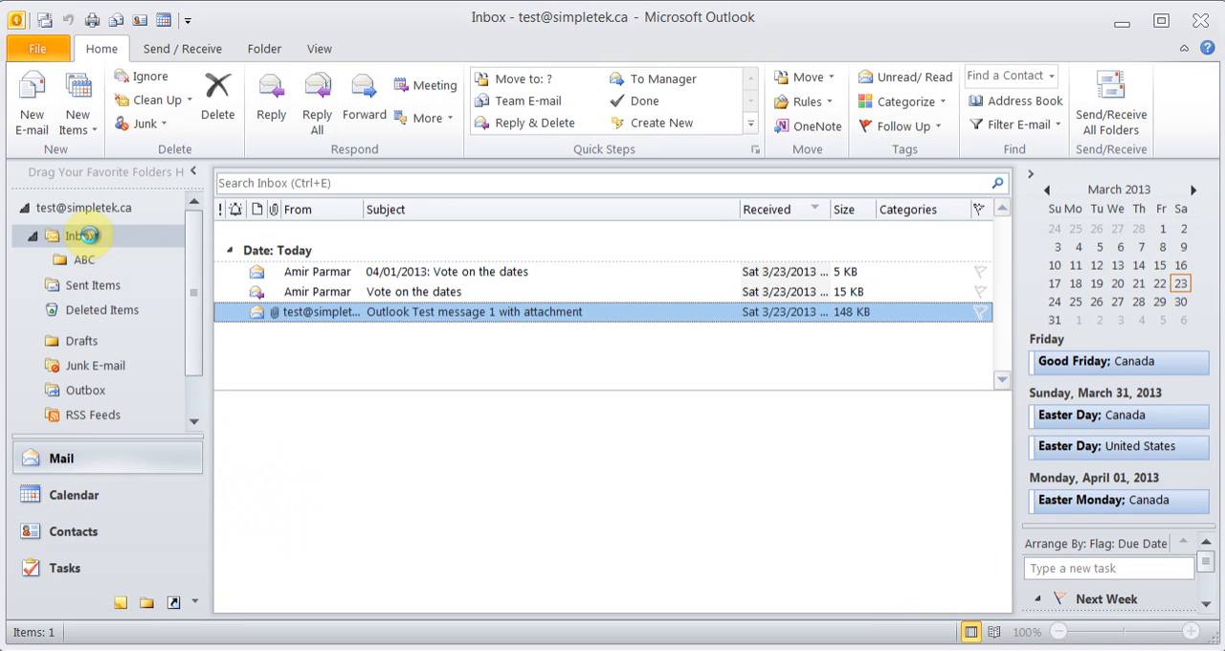
{"action": "right_click", "coordinate": [390, 316]}
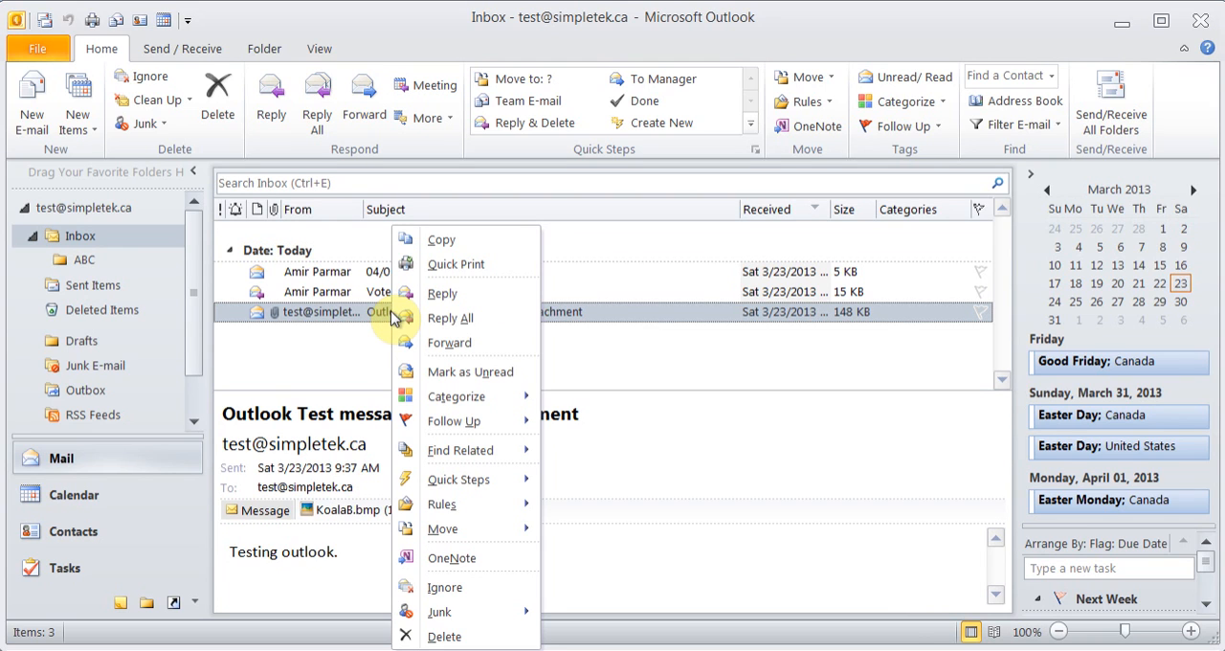
{"action": "mouse_move", "coordinate": [475, 532]}
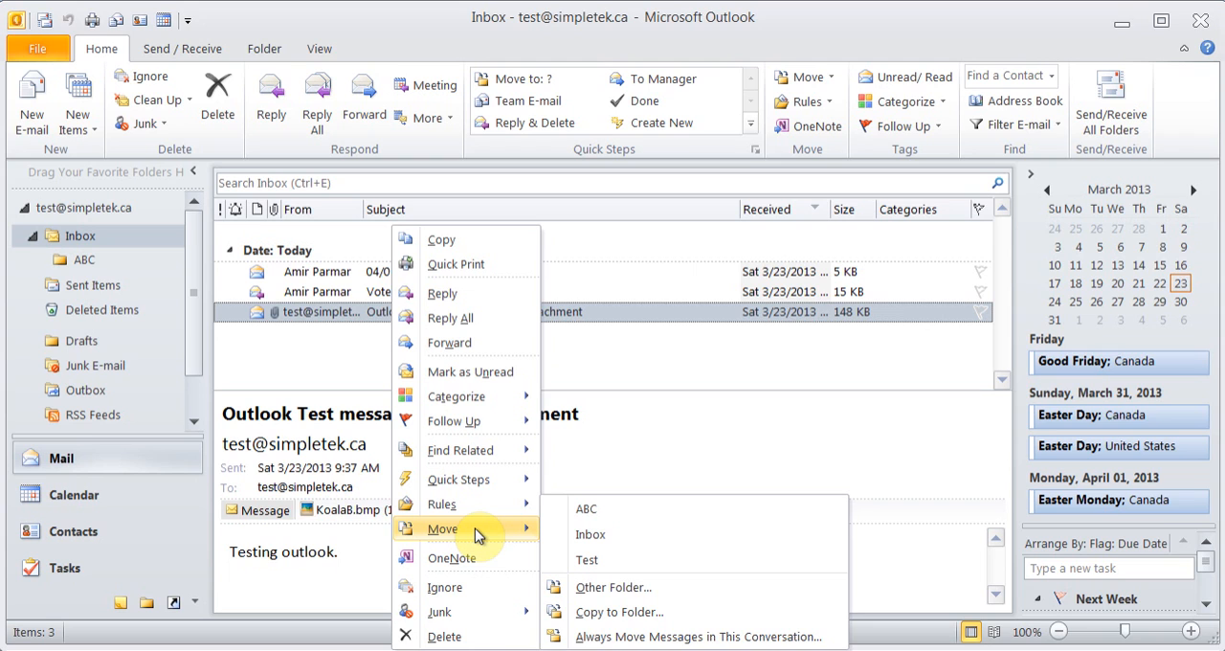
{"action": "left_click", "coordinate": [337, 319]}
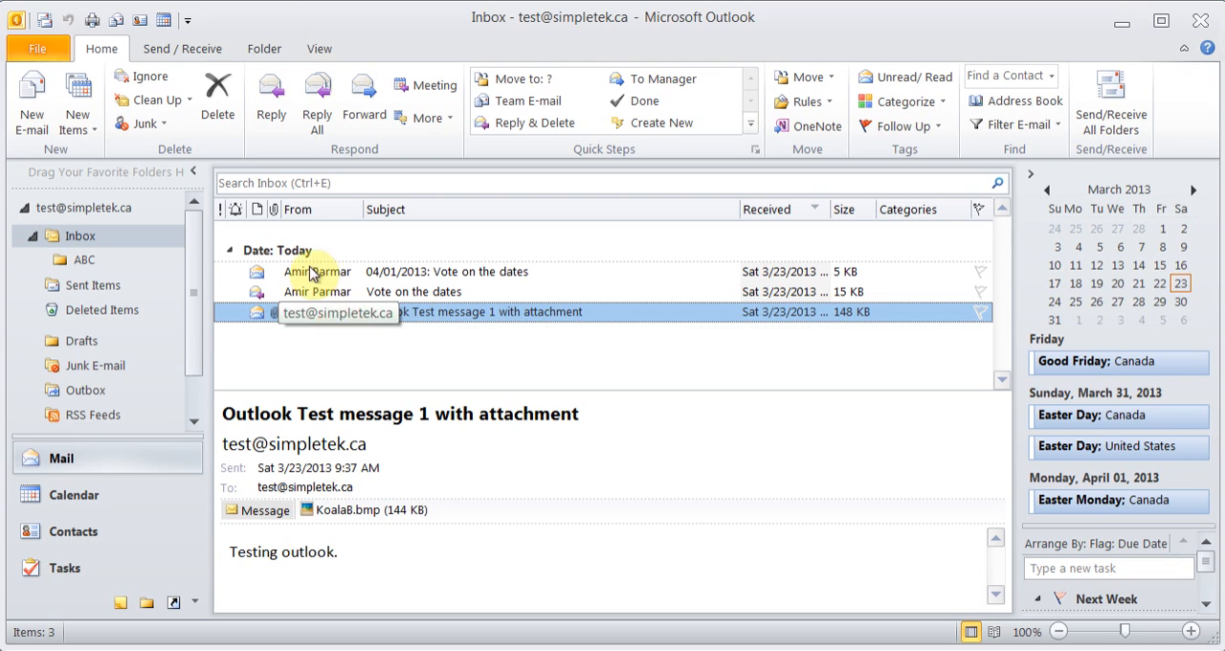
Create a new search folder of the type "Mail with attachments" for the mailbox
{"action": "left_click", "coordinate": [265, 50]}
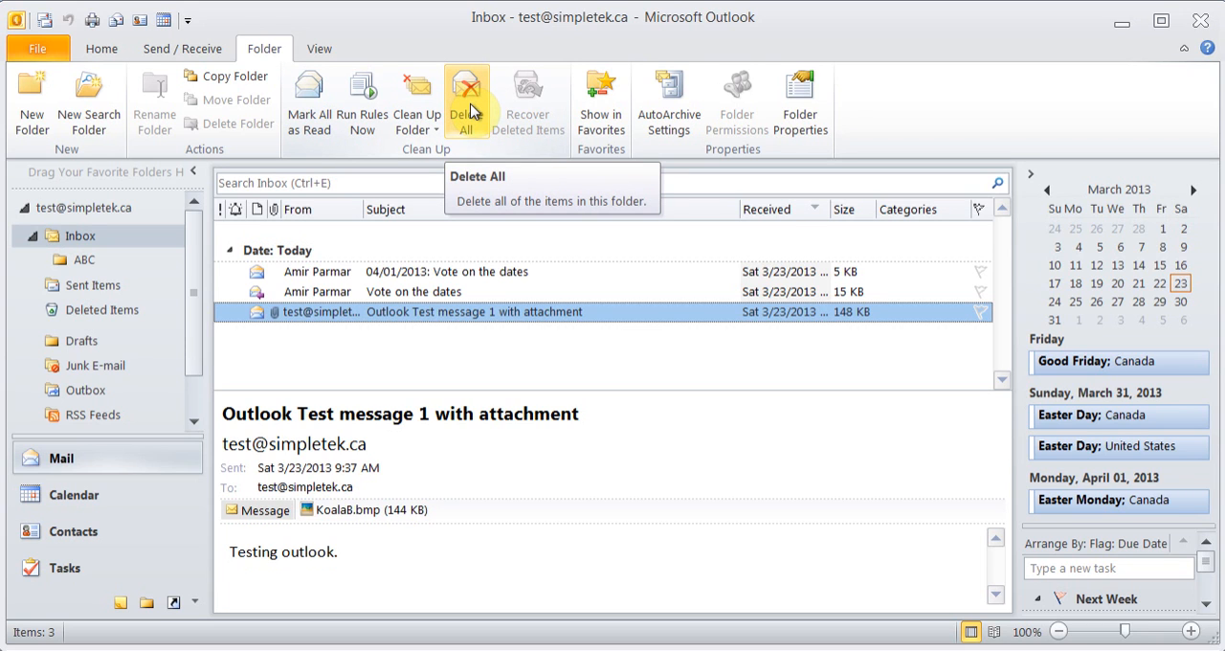
{"action": "left_click", "coordinate": [96, 259]}
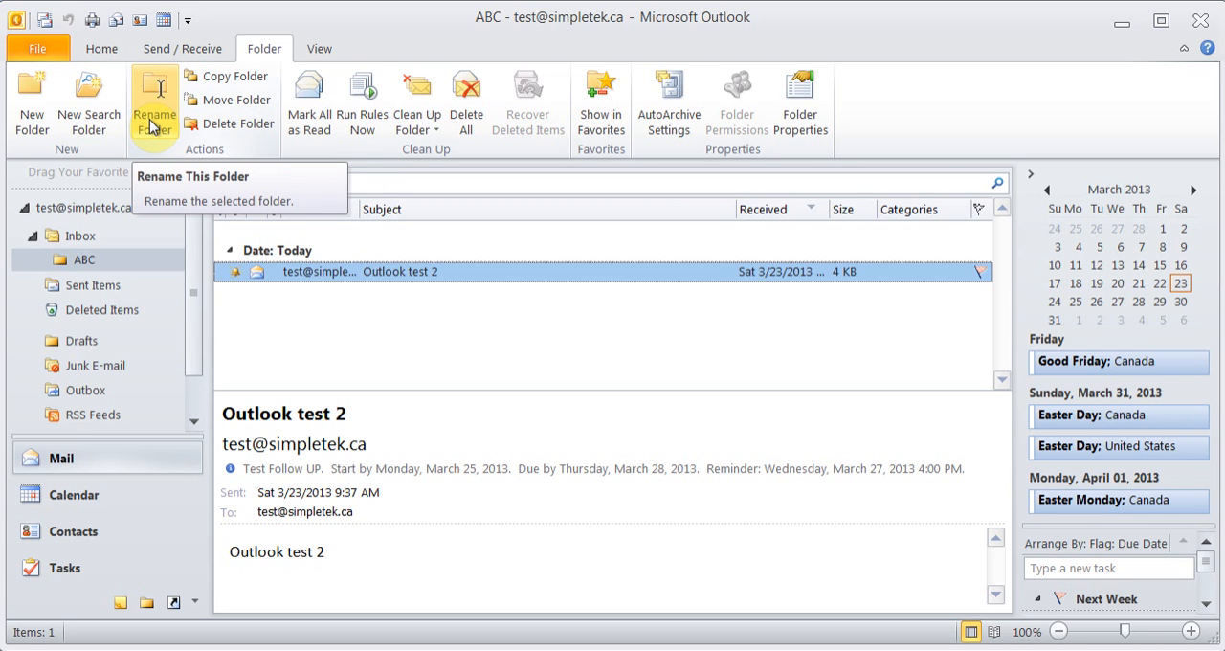
{"action": "left_click", "coordinate": [99, 120]}
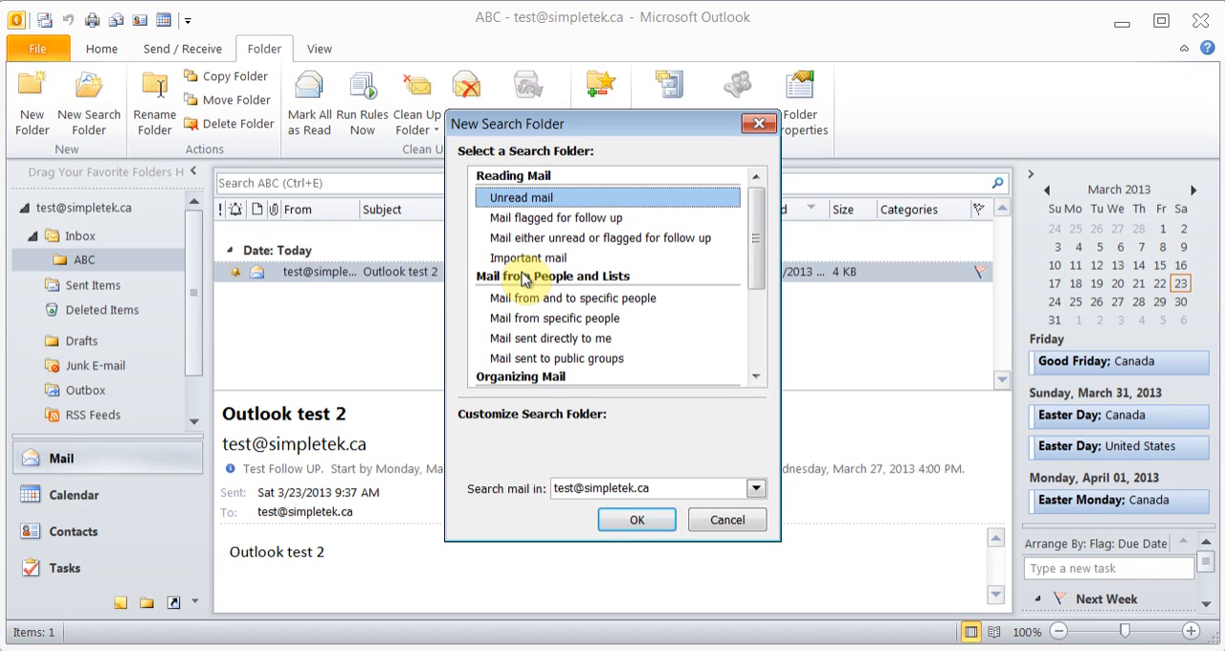
{"action": "left_click", "coordinate": [575, 220]}
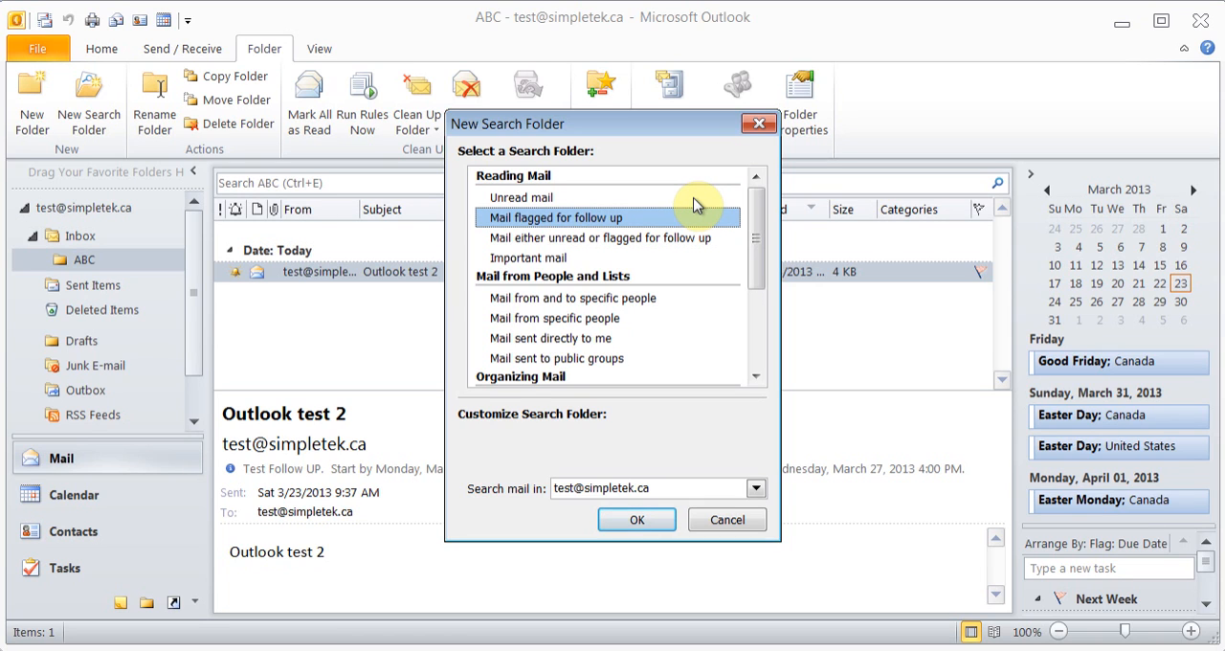
{"action": "left_click", "coordinate": [576, 260]}
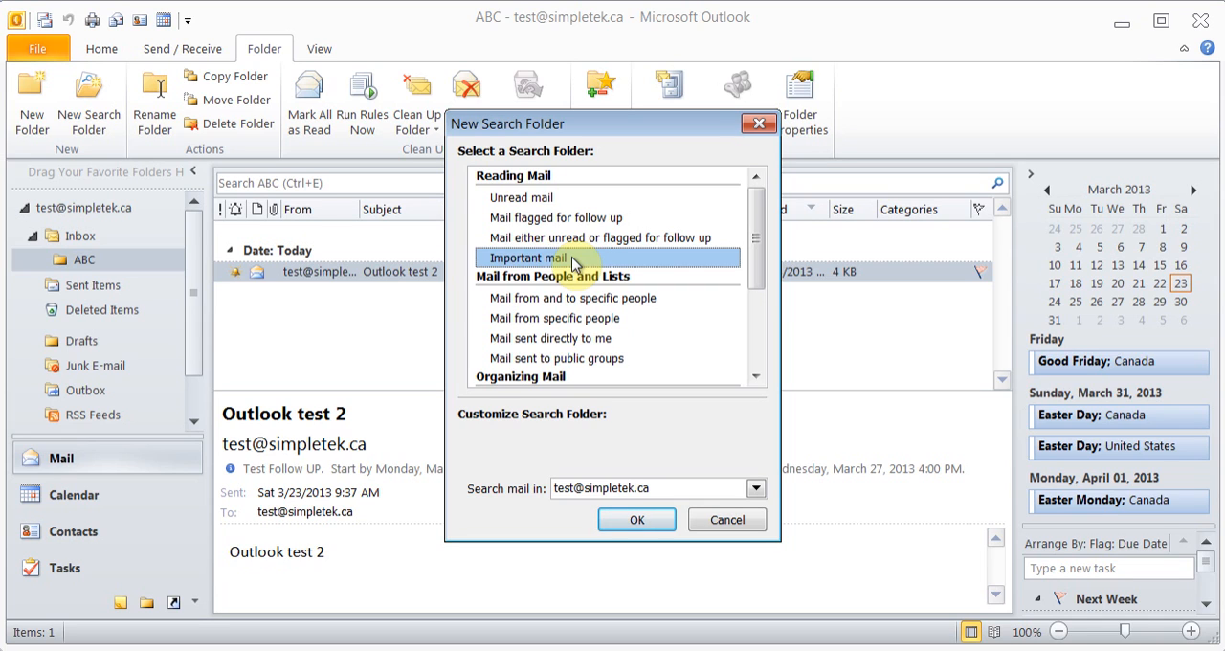
{"action": "left_click_drag", "start_coordinate": [755, 238], "coordinate": [756, 282]}
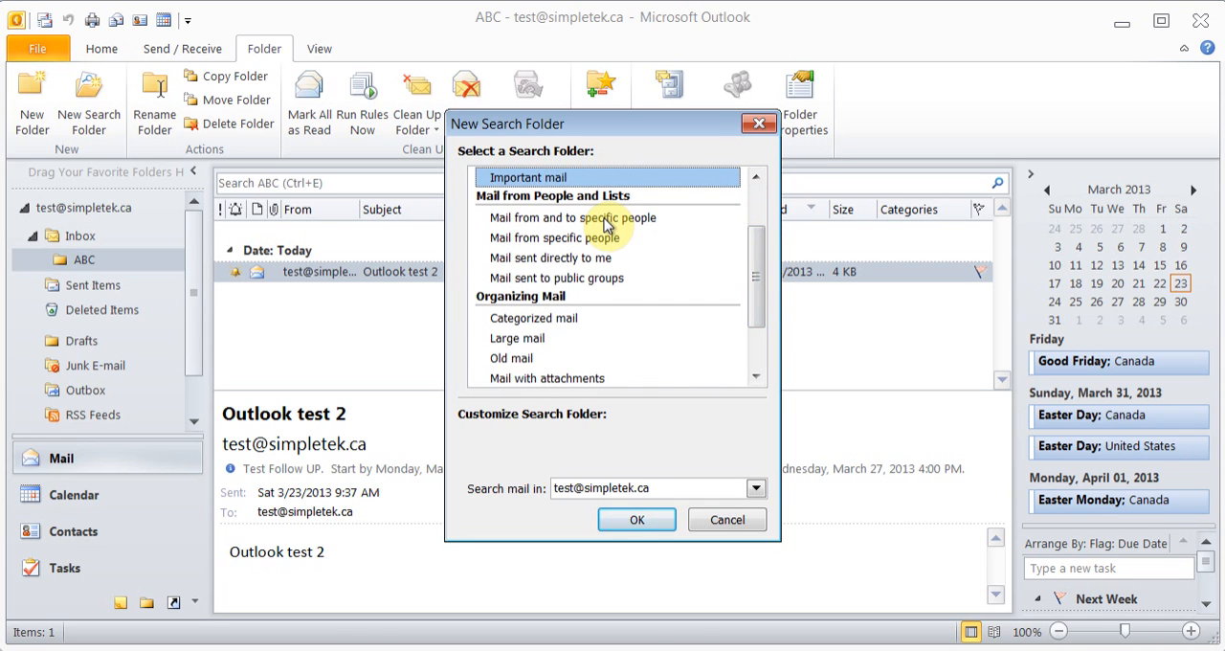
{"action": "left_click_drag", "start_coordinate": [754, 266], "coordinate": [754, 311]}
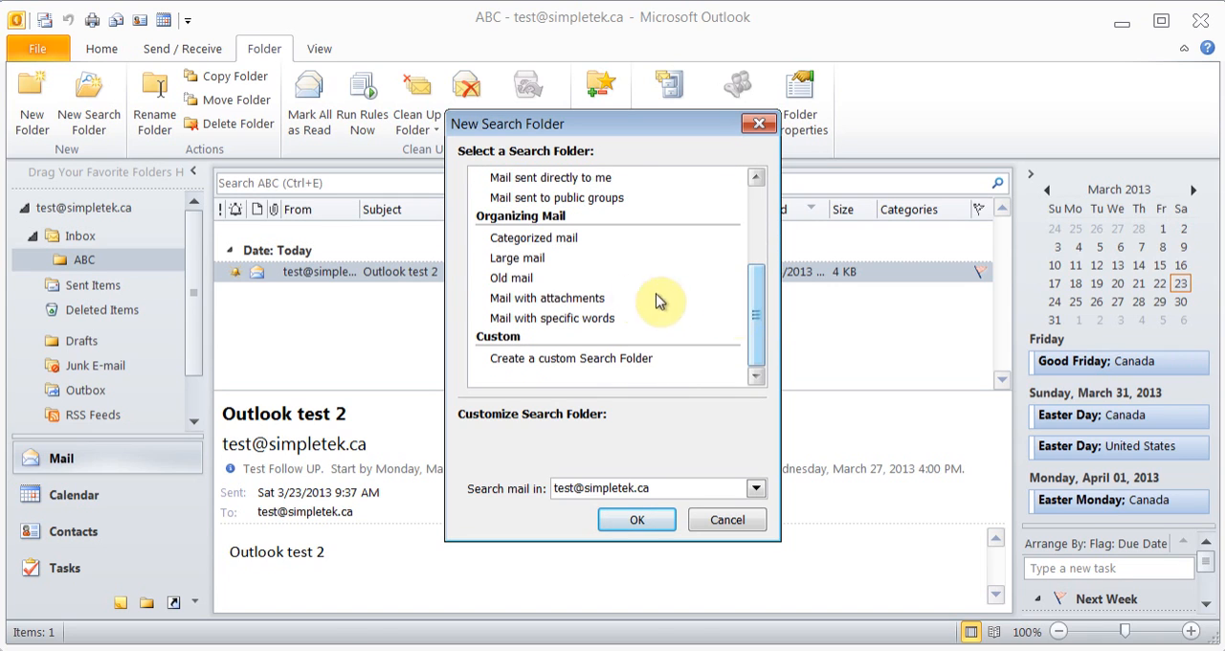
{"action": "left_click", "coordinate": [593, 299]}
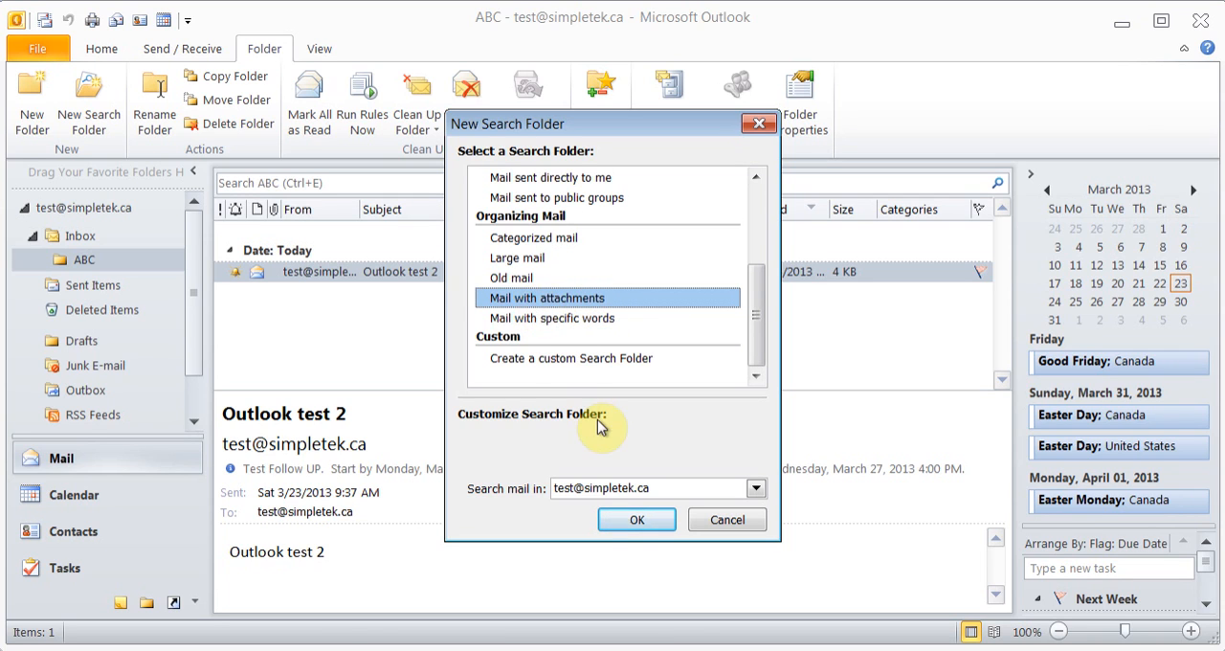
{"action": "left_click", "coordinate": [635, 520]}
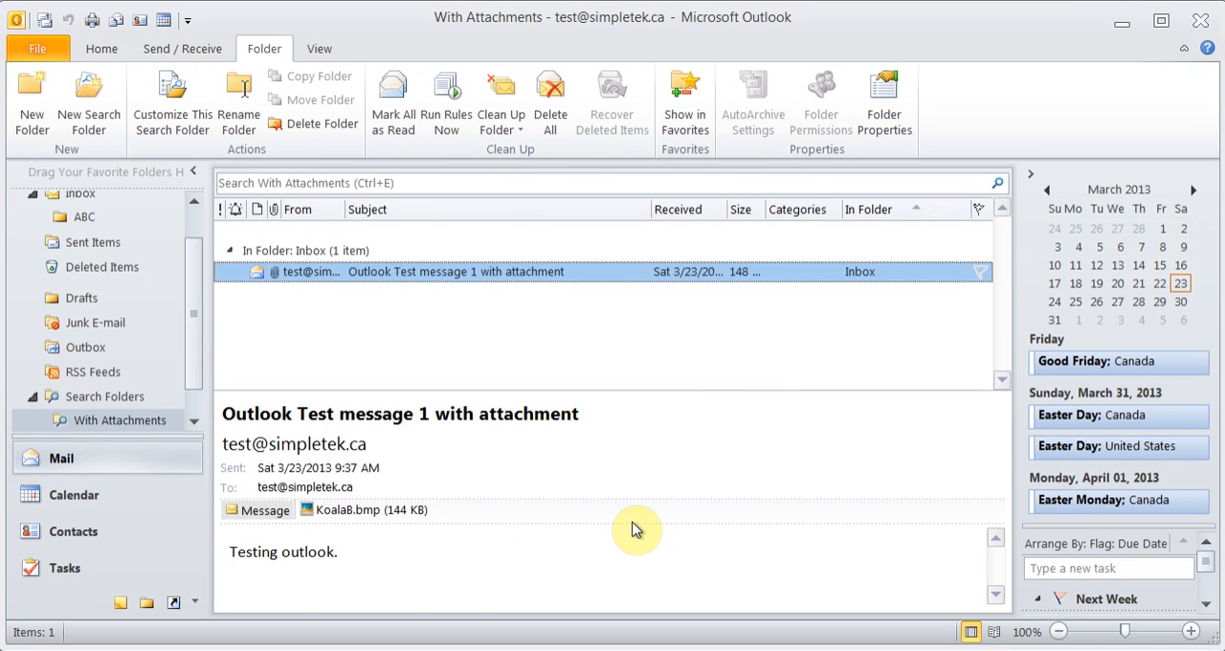
Check the With Attachments search folder in the folder list and go back to the Inbox
{"action": "left_click_drag", "start_coordinate": [191, 374], "coordinate": [192, 407]}
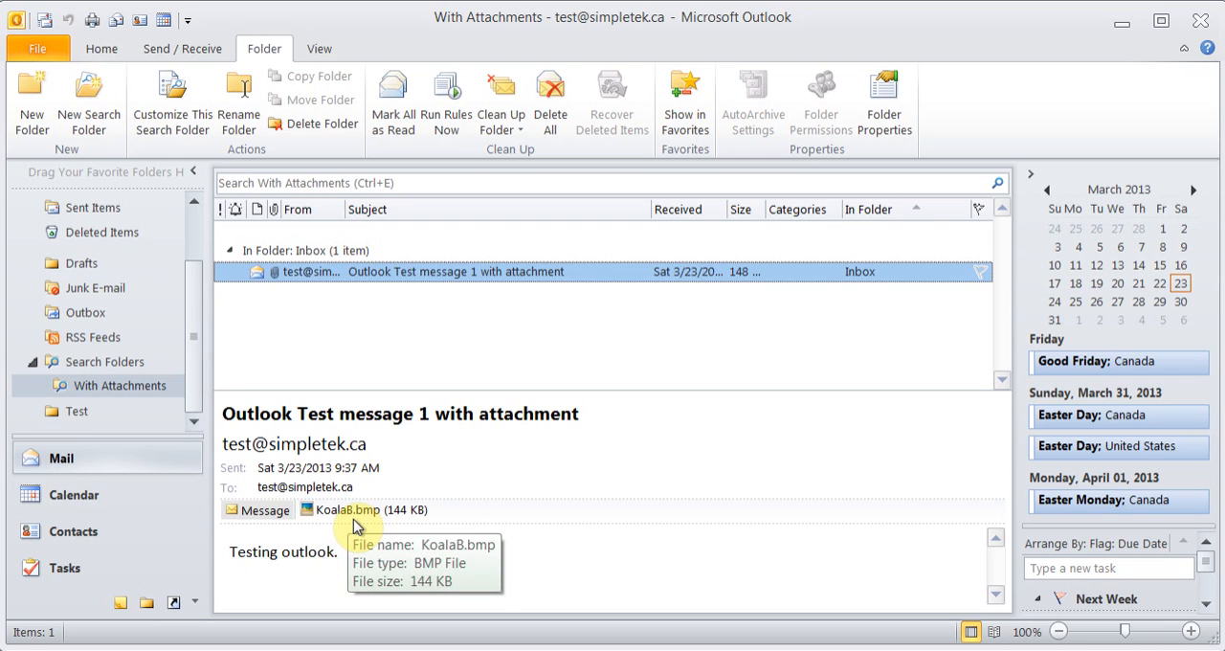
{"action": "scroll", "coordinate": [197, 383], "scroll_direction": "up", "scroll_amount": 1}
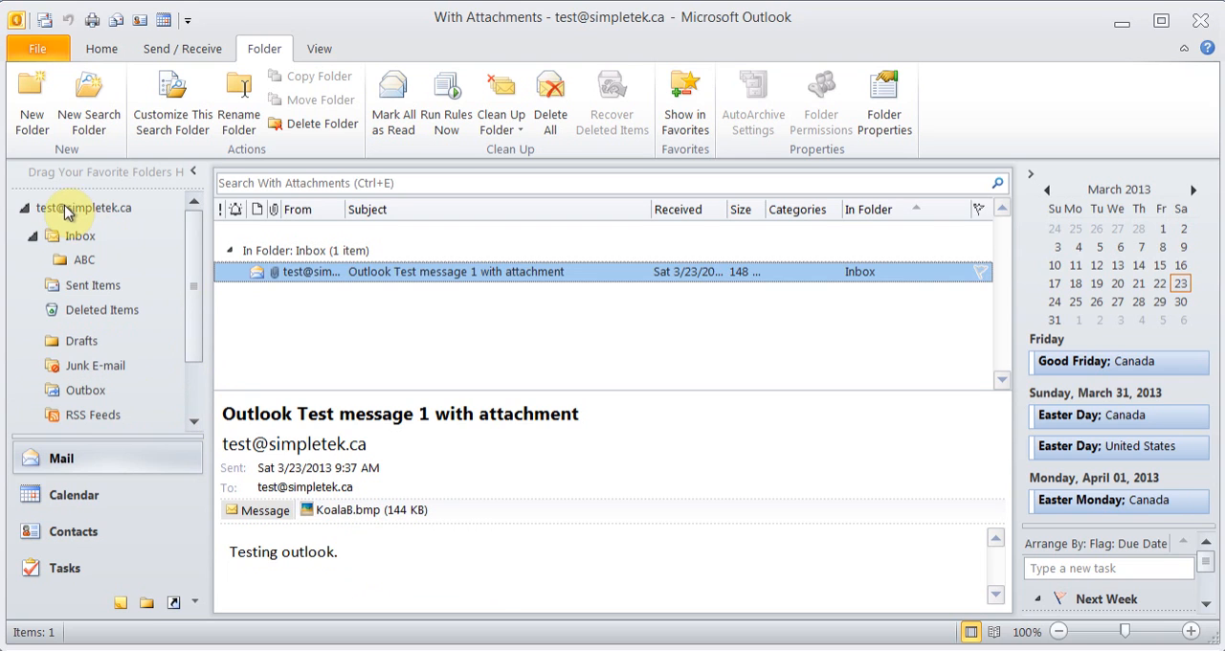
{"action": "left_click", "coordinate": [73, 239]}
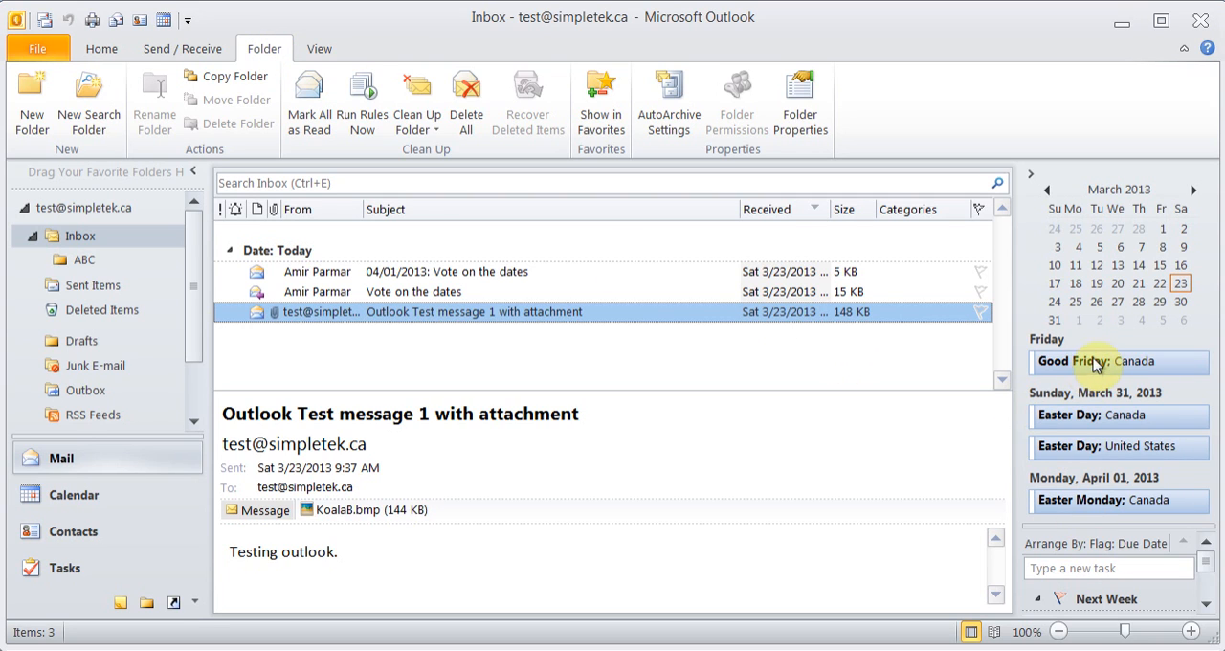
{"action": "mouse_move", "coordinate": [1090, 370]}
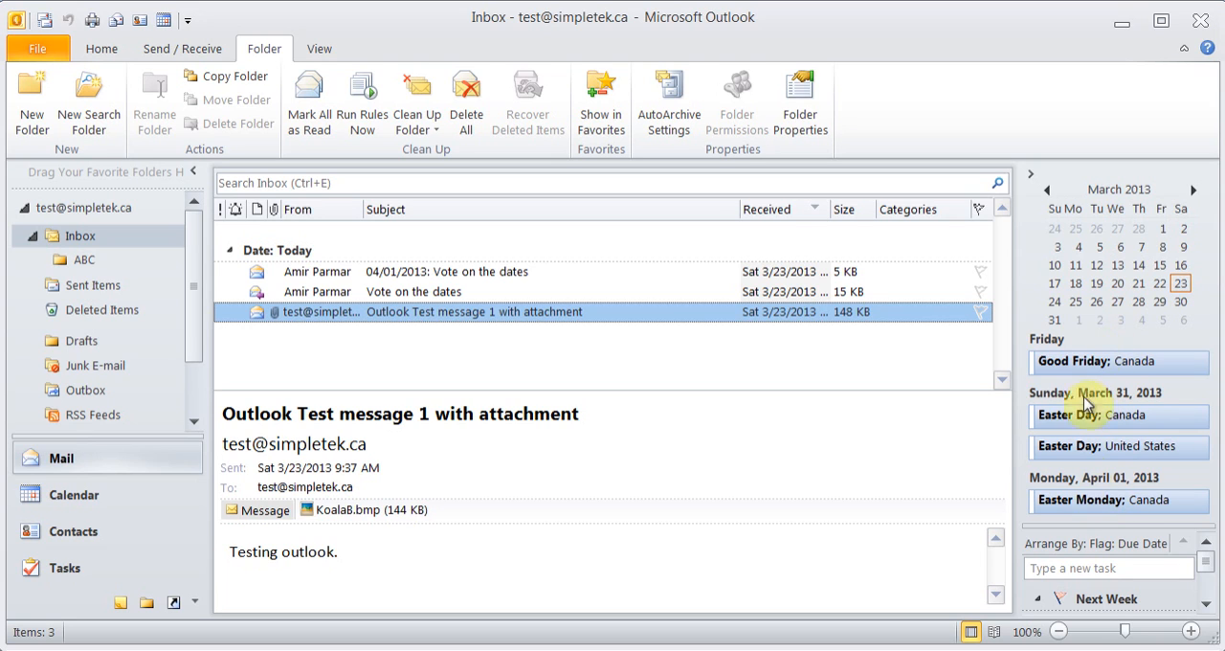
{"action": "mouse_move", "coordinate": [1086, 462]}
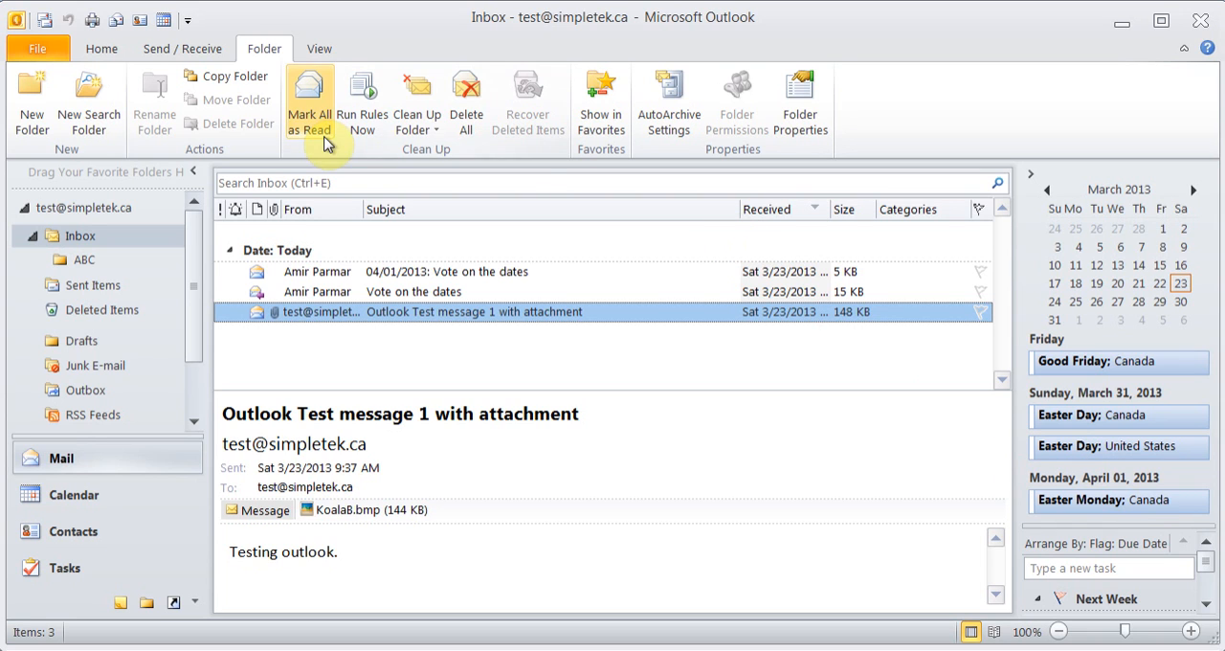
Set up a rule moving mail from the selected message's sender to the ABC folder, and cancel it without saving
{"action": "left_click", "coordinate": [102, 51]}
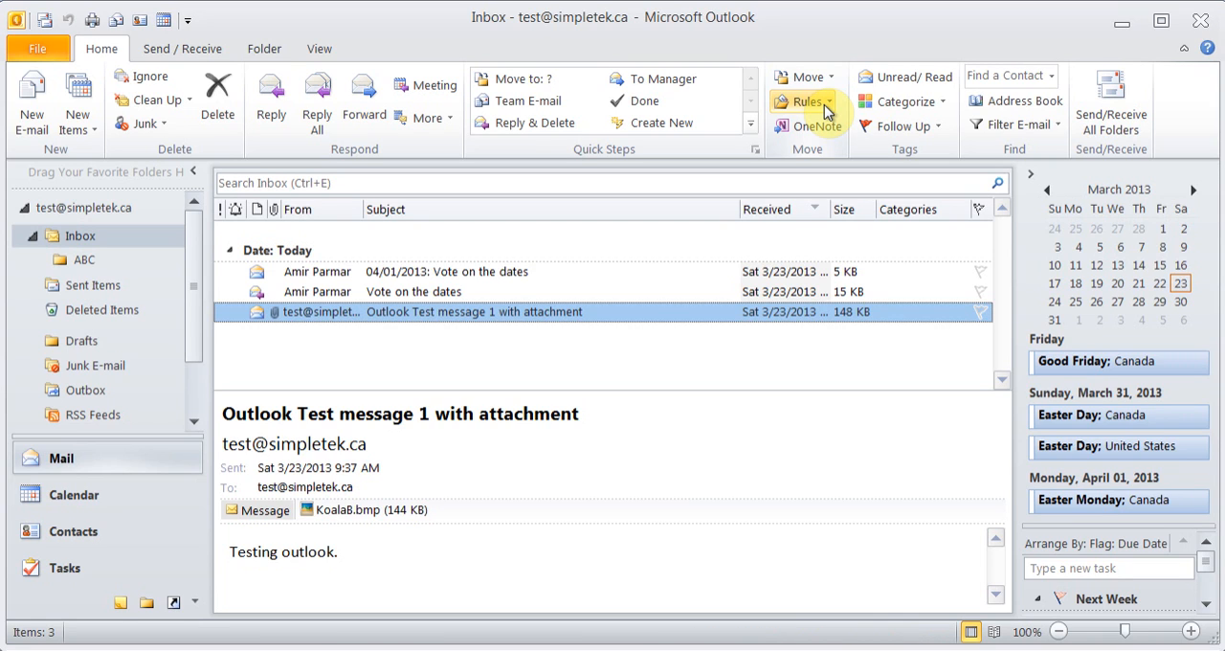
{"action": "left_click", "coordinate": [821, 107]}
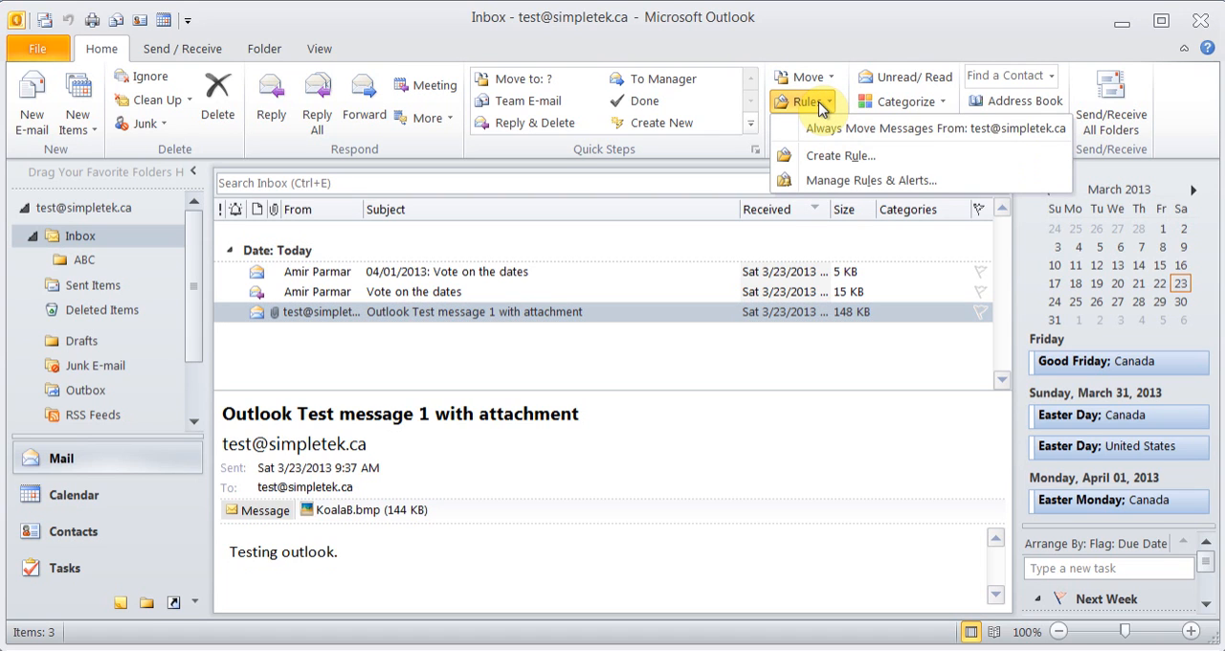
{"action": "left_click", "coordinate": [848, 158]}
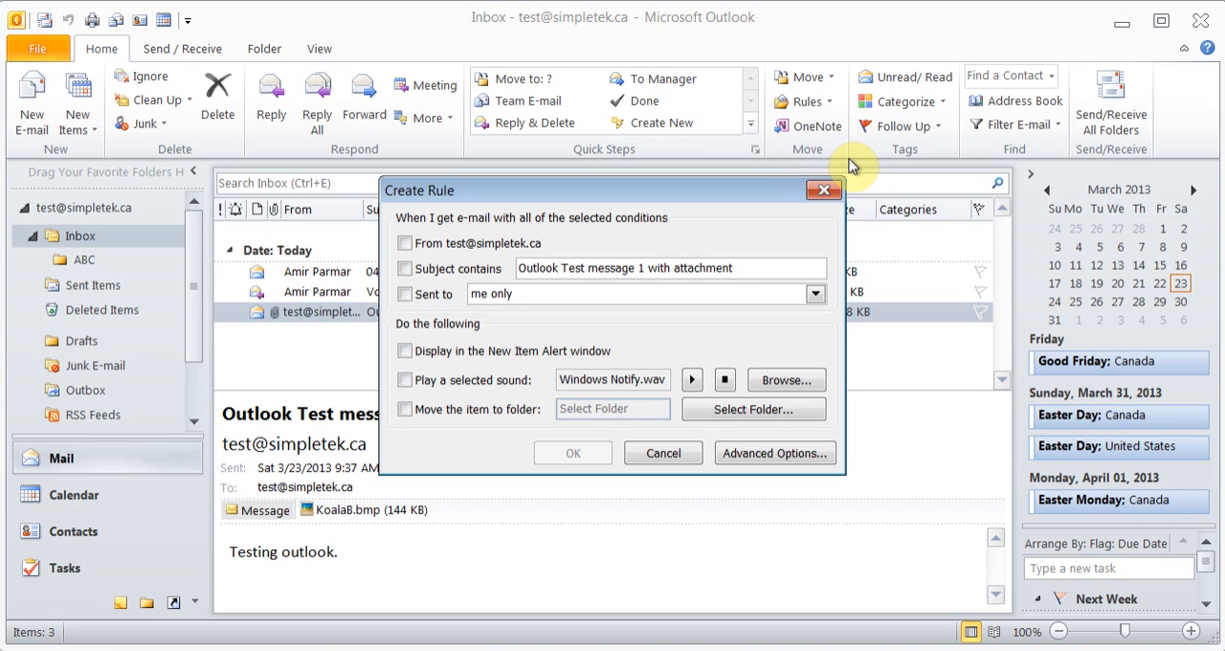
{"action": "left_click", "coordinate": [657, 454]}
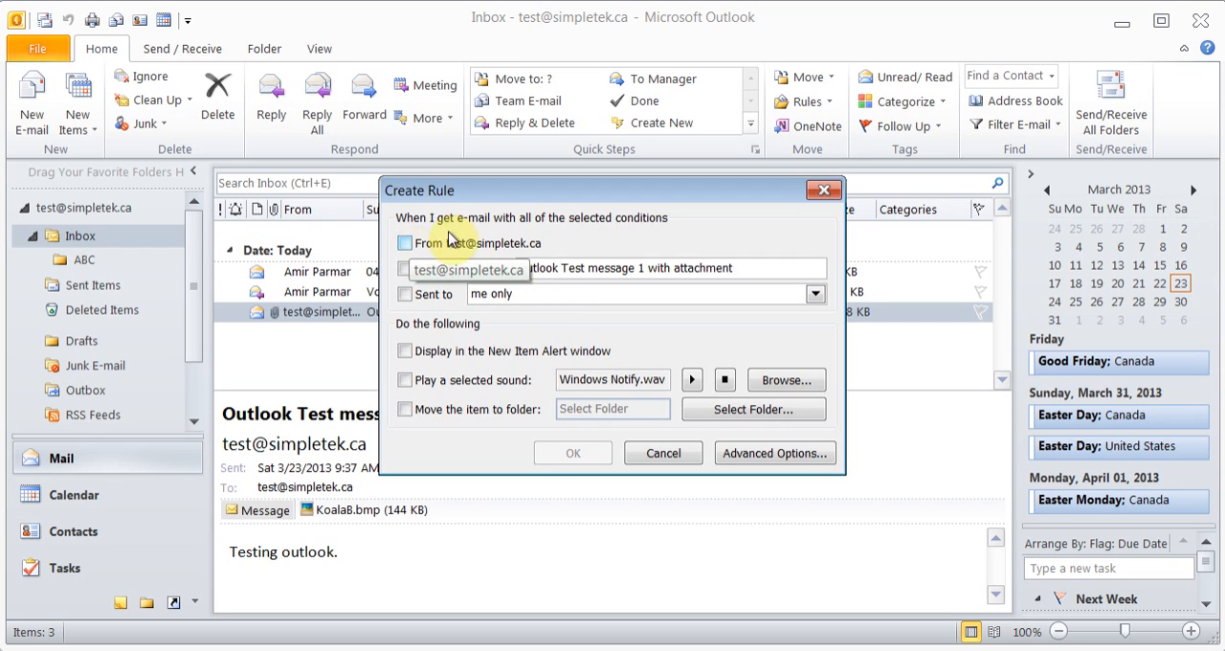
{"action": "left_click", "coordinate": [405, 245]}
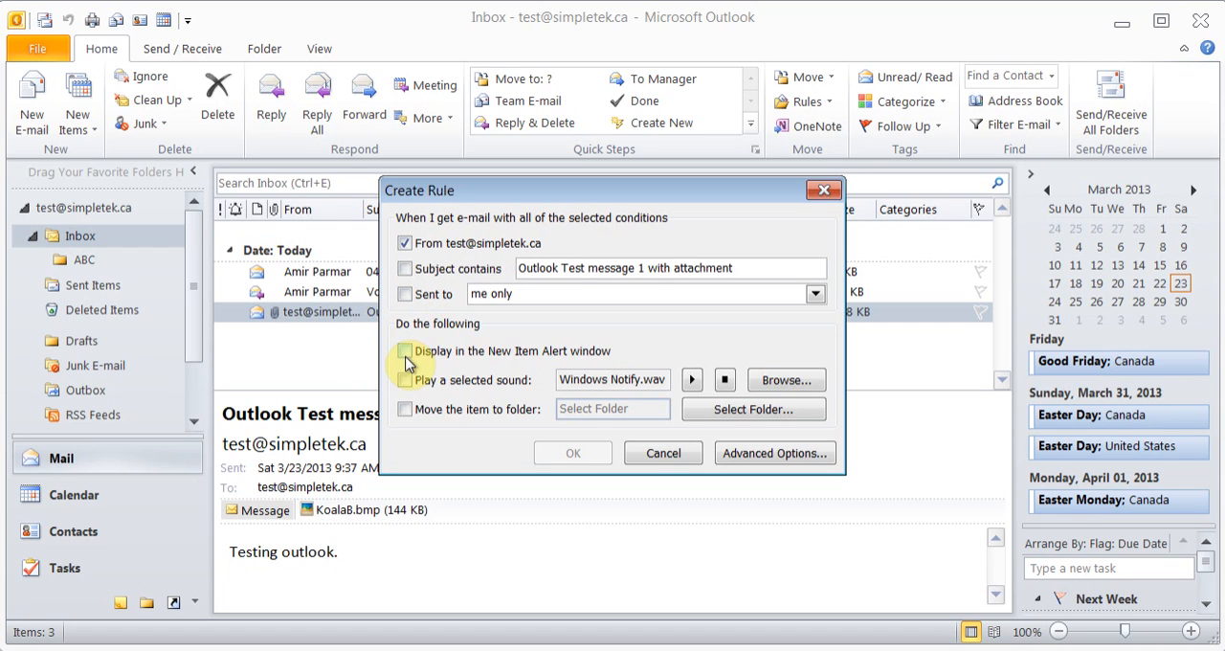
{"action": "left_click", "coordinate": [406, 409]}
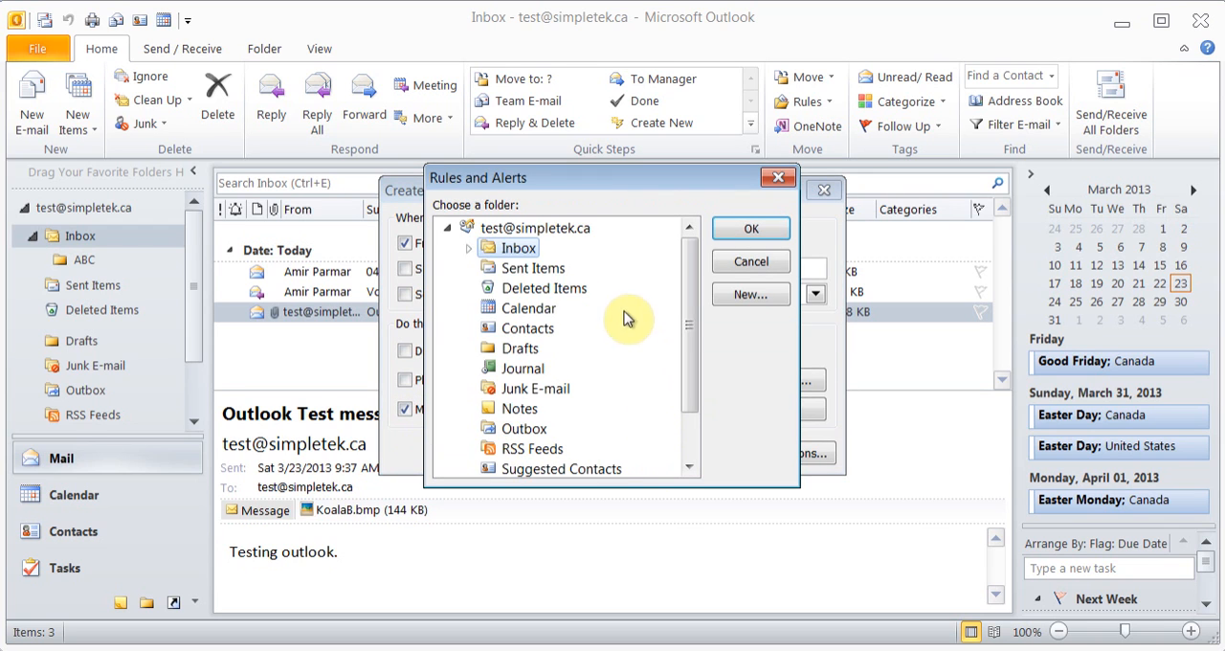
{"action": "left_click", "coordinate": [469, 248]}
{"action": "left_click", "coordinate": [516, 270]}
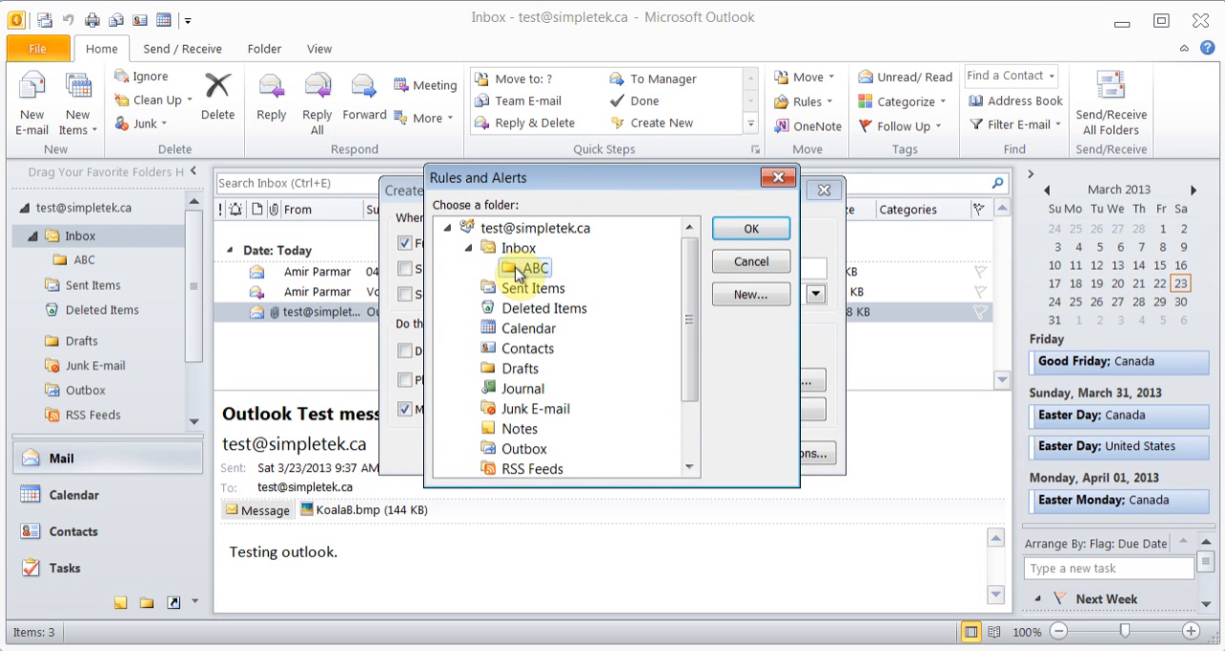
{"action": "left_click", "coordinate": [723, 232]}
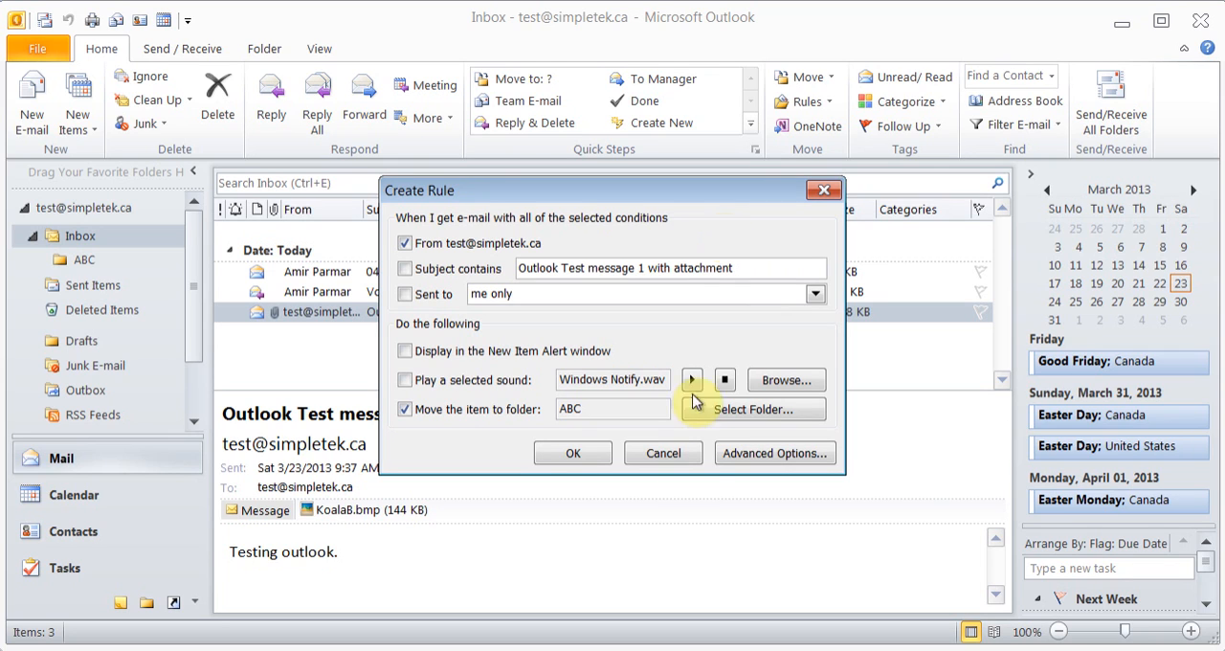
{"action": "left_click", "coordinate": [664, 458]}
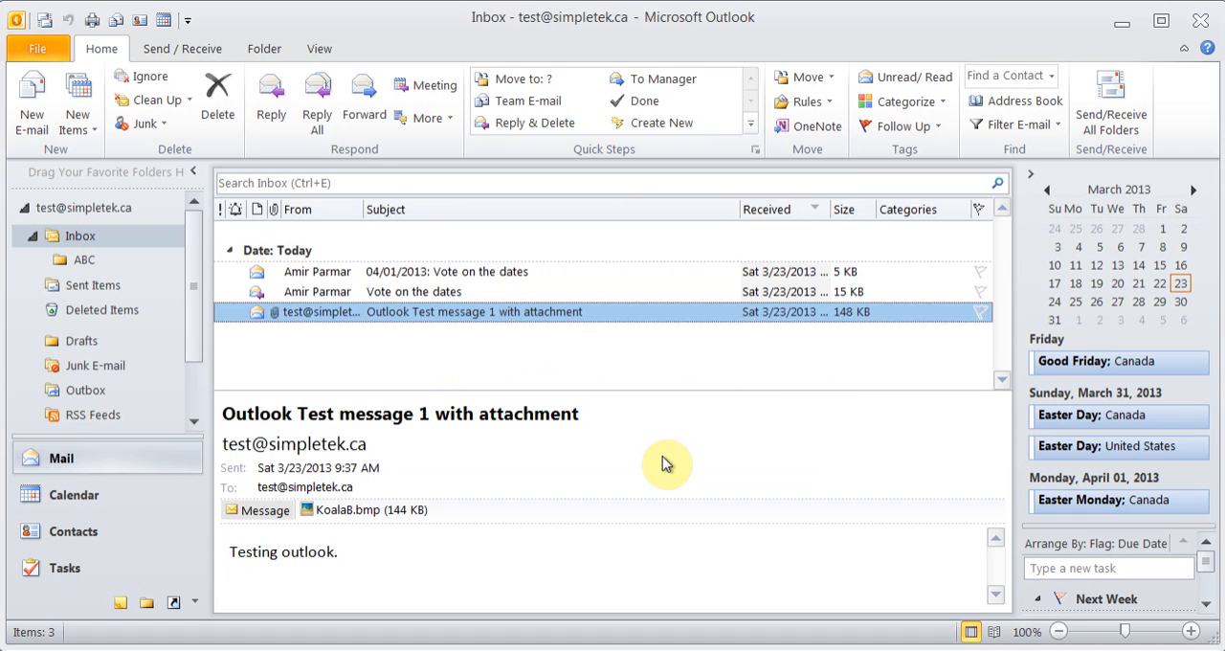
Start a new e-mail rule from the template "Move messages with specific words in the subject to a folder"
{"action": "left_click", "coordinate": [829, 105]}
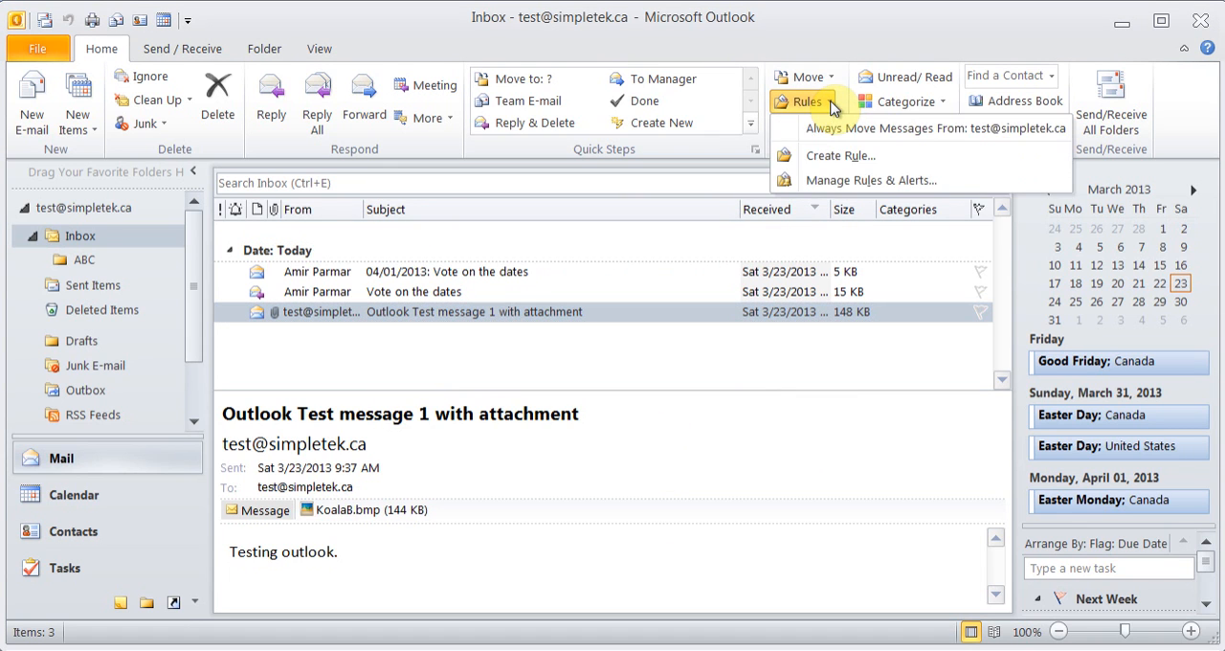
{"action": "left_click", "coordinate": [837, 182]}
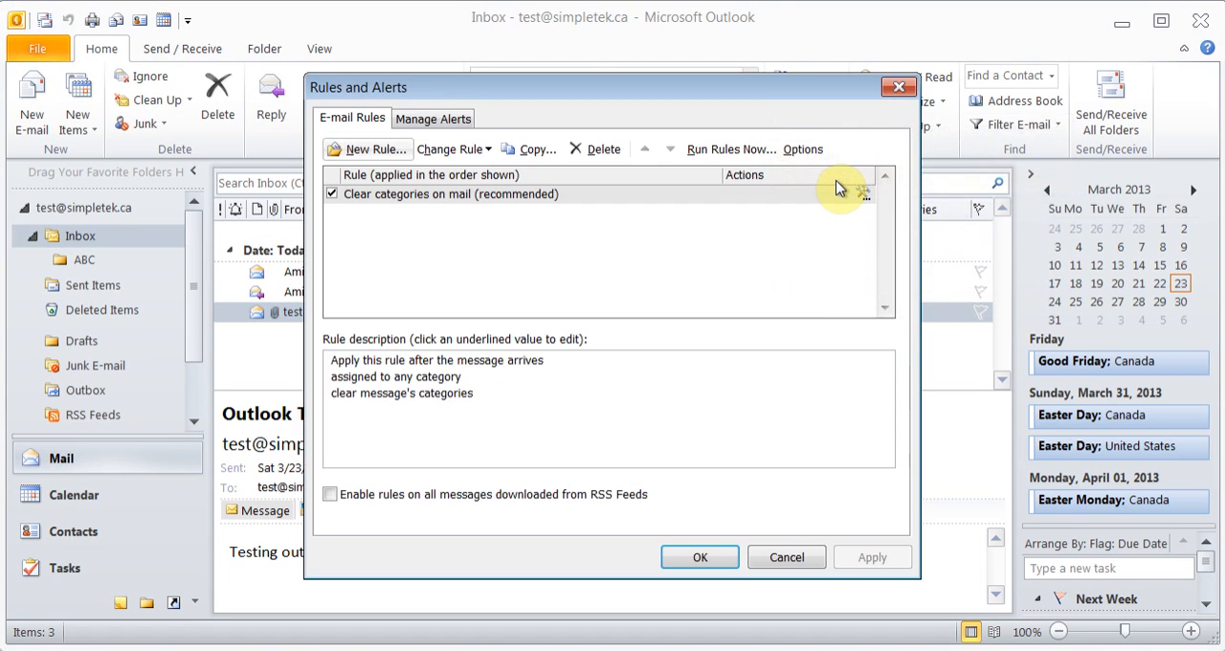
{"action": "left_click", "coordinate": [380, 156]}
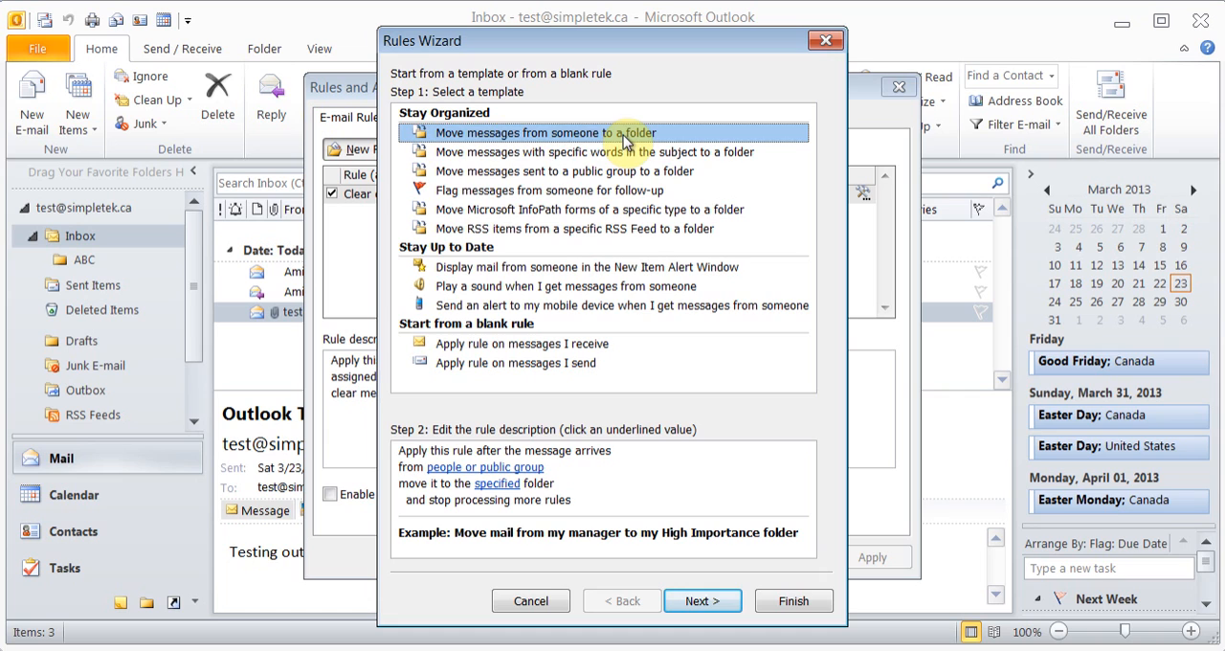
{"action": "left_click", "coordinate": [539, 157]}
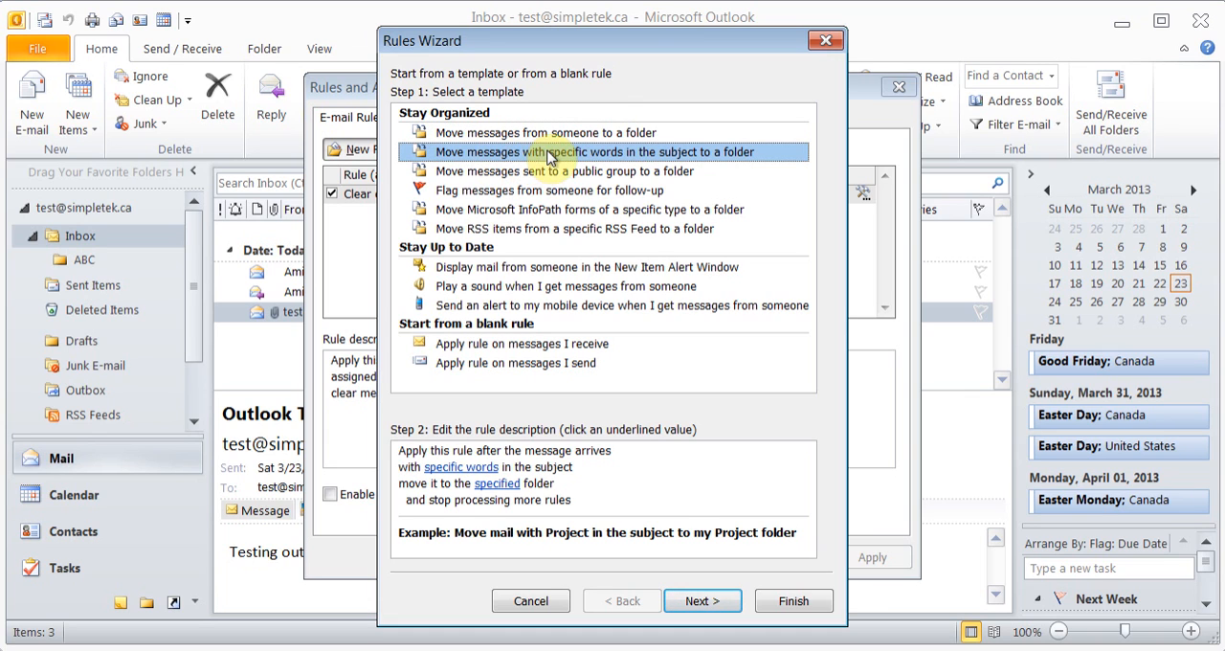
{"action": "left_click", "coordinate": [709, 602]}
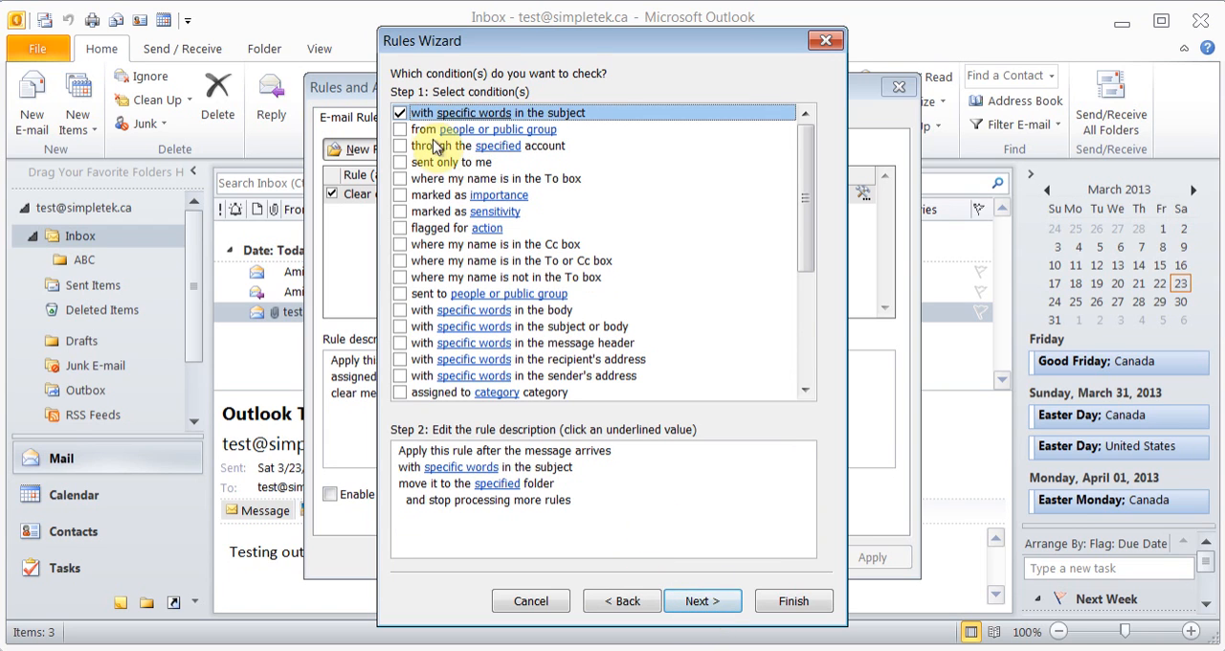
Set the rule's specific words condition to look for "Outlook" in the subject
{"action": "left_click", "coordinate": [464, 476]}
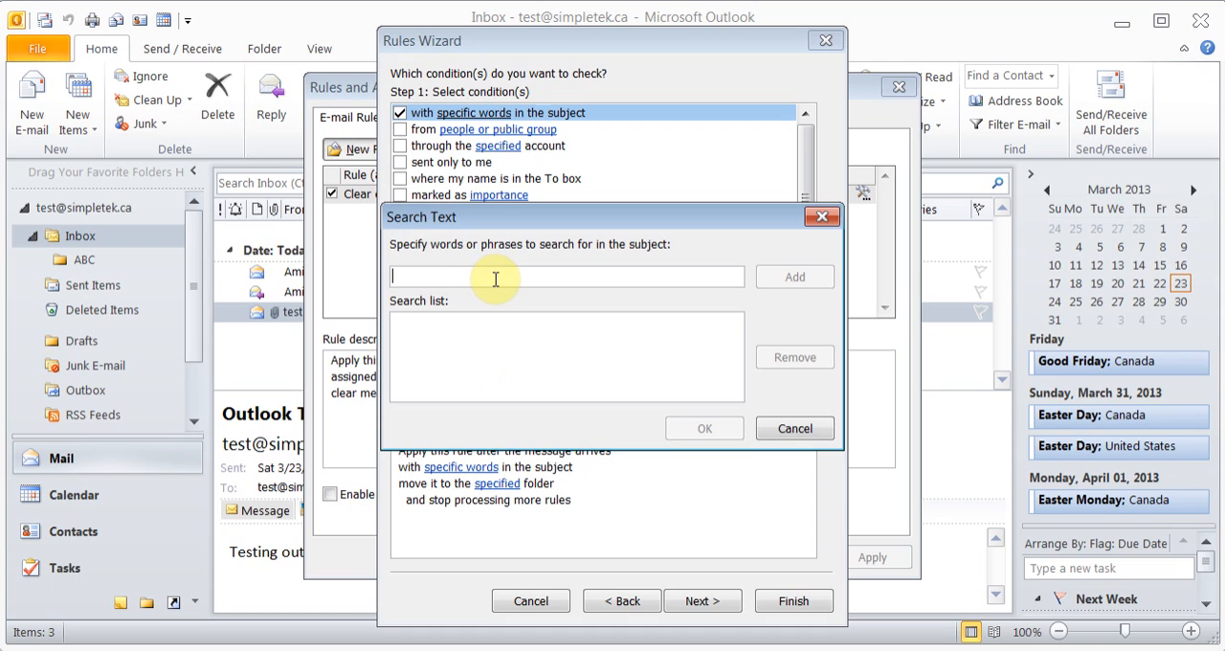
{"action": "type", "text": "Te"}
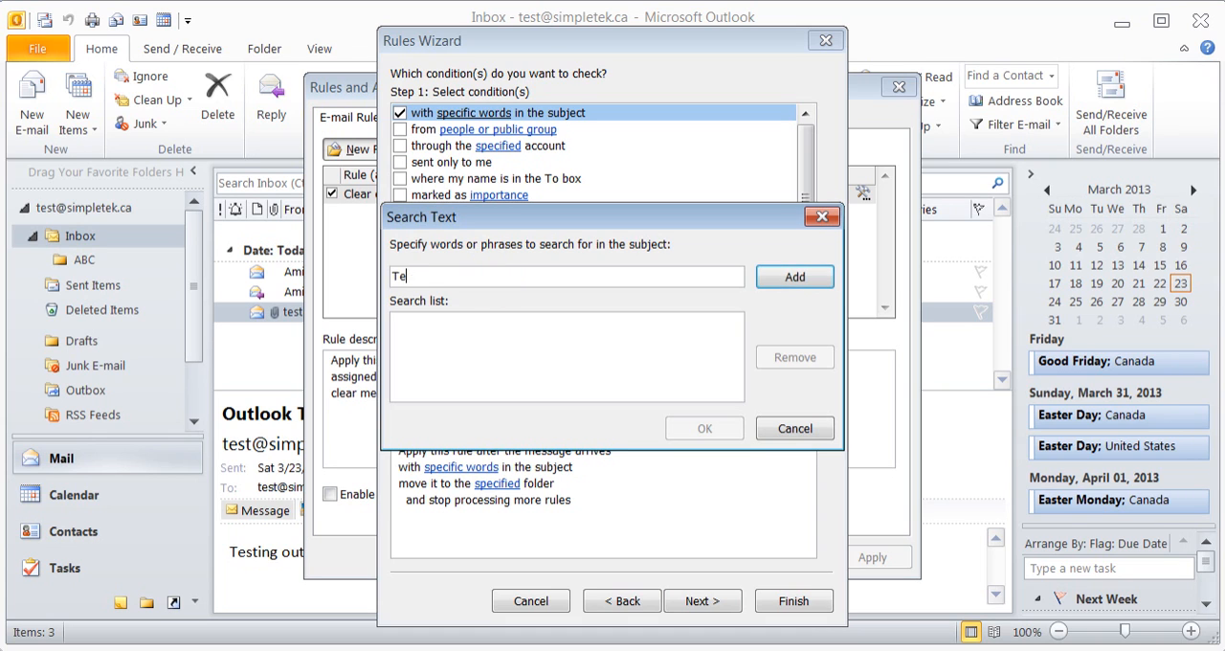
{"action": "key", "text": "BackSpace"}
{"action": "key", "text": "BackSpace"}
{"action": "type", "text": "Outlook"}
{"action": "left_click", "coordinate": [787, 271]}
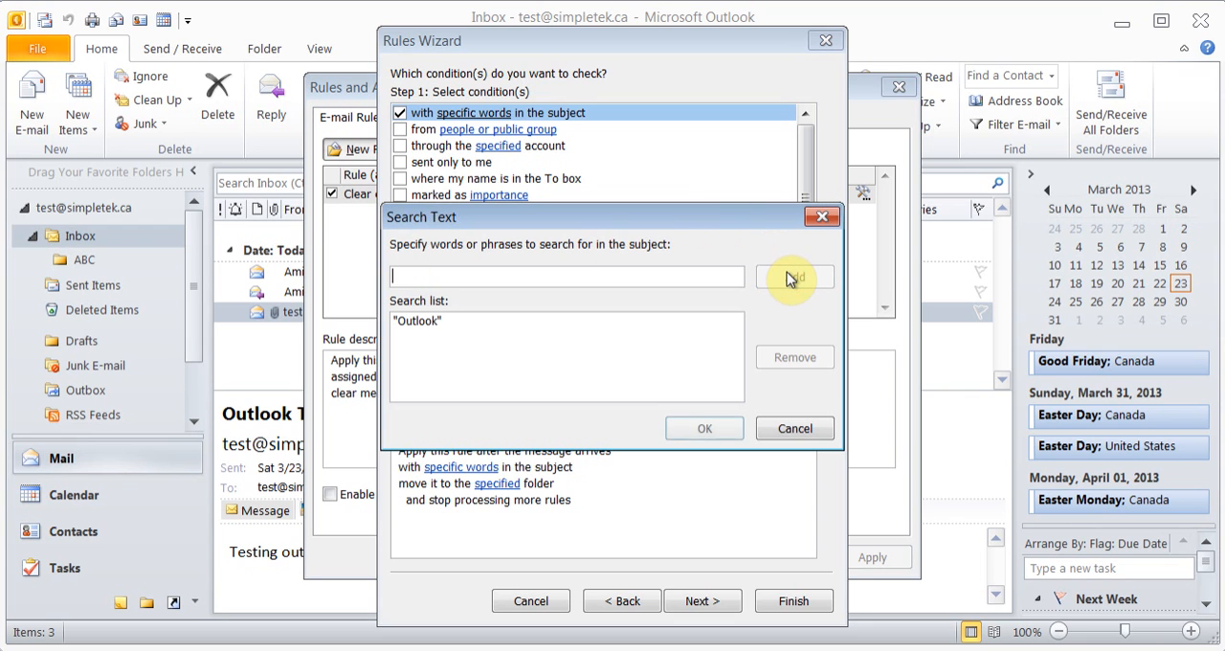
{"action": "left_click", "coordinate": [705, 430]}
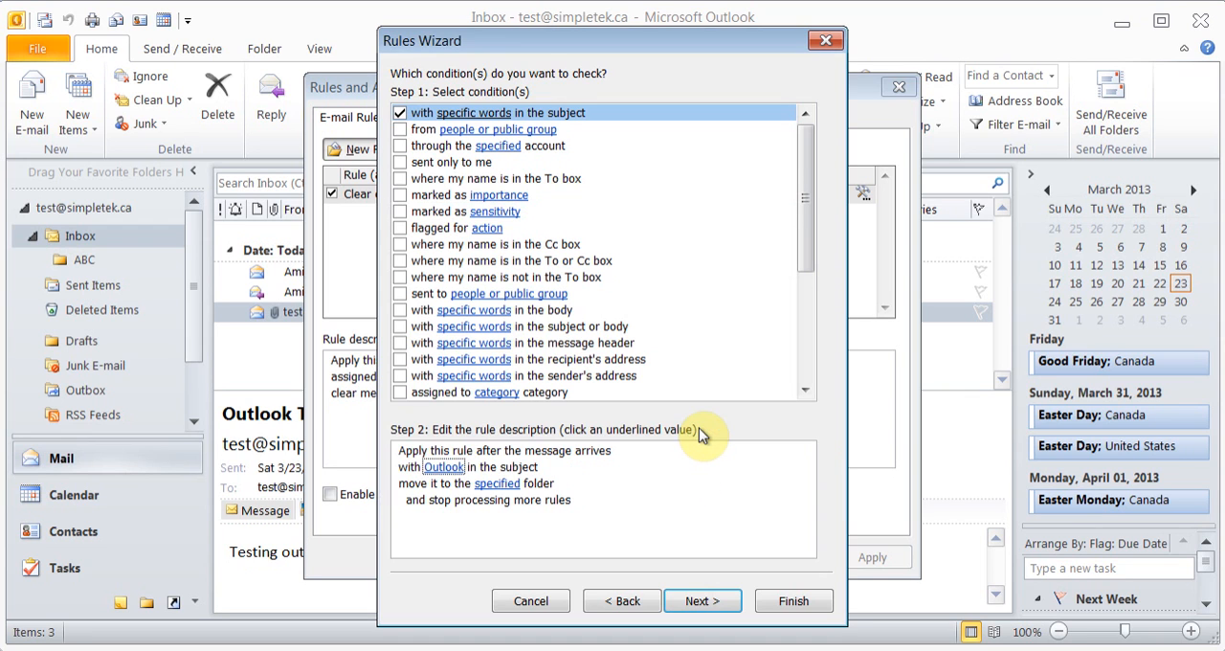
Choose the ABC folder under the Inbox as the rule's destination folder
{"action": "left_click", "coordinate": [699, 602]}
{"action": "left_click", "coordinate": [498, 486]}
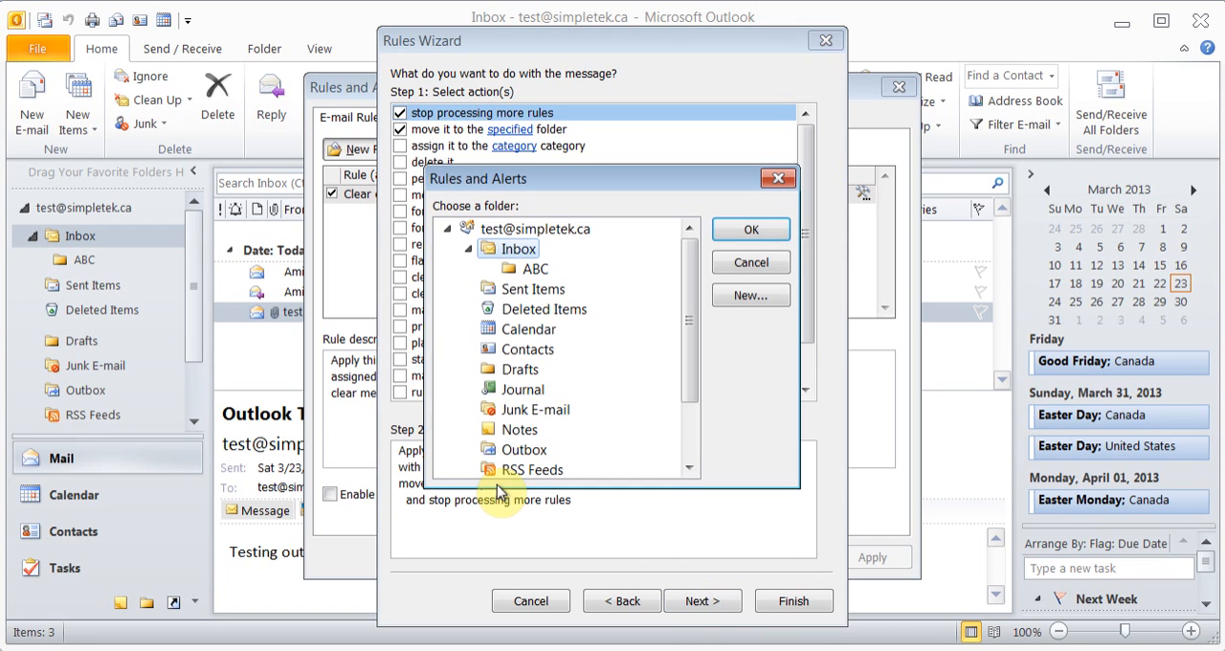
{"action": "left_click", "coordinate": [539, 271]}
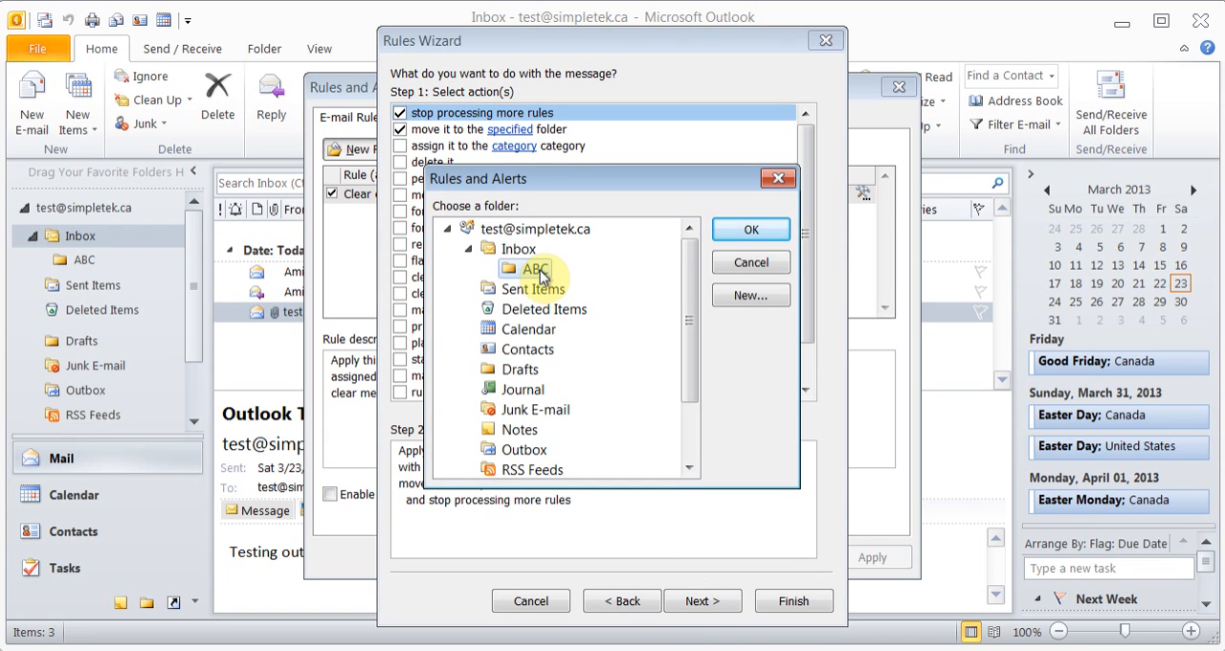
{"action": "left_click", "coordinate": [751, 231]}
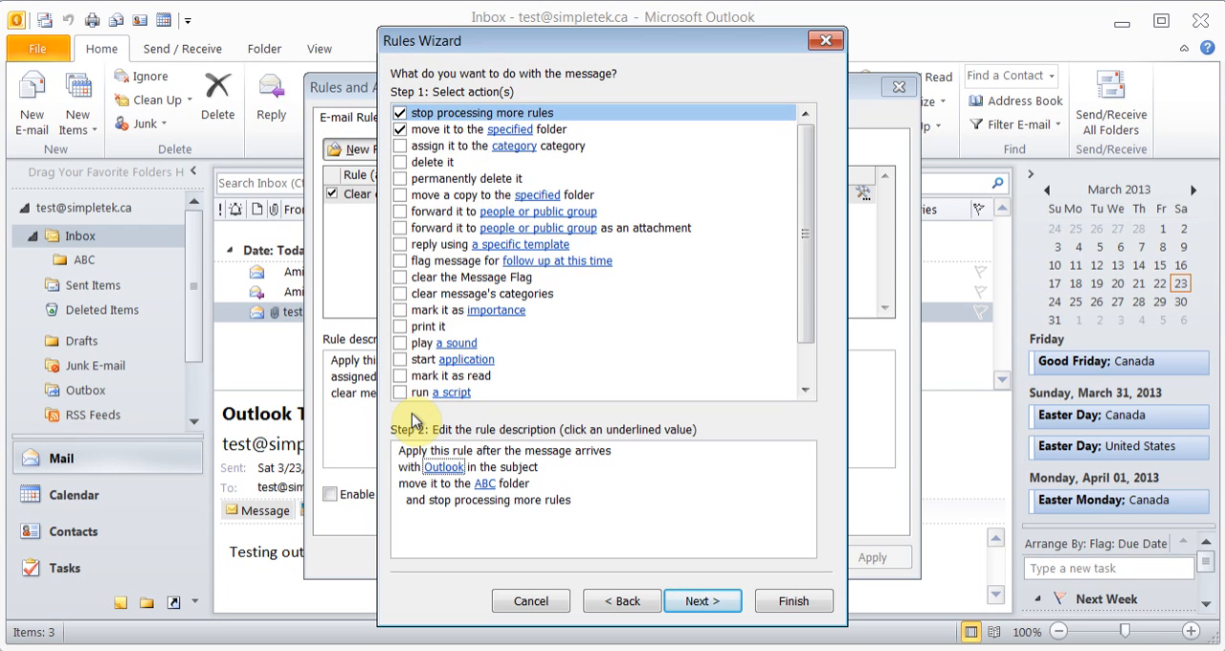
Finish the rule without exceptions, running it now on messages already in the Inbox, and save it in the rules list
{"action": "left_click", "coordinate": [700, 603]}
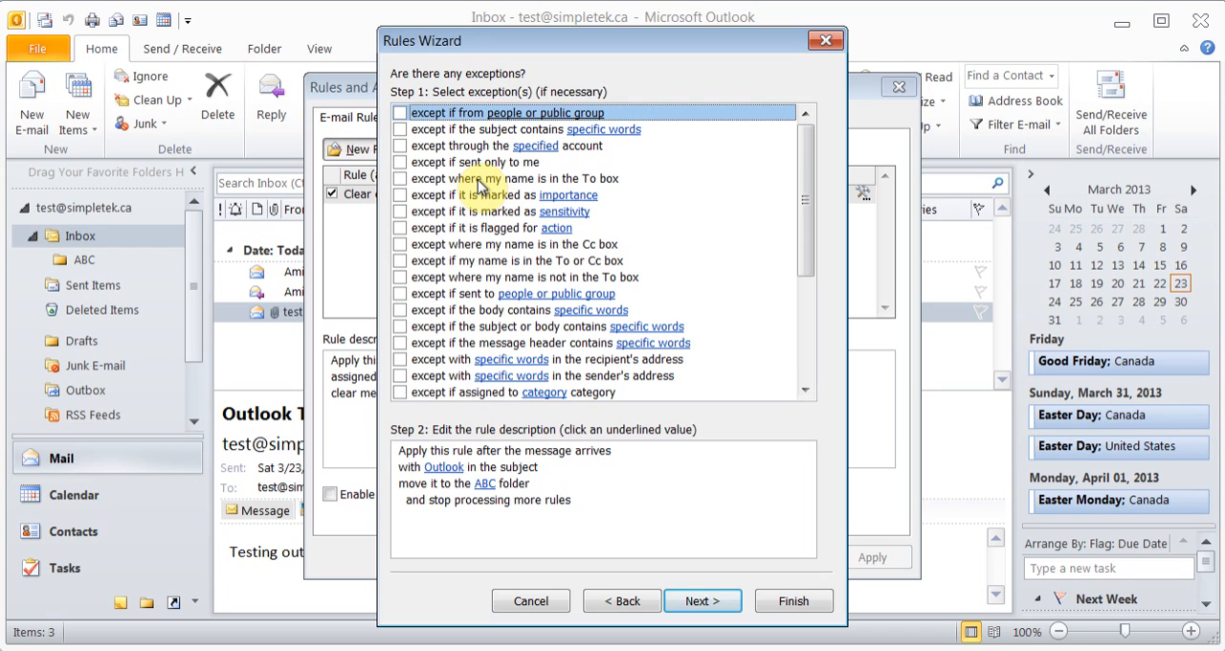
{"action": "left_click", "coordinate": [699, 613]}
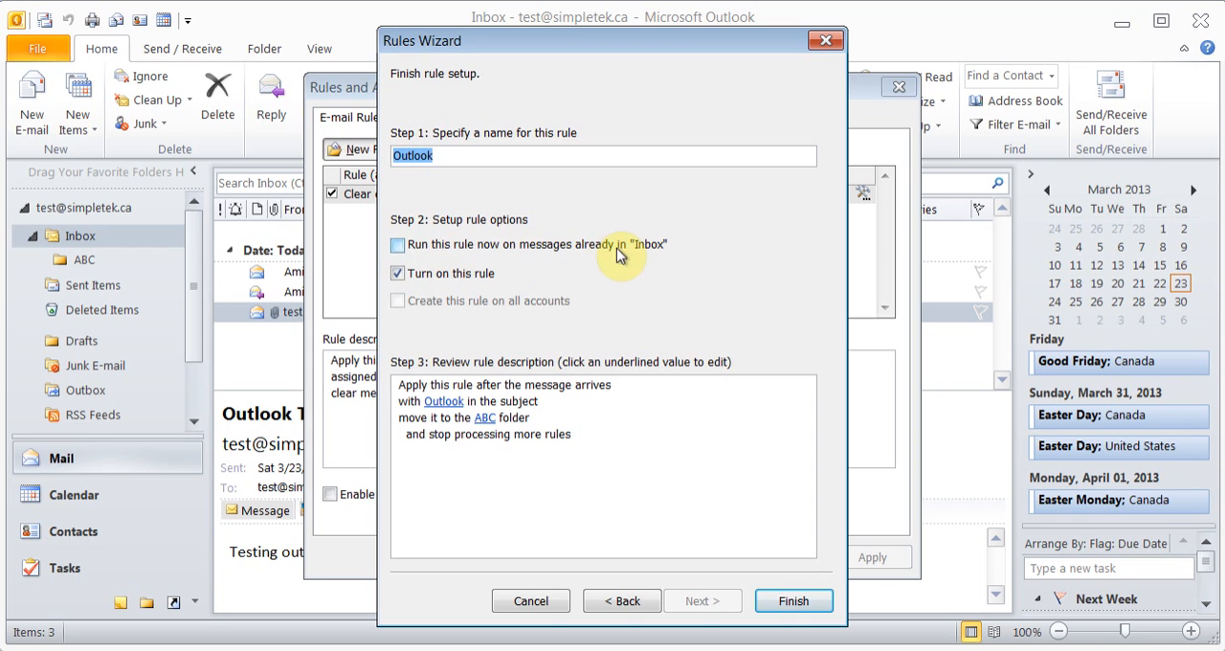
{"action": "left_click", "coordinate": [407, 247]}
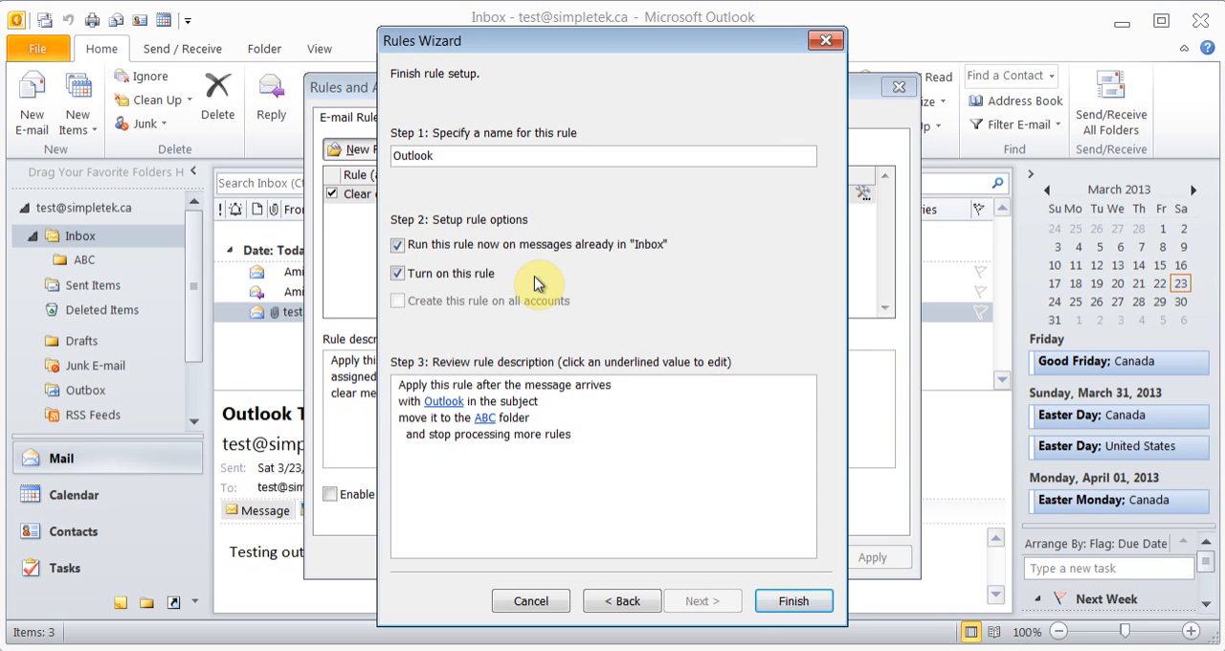
{"action": "left_click", "coordinate": [790, 605]}
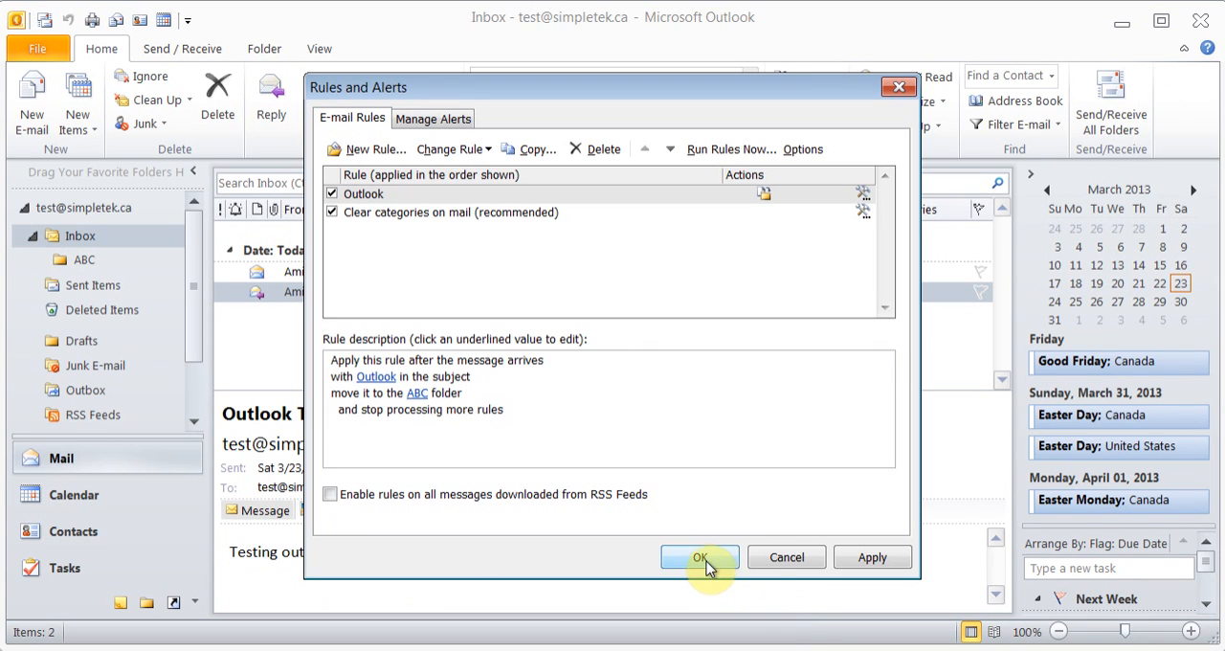
{"action": "left_click", "coordinate": [699, 558]}
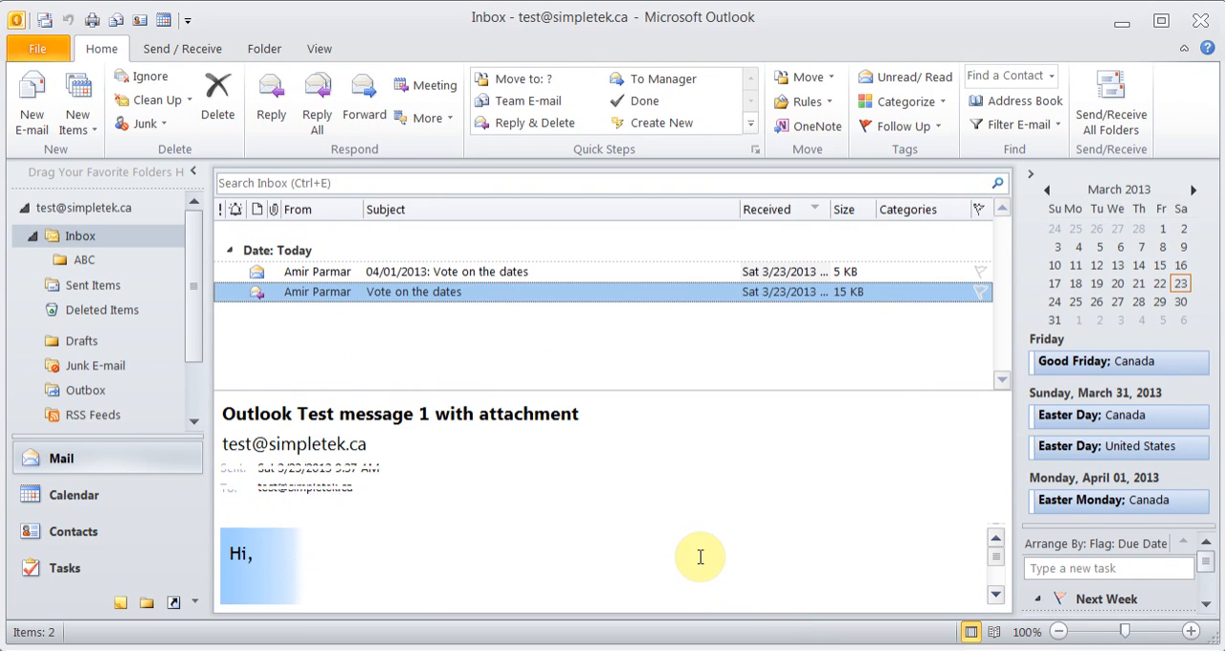
Check the ABC folder for messages moved by the rule and return to the Inbox
{"action": "left_click", "coordinate": [77, 265]}
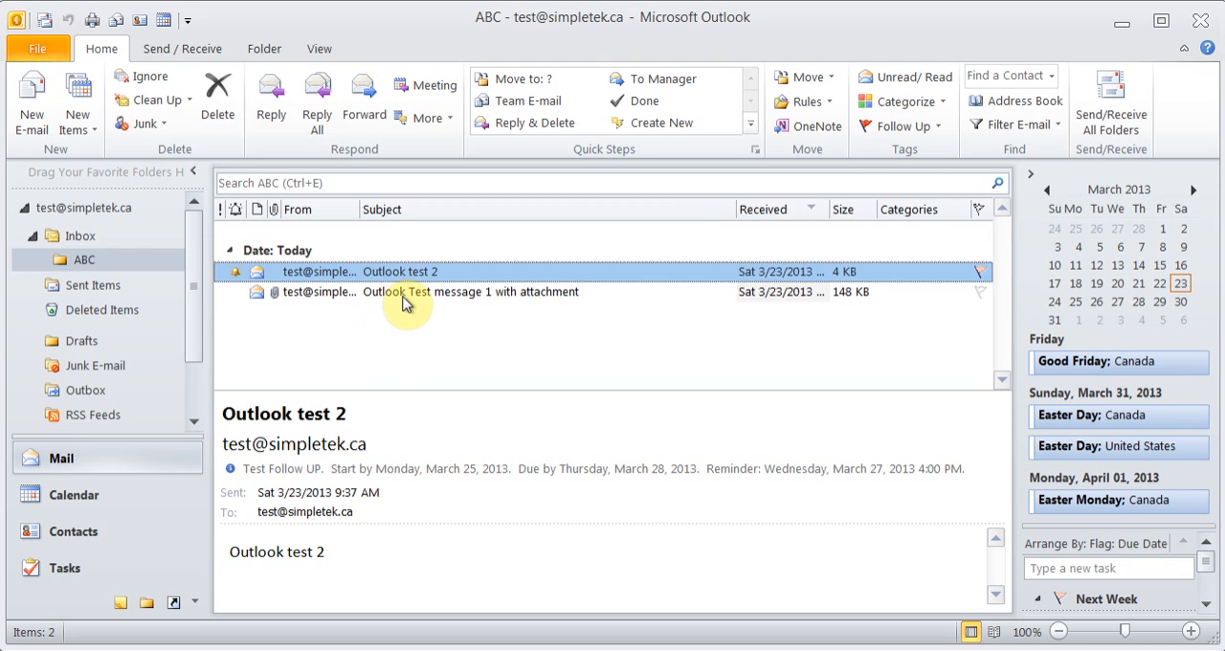
{"action": "left_click", "coordinate": [81, 236]}
Review the saved e-mail rules and the Rules and Alerts entry in the account information, and return to the Inbox
{"action": "left_click", "coordinate": [829, 103]}
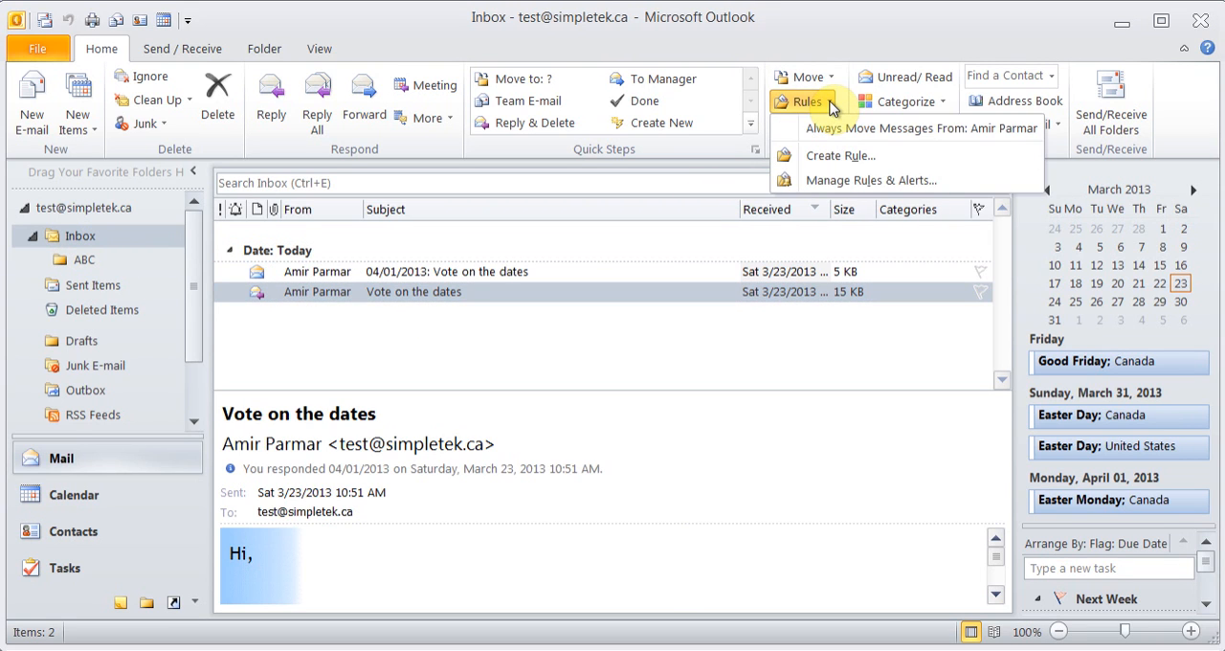
{"action": "left_click", "coordinate": [834, 185]}
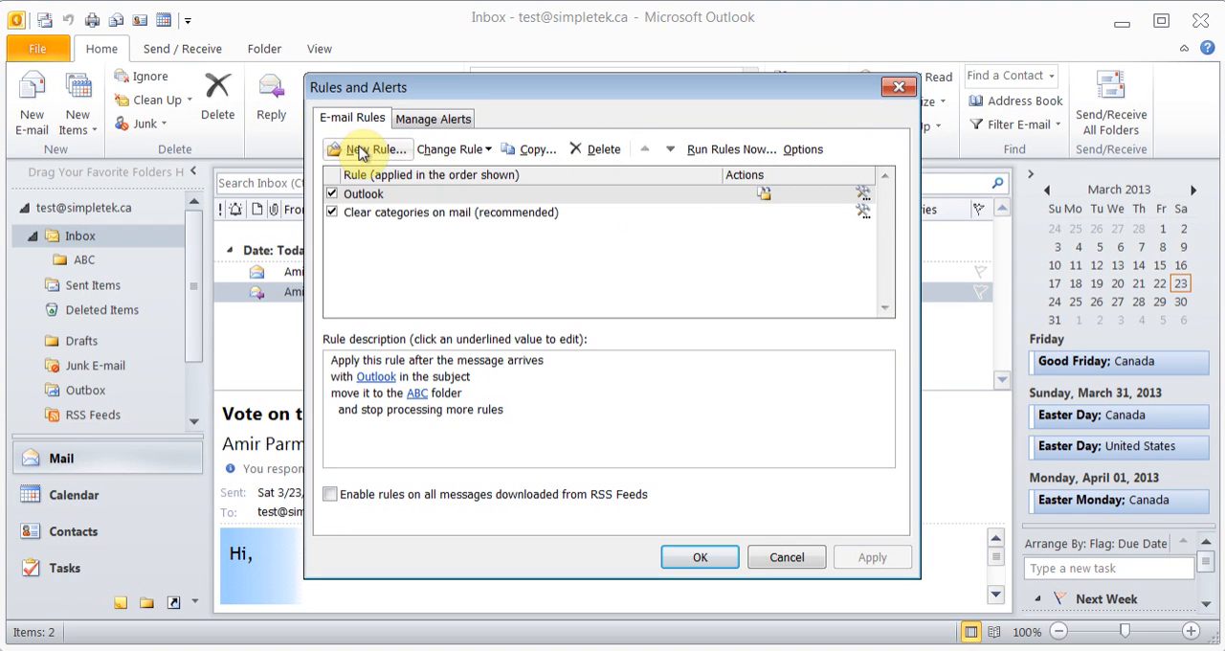
{"action": "left_click", "coordinate": [713, 563]}
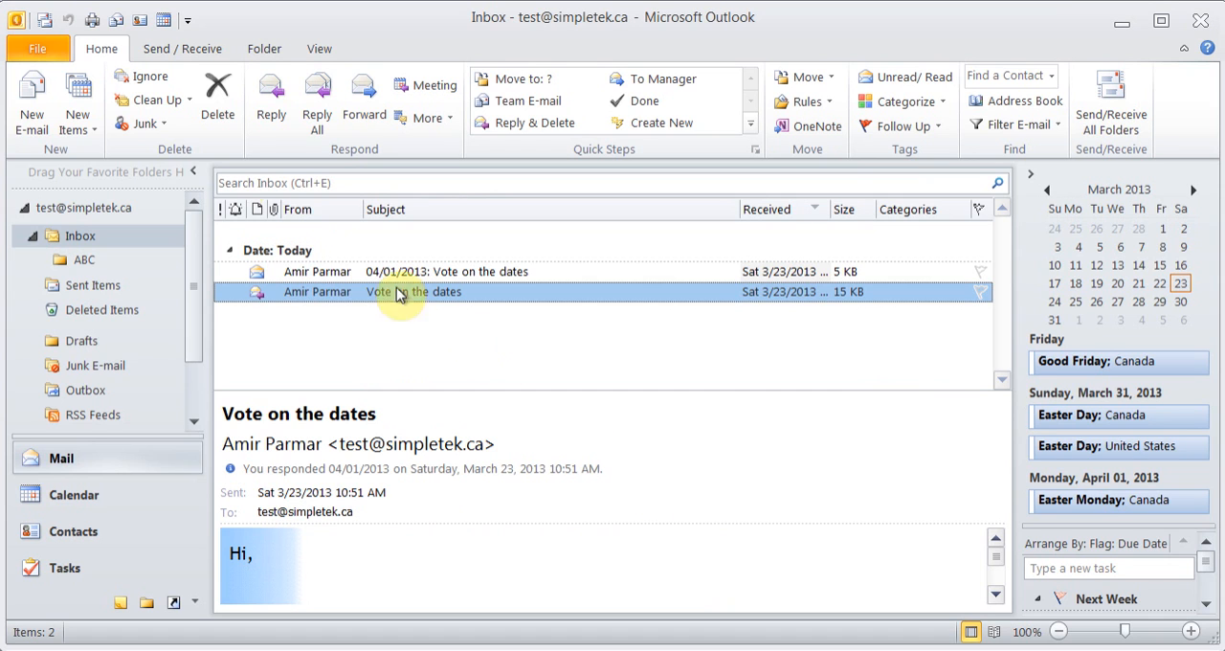
{"action": "left_click", "coordinate": [43, 52]}
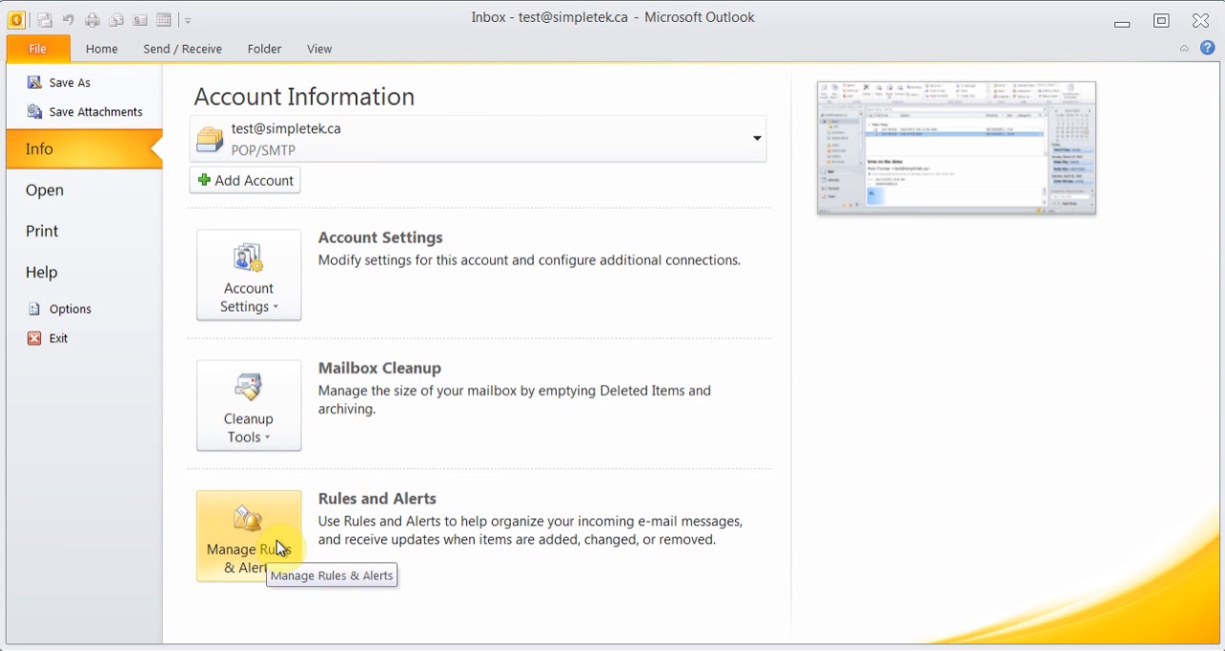
{"action": "left_click", "coordinate": [106, 50]}
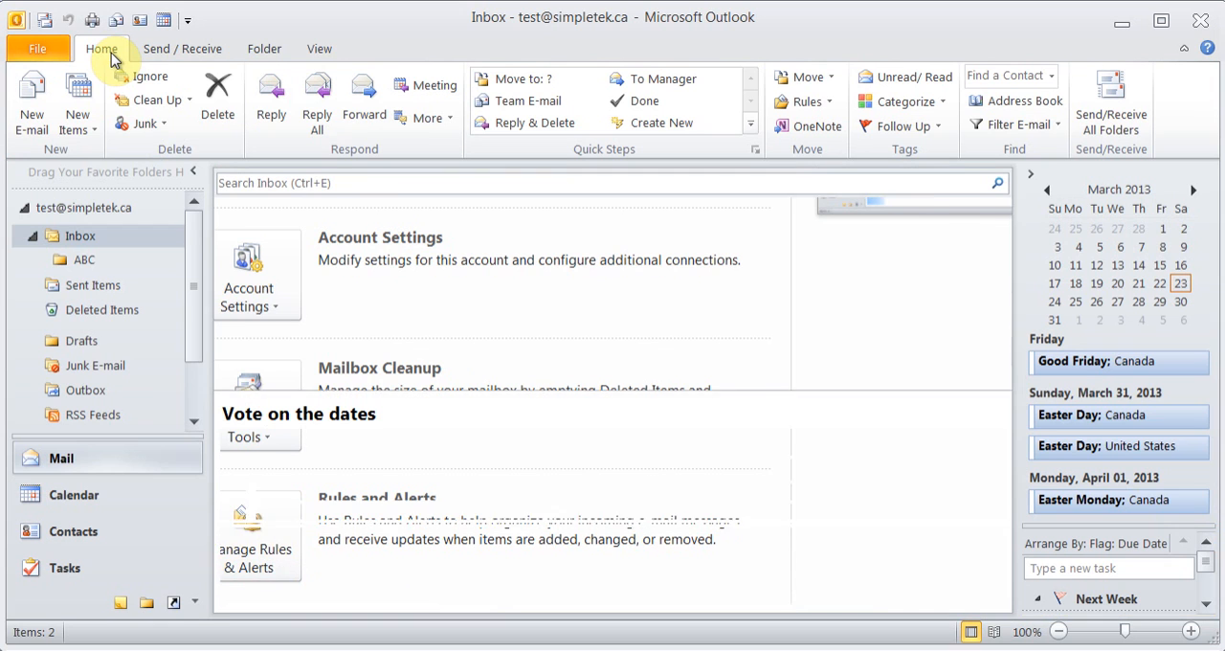